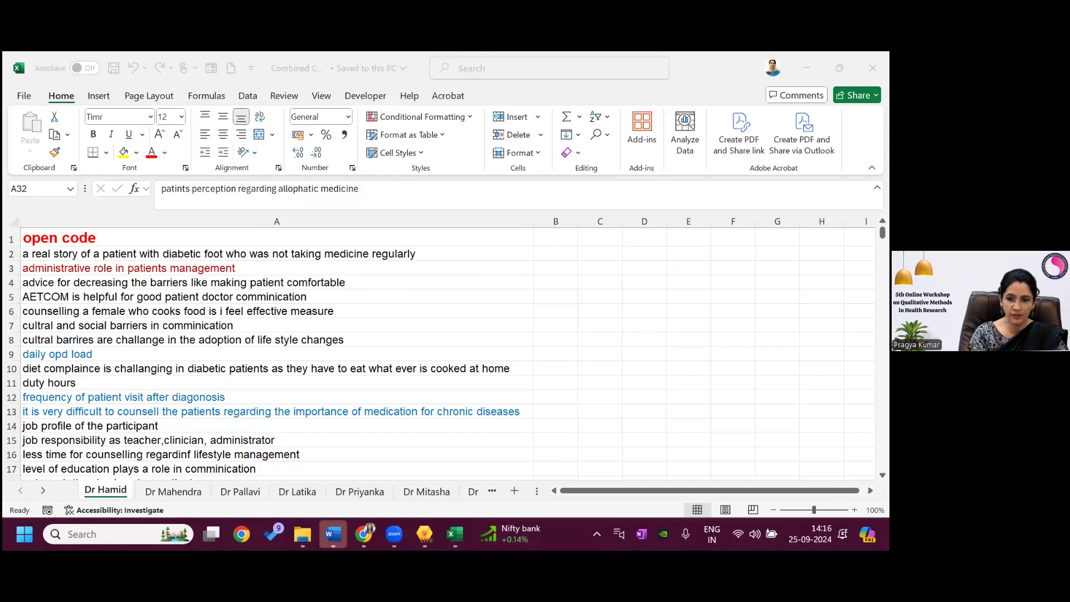
Examine the open codes on the first coder's sheet and compare them with the second coder's sheet
{"action": "key", "text": "alt+Tab"}
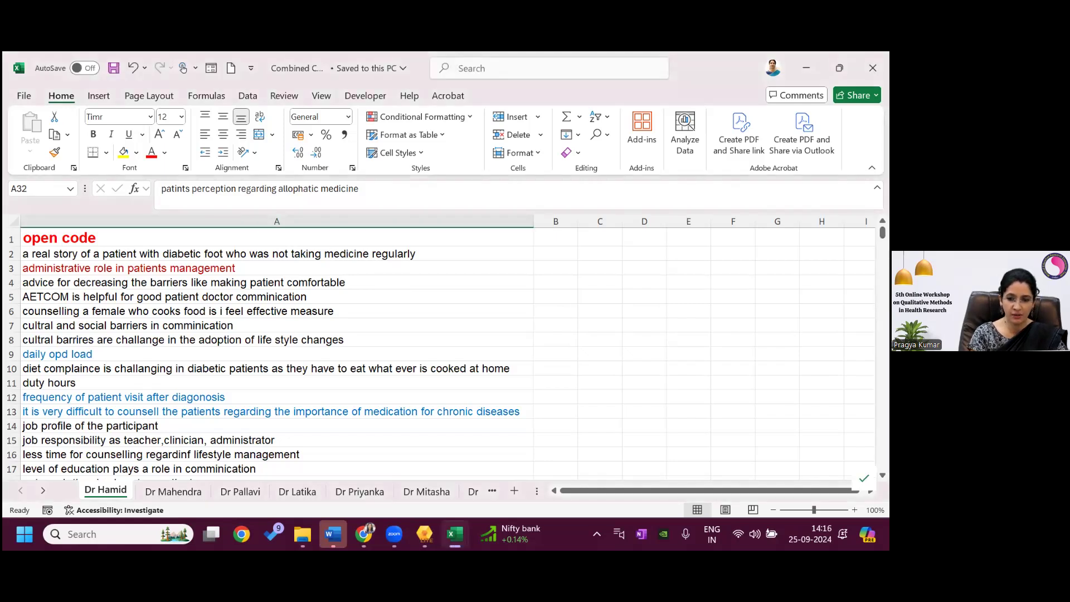
{"action": "scroll", "coordinate": [446, 351], "scroll_direction": "down", "scroll_amount": 2}
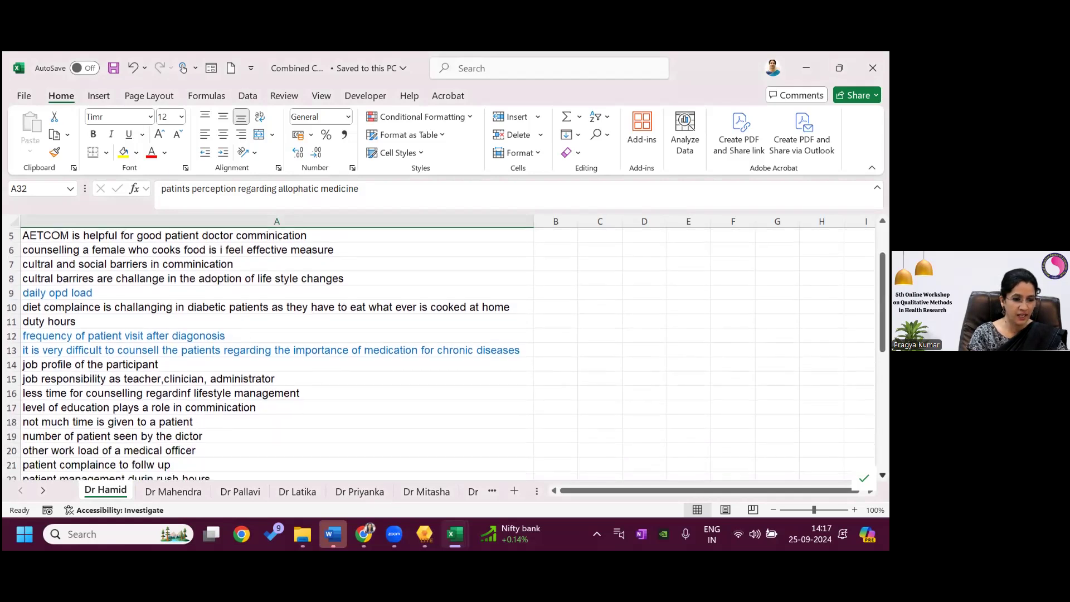
{"action": "scroll", "coordinate": [449, 351], "scroll_direction": "down", "scroll_amount": 3}
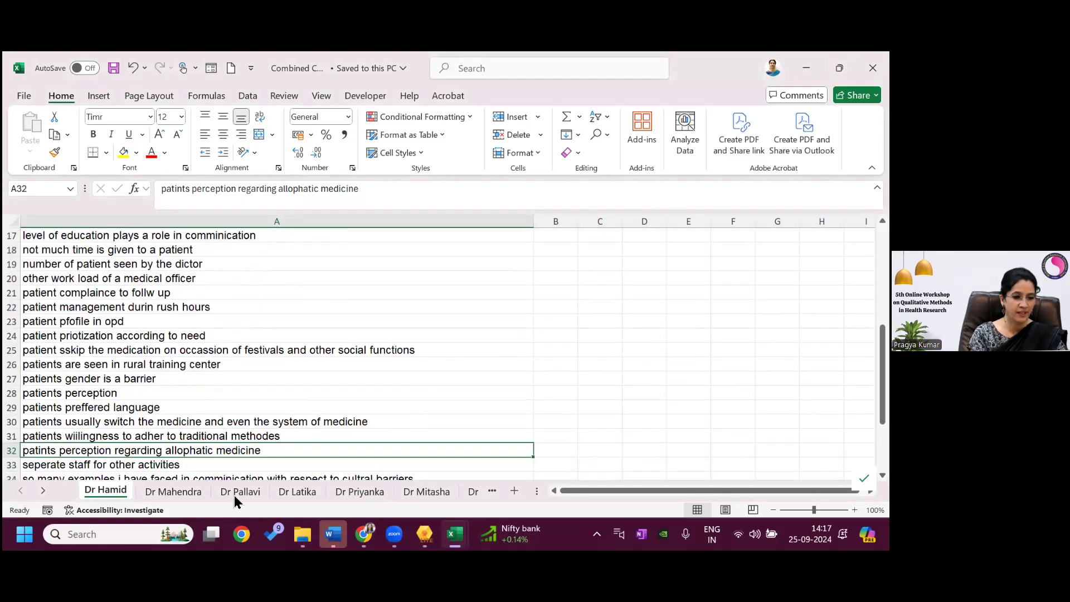
{"action": "left_click", "coordinate": [178, 490]}
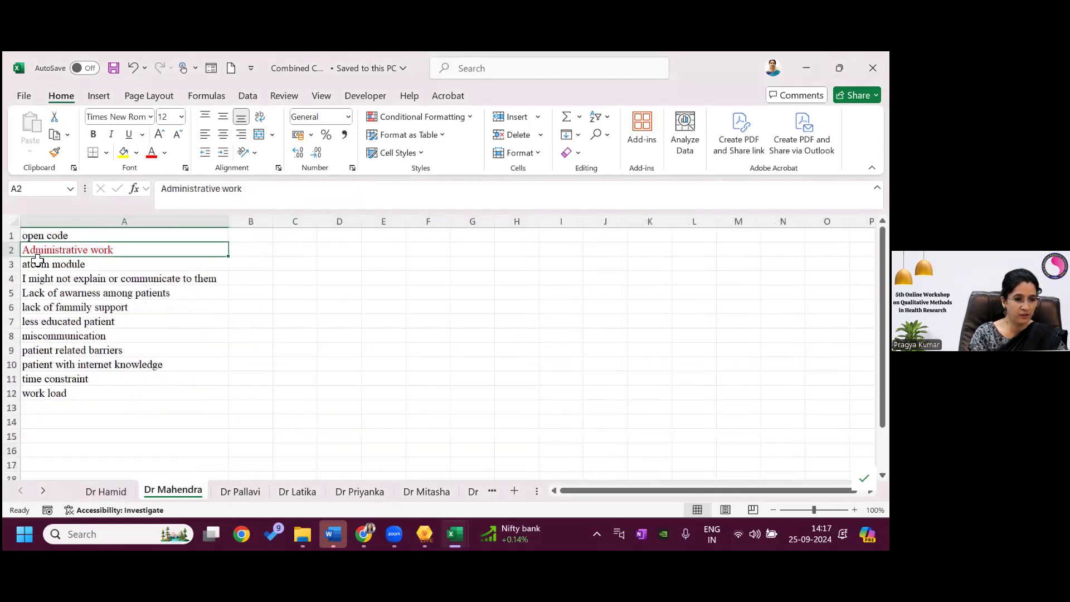
{"action": "left_click", "coordinate": [114, 491]}
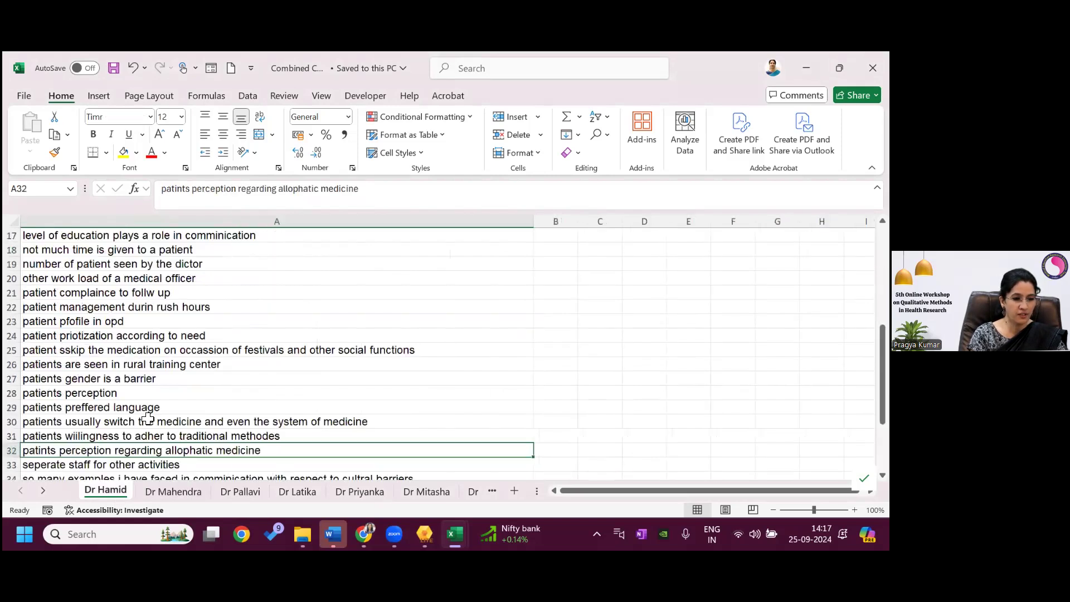
{"action": "left_click", "coordinate": [188, 493]}
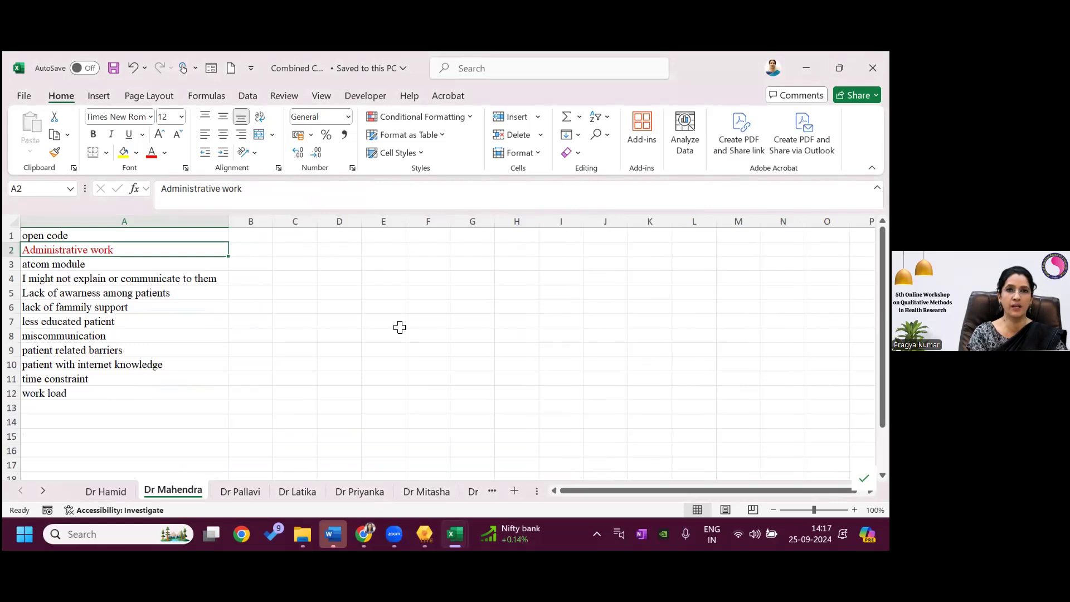
Review the open-code lists on the third, fourth and fifth coders' sheets
{"action": "left_click", "coordinate": [239, 494]}
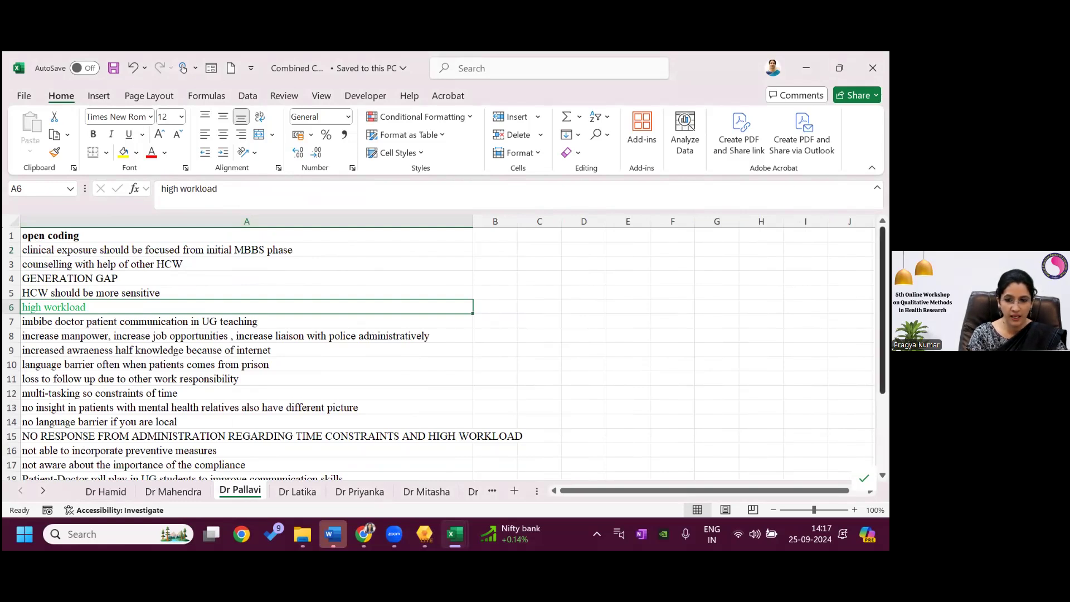
{"action": "scroll", "coordinate": [446, 351], "scroll_direction": "down", "scroll_amount": 1}
{"action": "scroll", "coordinate": [446, 351], "scroll_direction": "down", "scroll_amount": 2}
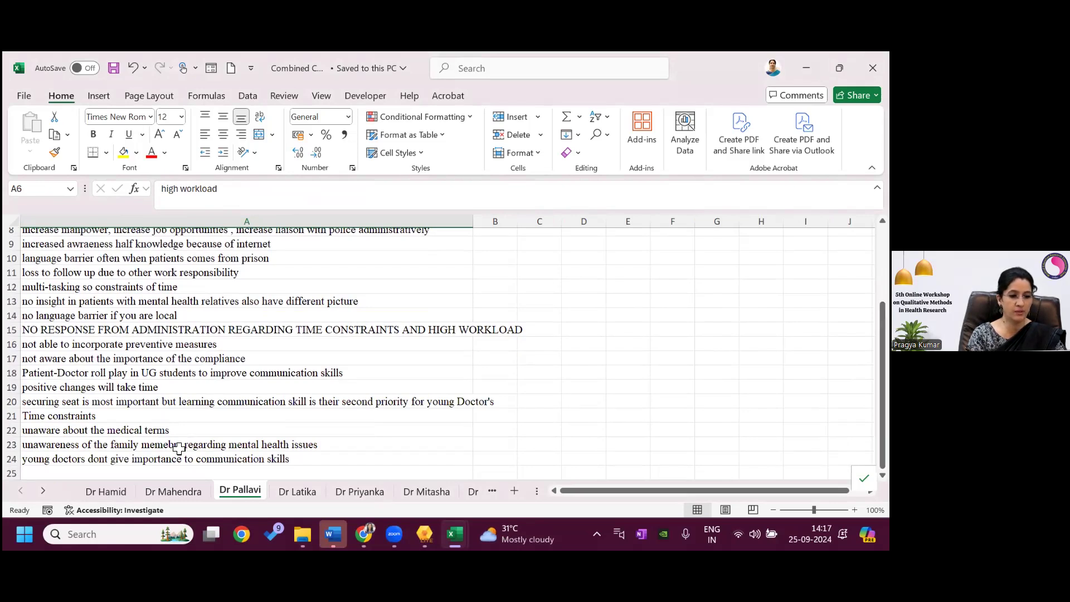
{"action": "left_click", "coordinate": [305, 494]}
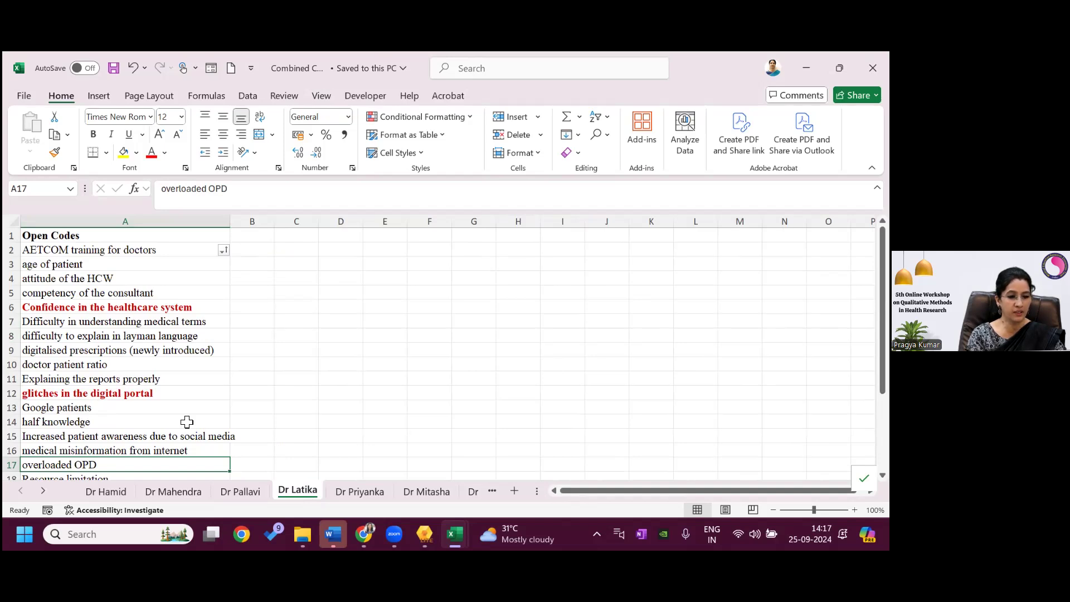
{"action": "left_click", "coordinate": [360, 491]}
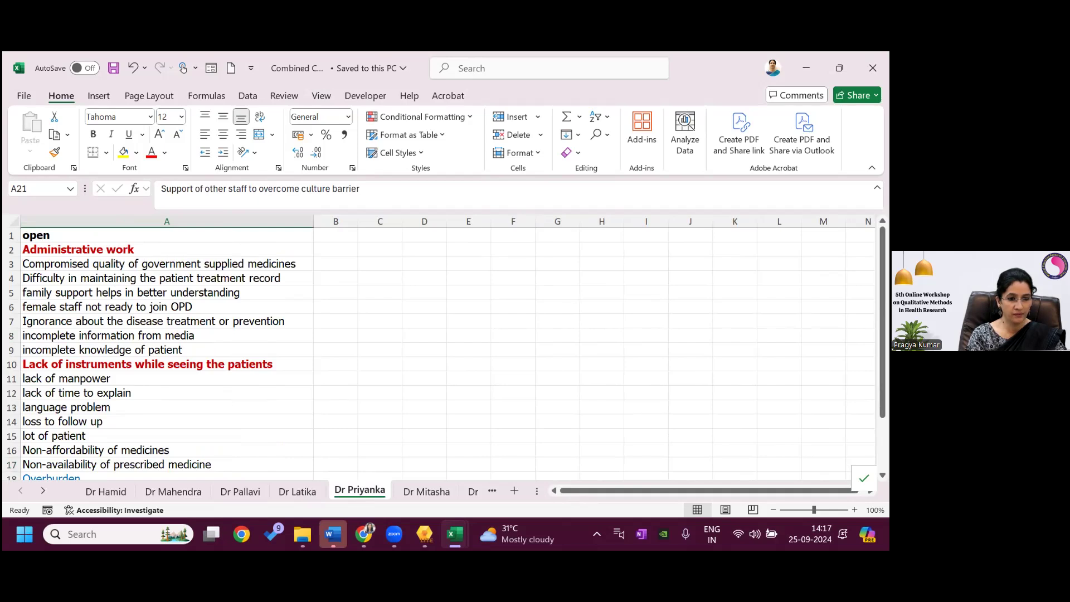
{"action": "scroll", "coordinate": [446, 354], "scroll_direction": "down", "scroll_amount": 2}
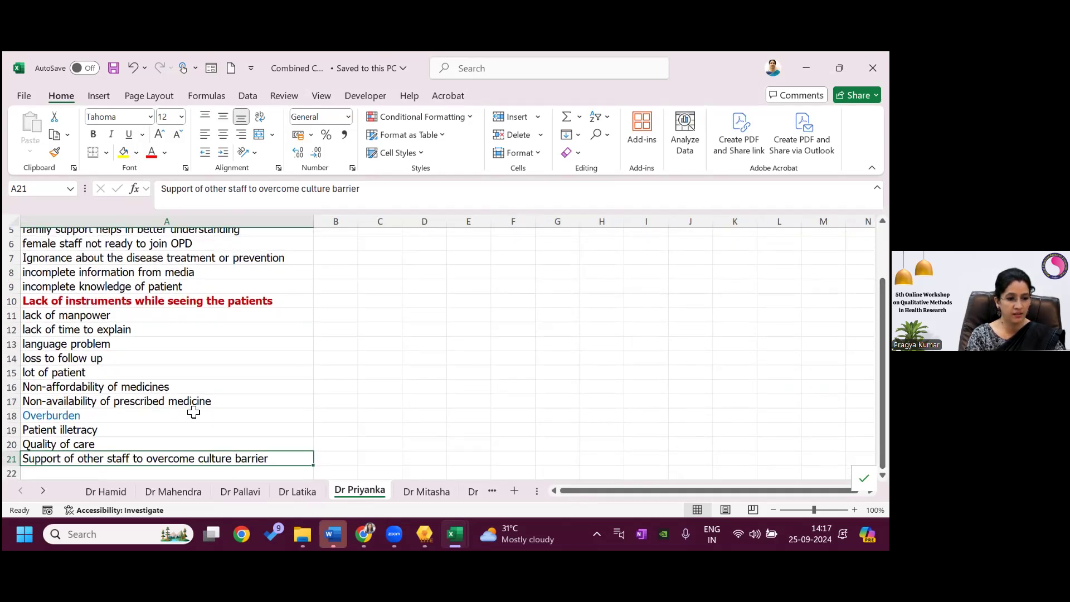
Read through the sixth coder's open-code list down to its last entry
{"action": "left_click", "coordinate": [432, 493]}
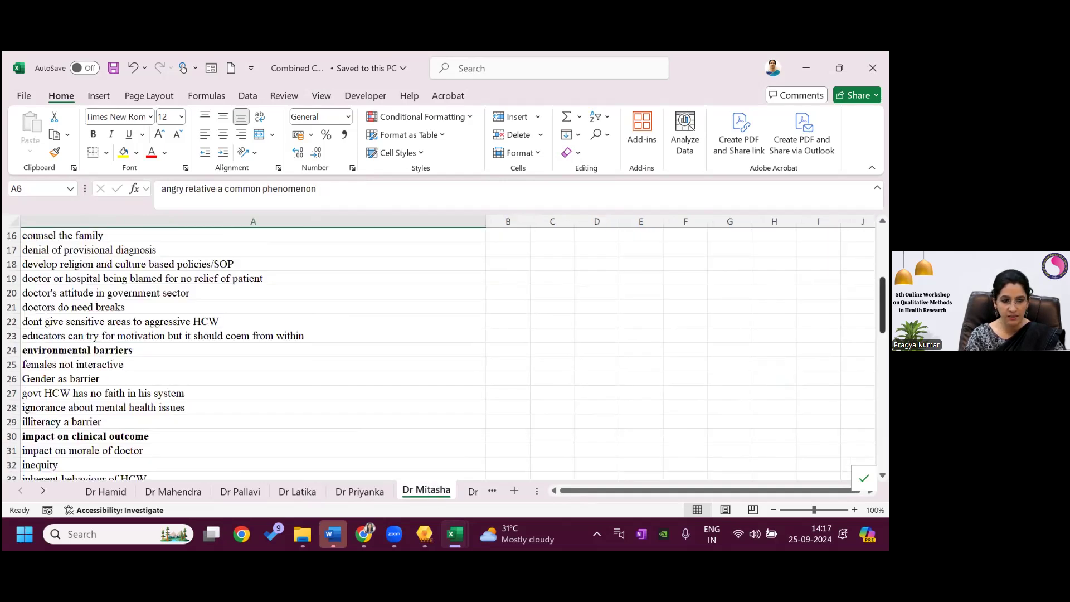
{"action": "left_click_drag", "start_coordinate": [882, 305], "coordinate": [882, 253]}
{"action": "scroll", "coordinate": [253, 351], "scroll_direction": "down", "scroll_amount": 12}
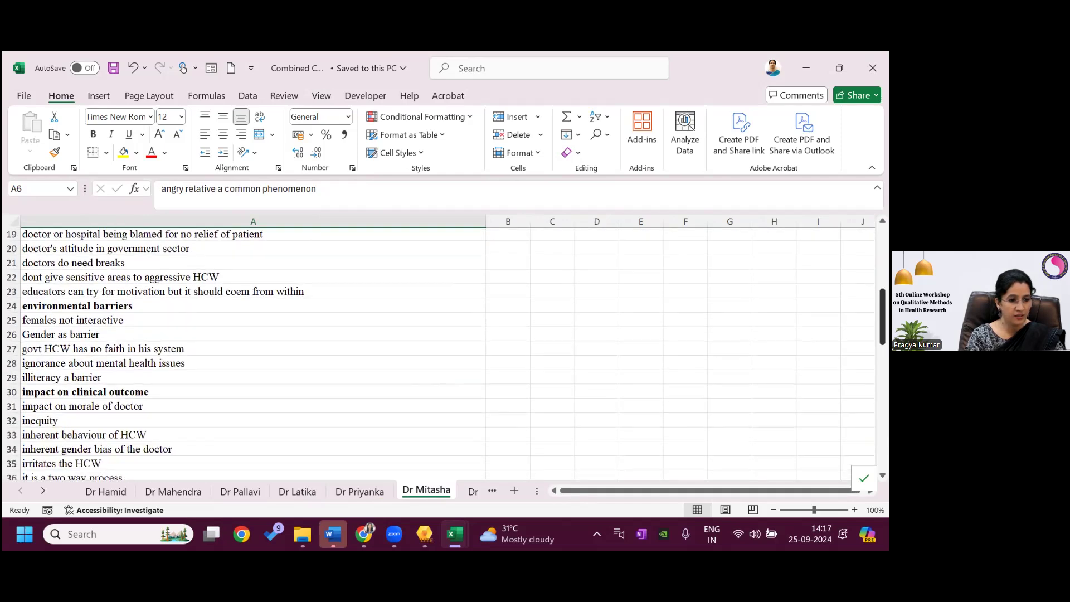
{"action": "scroll", "coordinate": [253, 351], "scroll_direction": "down", "scroll_amount": 5}
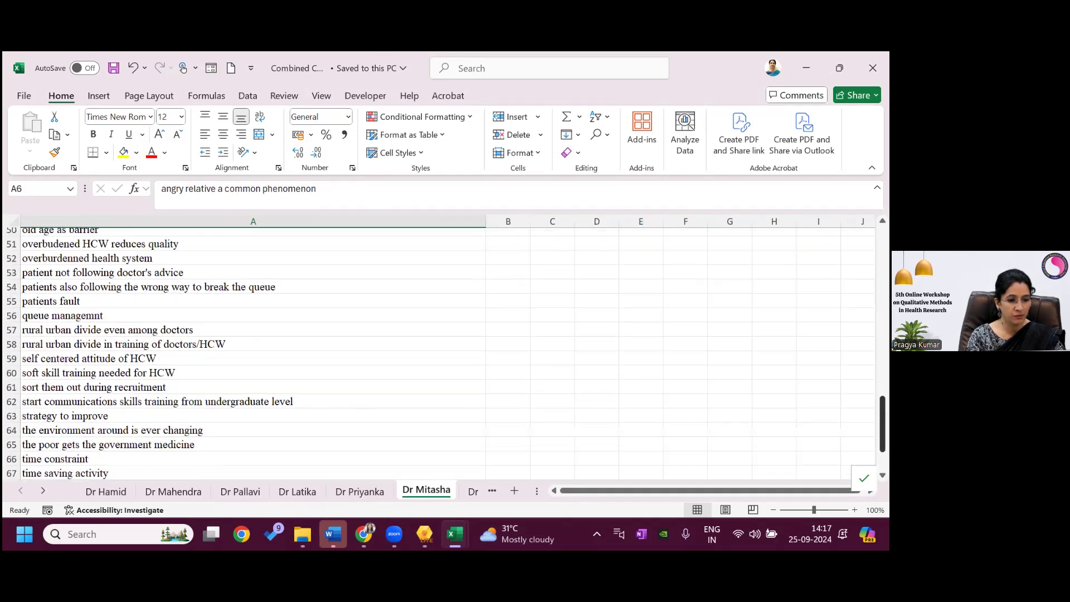
{"action": "scroll", "coordinate": [631, 353], "scroll_direction": "down", "scroll_amount": 1}
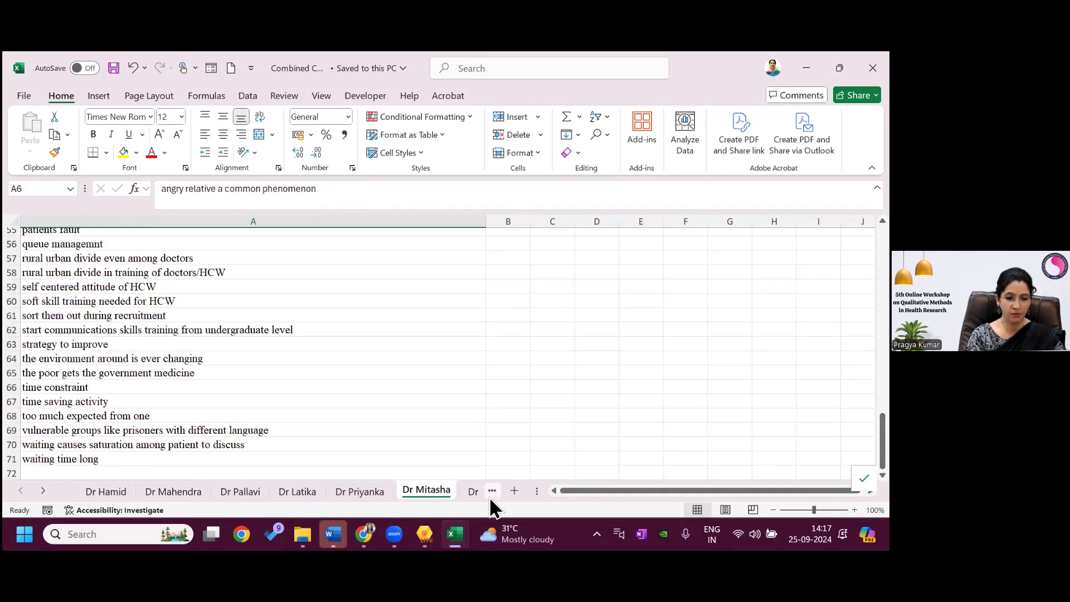
Look over the open codes on the seventh coder's sheet and the end of the eighth coder's list
{"action": "left_click", "coordinate": [471, 490]}
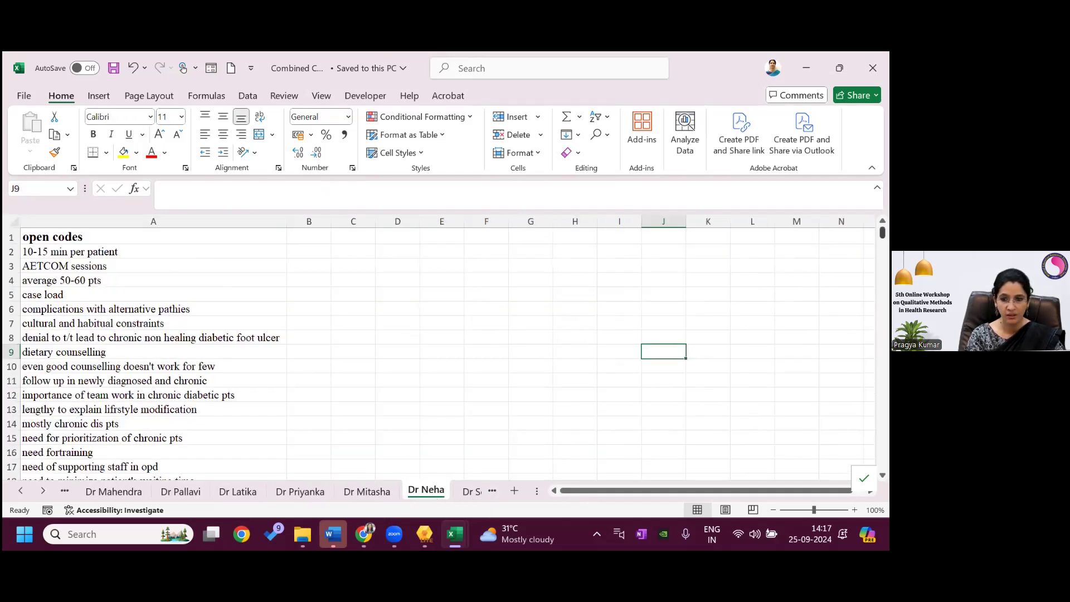
{"action": "left_click_drag", "start_coordinate": [882, 233], "coordinate": [882, 239]}
{"action": "left_click", "coordinate": [468, 490]}
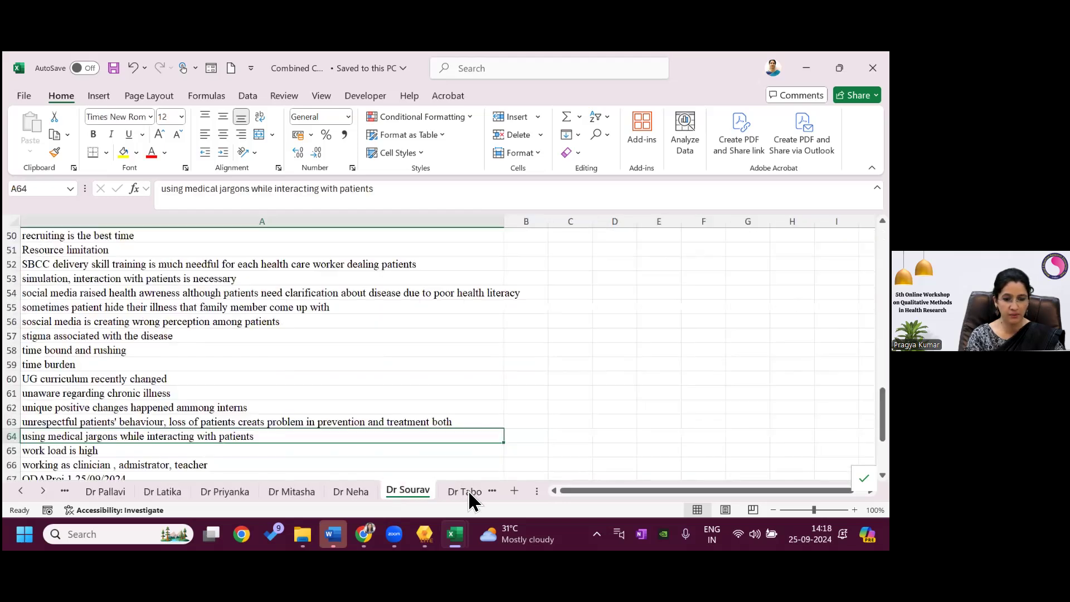
{"action": "mouse_move", "coordinate": [882, 415]}
{"action": "left_mouse_down"}
{"action": "mouse_move", "coordinate": [882, 442]}
{"action": "mouse_move", "coordinate": [882, 427]}
{"action": "left_mouse_up"}
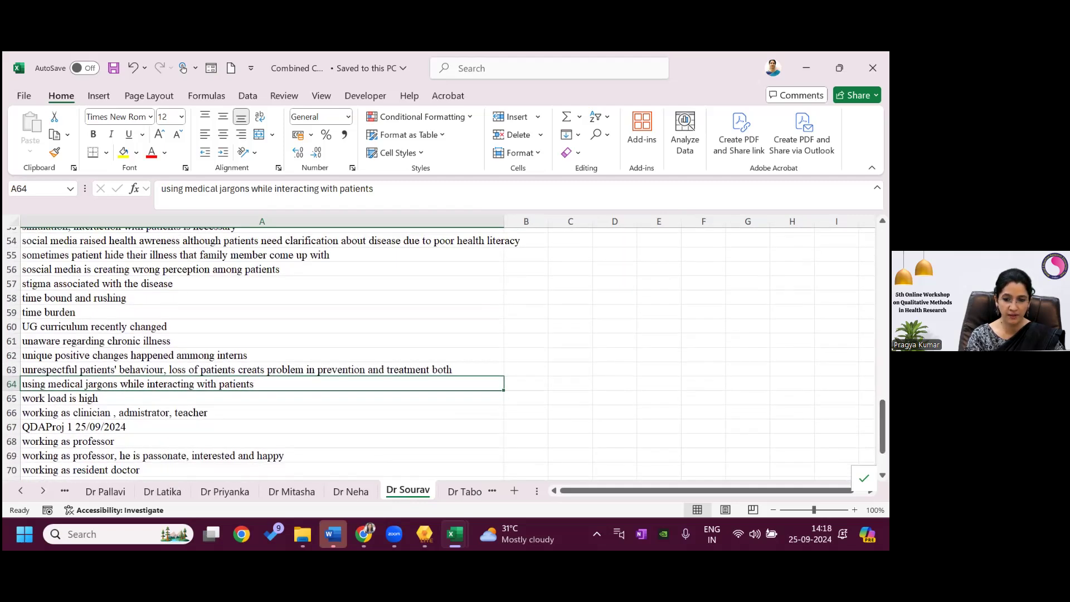
Examine the ninth coder's open-code sheet from its beginning to its last entry
{"action": "left_click", "coordinate": [465, 492]}
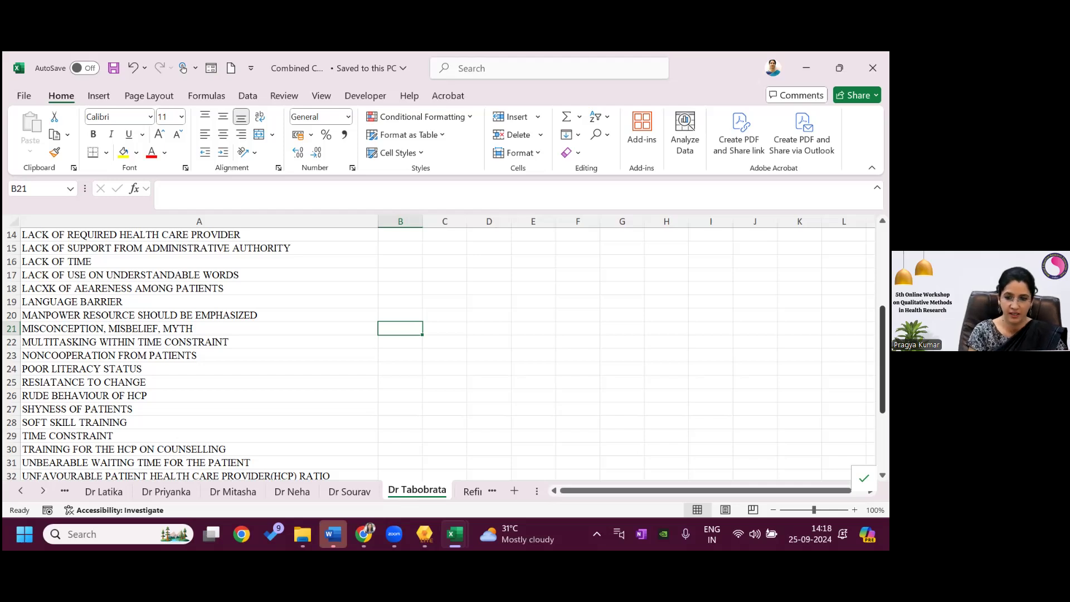
{"action": "scroll", "coordinate": [444, 355], "scroll_direction": "up", "scroll_amount": 3}
{"action": "scroll", "coordinate": [444, 354], "scroll_direction": "up", "scroll_amount": 2}
{"action": "scroll", "coordinate": [444, 355], "scroll_direction": "down", "scroll_amount": 4}
{"action": "scroll", "coordinate": [513, 465], "scroll_direction": "down", "scroll_amount": 4}
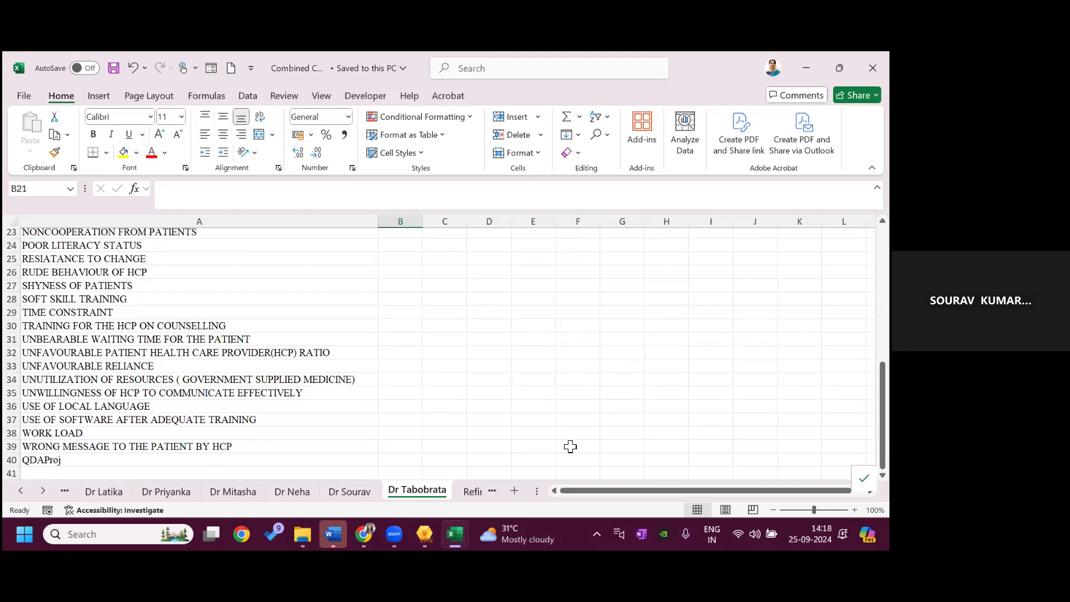
Open the Refine List-1 sheet and read the alphabetically arranged open codes through to the last one
{"action": "left_click", "coordinate": [470, 493]}
{"action": "left_click", "coordinate": [440, 492]}
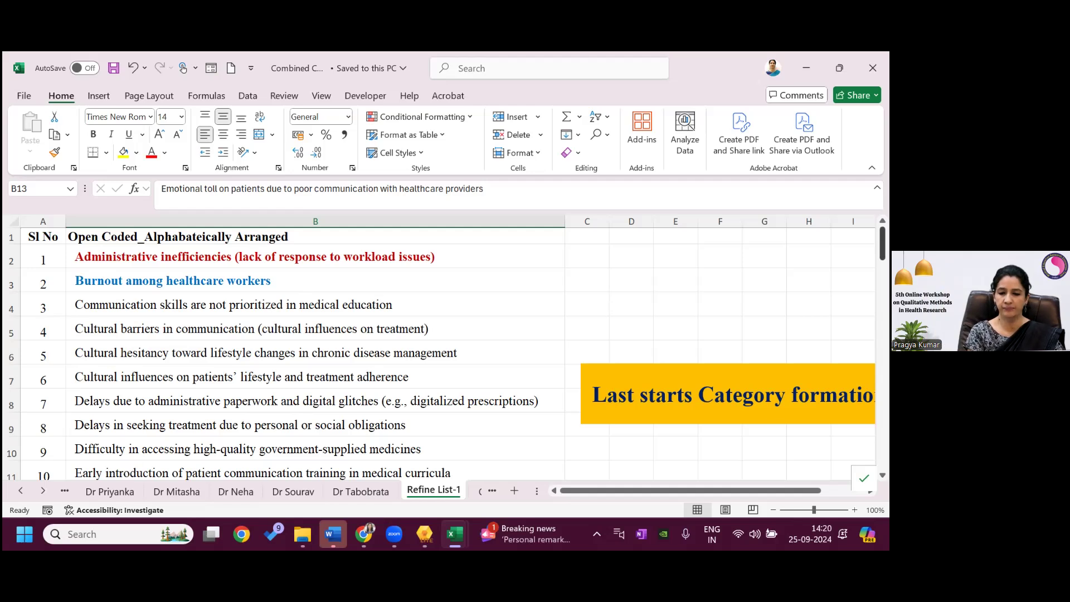
{"action": "scroll", "coordinate": [444, 355], "scroll_direction": "down", "scroll_amount": 7}
{"action": "scroll", "coordinate": [444, 355], "scroll_direction": "down", "scroll_amount": 7}
{"action": "scroll", "coordinate": [641, 397], "scroll_direction": "down", "scroll_amount": 5}
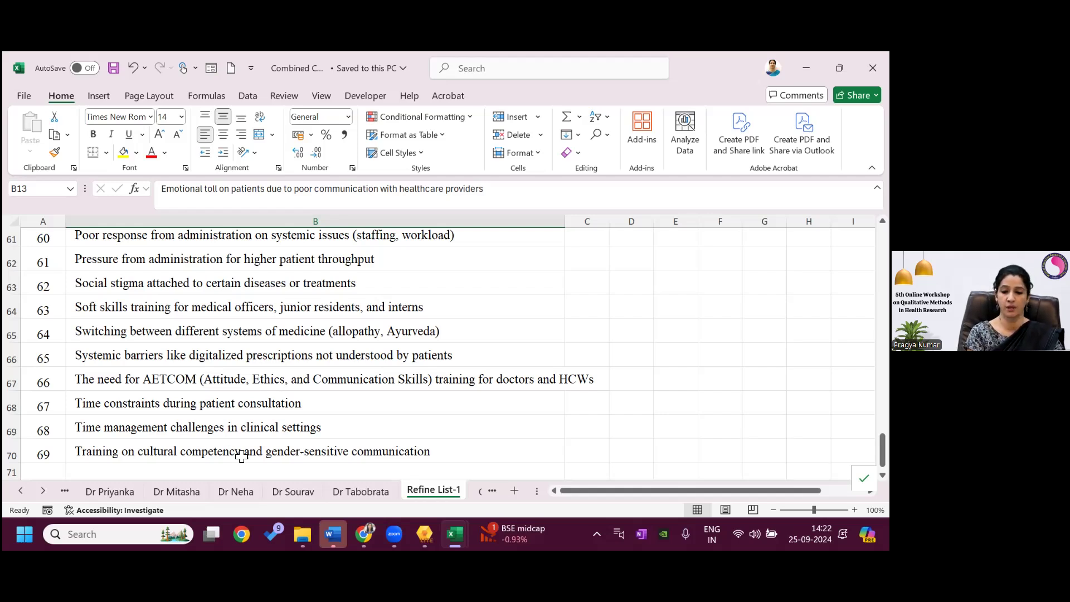
Go back to the start of the refined code list and examine its first entries
{"action": "scroll", "coordinate": [446, 354], "scroll_direction": "up", "scroll_amount": 4}
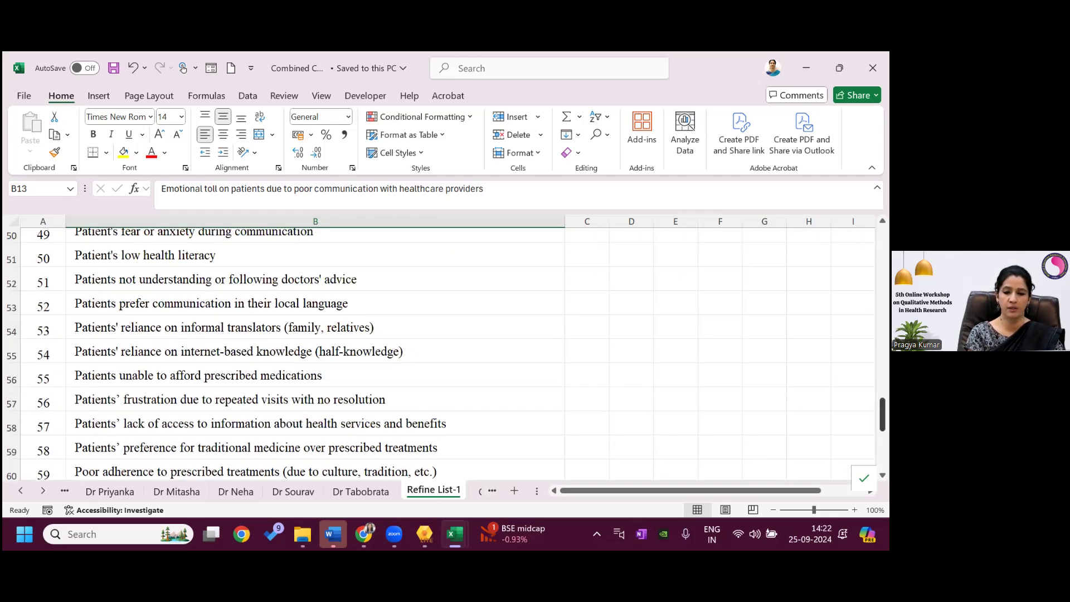
{"action": "scroll", "coordinate": [446, 354], "scroll_direction": "up", "scroll_amount": 10}
{"action": "scroll", "coordinate": [446, 354], "scroll_direction": "up", "scroll_amount": 4}
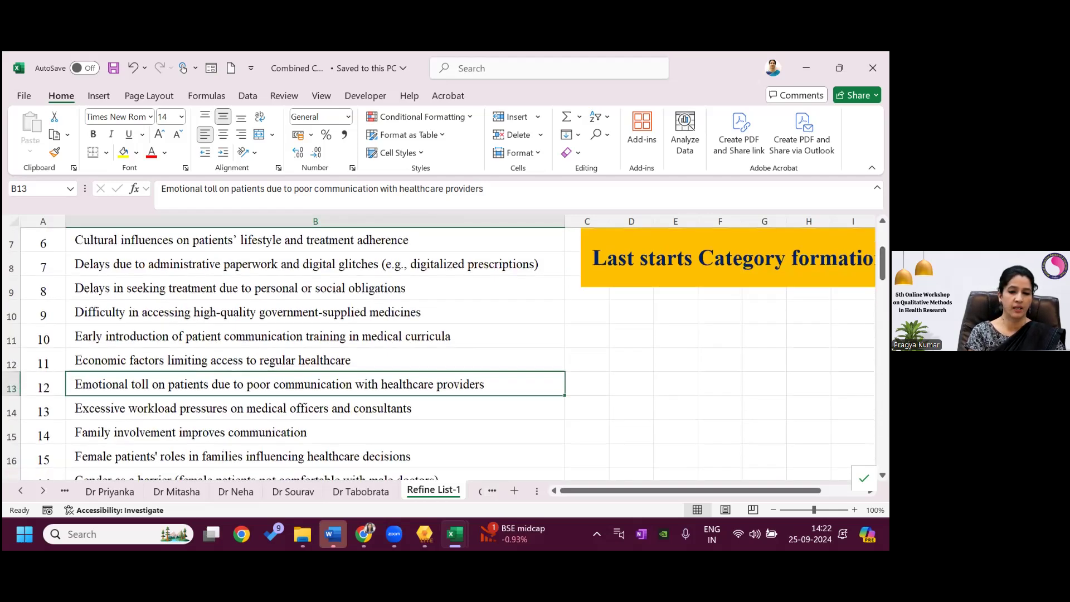
{"action": "scroll", "coordinate": [446, 354], "scroll_direction": "up", "scroll_amount": 2}
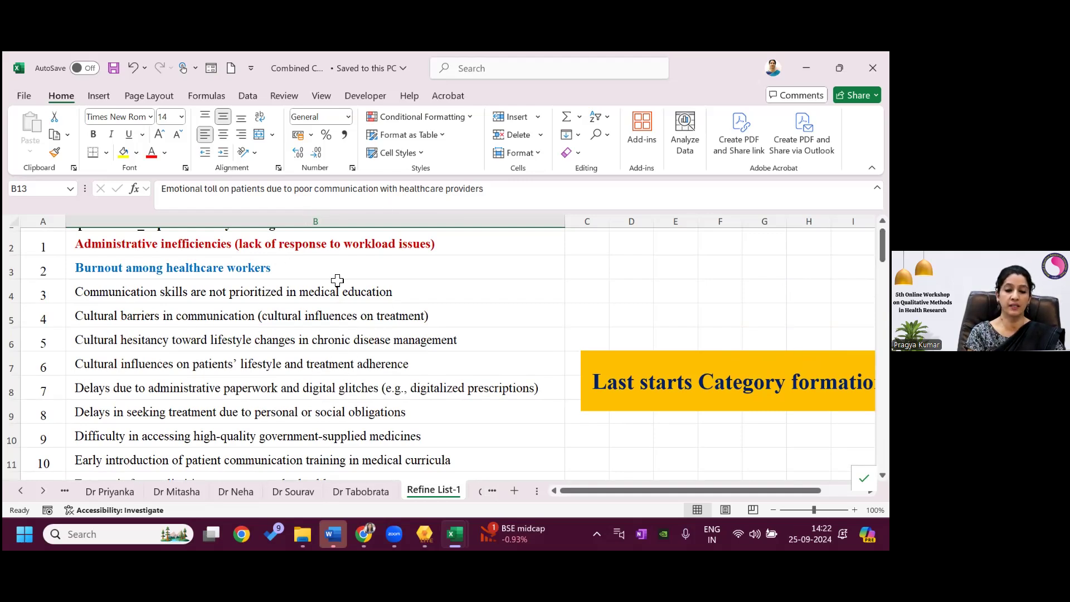
{"action": "scroll", "coordinate": [443, 354], "scroll_direction": "down", "scroll_amount": 1}
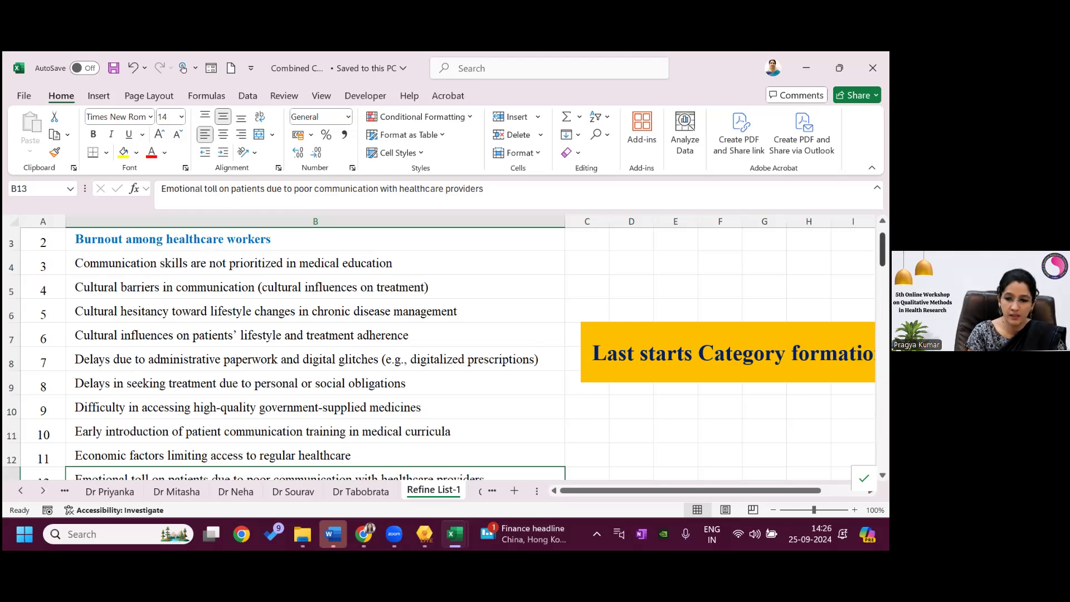
{"action": "scroll", "coordinate": [71, 286], "scroll_direction": "up", "scroll_amount": 1}
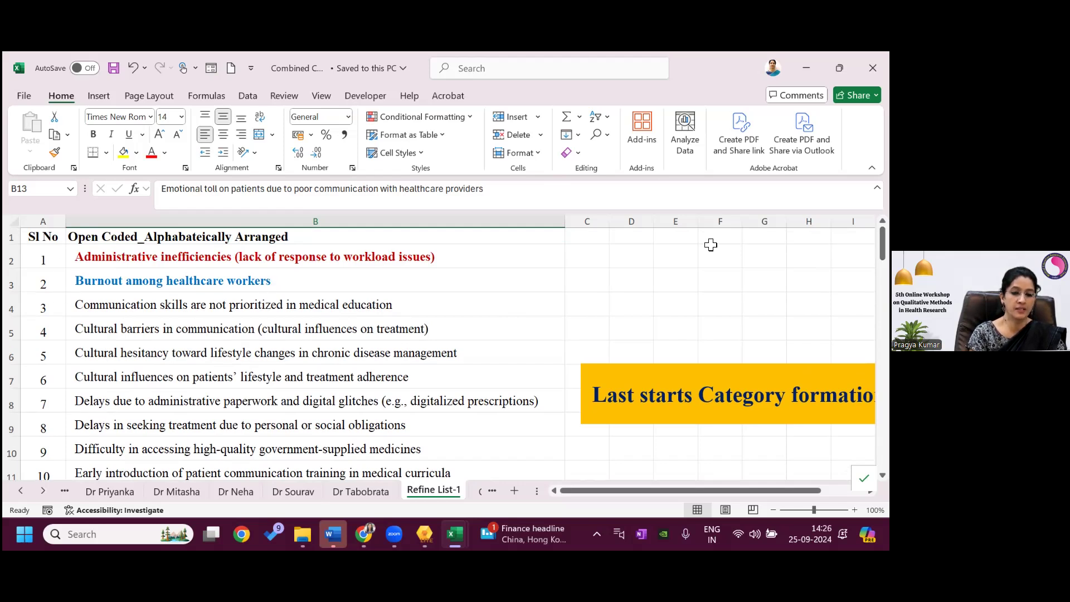
Browse the refined codes to the middle of the list, and open the Categorization Process_Start 1 sheet
{"action": "left_click_drag", "start_coordinate": [883, 243], "coordinate": [883, 275]}
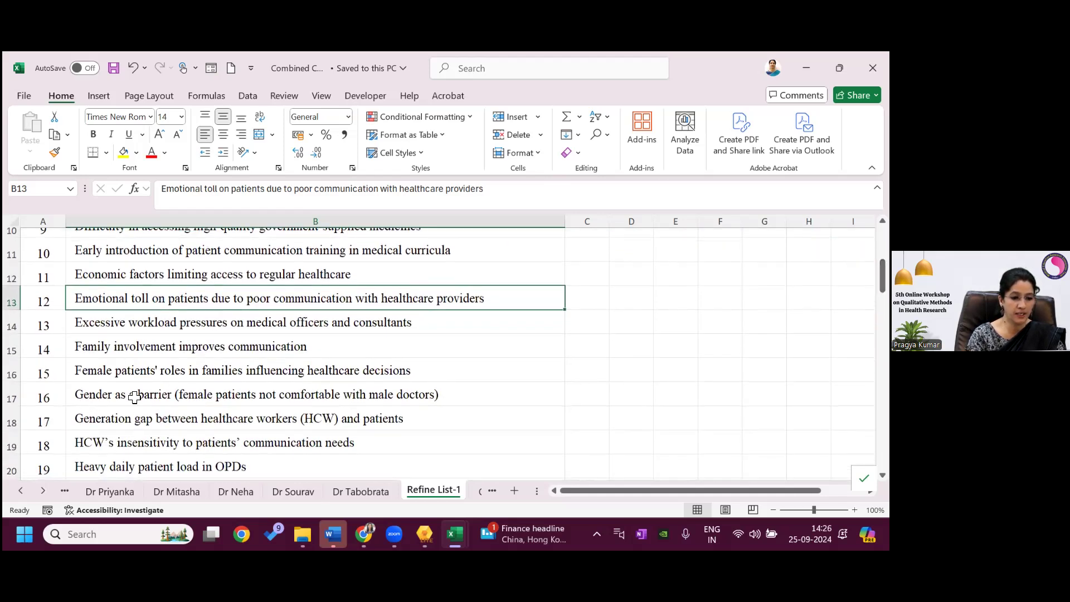
{"action": "left_click_drag", "start_coordinate": [882, 276], "coordinate": [883, 334]}
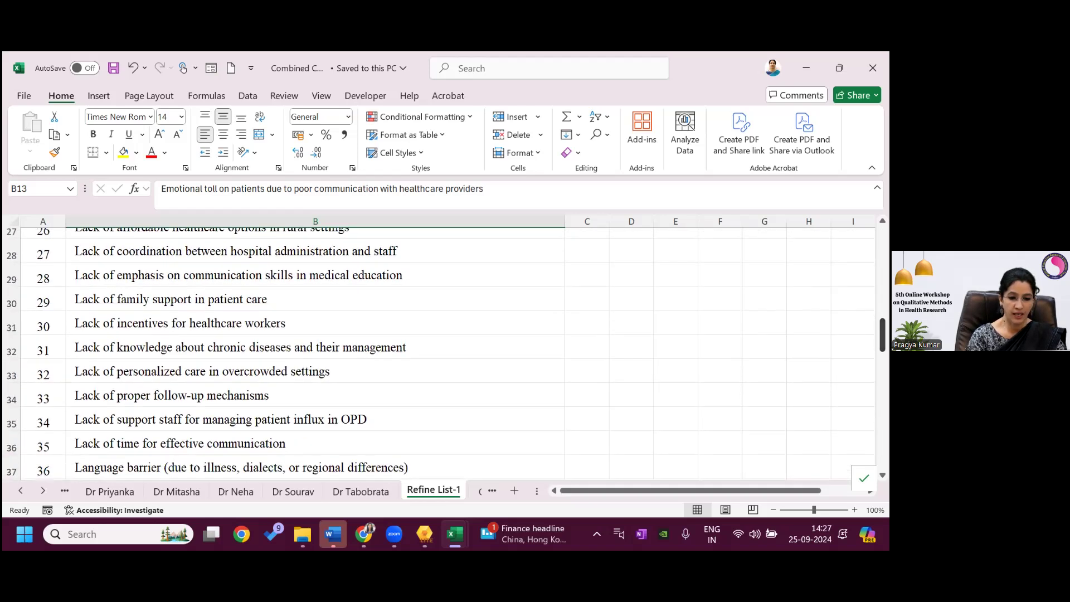
{"action": "scroll", "coordinate": [478, 493], "scroll_direction": "down", "scroll_amount": 1}
{"action": "left_click", "coordinate": [478, 493]}
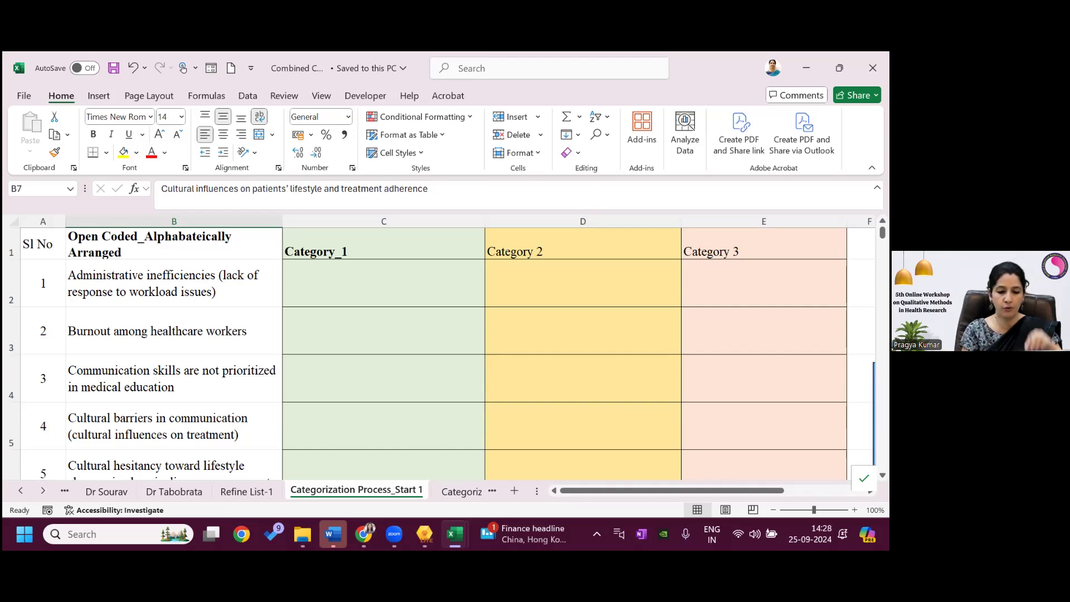
Switch to QDA Miner Lite to look through the codes under Open Code, and return to the categorization sheet in Excel
{"action": "mouse_move", "coordinate": [425, 534]}
{"action": "left_click", "coordinate": [435, 469]}
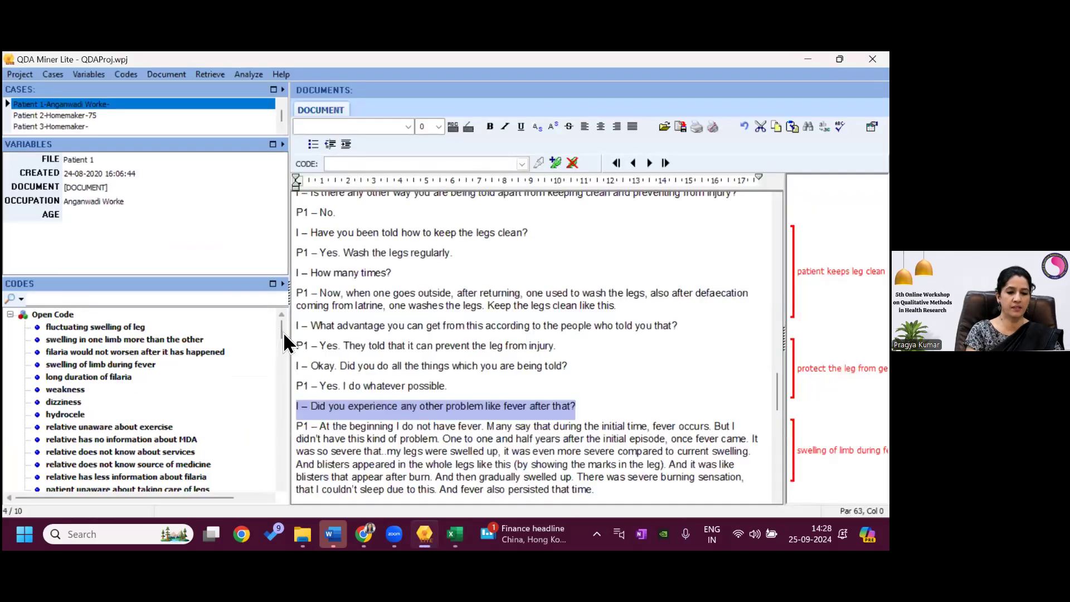
{"action": "scroll", "coordinate": [277, 362], "scroll_direction": "down", "scroll_amount": 10}
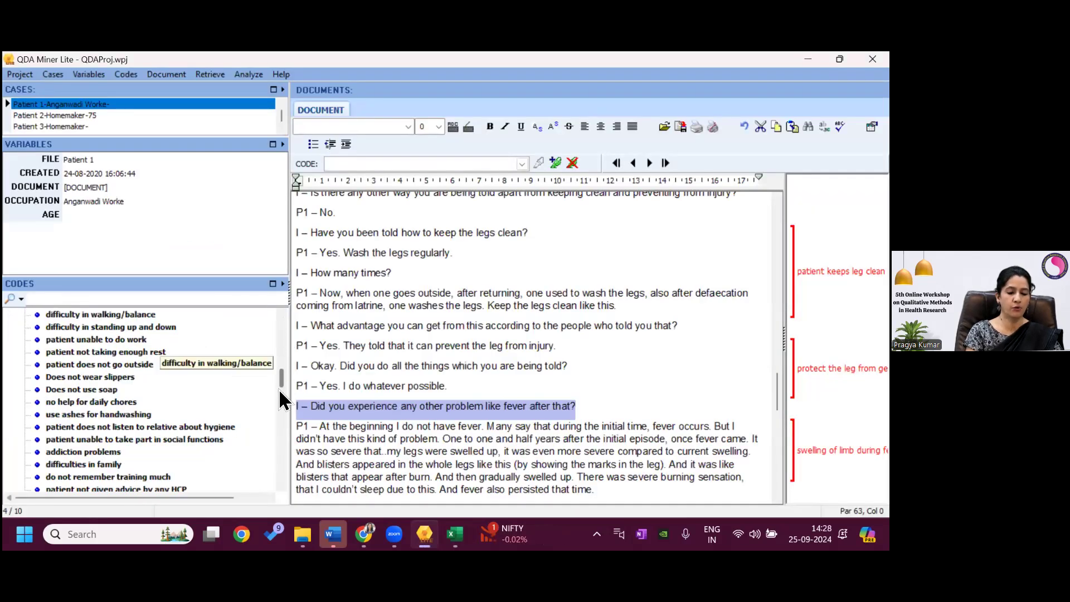
{"action": "scroll", "coordinate": [281, 473], "scroll_direction": "up", "scroll_amount": 8}
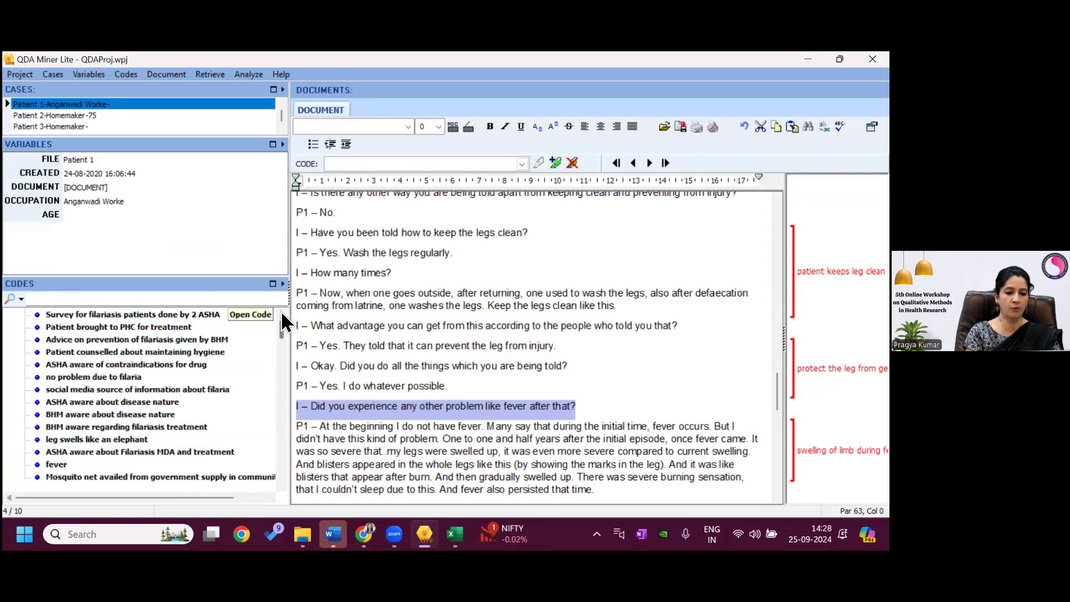
{"action": "scroll", "coordinate": [148, 387], "scroll_direction": "up", "scroll_amount": 3}
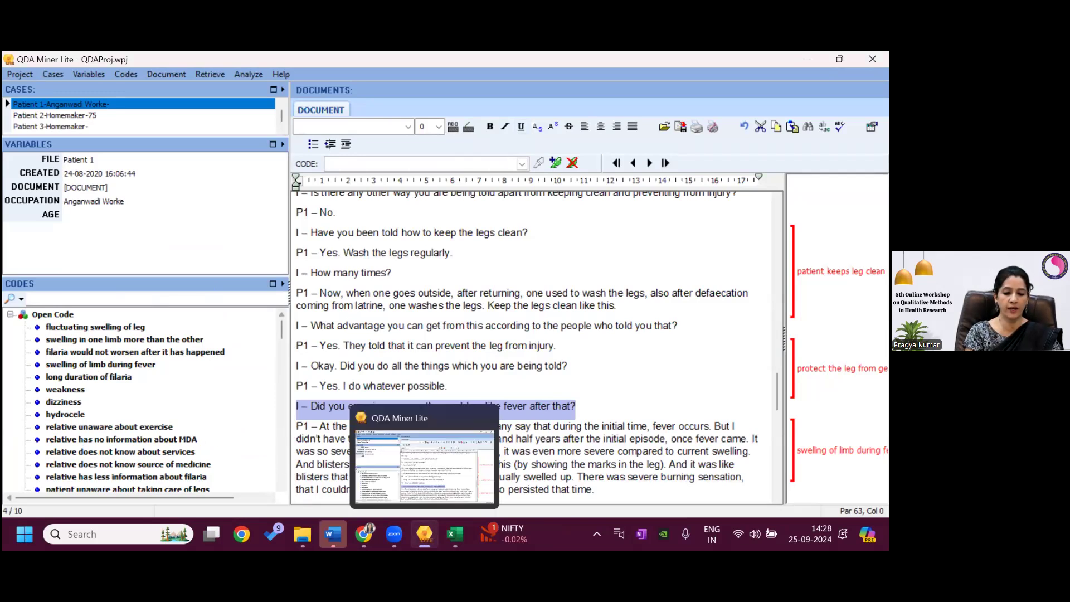
{"action": "mouse_move", "coordinate": [455, 533]}
{"action": "left_click", "coordinate": [507, 465]}
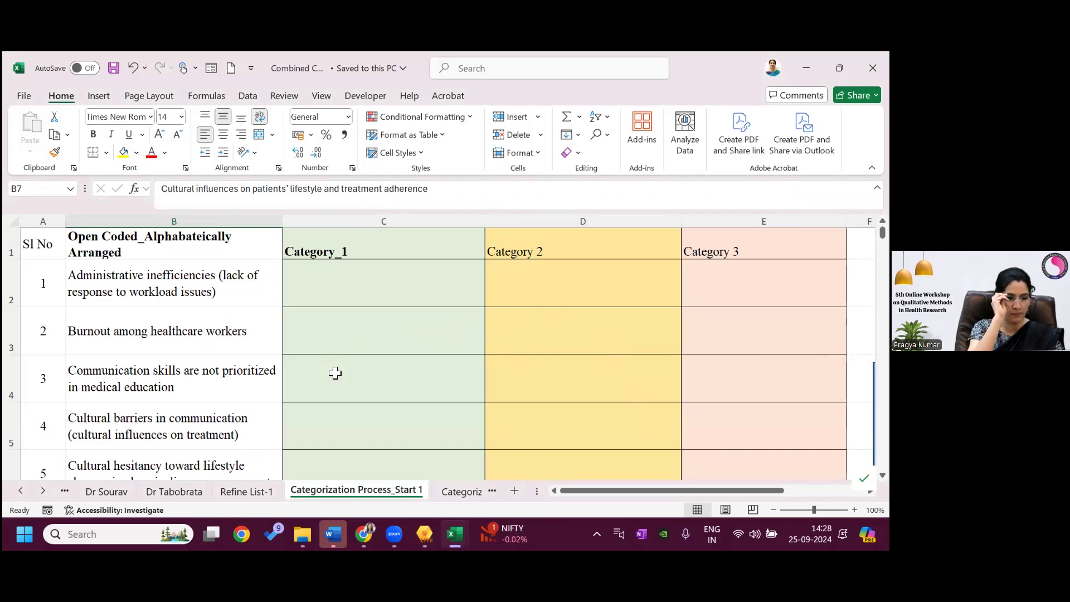
Move the code "Administrative inefficiencies (lack of response to workload issues)" from the open code list into cell C2 under Category_1
{"action": "left_click", "coordinate": [213, 289]}
{"action": "key", "text": "ctrl+c"}
{"action": "left_click", "coordinate": [333, 289]}
{"action": "key", "text": "ctrl+v"}
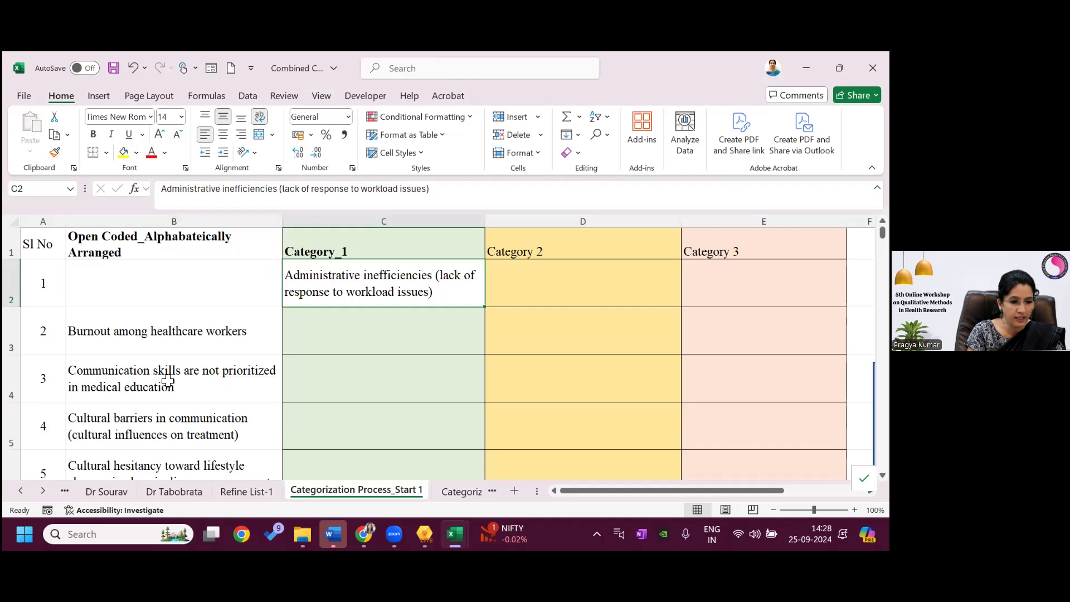
Rename the Category_1 column heading in C1 to "Administrative issues"
{"action": "left_click", "coordinate": [137, 337]}
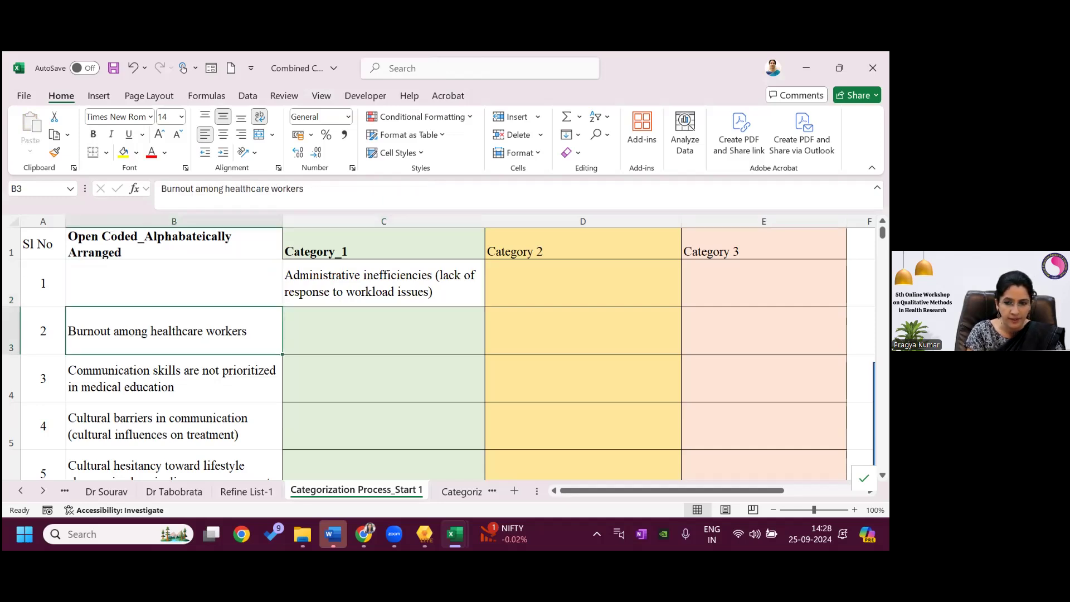
{"action": "scroll", "coordinate": [423, 351], "scroll_direction": "down", "scroll_amount": 2}
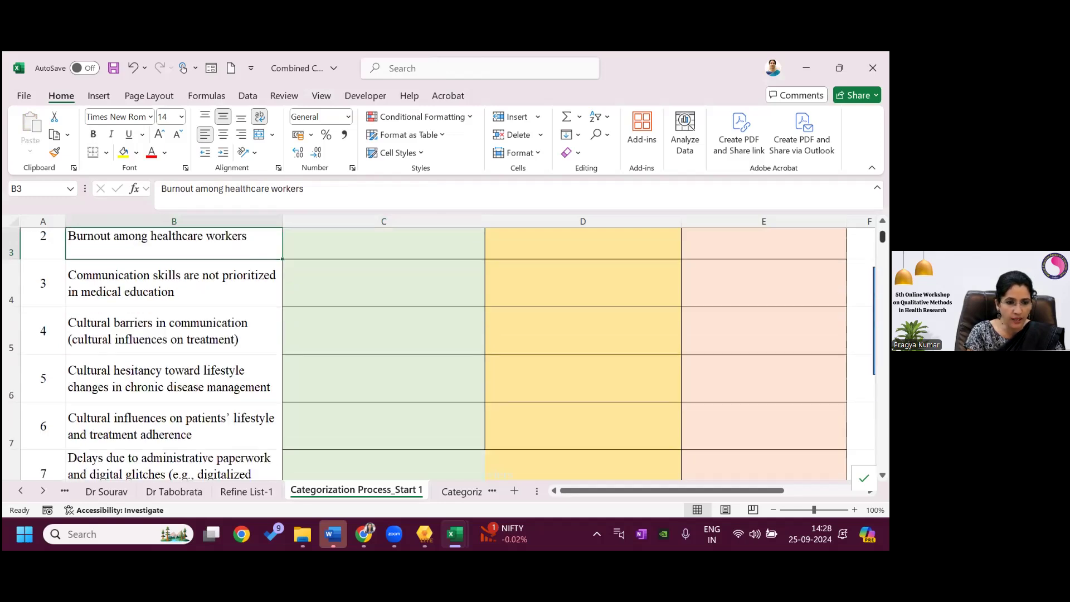
{"action": "scroll", "coordinate": [347, 253], "scroll_direction": "up", "scroll_amount": 2}
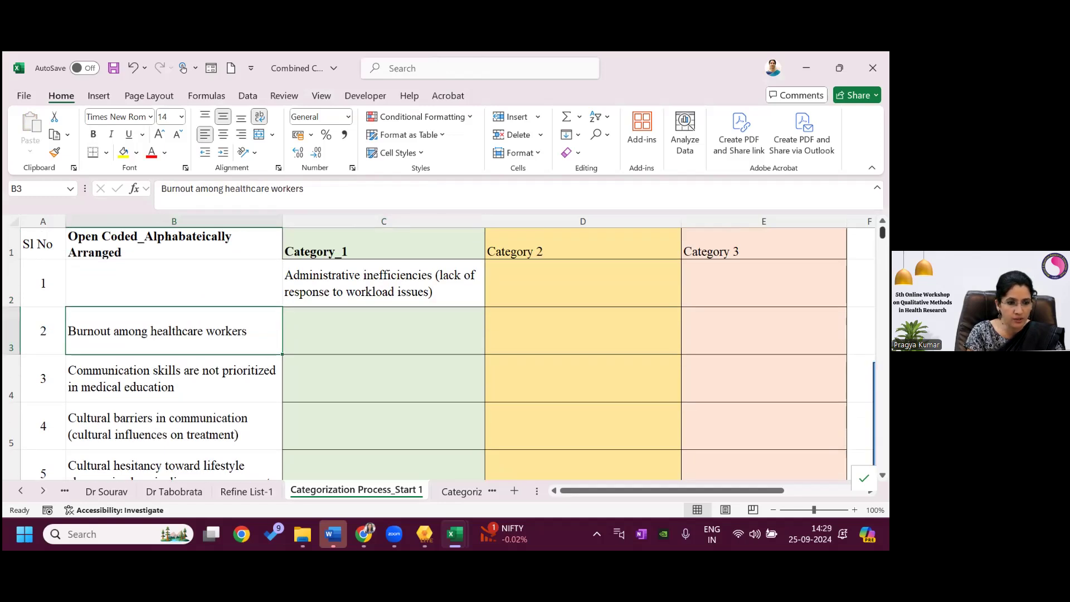
{"action": "left_click", "coordinate": [347, 253]}
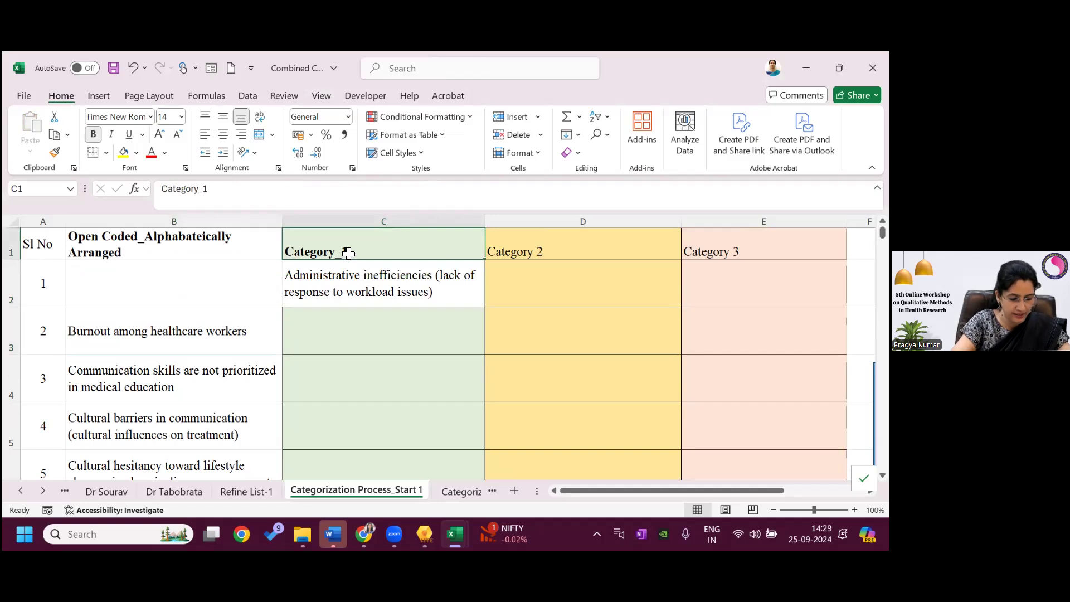
{"action": "type", "text": "Administrative"}
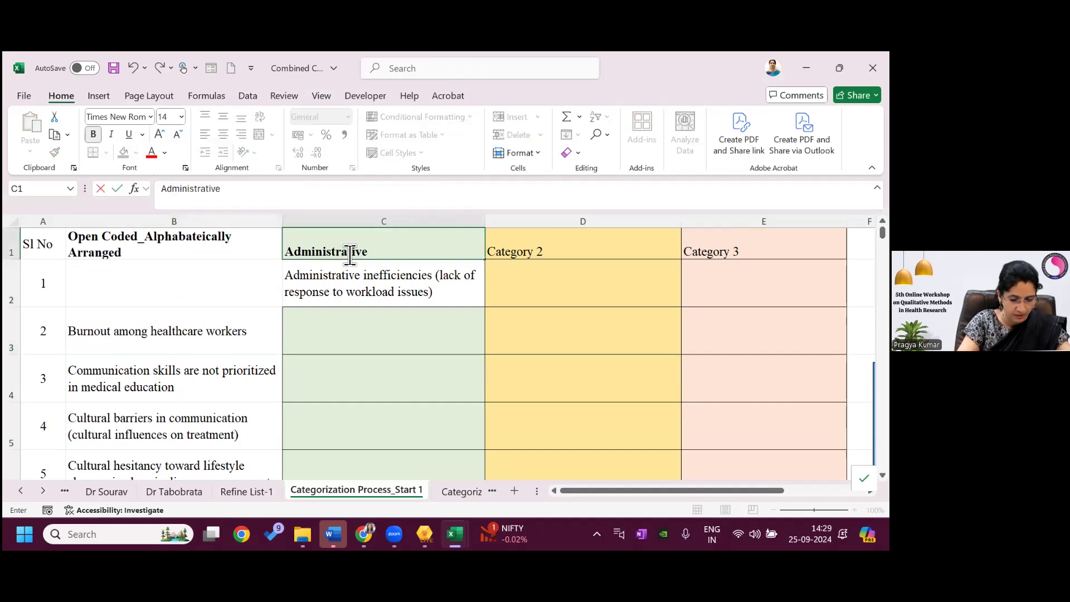
{"action": "type", "text": " is"}
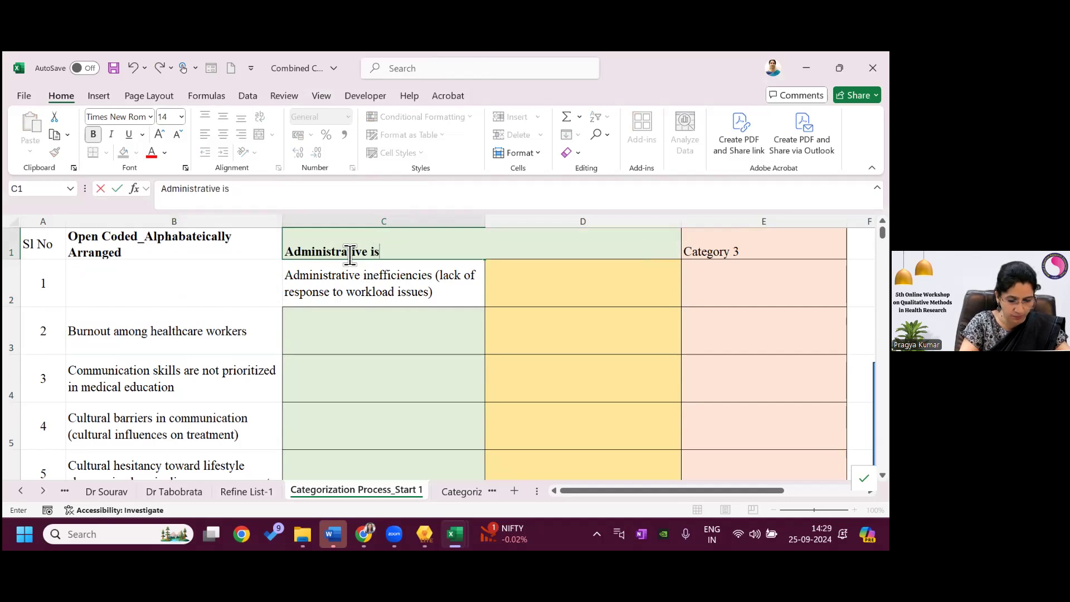
{"action": "type", "text": "sures"}
{"action": "key", "text": "BackSpace"}
{"action": "key", "text": "BackSpace"}
{"action": "key", "text": "BackSpace"}
{"action": "type", "text": "es"}
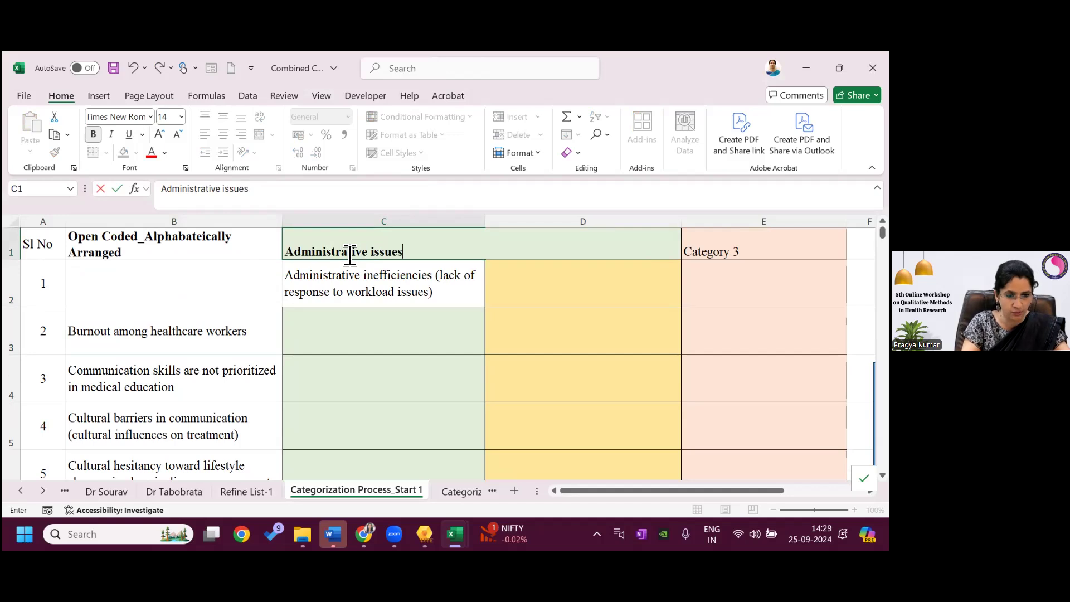
{"action": "left_click", "coordinate": [381, 320]}
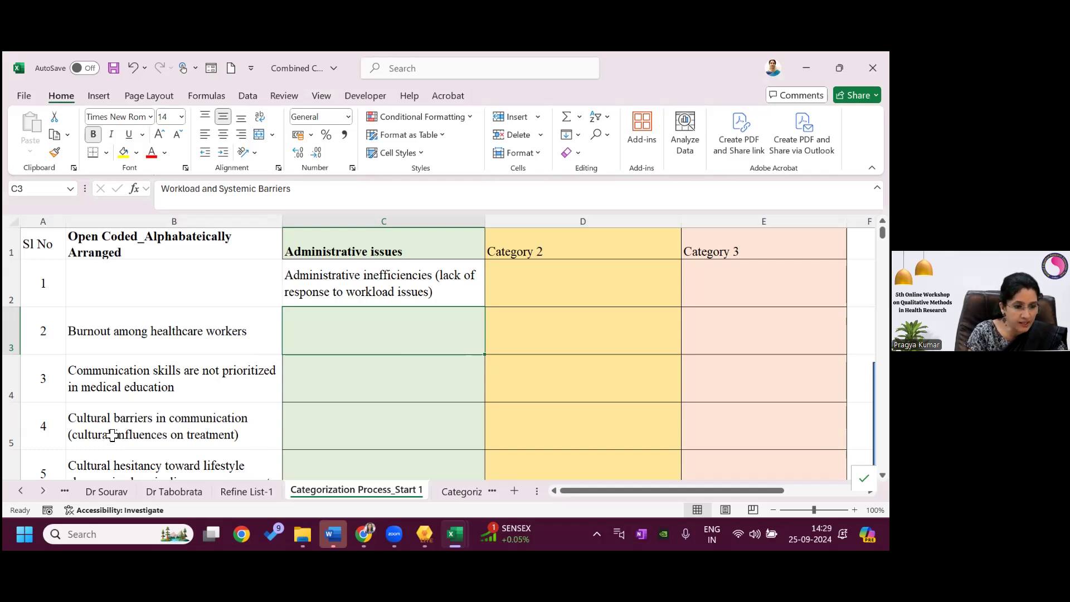
Rename the Category 2 column heading in D1 to "Cultural barrier"
{"action": "left_click", "coordinate": [565, 248]}
{"action": "type", "text": "Cultutal"}
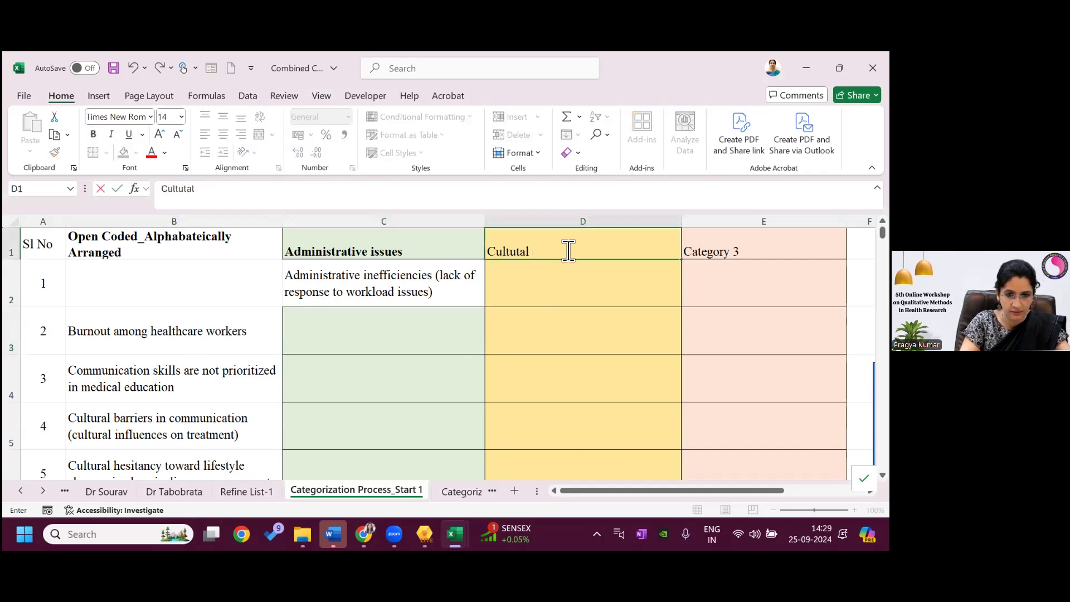
{"action": "key", "text": "BackSpace"}
{"action": "key", "text": "BackSpace"}
{"action": "key", "text": "BackSpace"}
{"action": "key", "text": "BackSpace"}
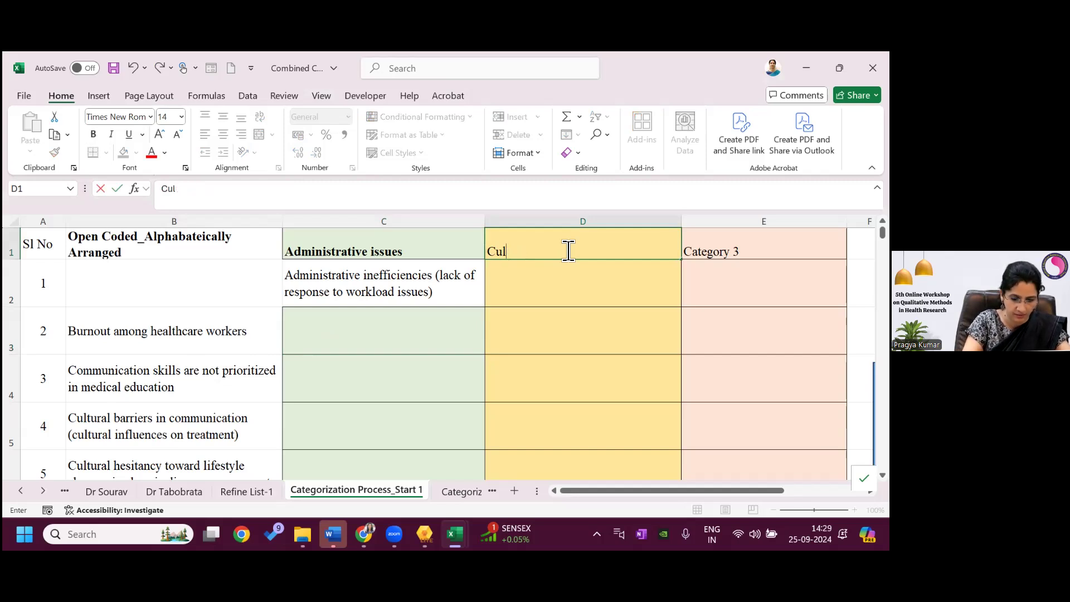
{"action": "type", "text": "tural barrier"}
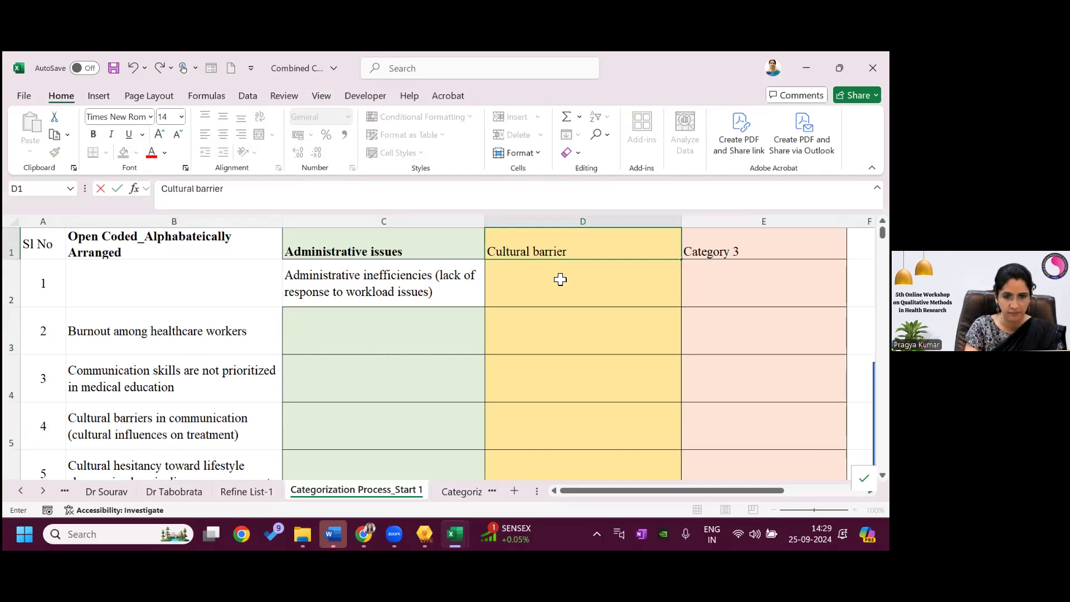
{"action": "key", "text": "Return"}
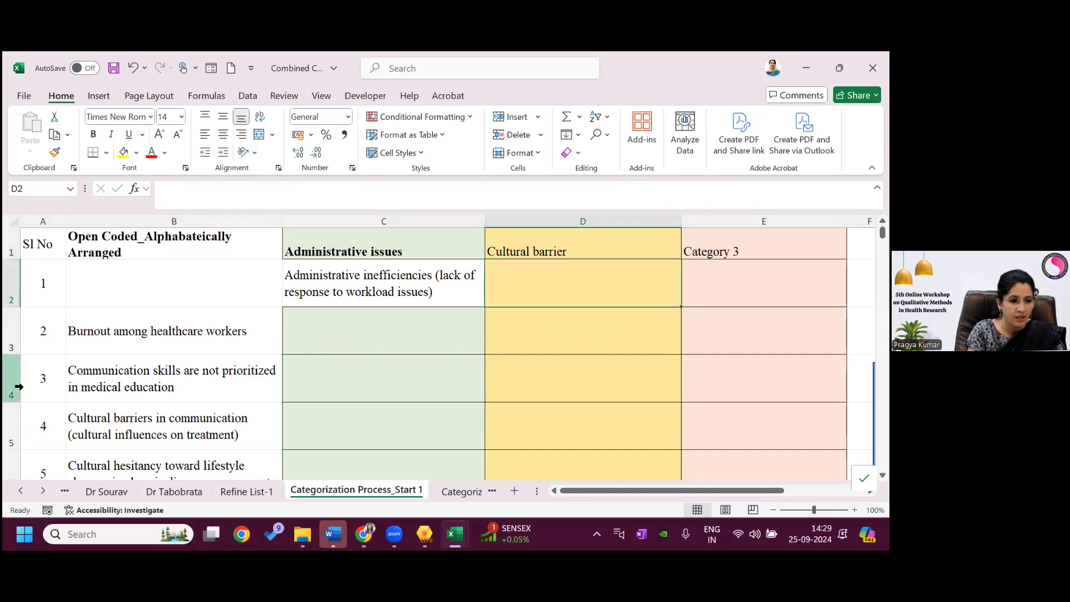
Move the code "Cultural barriers in communication (cultural influences on treatment)" from B5 into D2 under Cultural barrier
{"action": "left_click", "coordinate": [143, 427]}
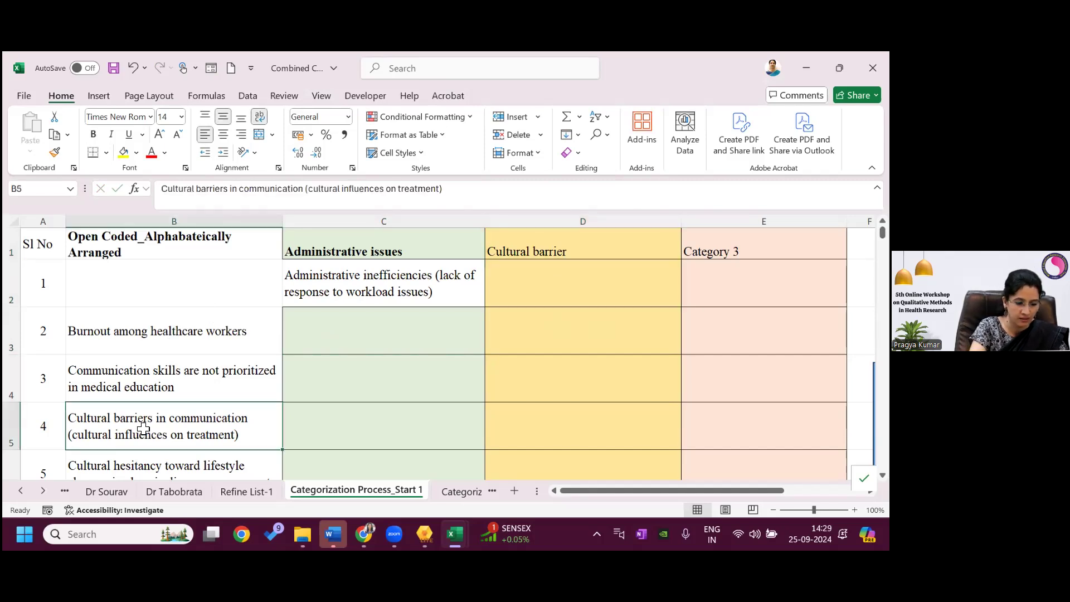
{"action": "key", "text": "ctrl+c"}
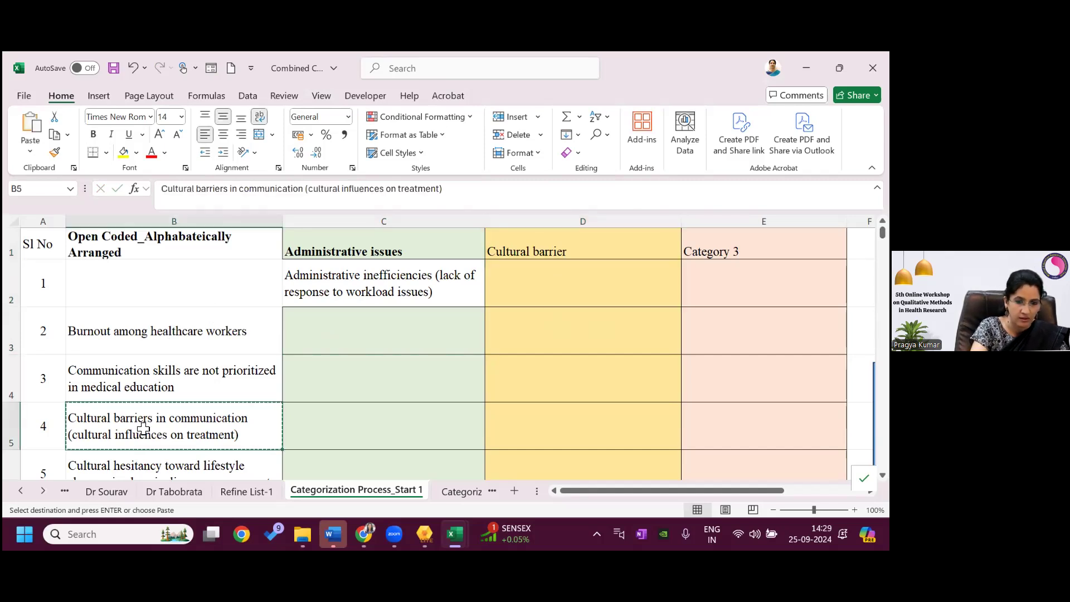
{"action": "left_click", "coordinate": [559, 296]}
{"action": "key", "text": "ctrl+v"}
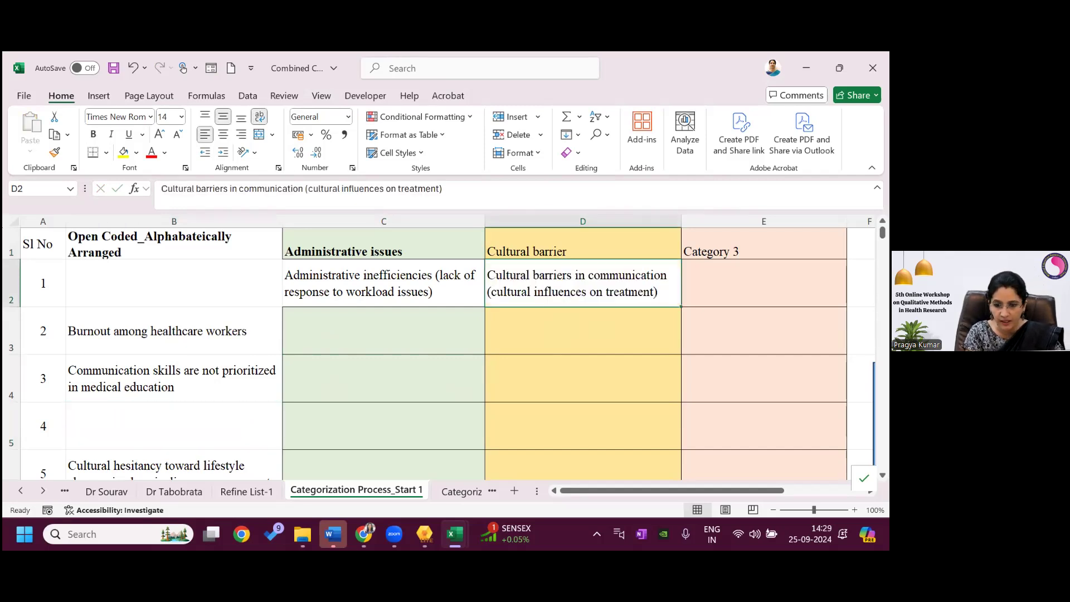
Move the code "Cultural hesitancy toward lifestyle changes in chronic disease management" from B6 into D3 under Cultural barrier
{"action": "scroll", "coordinate": [200, 394], "scroll_direction": "down", "scroll_amount": 2}
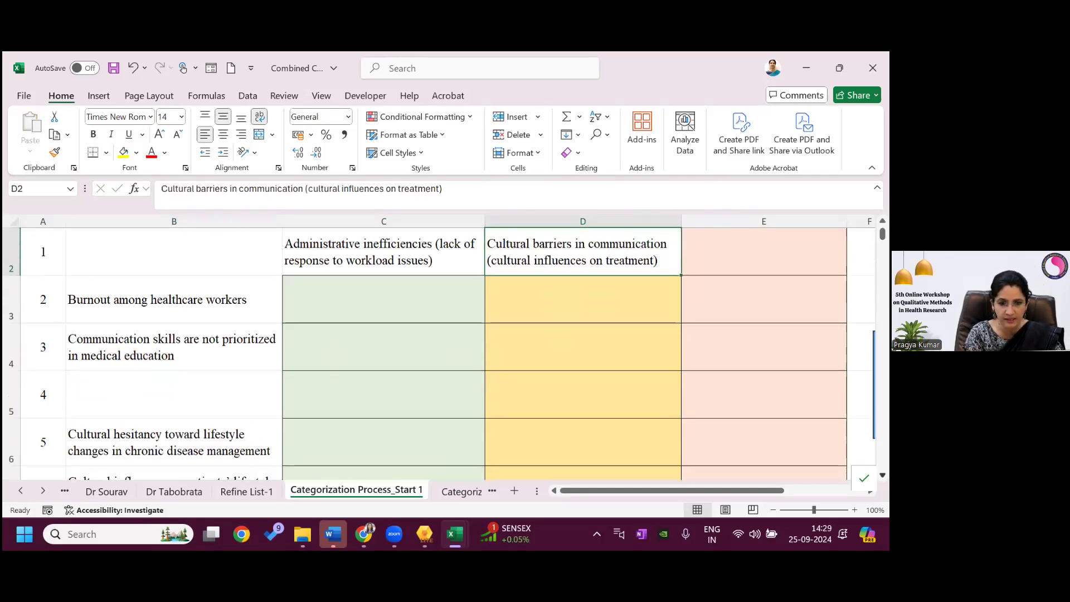
{"action": "left_click", "coordinate": [198, 395]}
{"action": "key", "text": "ctrl+x"}
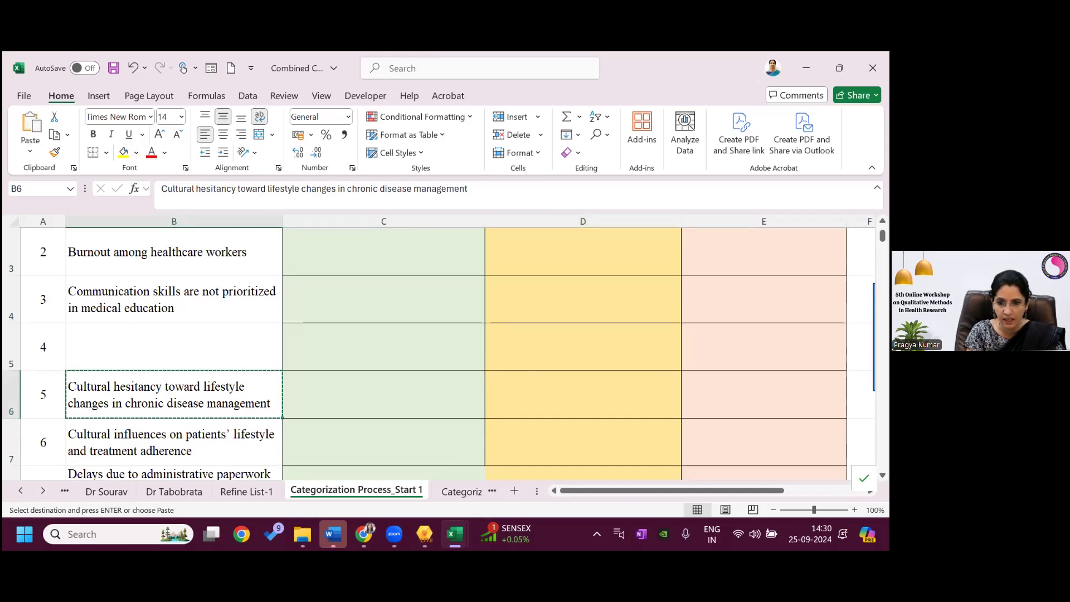
{"action": "scroll", "coordinate": [599, 296], "scroll_direction": "up", "scroll_amount": 1}
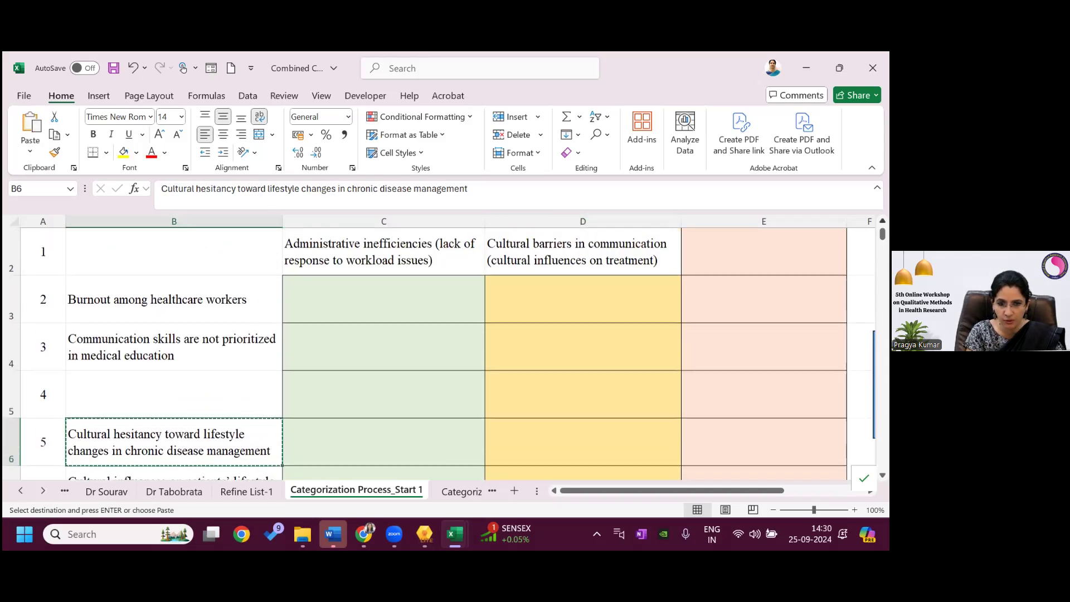
{"action": "left_click", "coordinate": [599, 296]}
{"action": "key", "text": "ctrl+v"}
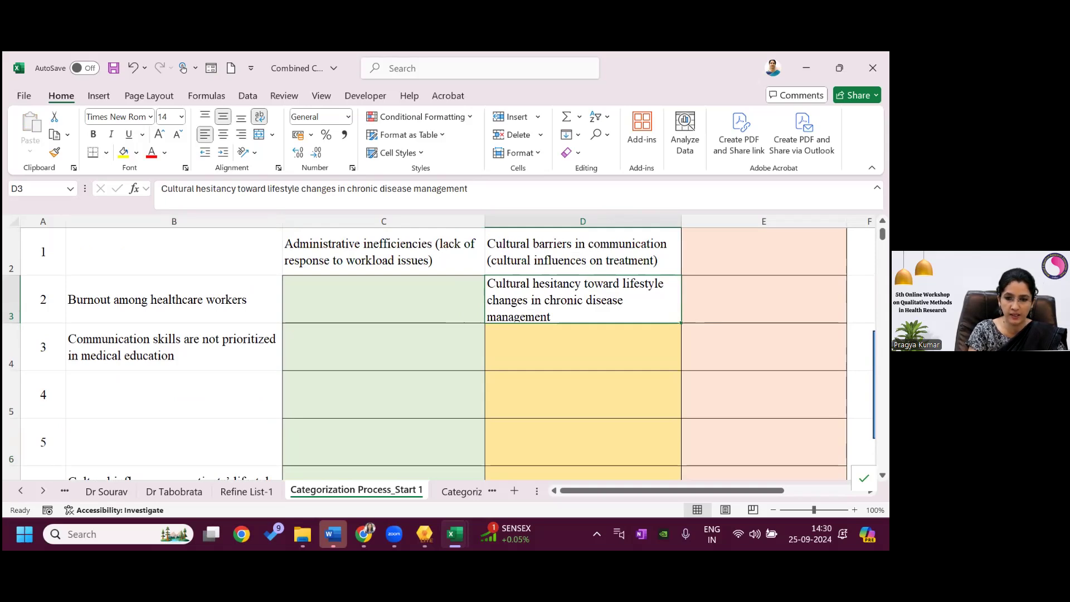
Move the code "Cultural influences on patients' lifestyle and treatment adherence" from B7 into D4 under Cultural barrier
{"action": "scroll", "coordinate": [439, 354], "scroll_direction": "up", "scroll_amount": 1}
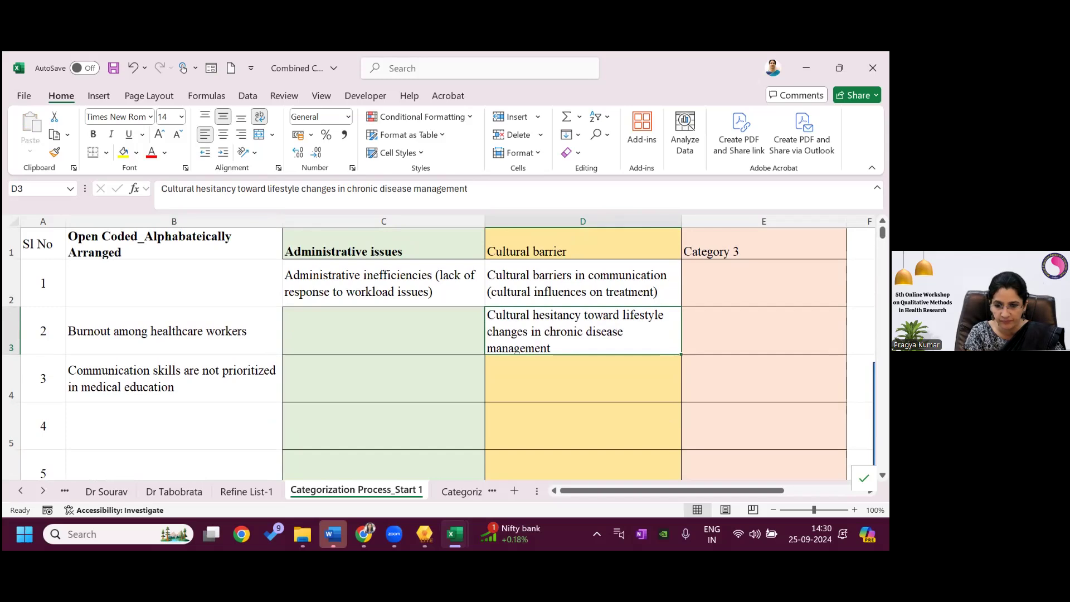
{"action": "scroll", "coordinate": [289, 403], "scroll_direction": "down", "scroll_amount": 5}
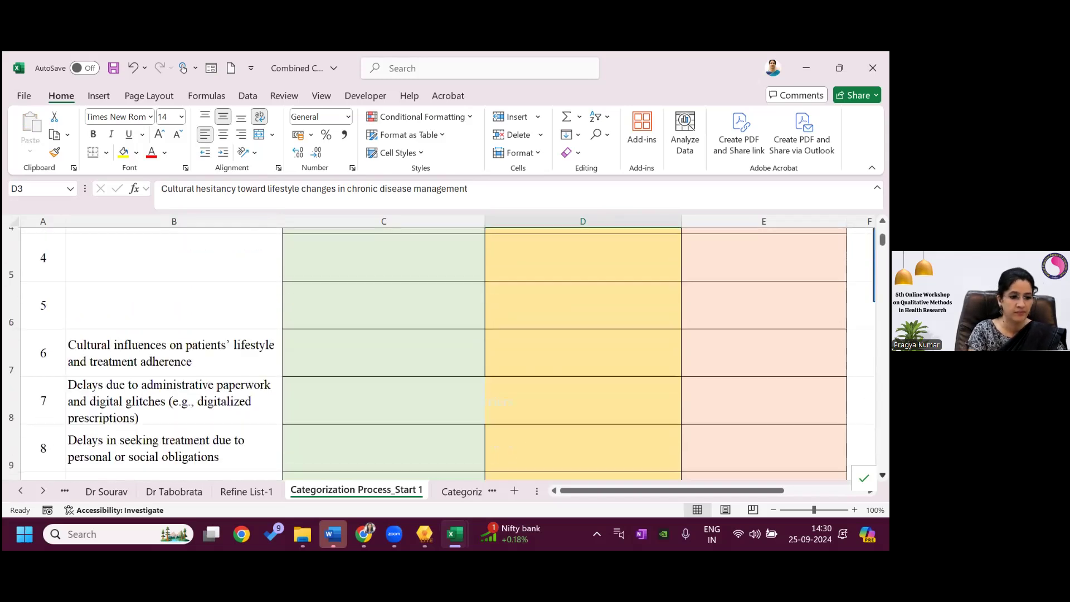
{"action": "left_click", "coordinate": [162, 301]}
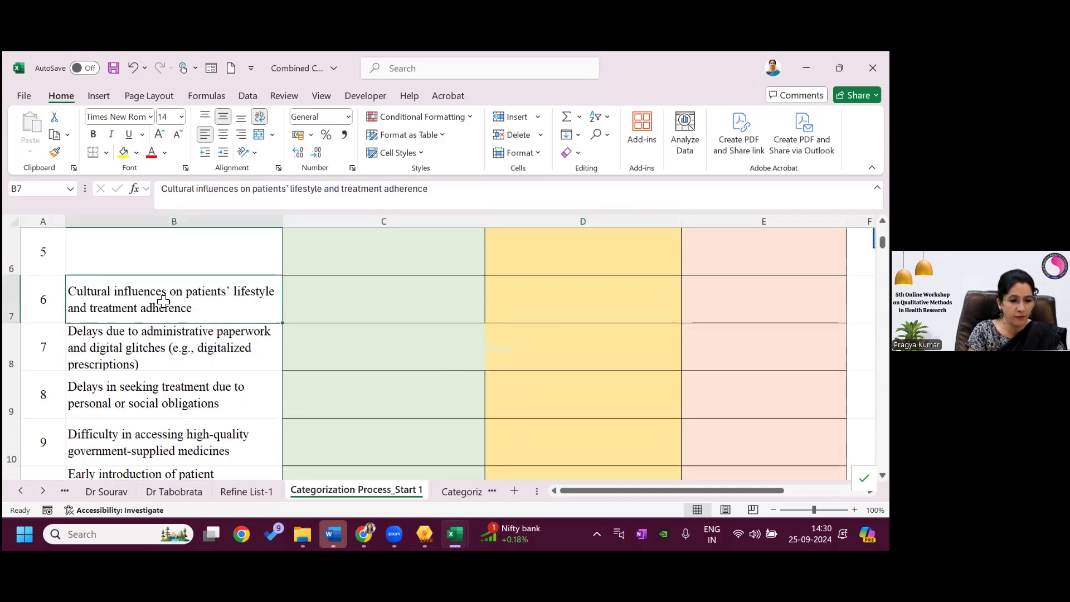
{"action": "key", "text": "ctrl+c"}
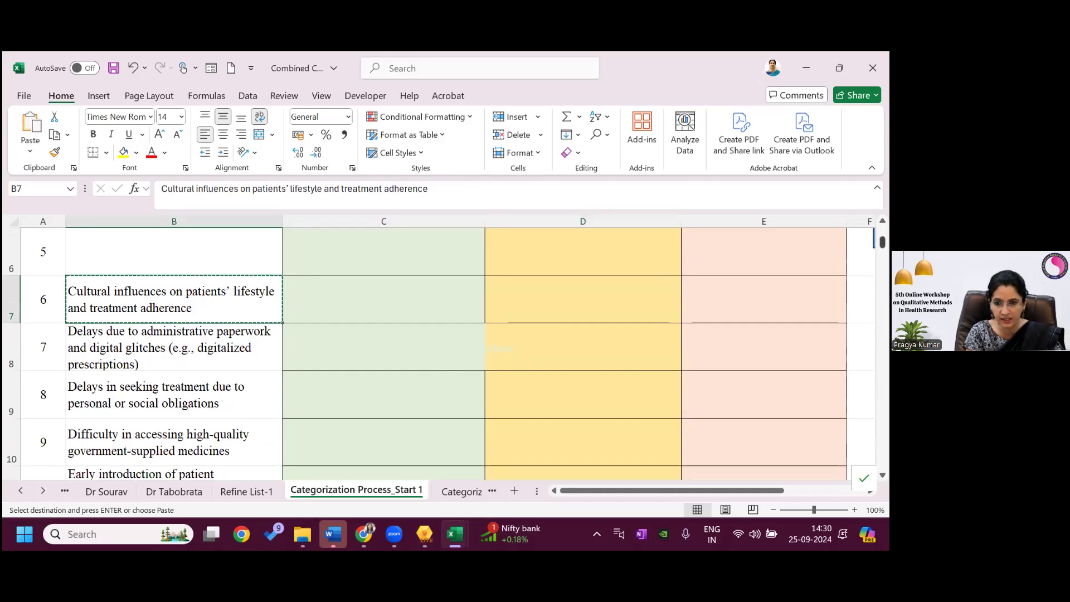
{"action": "scroll", "coordinate": [163, 302], "scroll_direction": "up", "scroll_amount": 1}
{"action": "scroll", "coordinate": [573, 382], "scroll_direction": "up", "scroll_amount": 4}
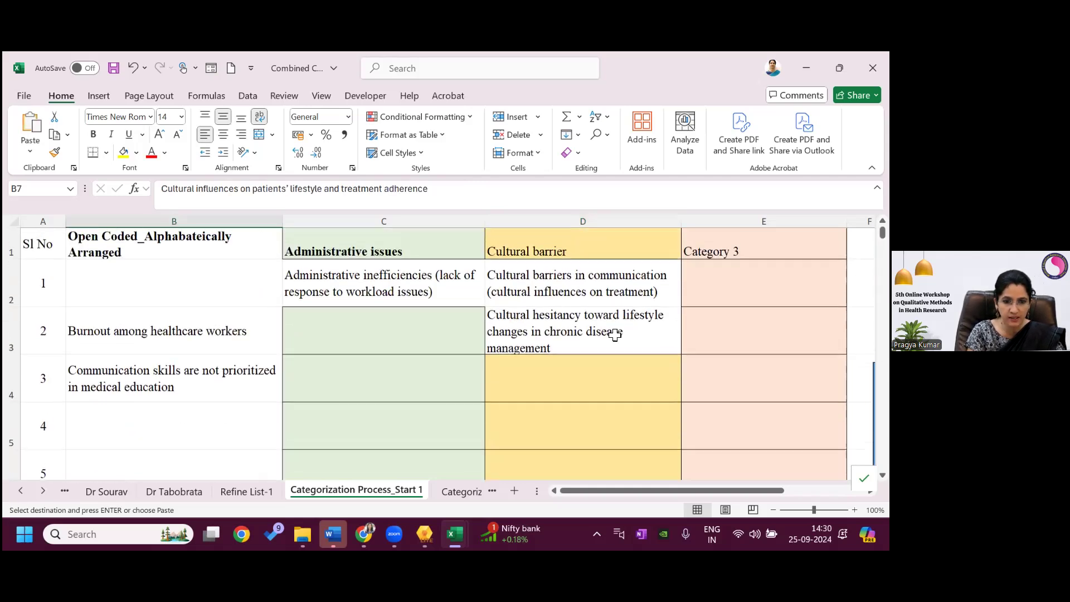
{"action": "left_click", "coordinate": [572, 382]}
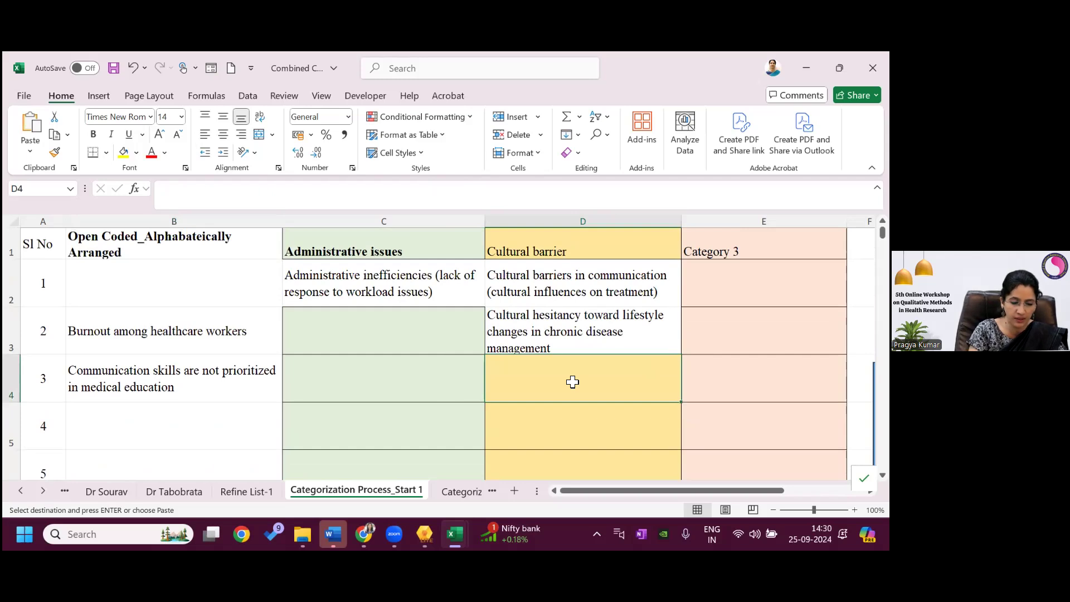
{"action": "key", "text": "Return"}
{"action": "left_click_drag", "start_coordinate": [596, 273], "coordinate": [590, 255]}
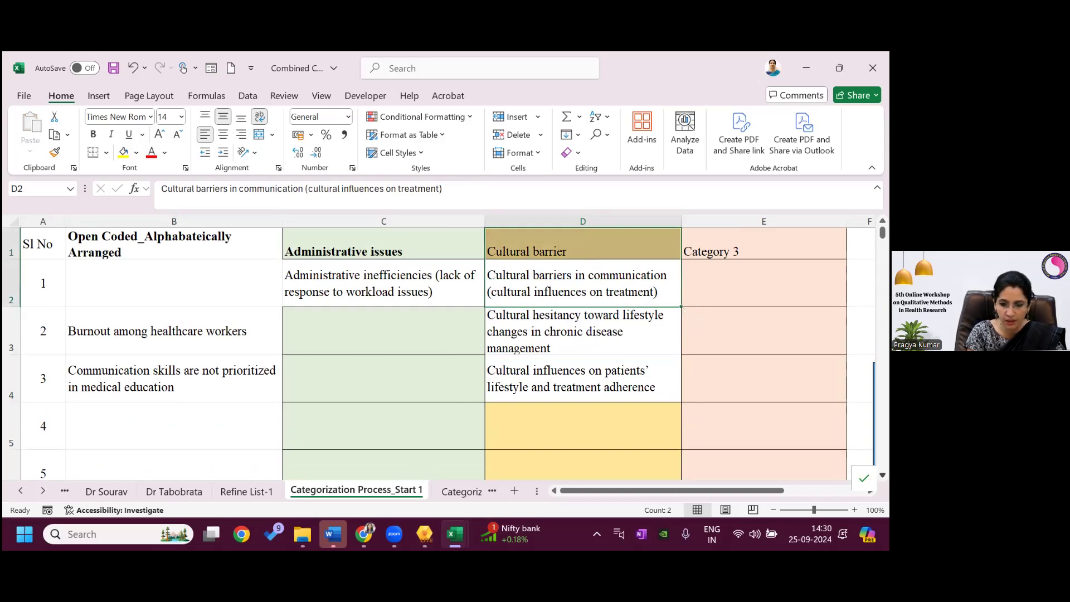
Move the code on delays due to administrative paperwork and digital glitches into C3 under Administrative issues, and open the Categorization Process_Start-2 sheet
{"action": "scroll", "coordinate": [333, 382], "scroll_direction": "down", "scroll_amount": 5}
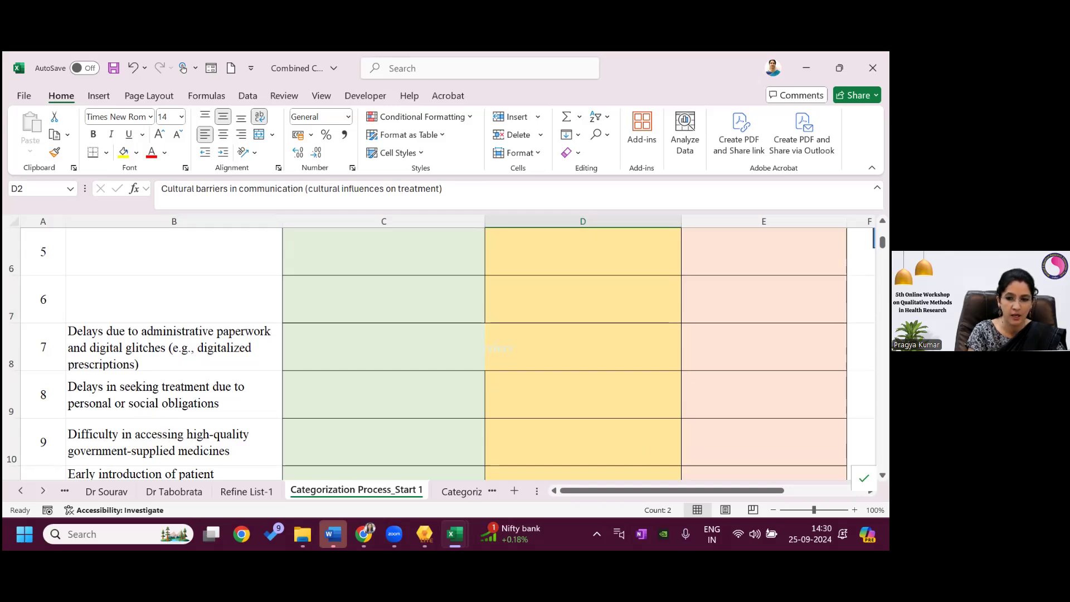
{"action": "scroll", "coordinate": [448, 346], "scroll_direction": "up", "scroll_amount": 3}
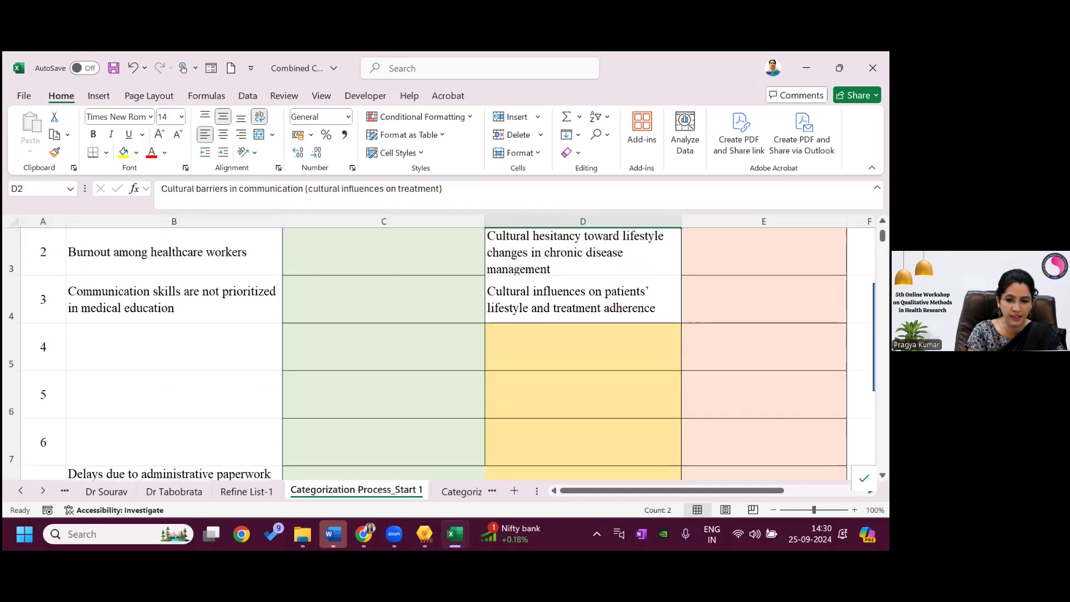
{"action": "scroll", "coordinate": [249, 418], "scroll_direction": "down", "scroll_amount": 2}
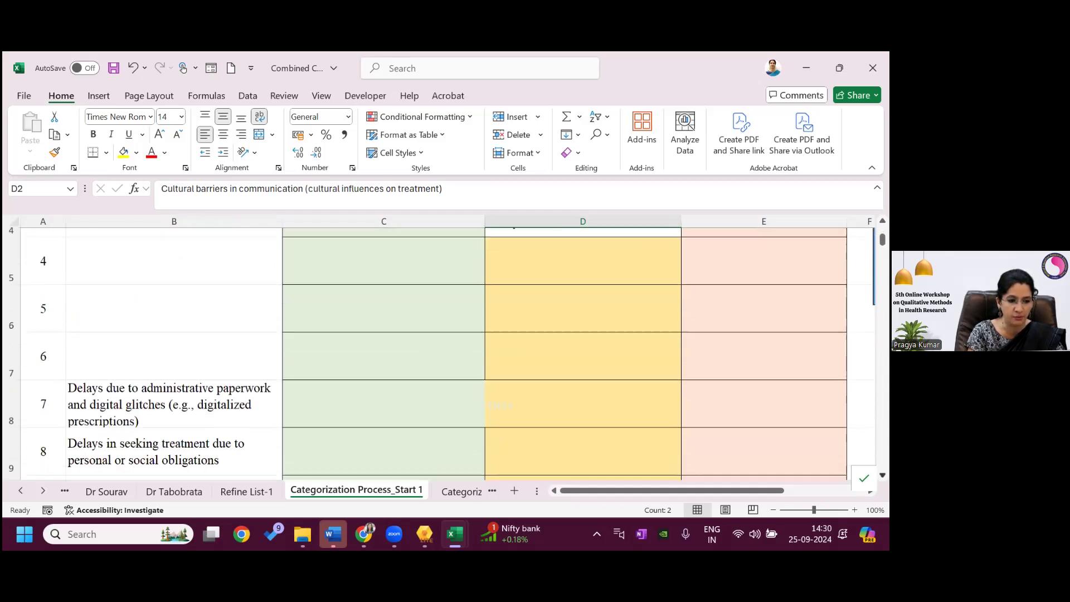
{"action": "left_click", "coordinate": [230, 402]}
{"action": "key", "text": "ctrl+c"}
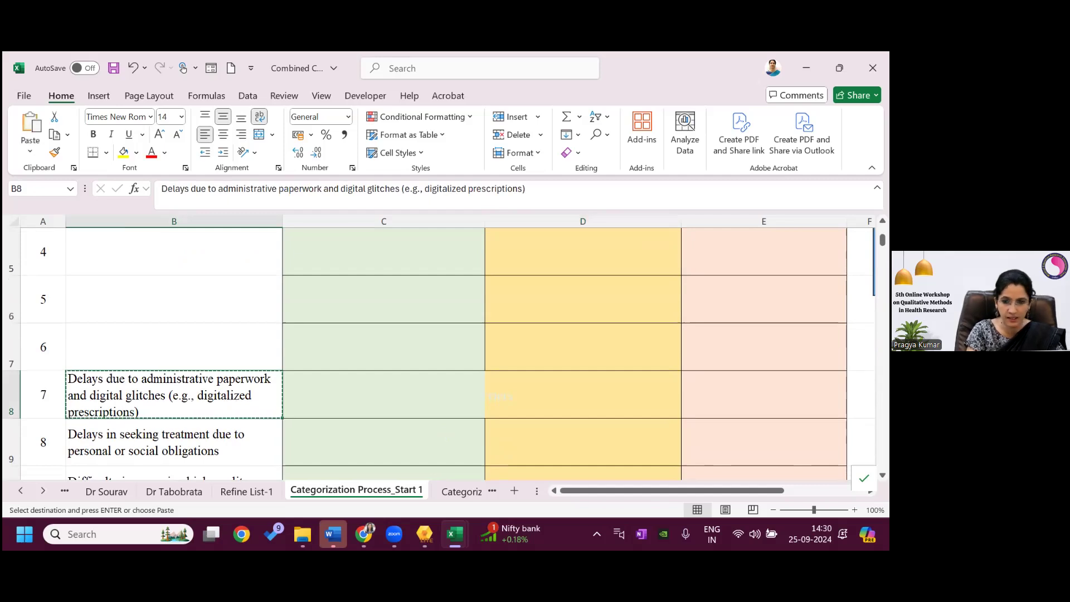
{"action": "scroll", "coordinate": [374, 330], "scroll_direction": "up", "scroll_amount": 3}
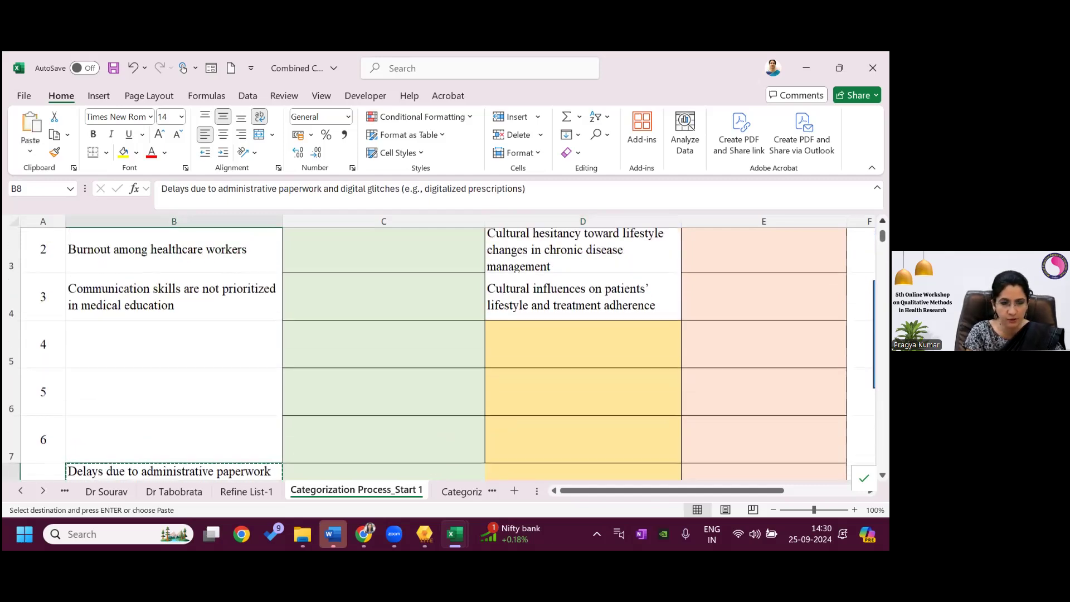
{"action": "left_click", "coordinate": [382, 331]}
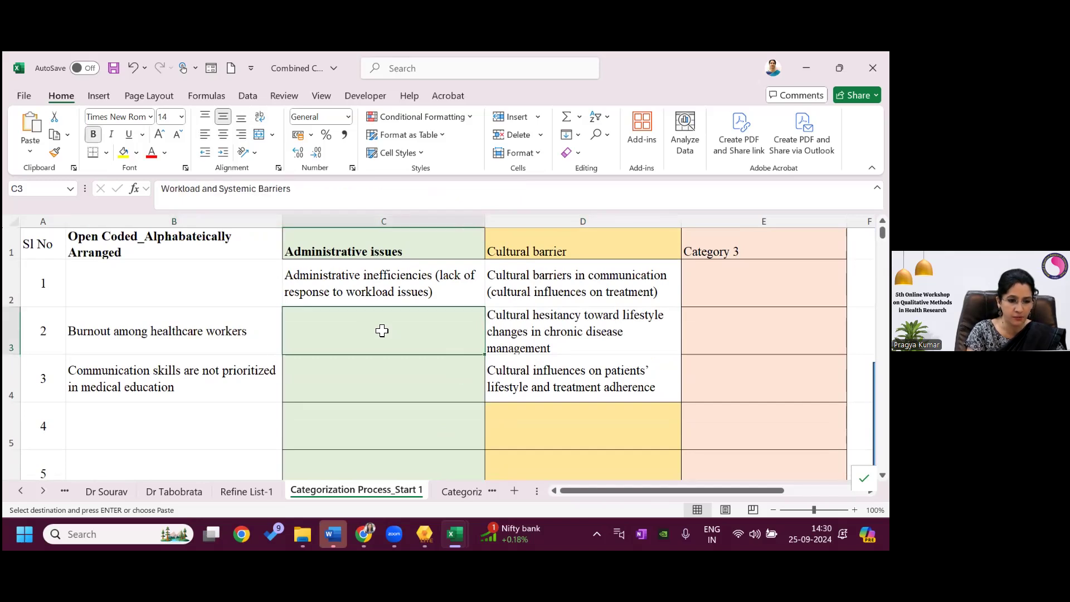
{"action": "key", "text": "Return"}
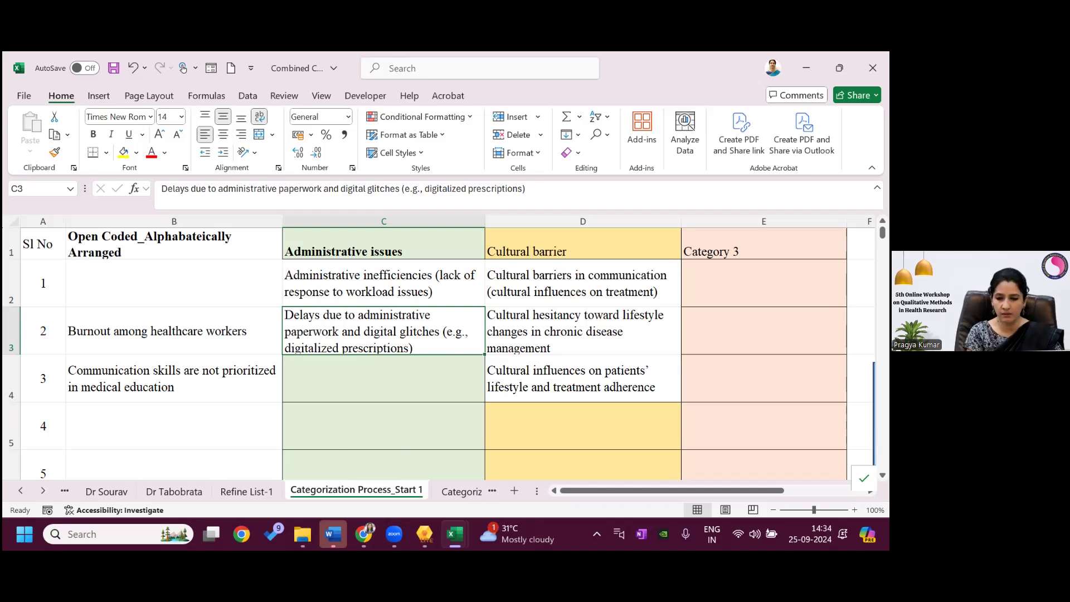
{"action": "left_click", "coordinate": [467, 492]}
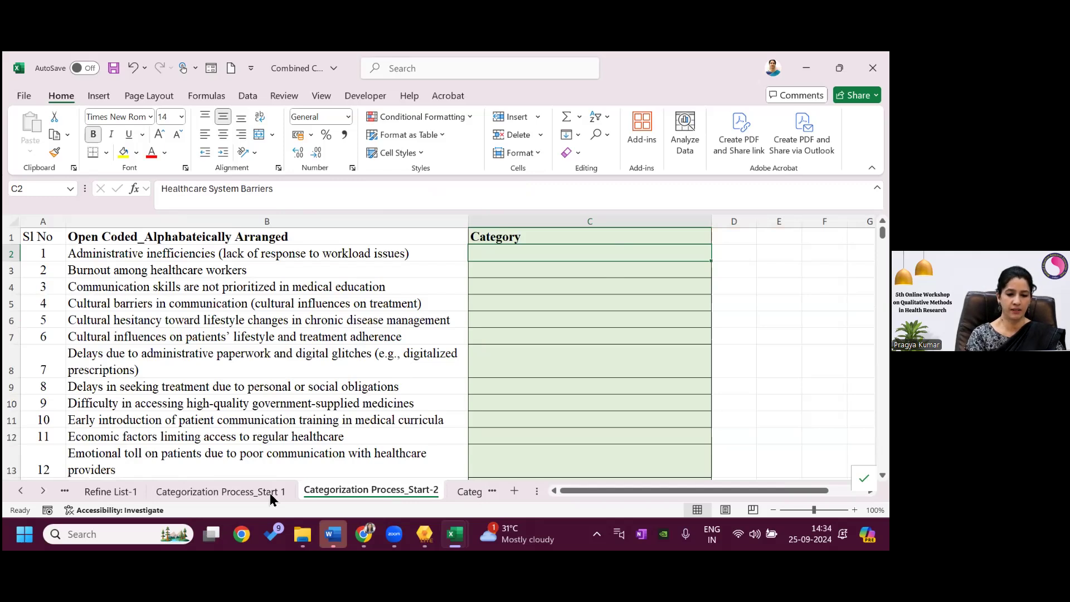
{"action": "left_click", "coordinate": [242, 492]}
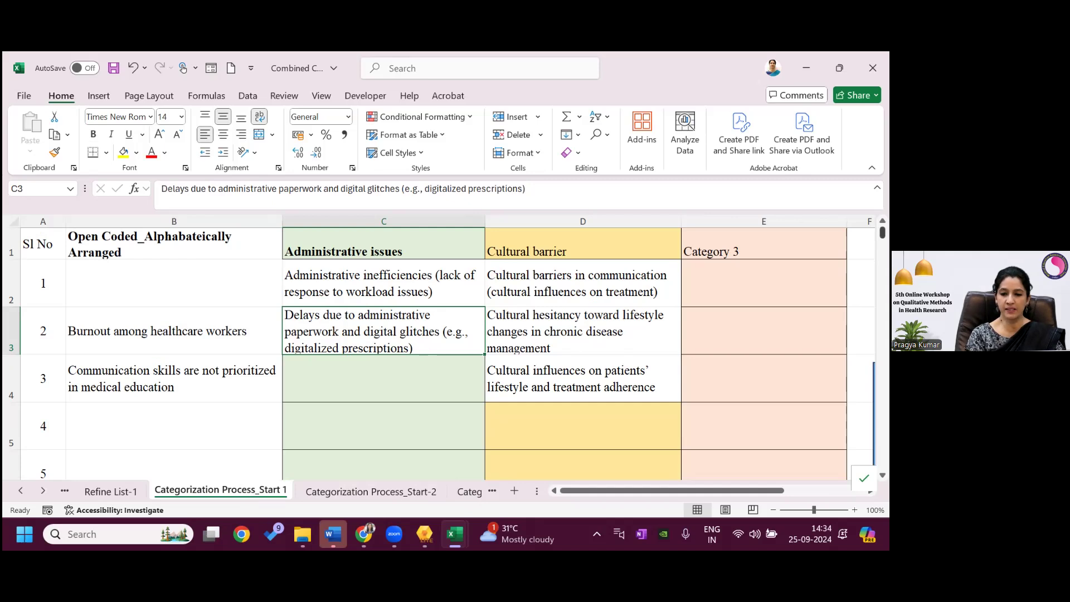
{"action": "scroll", "coordinate": [239, 287], "scroll_direction": "down", "scroll_amount": 2}
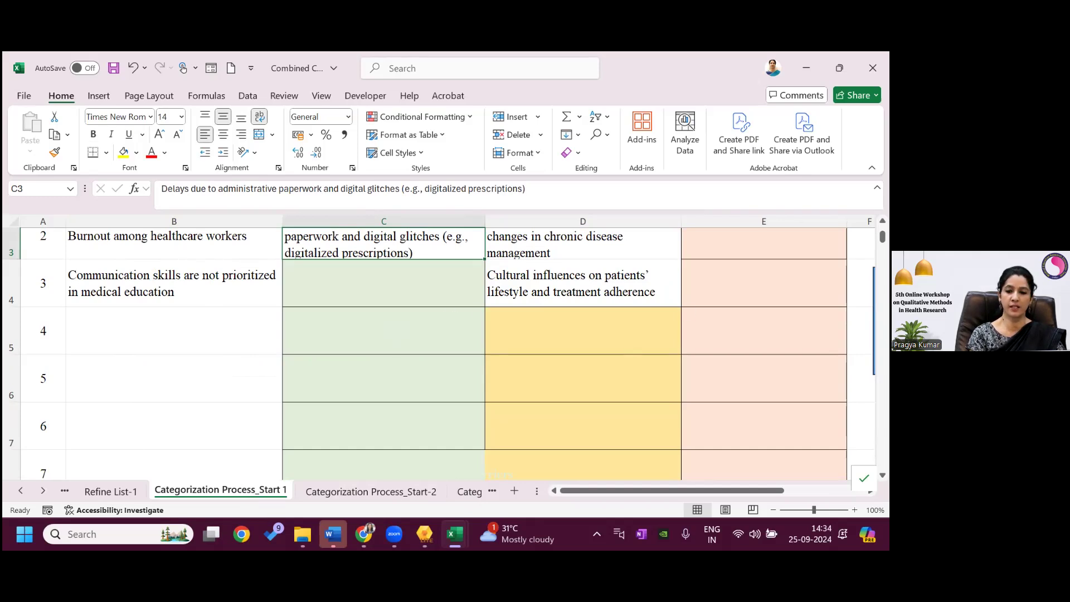
{"action": "left_click", "coordinate": [468, 493]}
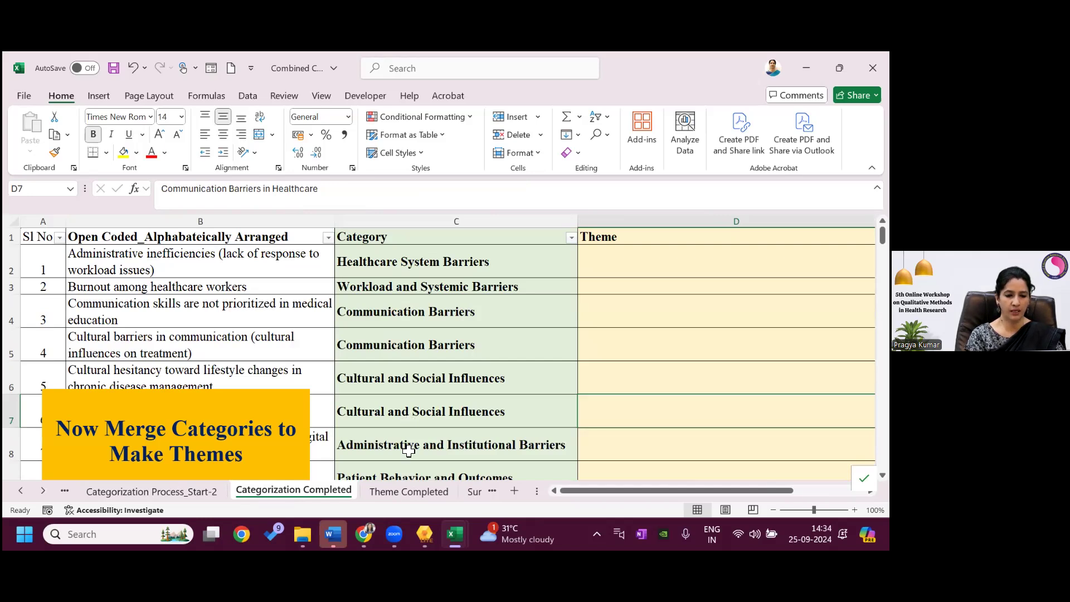
Enter "administrative and Institutional Barriers" as the category in C2 of the Categorization Process_Start-2 sheet
{"action": "left_click", "coordinate": [185, 491]}
{"action": "left_click", "coordinate": [580, 254]}
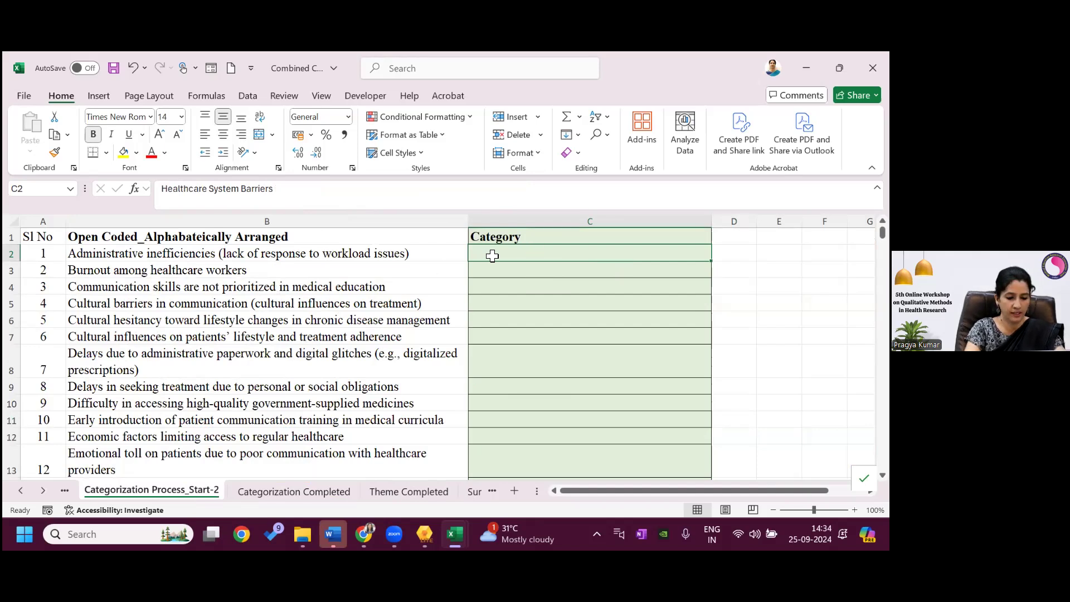
{"action": "type", "text": "administrative and Institutional"}
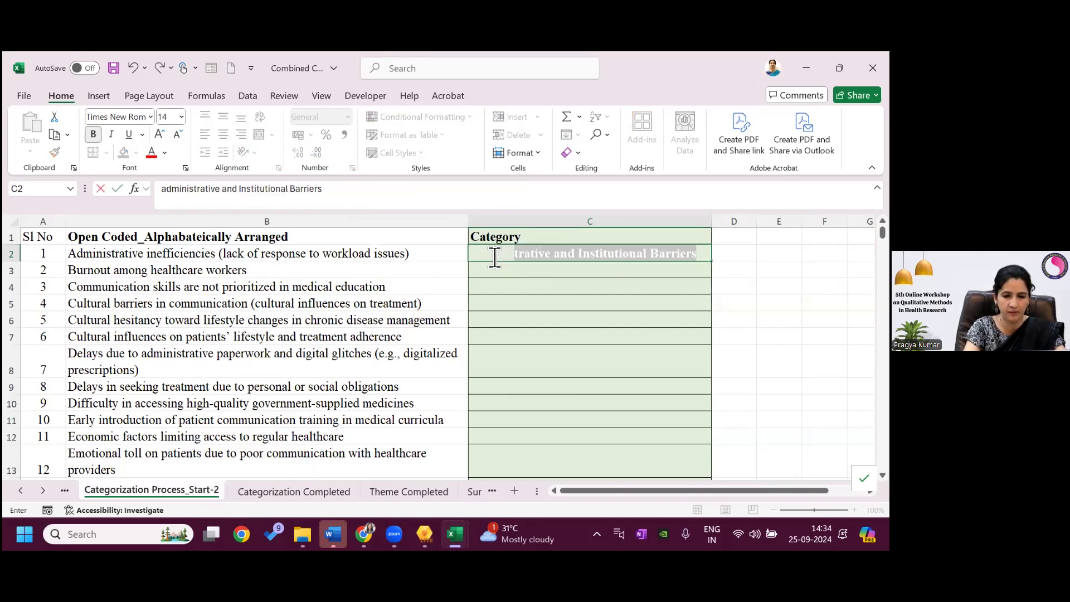
Set the font color of the category text "ministrative and Institutional Barriers" in C2 to Automatic
{"action": "left_click", "coordinate": [646, 250]}
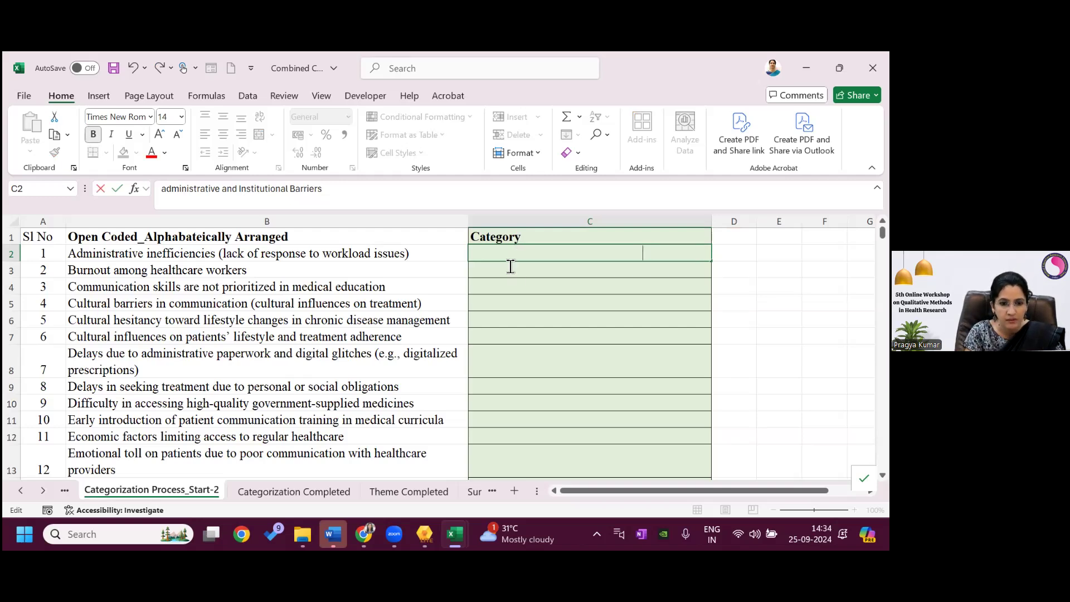
{"action": "left_click_drag", "start_coordinate": [486, 252], "coordinate": [707, 251]}
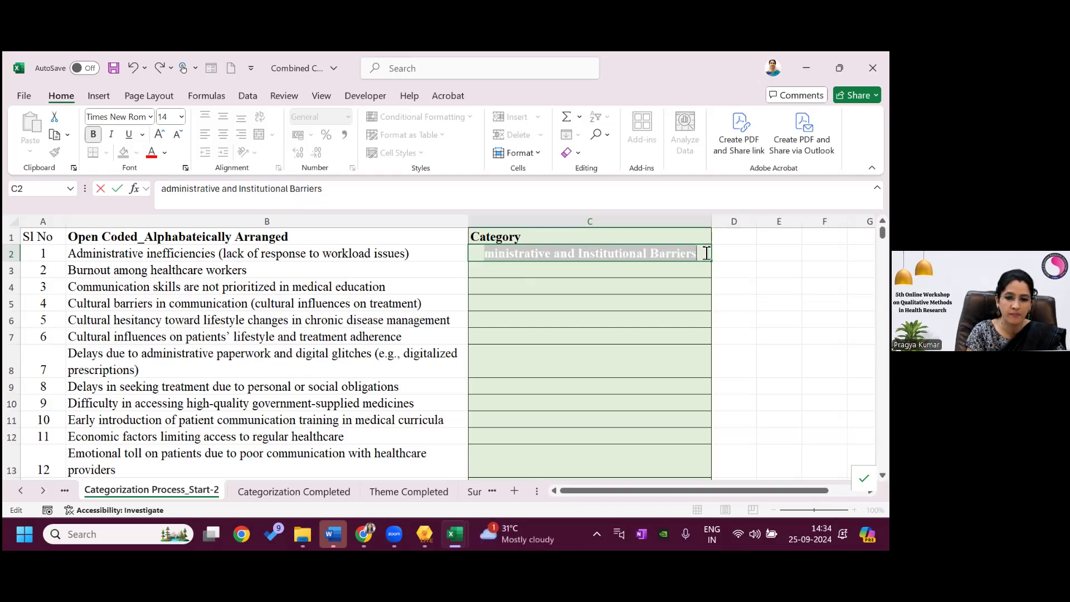
{"action": "left_click", "coordinate": [165, 154]}
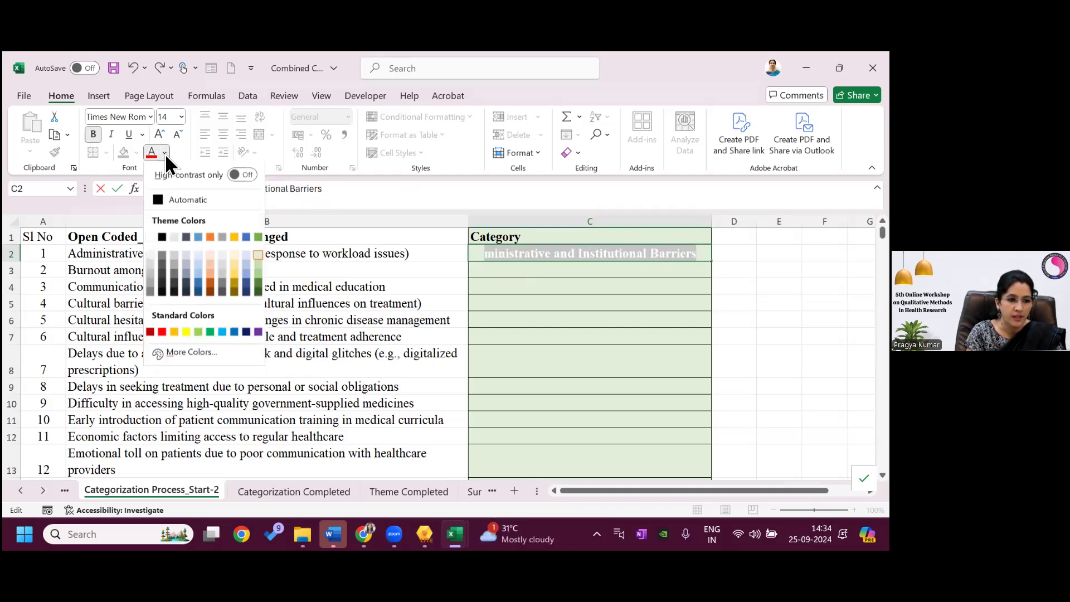
{"action": "left_click", "coordinate": [159, 200]}
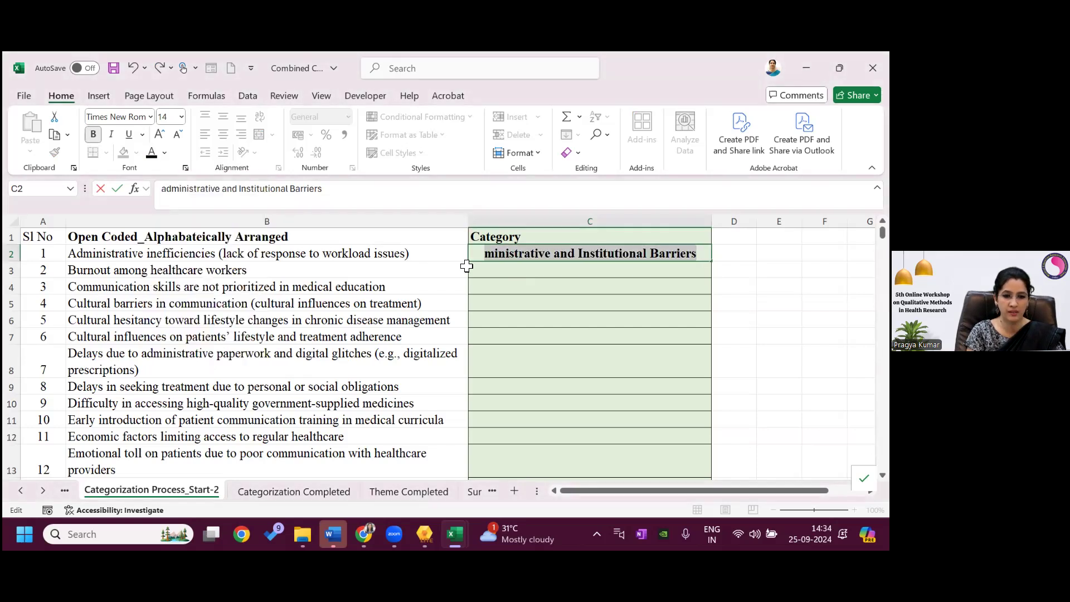
Reveal the hidden category of the code "Burnout among healthcare workers" by applying the black font color to C3
{"action": "left_click", "coordinate": [492, 272]}
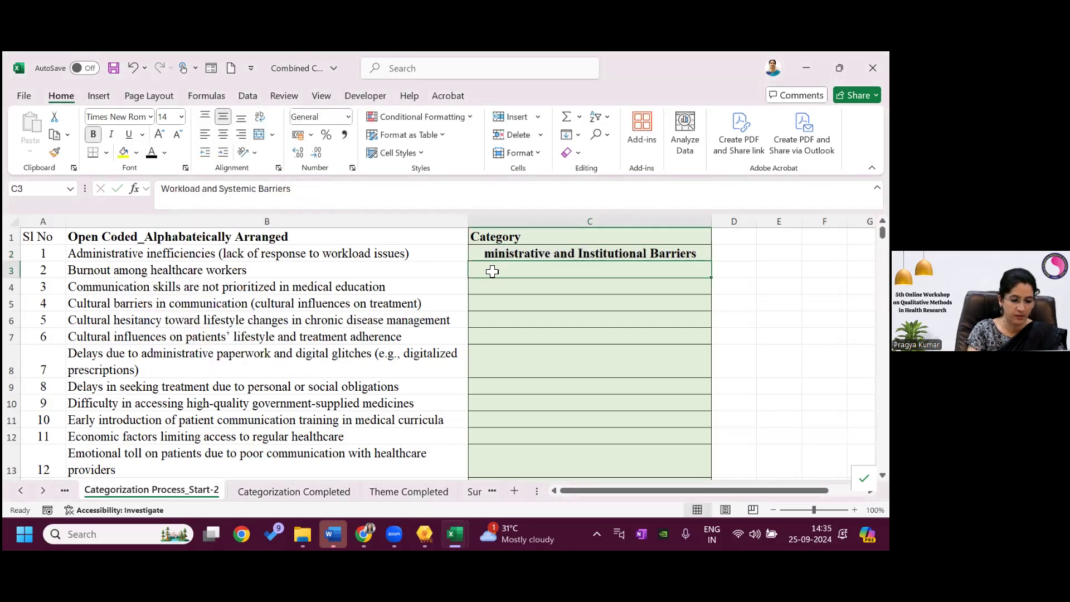
{"action": "key", "text": "ctrl+a"}
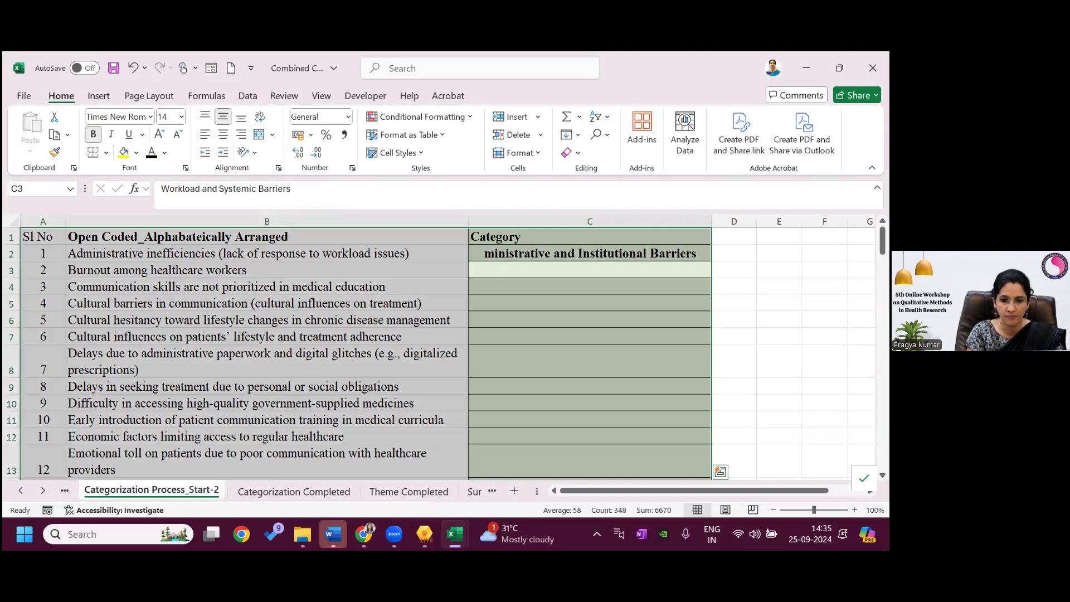
{"action": "left_click", "coordinate": [731, 302]}
{"action": "left_click", "coordinate": [569, 271]}
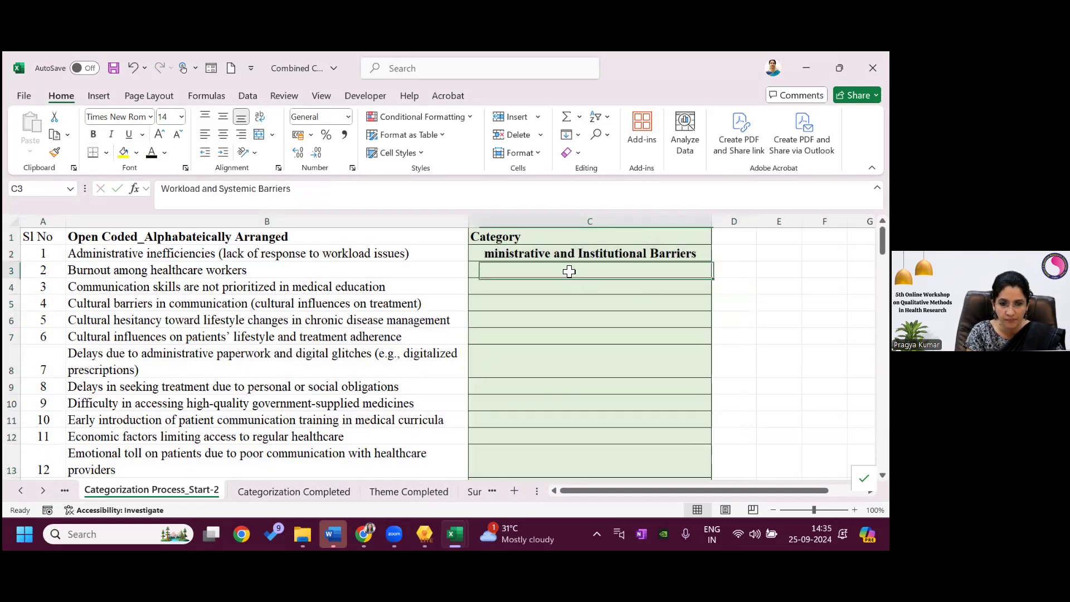
{"action": "left_click", "coordinate": [151, 152]}
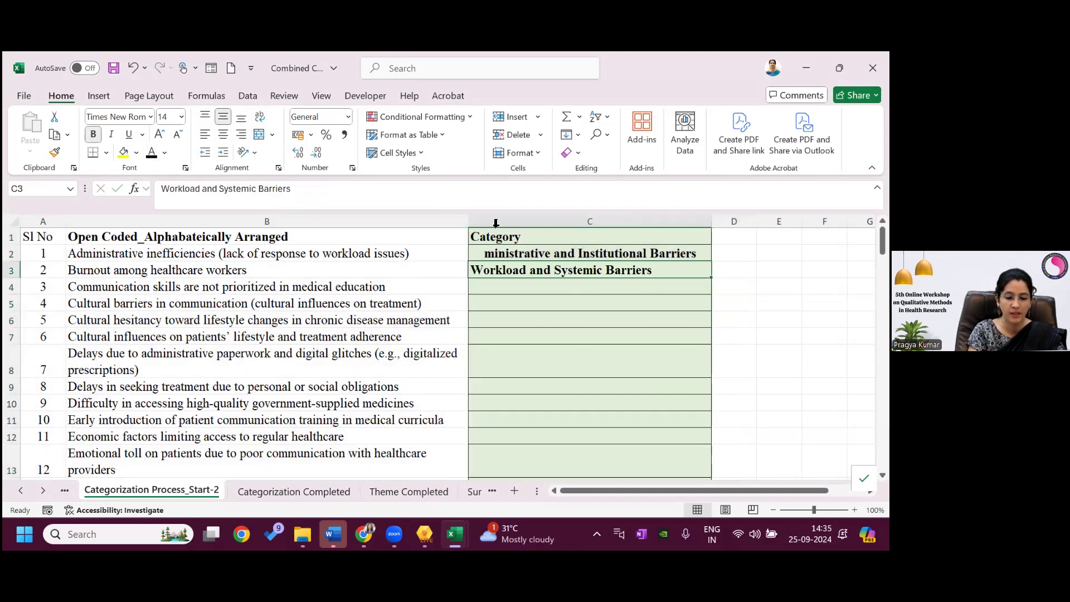
Reveal the hidden categories of codes 3, 4 and 5 by applying the black font color to C4, C5 and C6
{"action": "left_click", "coordinate": [564, 286]}
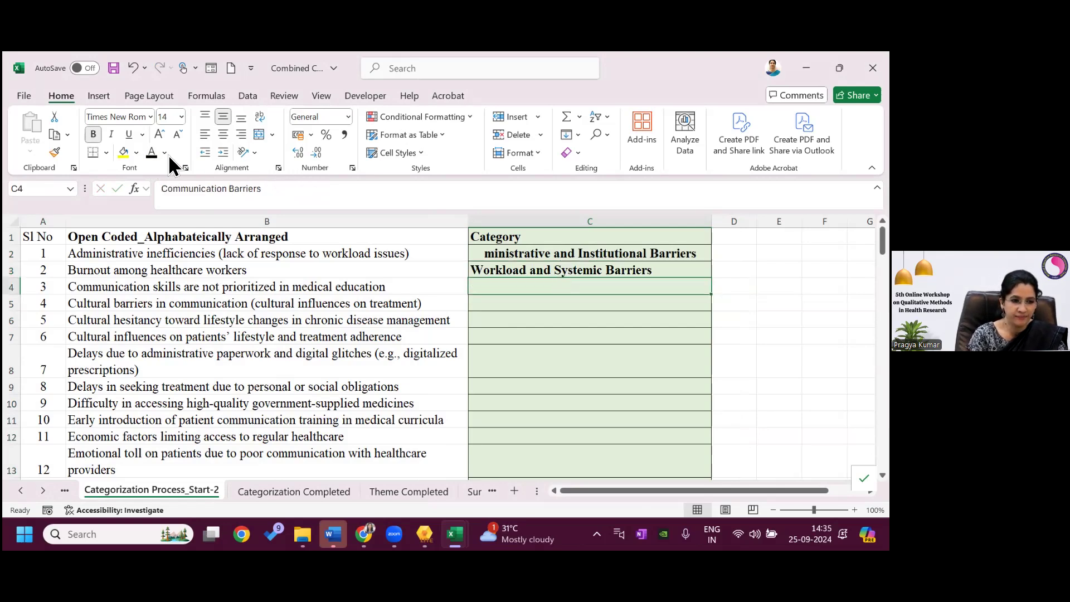
{"action": "left_click", "coordinate": [150, 152]}
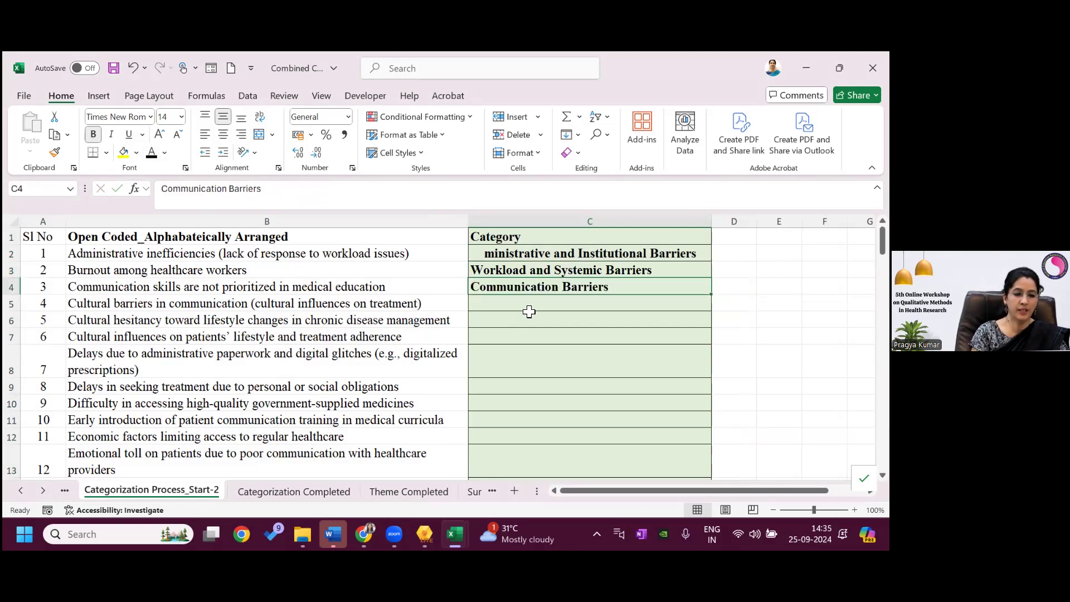
{"action": "left_click", "coordinate": [542, 301]}
{"action": "left_click", "coordinate": [150, 153]}
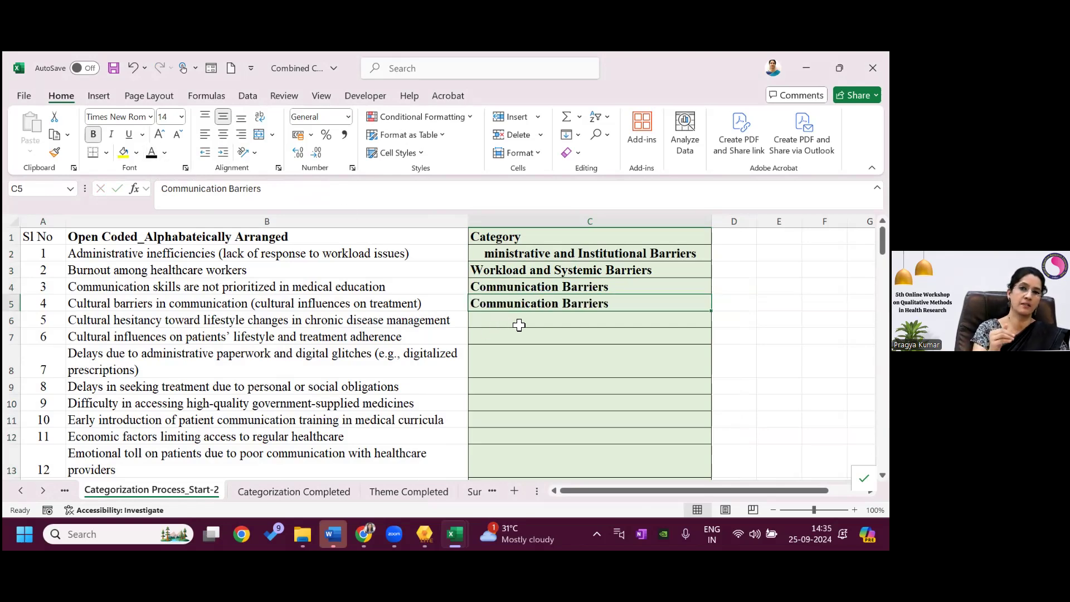
{"action": "left_click", "coordinate": [521, 324]}
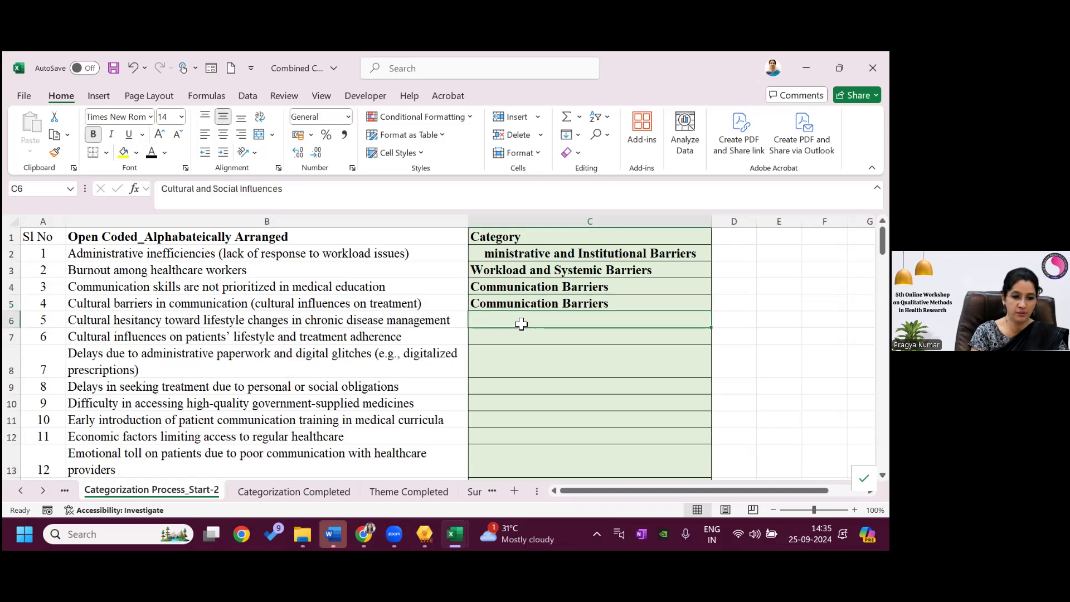
{"action": "left_click", "coordinate": [151, 153]}
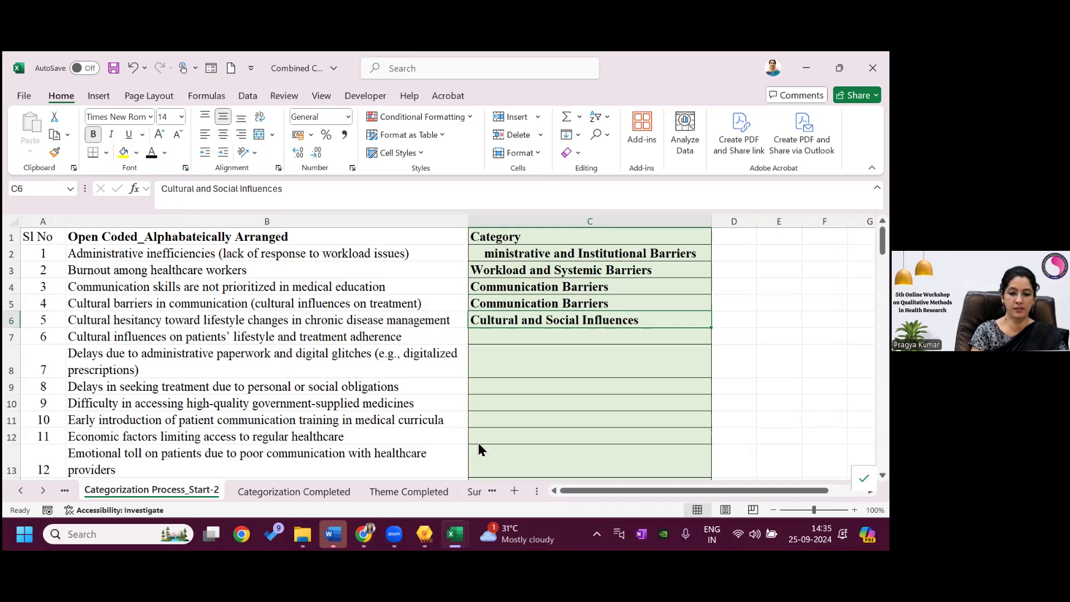
Examine the category assigned to each open code on the Categorization Completed sheet, through about code 43
{"action": "left_click", "coordinate": [295, 494]}
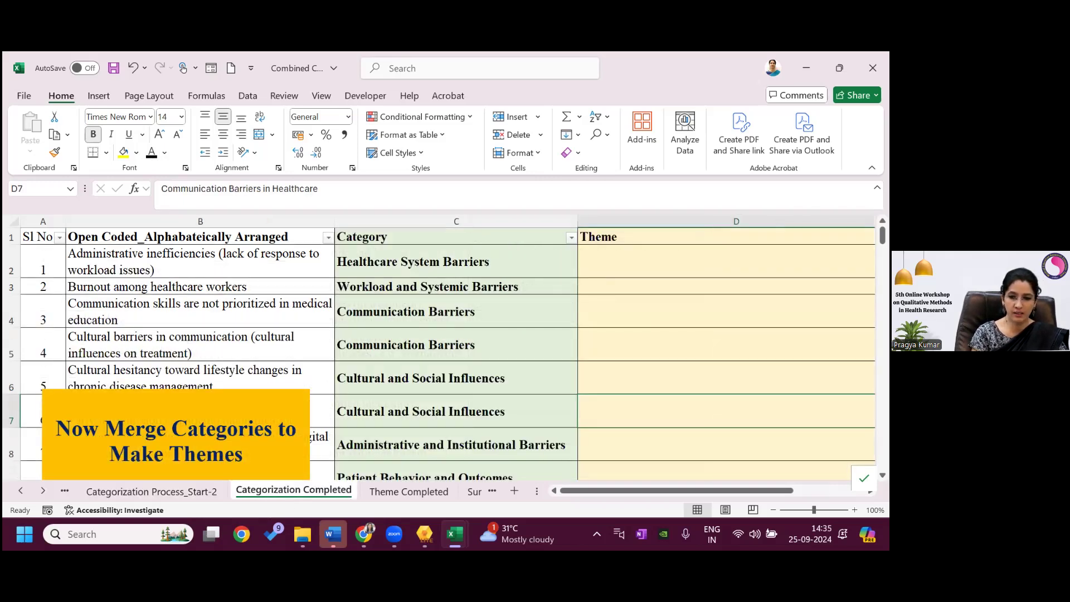
{"action": "scroll", "coordinate": [438, 355], "scroll_direction": "down", "scroll_amount": 1}
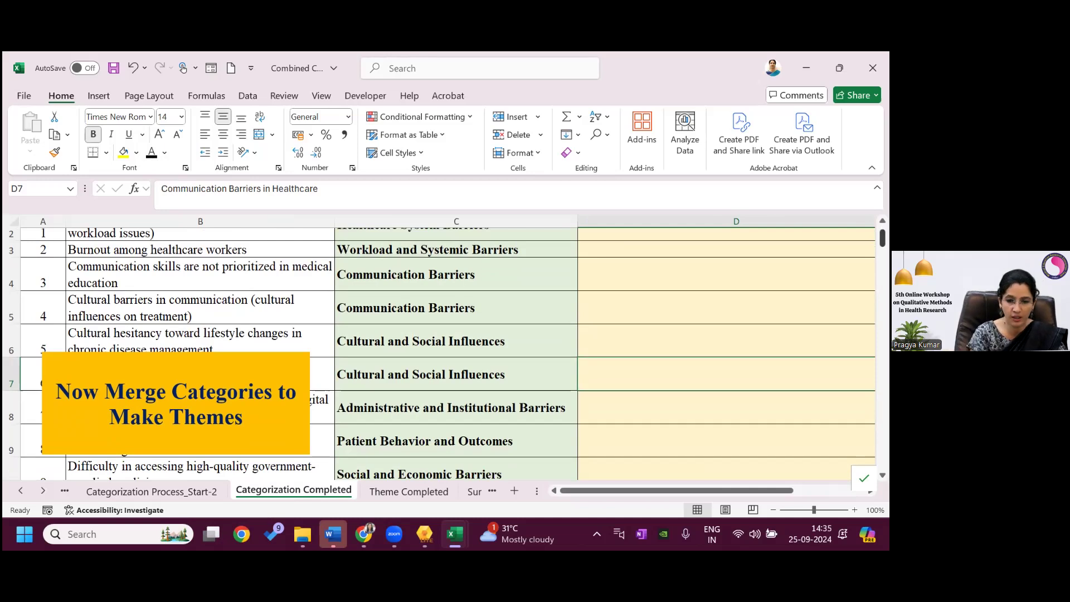
{"action": "scroll", "coordinate": [445, 353], "scroll_direction": "up", "scroll_amount": 1}
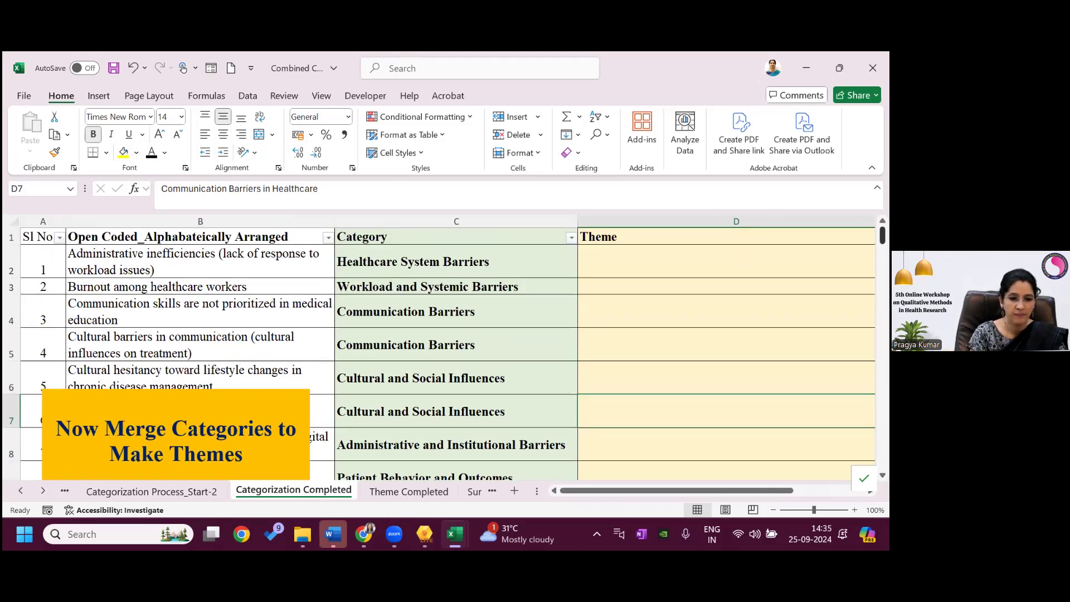
{"action": "scroll", "coordinate": [444, 353], "scroll_direction": "down", "scroll_amount": 2}
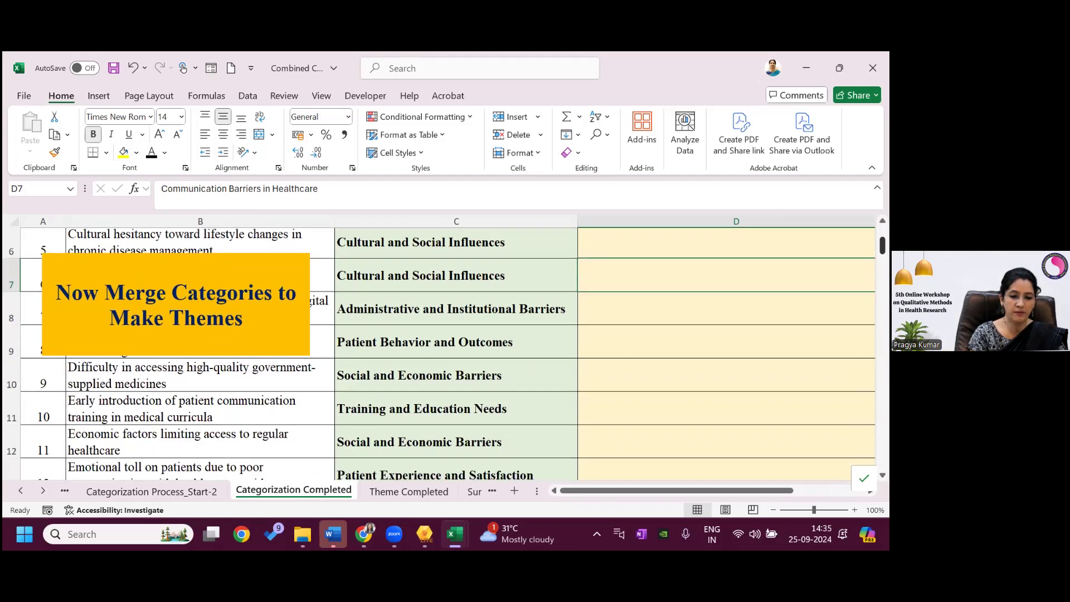
{"action": "scroll", "coordinate": [524, 345], "scroll_direction": "down", "scroll_amount": 1}
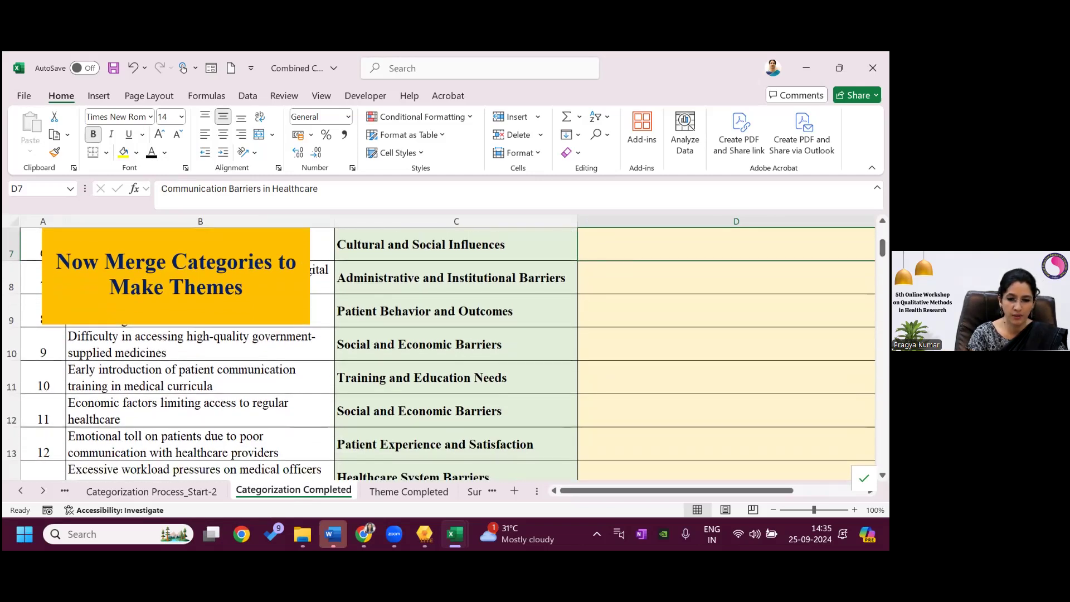
{"action": "scroll", "coordinate": [444, 354], "scroll_direction": "down", "scroll_amount": 2}
{"action": "scroll", "coordinate": [444, 354], "scroll_direction": "down", "scroll_amount": 2}
{"action": "scroll", "coordinate": [444, 355], "scroll_direction": "down", "scroll_amount": 4}
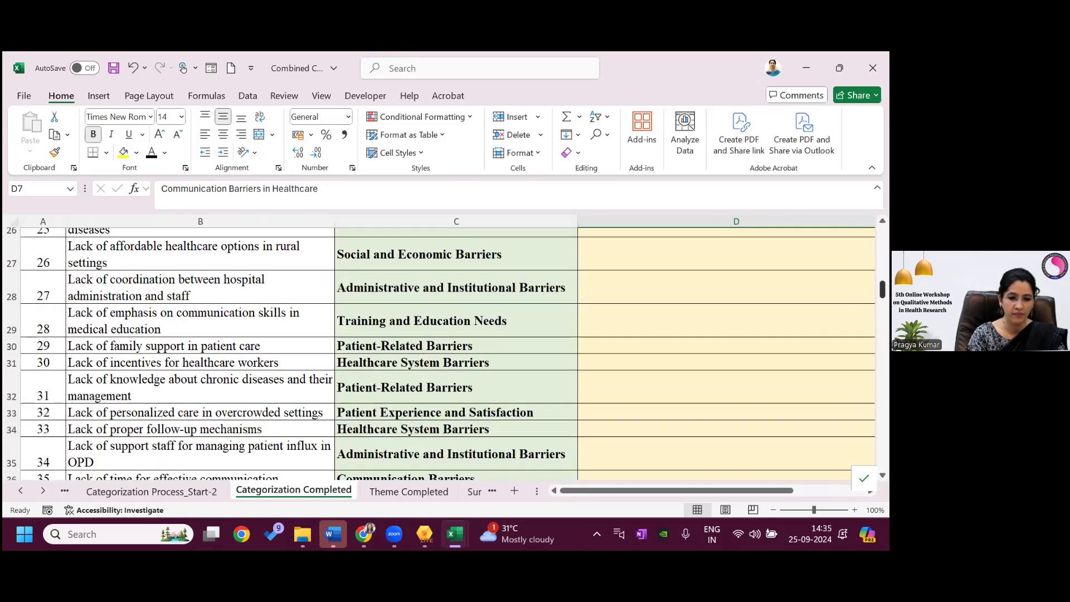
{"action": "scroll", "coordinate": [446, 354], "scroll_direction": "down", "scroll_amount": 2}
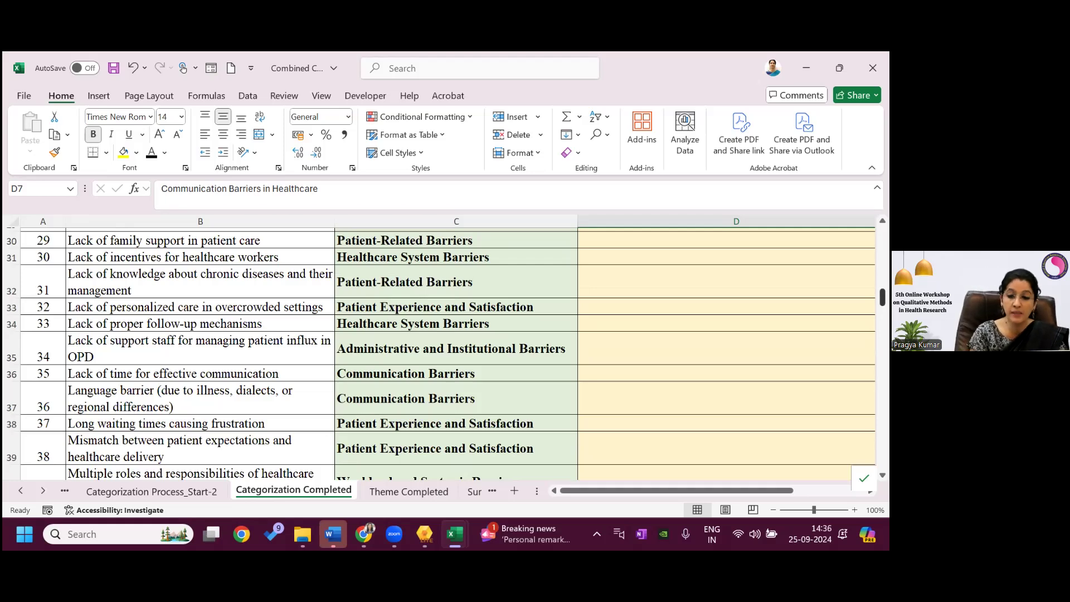
{"action": "scroll", "coordinate": [448, 355], "scroll_direction": "down", "scroll_amount": 2}
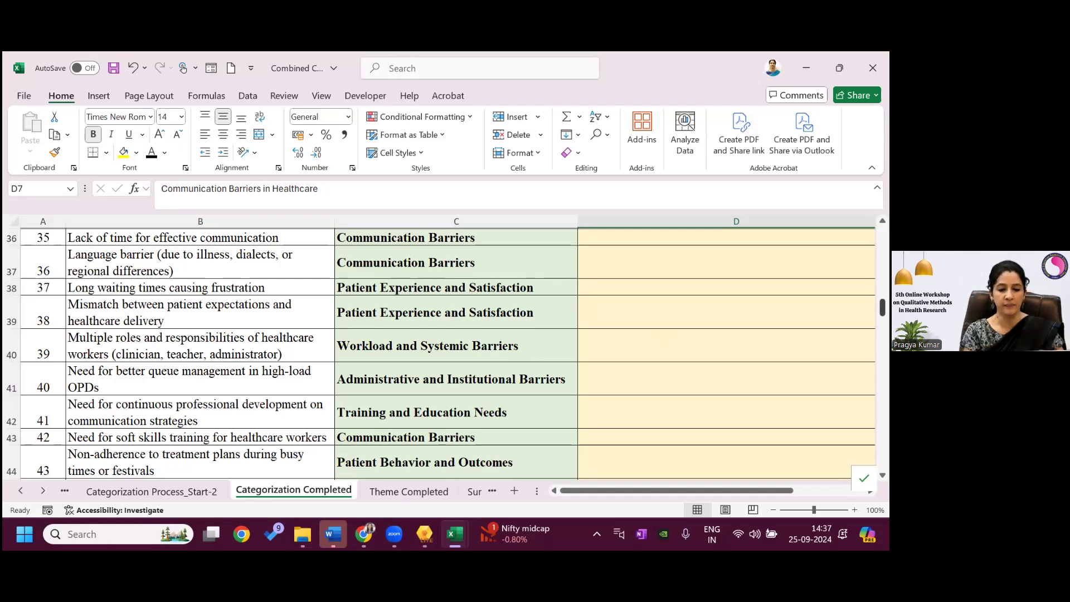
Examine how the categories are merged into themes for each open code on the Theme Completed sheet
{"action": "left_click", "coordinate": [412, 490]}
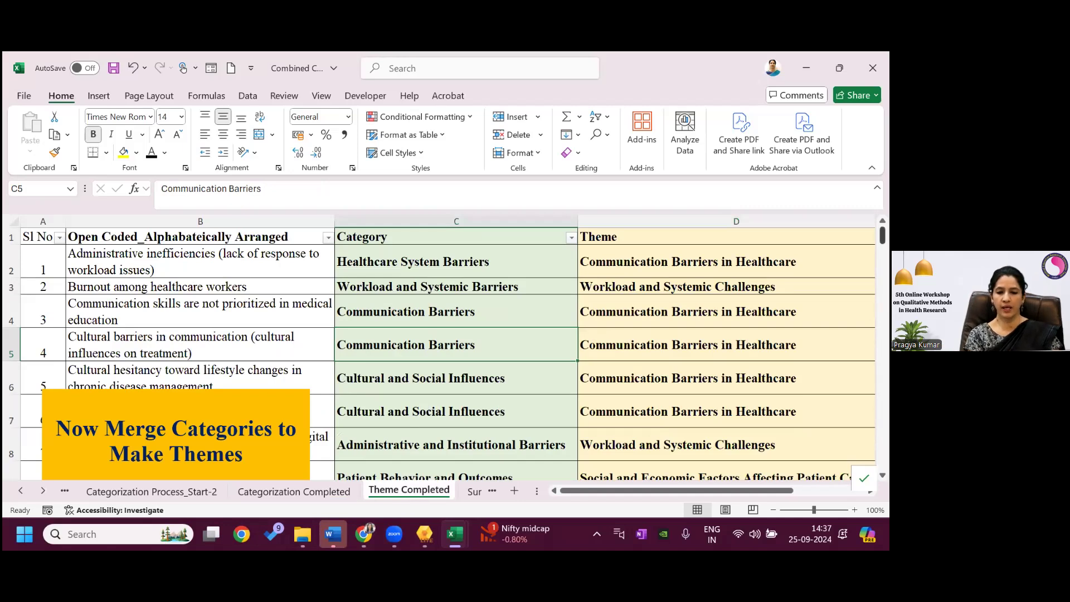
{"action": "scroll", "coordinate": [438, 355], "scroll_direction": "down", "scroll_amount": 1}
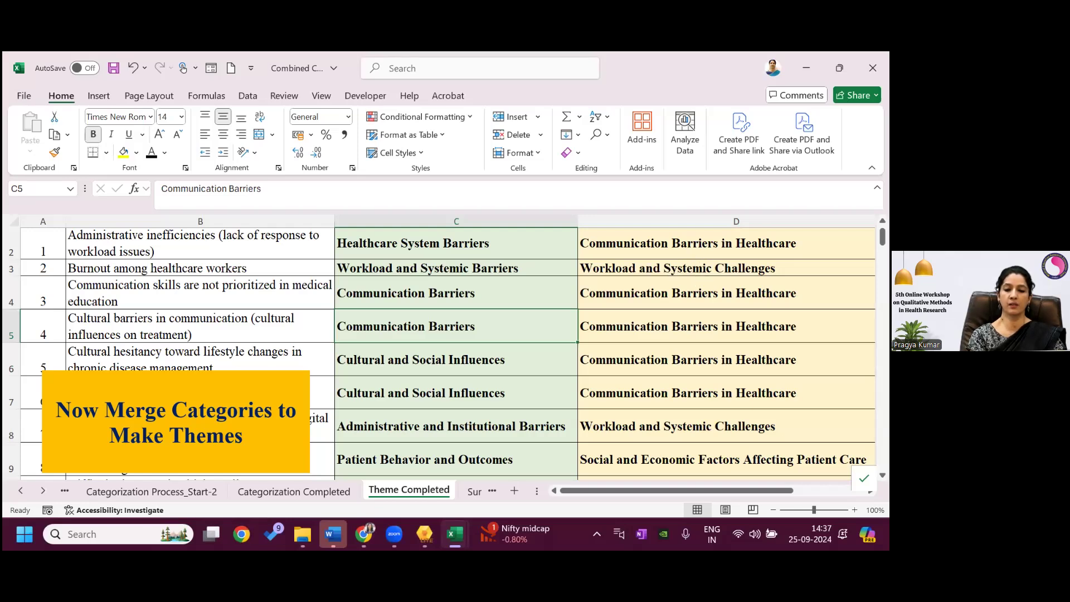
{"action": "scroll", "coordinate": [706, 309], "scroll_direction": "down", "scroll_amount": 2}
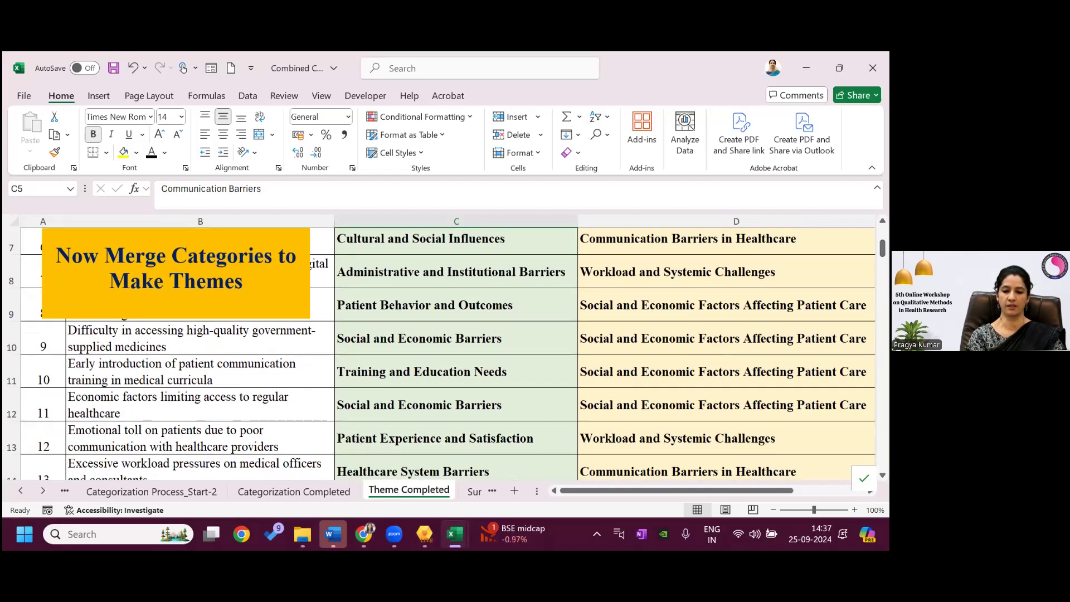
{"action": "scroll", "coordinate": [445, 354], "scroll_direction": "down", "scroll_amount": 1}
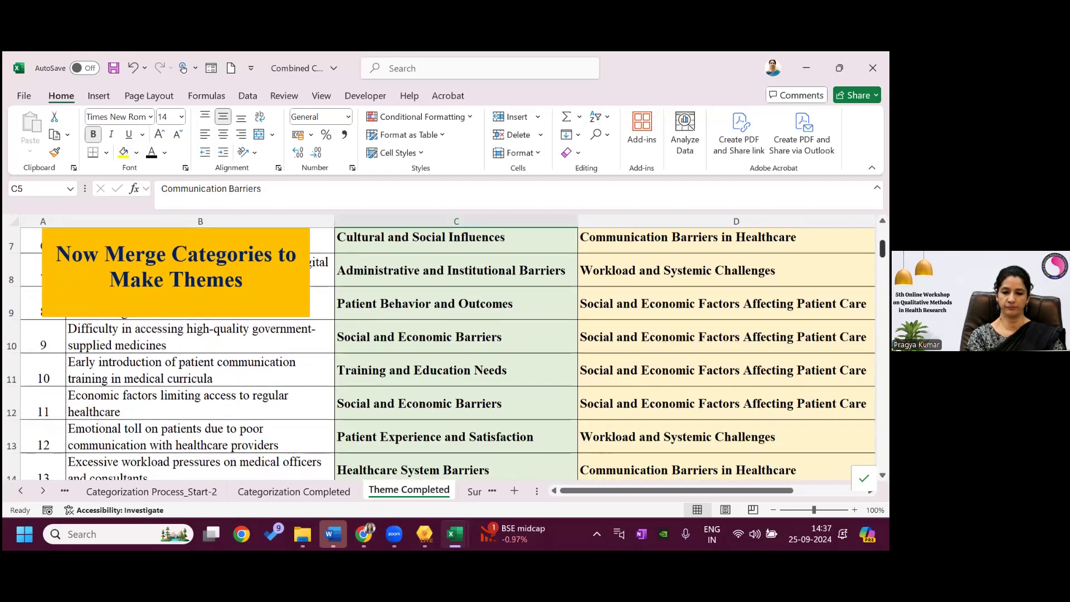
{"action": "scroll", "coordinate": [583, 451], "scroll_direction": "down", "scroll_amount": 2}
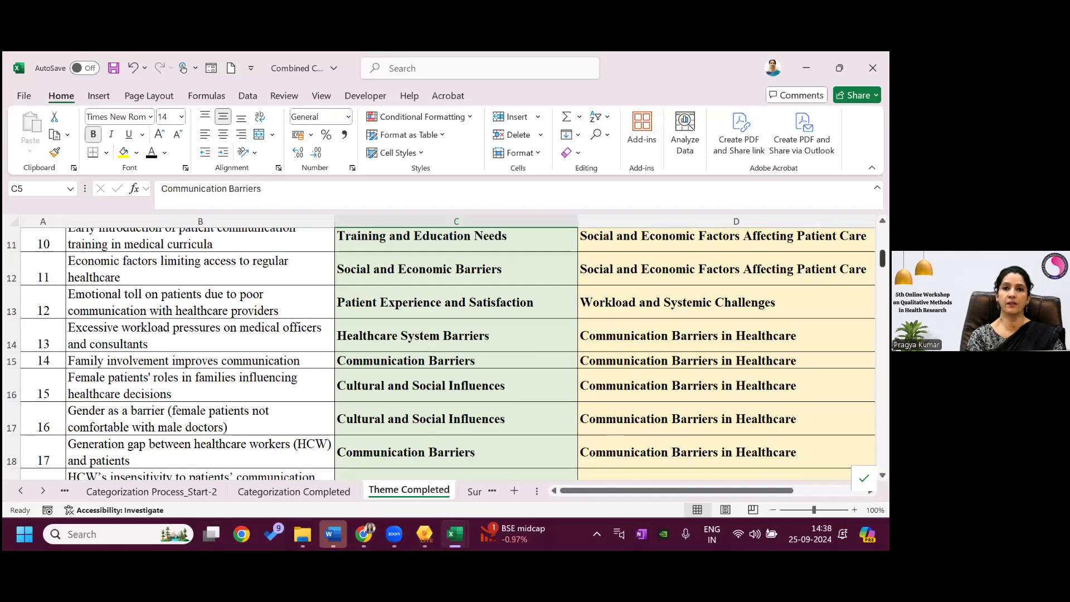
{"action": "scroll", "coordinate": [448, 353], "scroll_direction": "down", "scroll_amount": 1}
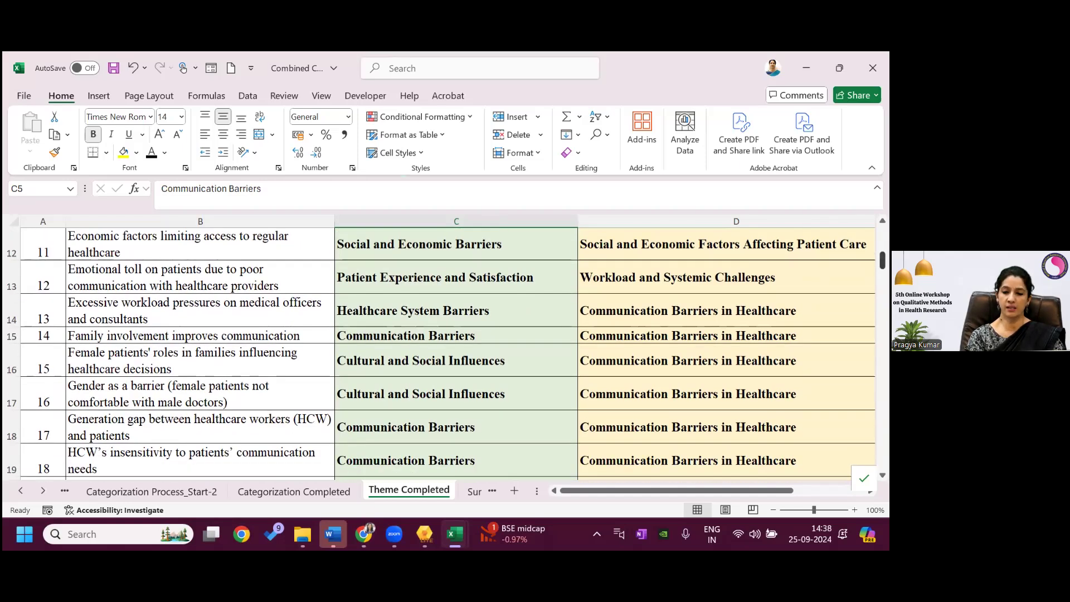
{"action": "scroll", "coordinate": [448, 355], "scroll_direction": "down", "scroll_amount": 3}
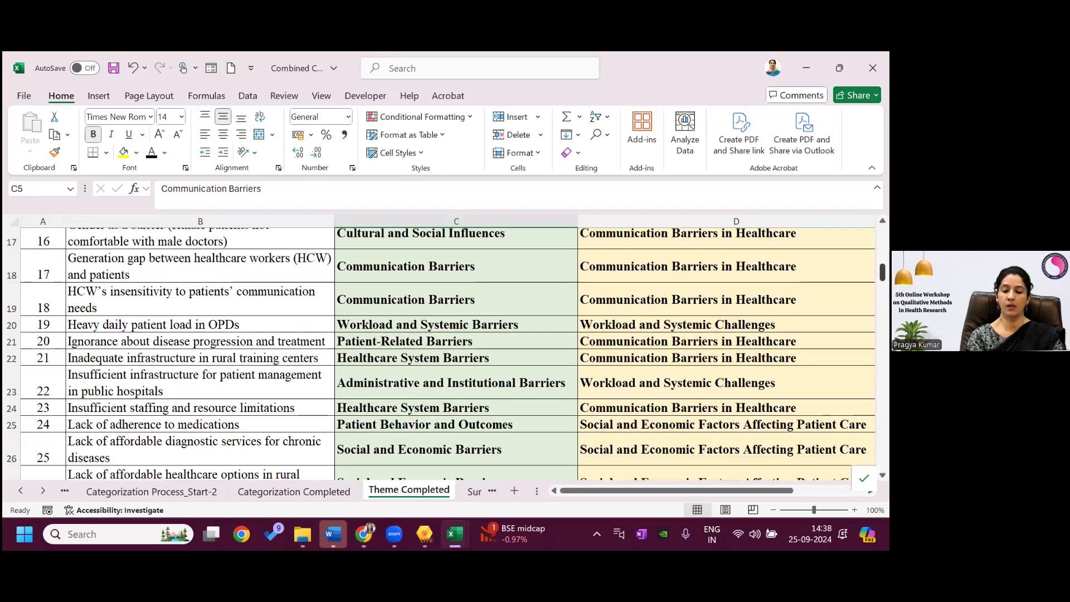
{"action": "scroll", "coordinate": [448, 355], "scroll_direction": "down", "scroll_amount": 1}
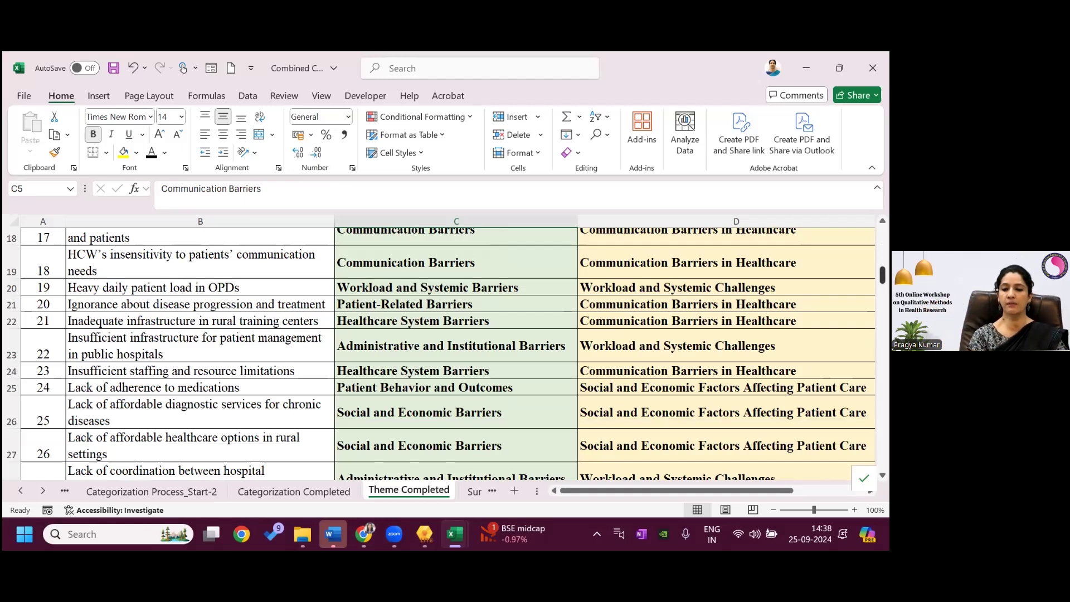
{"action": "scroll", "coordinate": [446, 355], "scroll_direction": "down", "scroll_amount": 5}
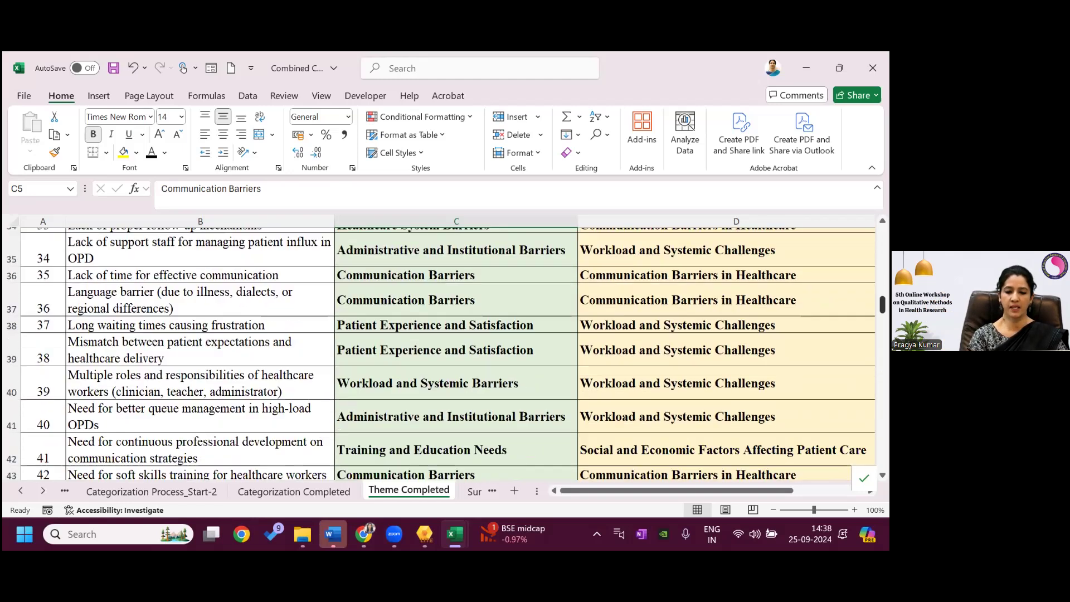
Examine the themes for codes 35 to 43 on the Theme Completed sheet, then switch to the QDAProj project in QDA Miner Lite
{"action": "scroll", "coordinate": [446, 354], "scroll_direction": "down", "scroll_amount": 1}
{"action": "left_click", "coordinate": [666, 385]}
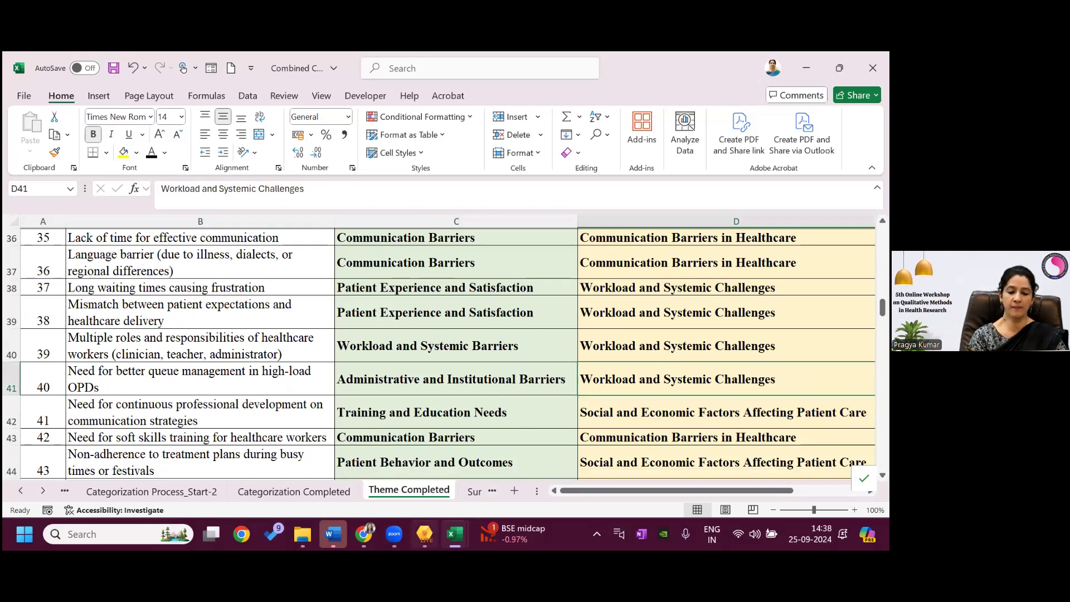
{"action": "left_click", "coordinate": [423, 466]}
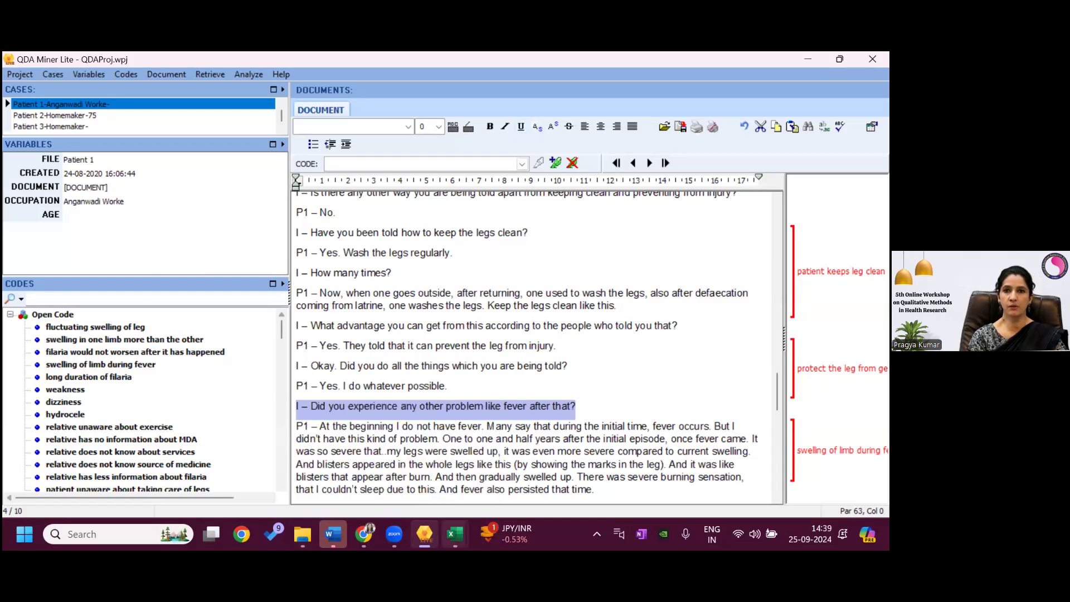
Switch to the Filaria_Codebook workbook in Excel and examine the full code list and empty category columns on the Initial Code sheet
{"action": "mouse_move", "coordinate": [455, 534]}
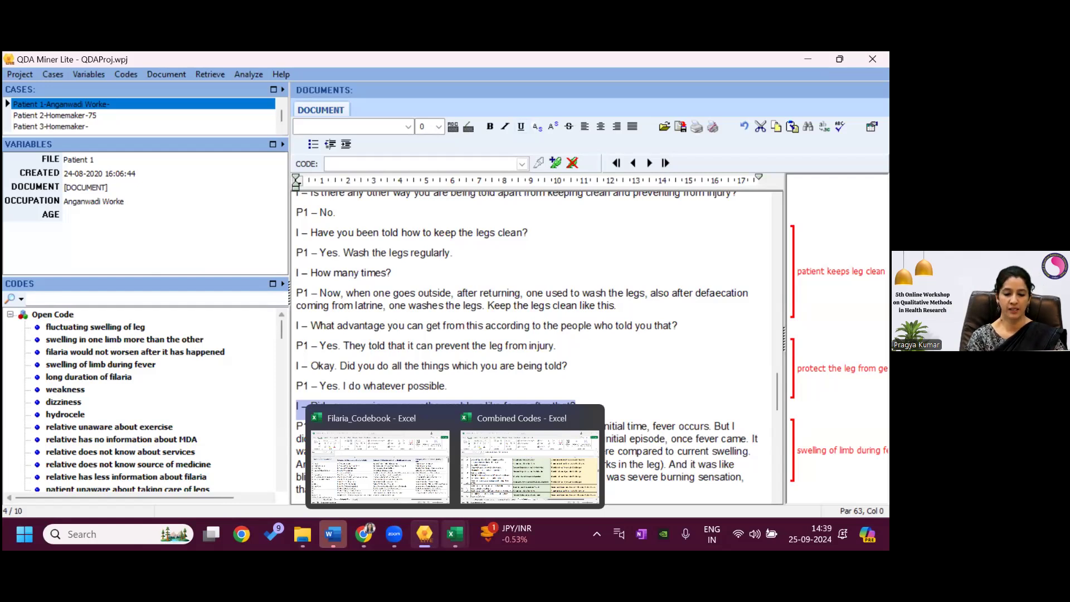
{"action": "left_click", "coordinate": [387, 474]}
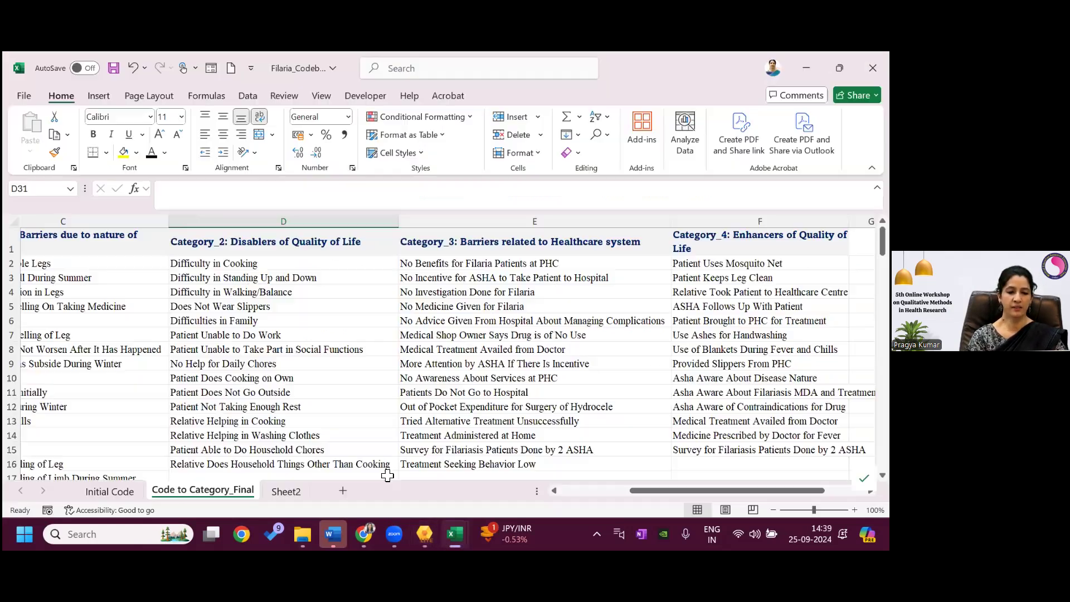
{"action": "left_click", "coordinate": [110, 491]}
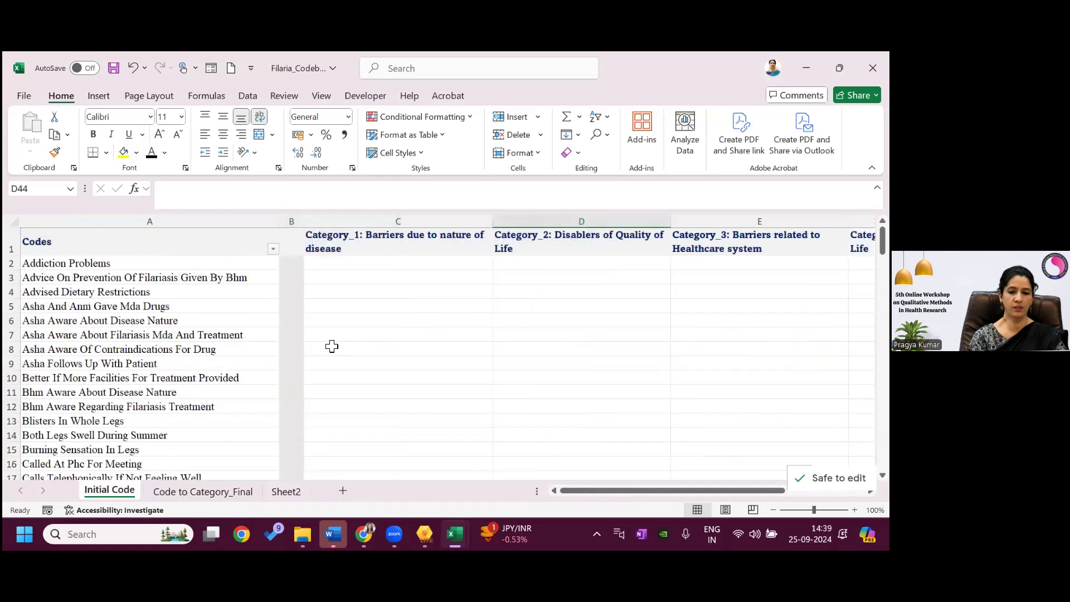
{"action": "left_click_drag", "start_coordinate": [883, 240], "coordinate": [882, 455]}
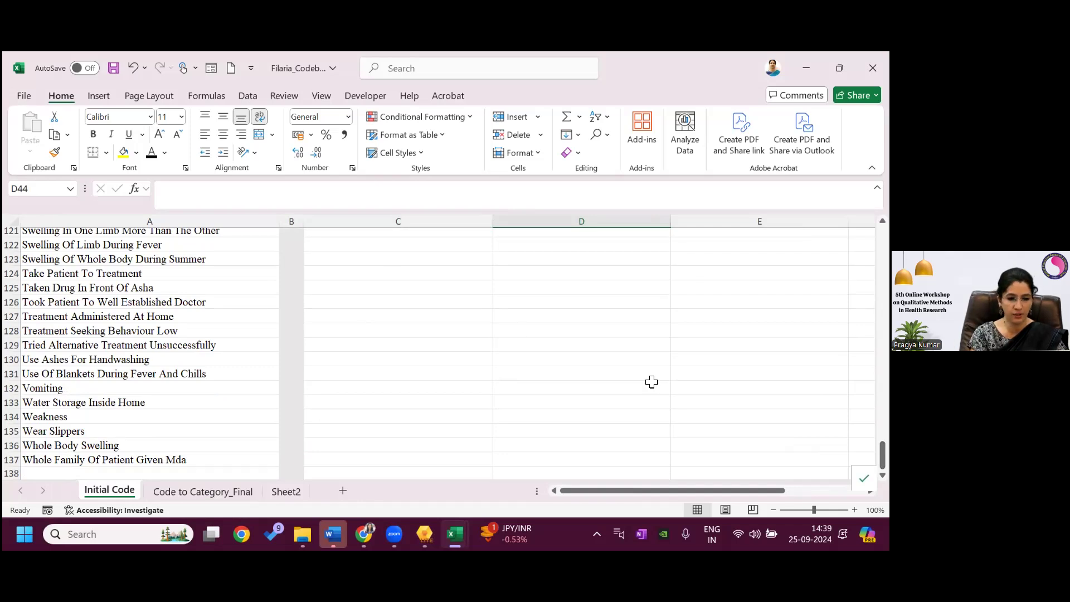
{"action": "left_click_drag", "start_coordinate": [882, 456], "coordinate": [882, 241]}
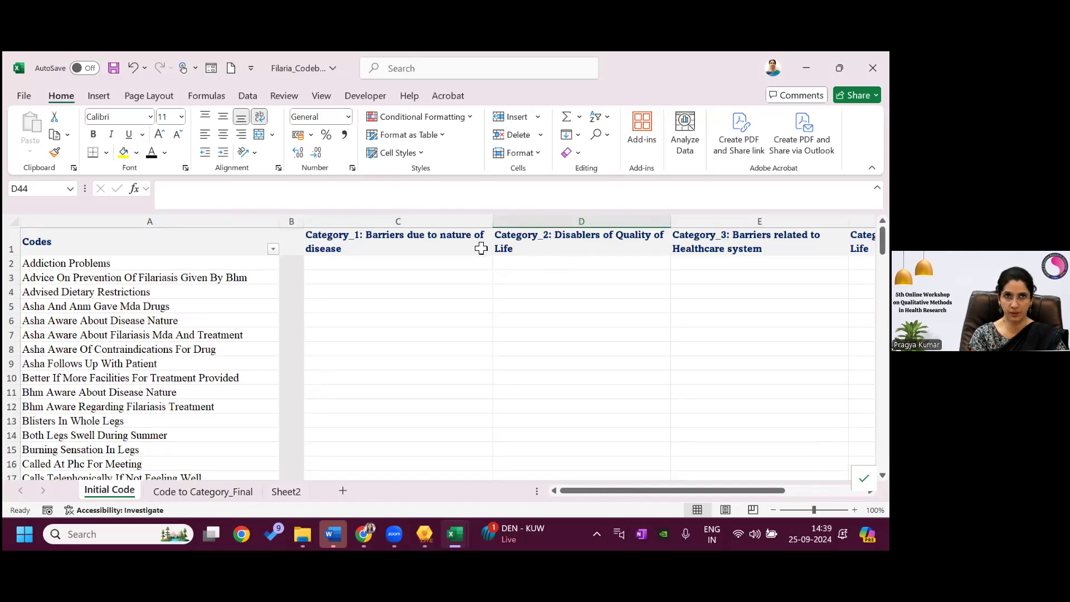
{"action": "mouse_move", "coordinate": [697, 490]}
{"action": "left_mouse_down"}
{"action": "mouse_move", "coordinate": [769, 490]}
{"action": "mouse_move", "coordinate": [714, 490]}
{"action": "left_mouse_up"}
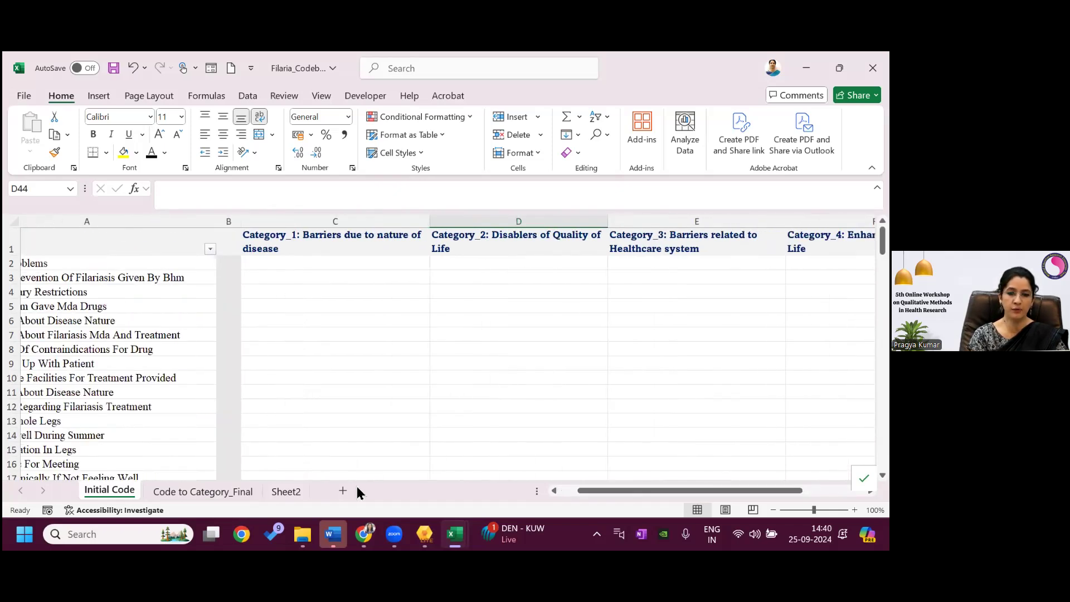
Examine how the codes are distributed under the four category columns on the Code to Category_Final sheet
{"action": "left_click", "coordinate": [197, 498]}
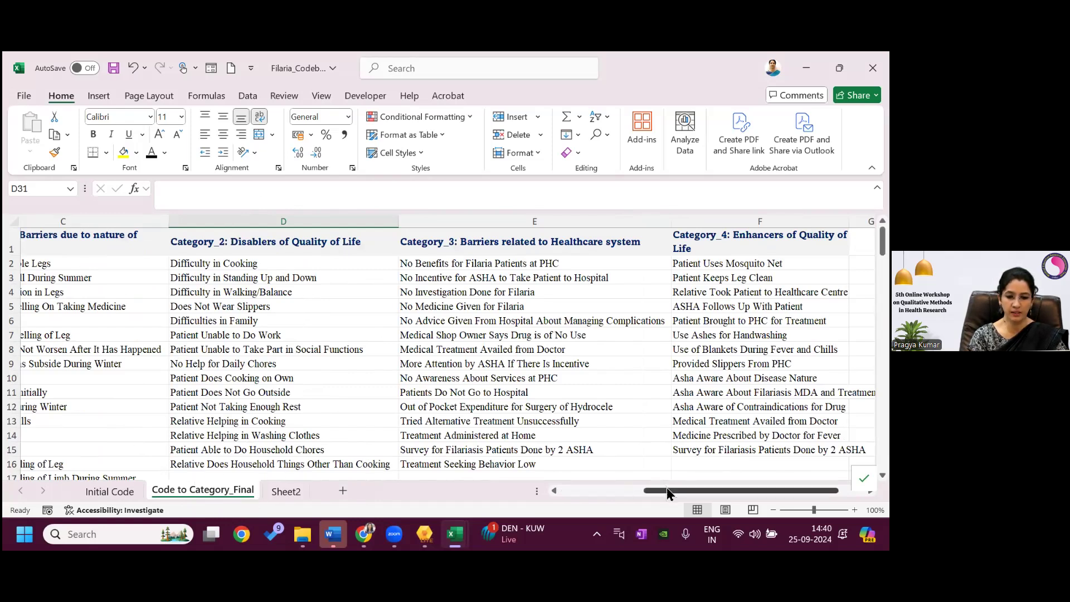
{"action": "left_click_drag", "start_coordinate": [664, 486], "coordinate": [622, 486]}
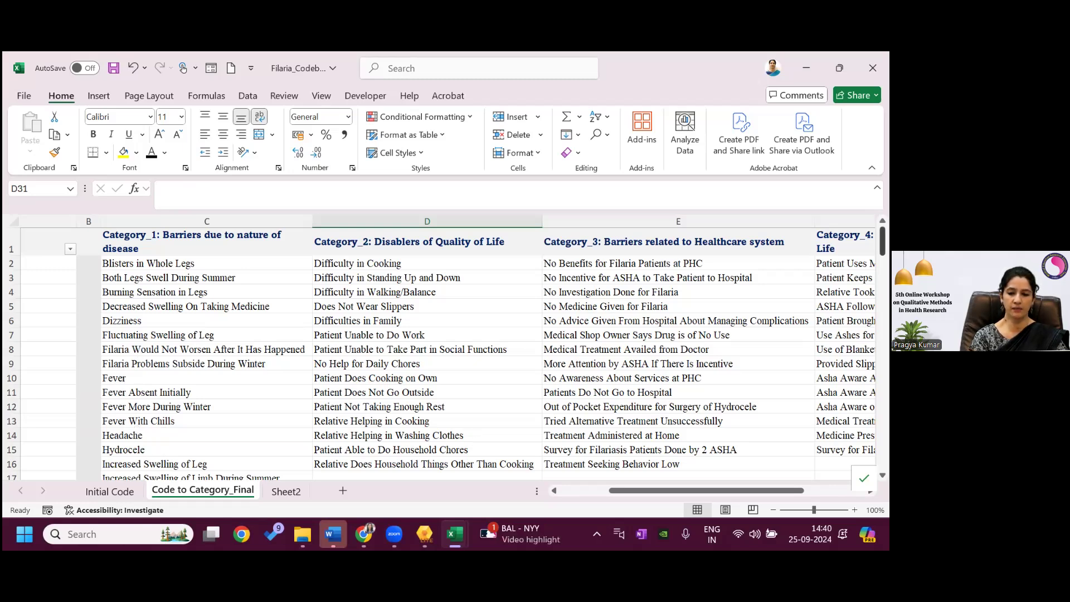
{"action": "scroll", "coordinate": [259, 278], "scroll_direction": "down", "scroll_amount": 3}
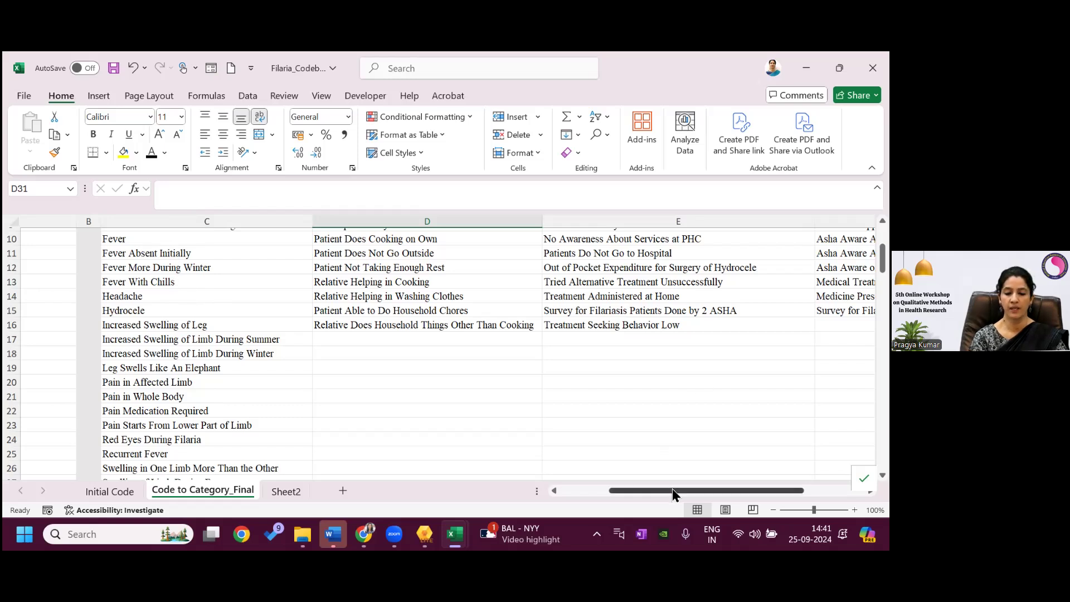
{"action": "left_click_drag", "start_coordinate": [672, 488], "coordinate": [687, 488]}
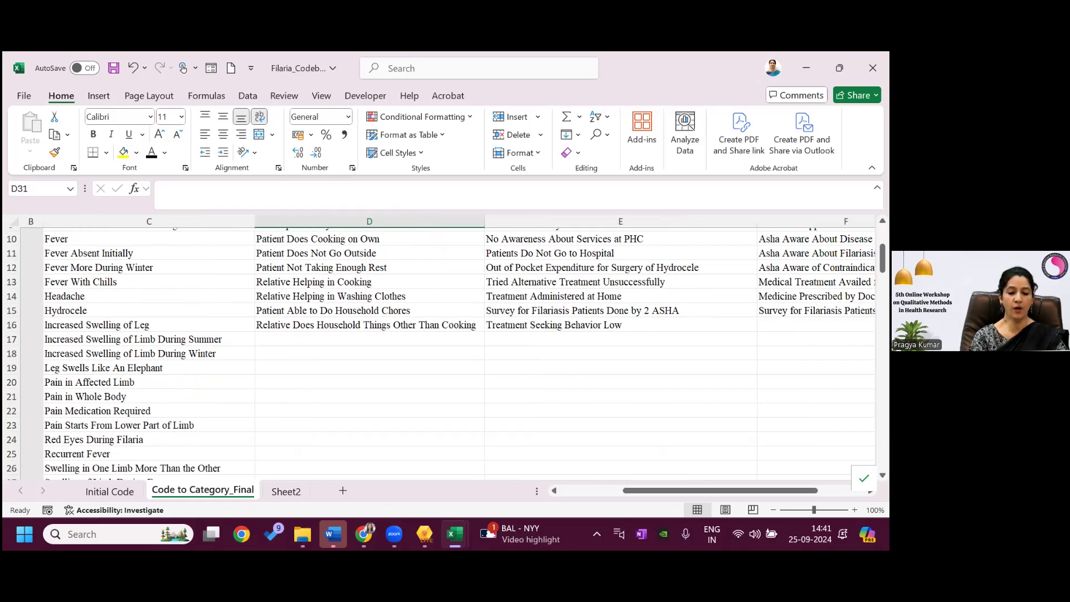
Switch to QDA Miner Lite and examine the open code list and the available case and code commands
{"action": "mouse_move", "coordinate": [424, 534]}
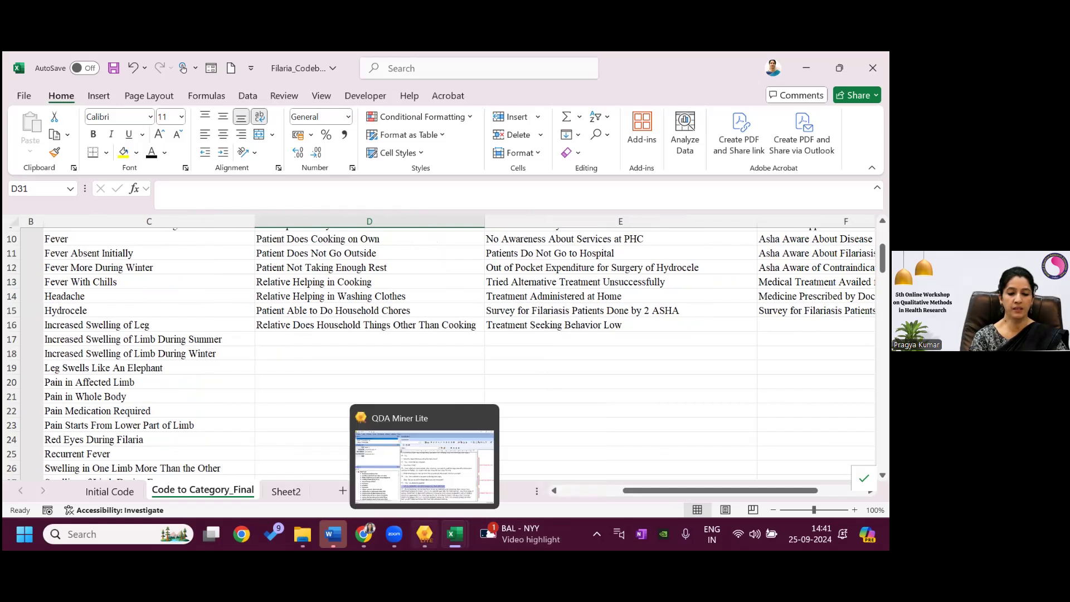
{"action": "left_click", "coordinate": [435, 480]}
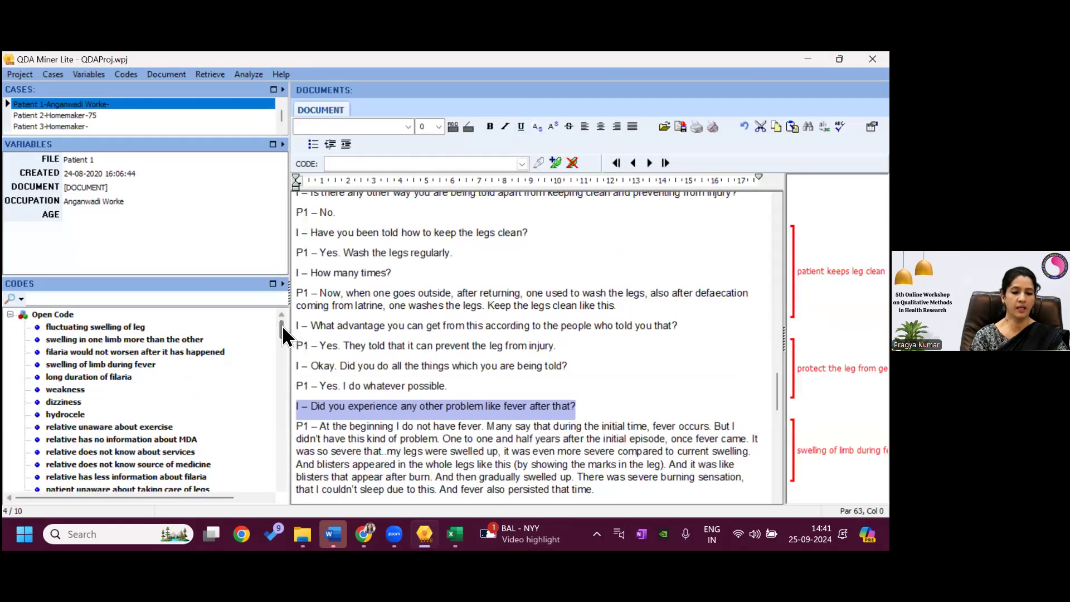
{"action": "left_click_drag", "start_coordinate": [284, 336], "coordinate": [284, 339]}
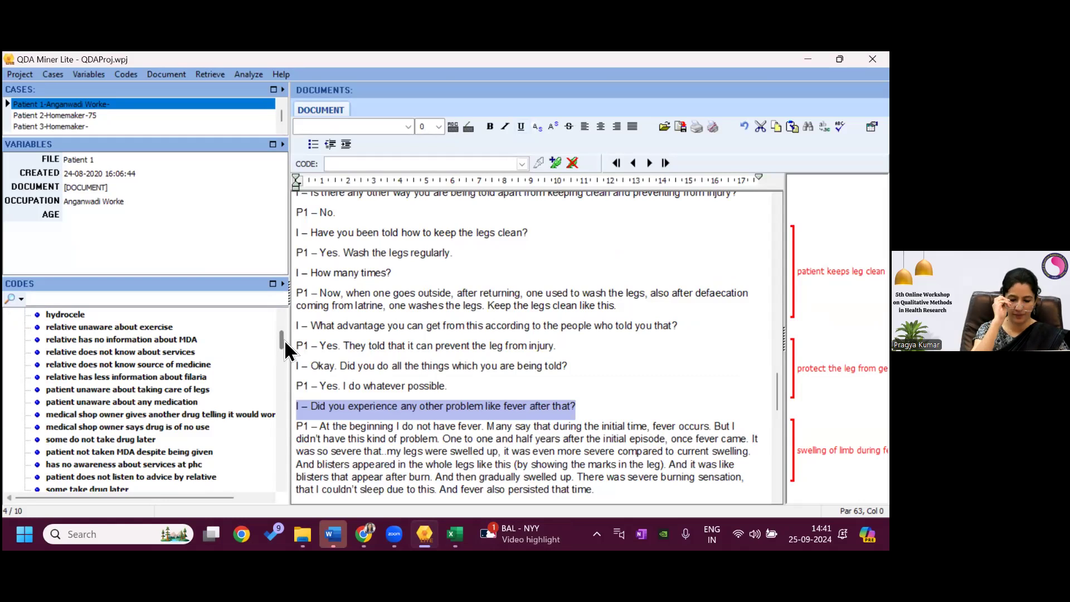
{"action": "left_click", "coordinate": [53, 74]}
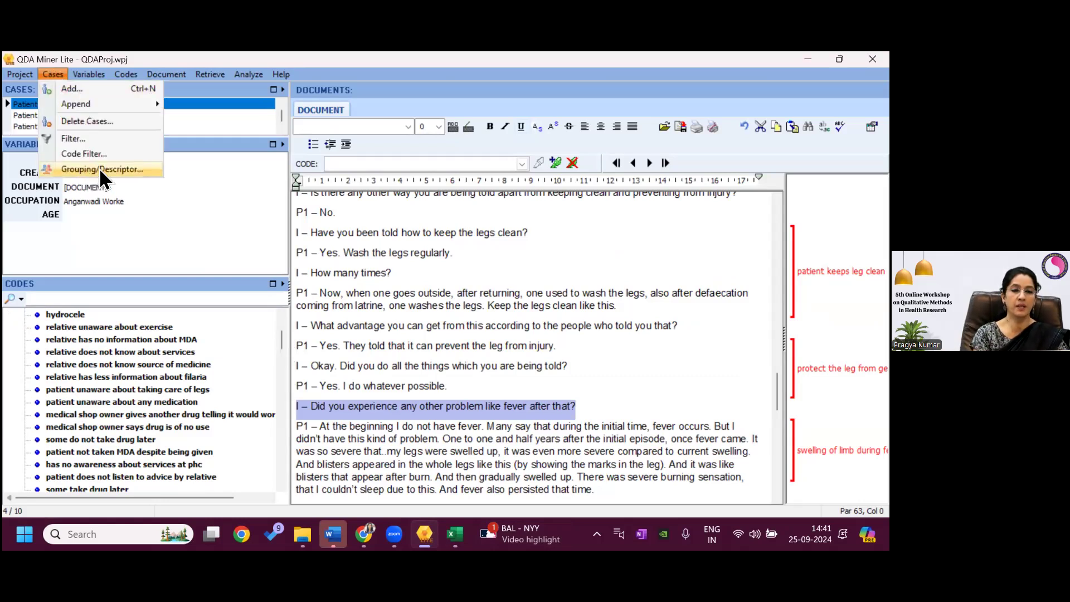
{"action": "mouse_move", "coordinate": [128, 75]}
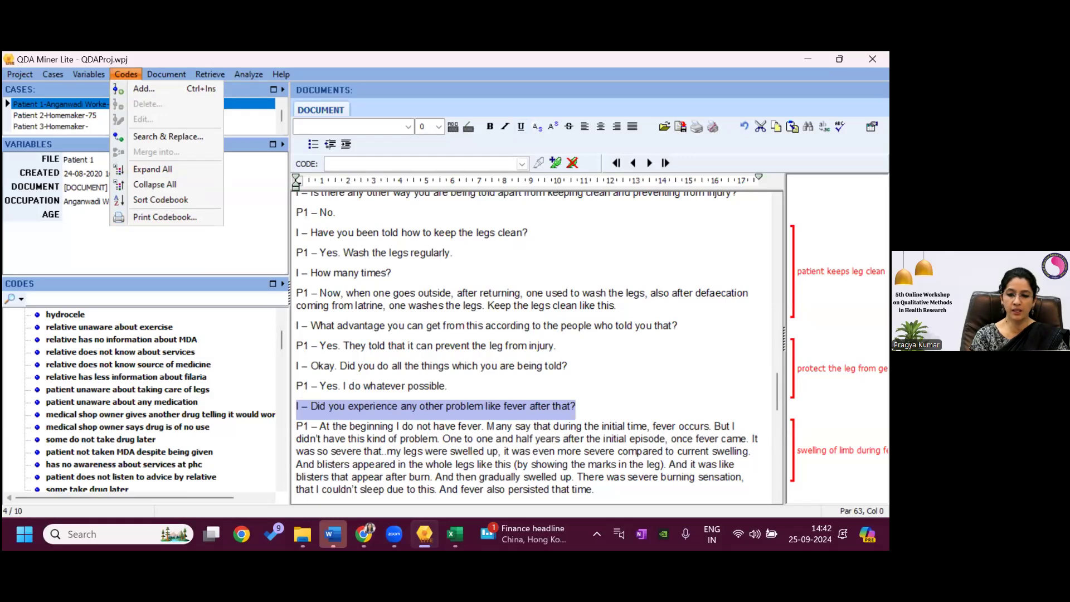
{"action": "key", "text": "Escape"}
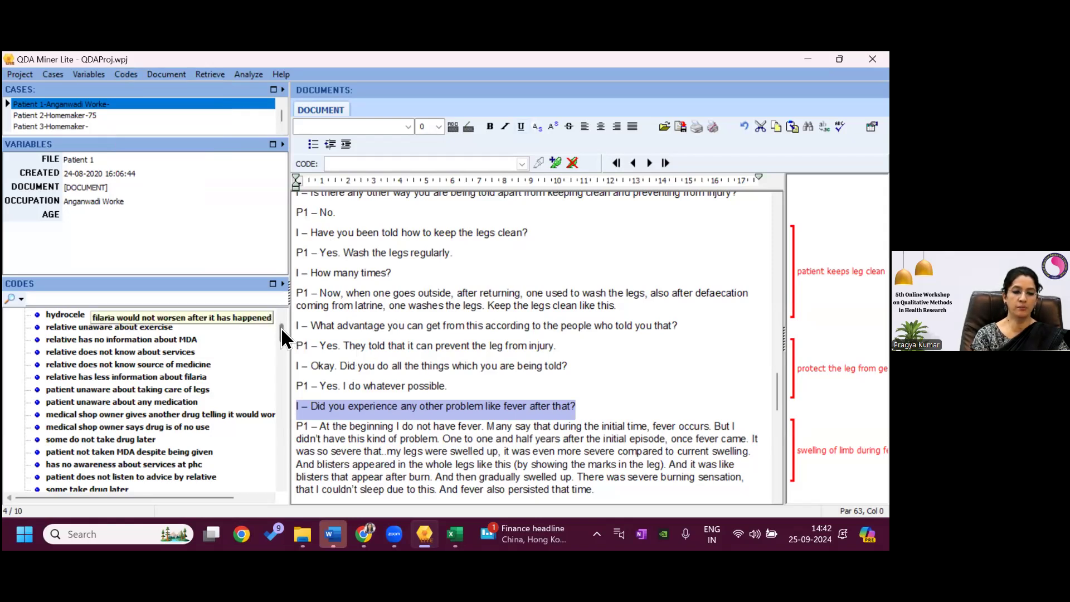
{"action": "scroll", "coordinate": [282, 321], "scroll_direction": "up", "scroll_amount": 3}
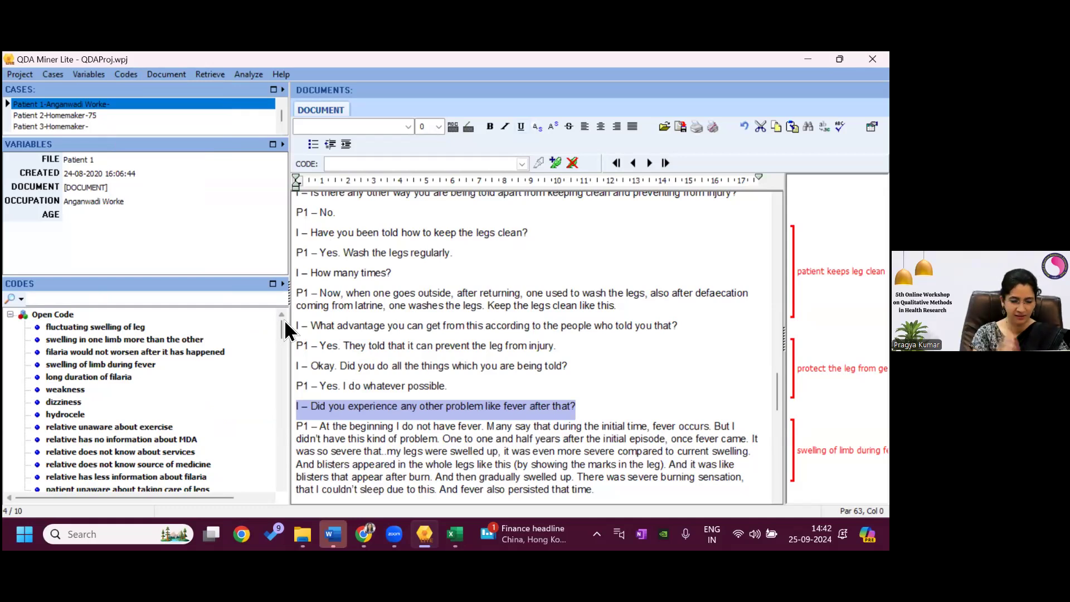
{"action": "mouse_move", "coordinate": [455, 533]}
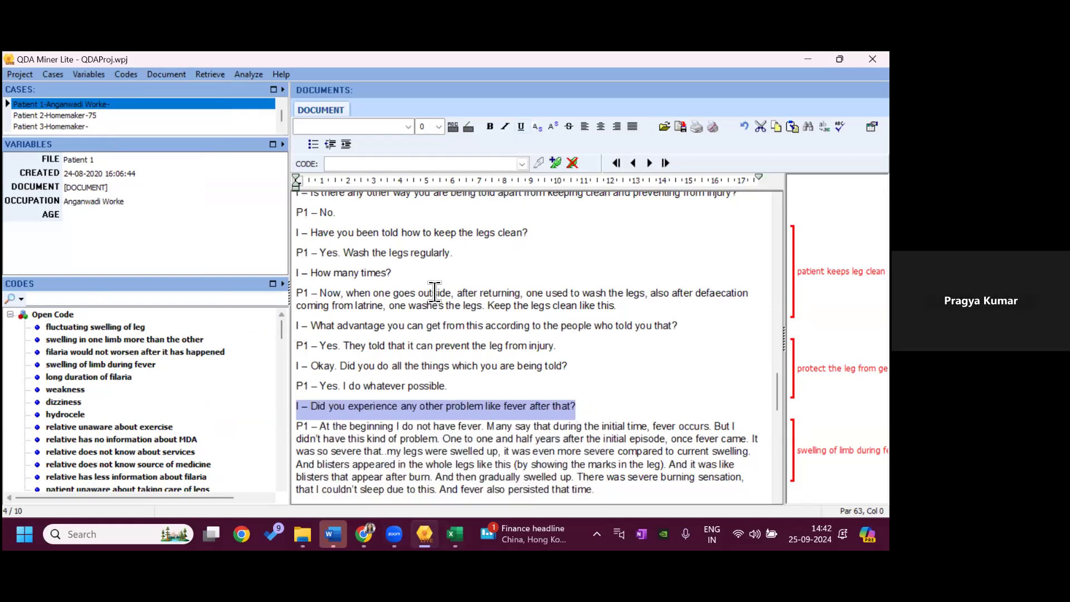
{"action": "left_click_drag", "start_coordinate": [412, 298], "coordinate": [614, 307]}
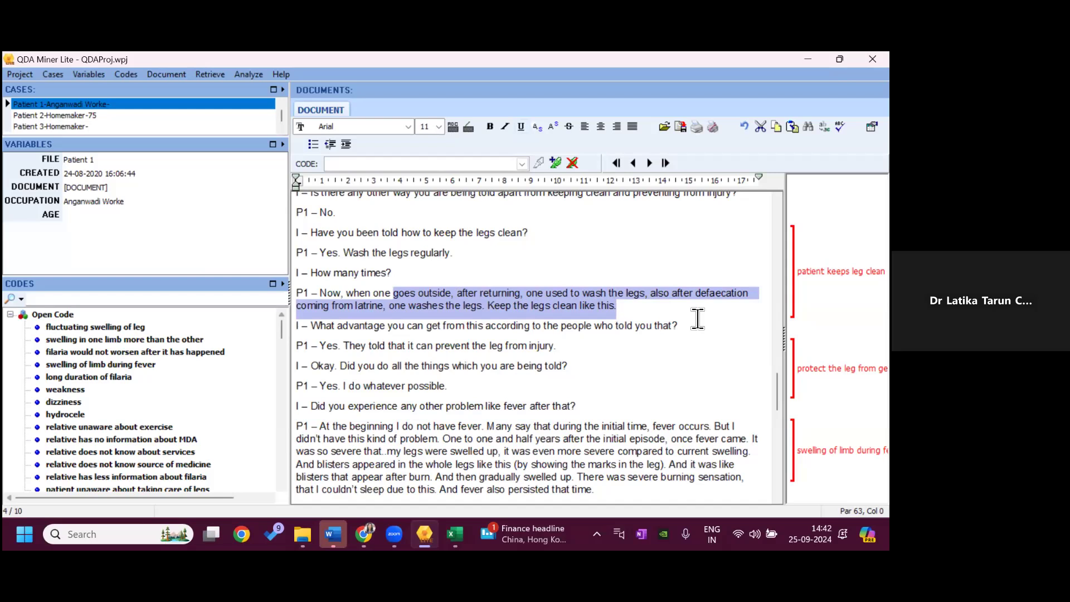
{"action": "left_click", "coordinate": [716, 371]}
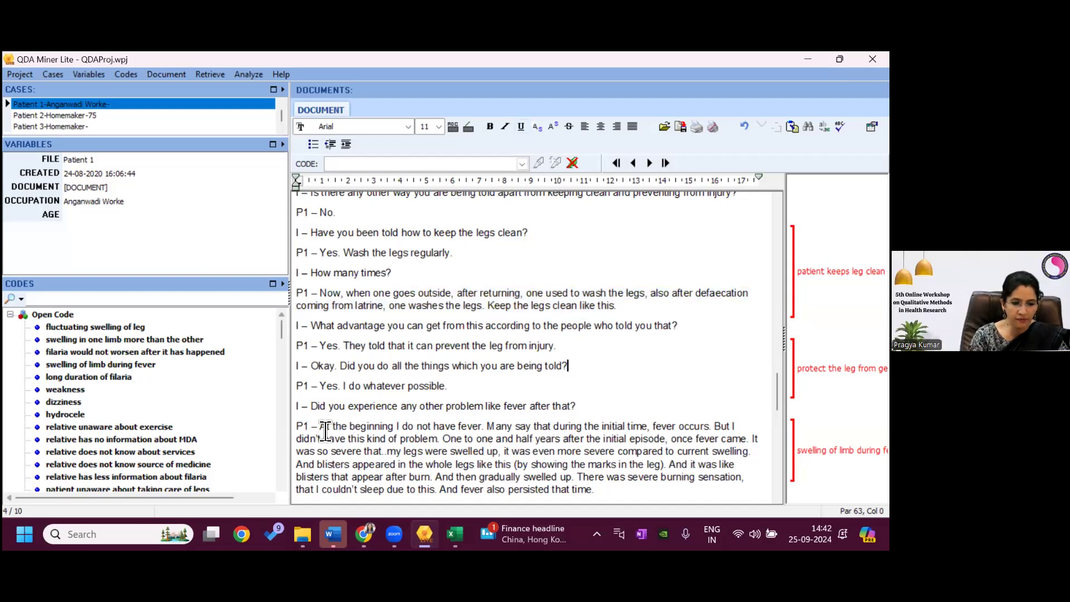
Assign the open code "fever more during winter" to the passage "At the beginning I do not have fever." in the Patient 1 transcript
{"action": "left_click_drag", "start_coordinate": [319, 432], "coordinate": [489, 434]}
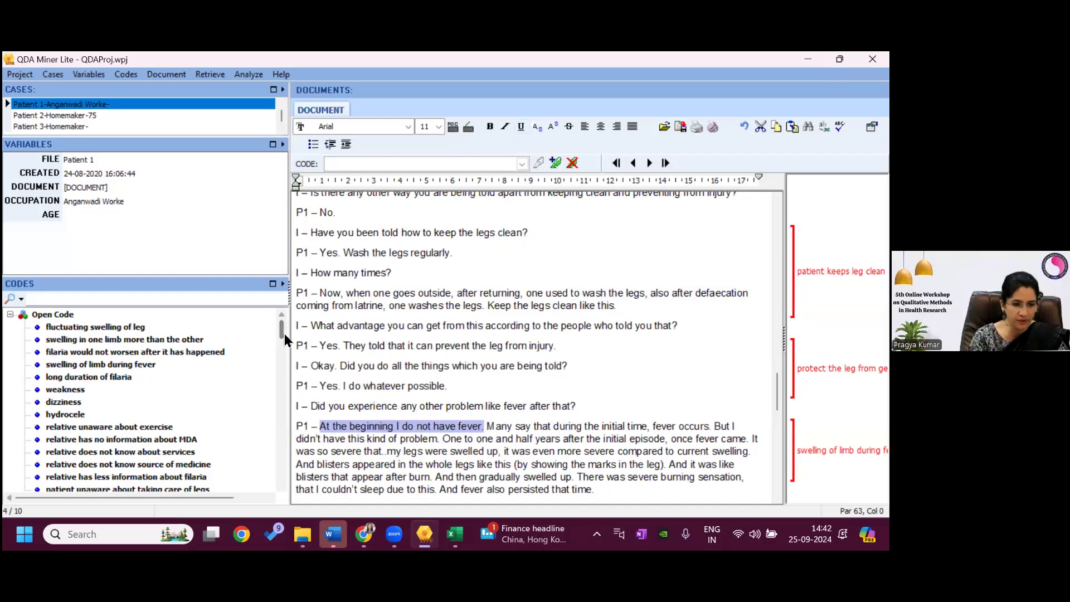
{"action": "left_click_drag", "start_coordinate": [281, 334], "coordinate": [281, 353]}
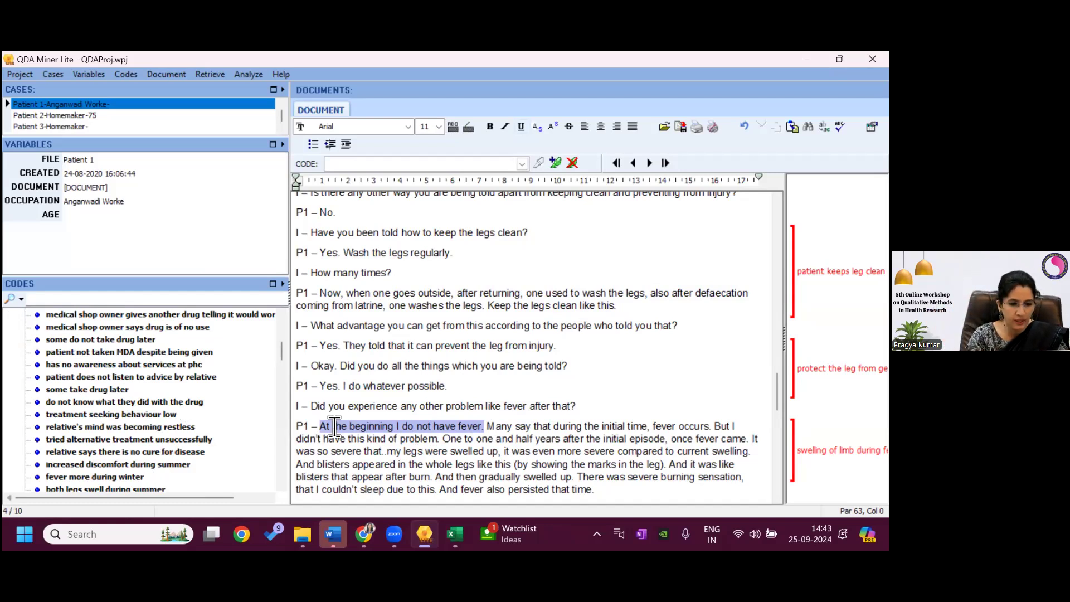
{"action": "double_click", "coordinate": [129, 476]}
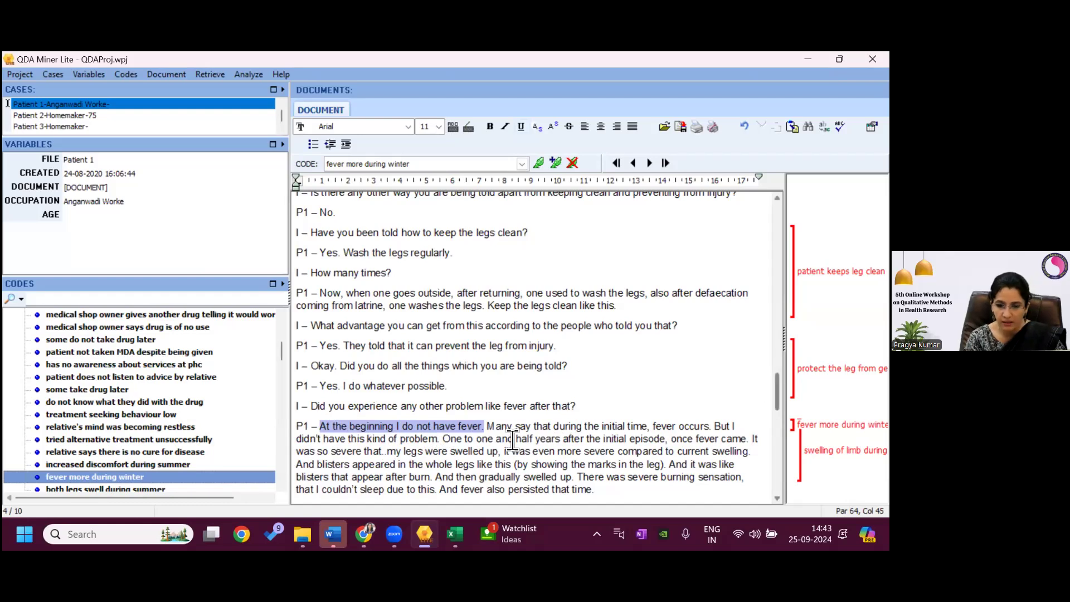
{"action": "left_click_drag", "start_coordinate": [547, 429], "coordinate": [594, 491]}
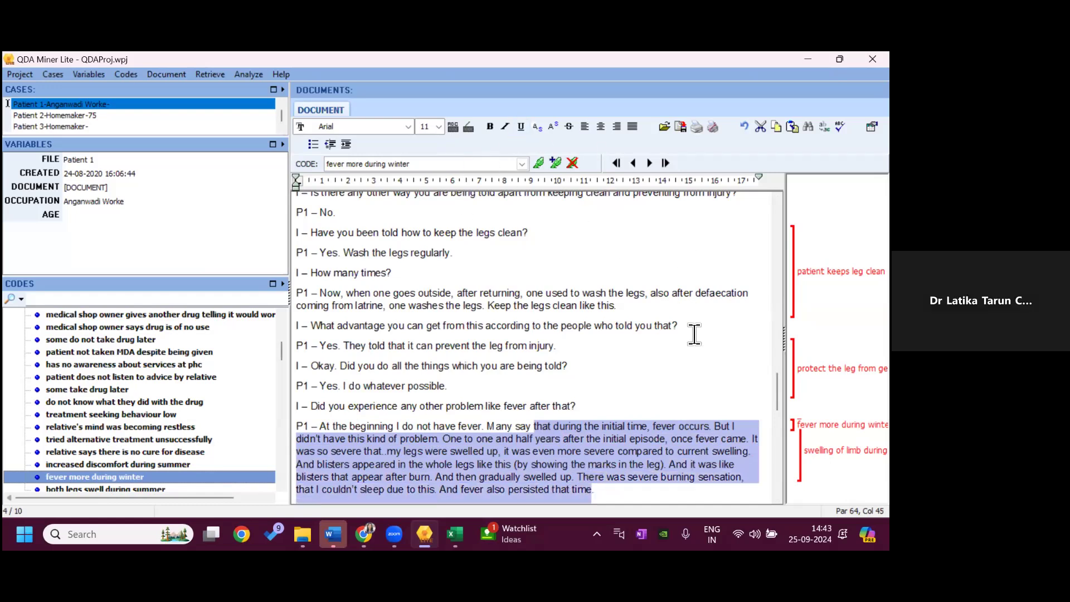
{"action": "left_click", "coordinate": [582, 429]}
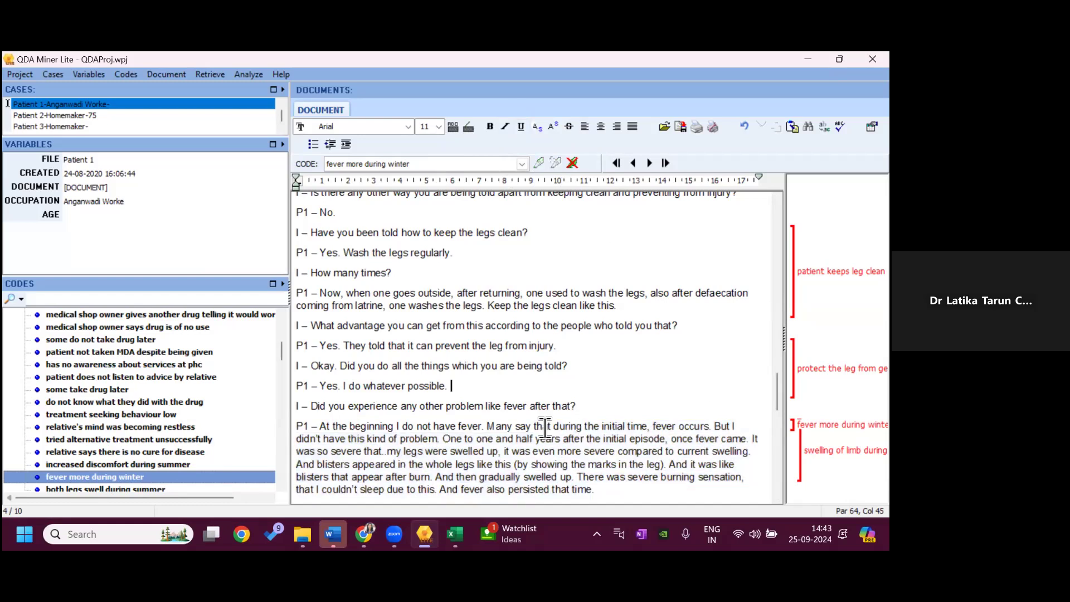
{"action": "left_click_drag", "start_coordinate": [534, 426], "coordinate": [574, 465]}
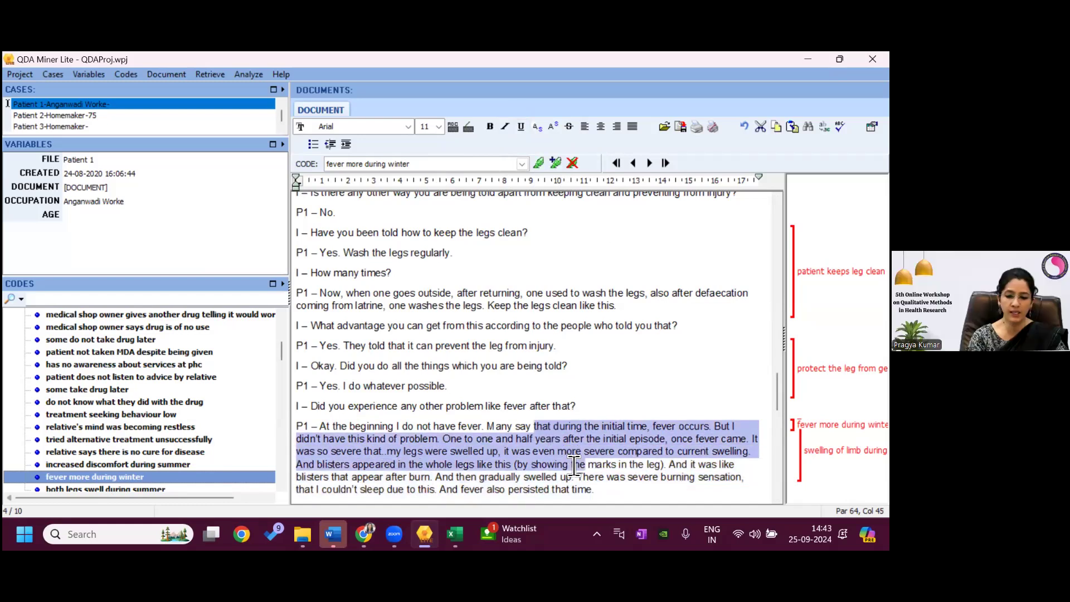
{"action": "left_click", "coordinate": [616, 390]}
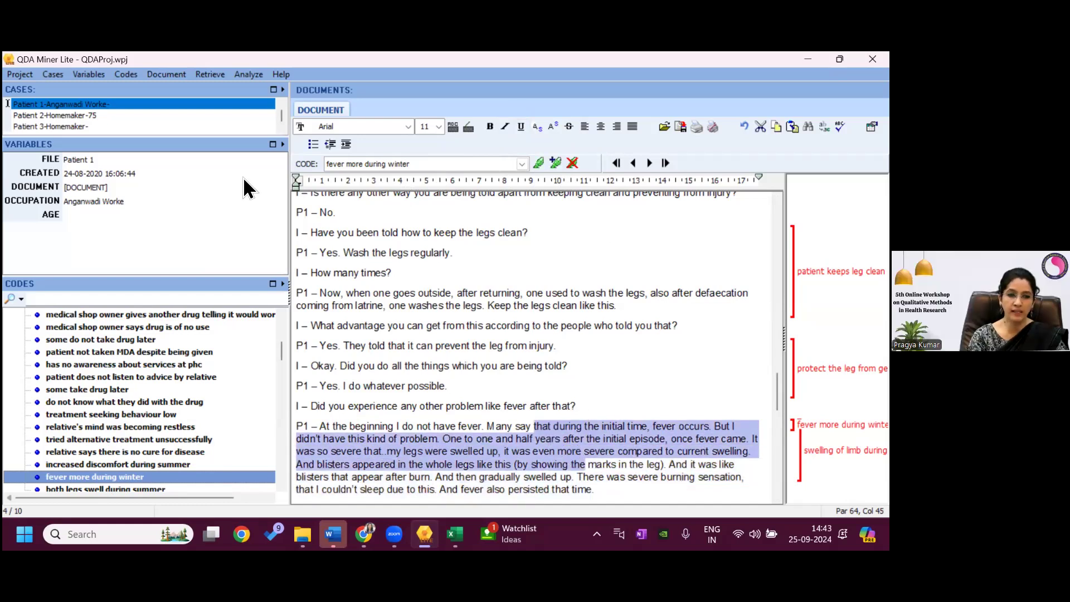
{"action": "left_click", "coordinate": [247, 74]}
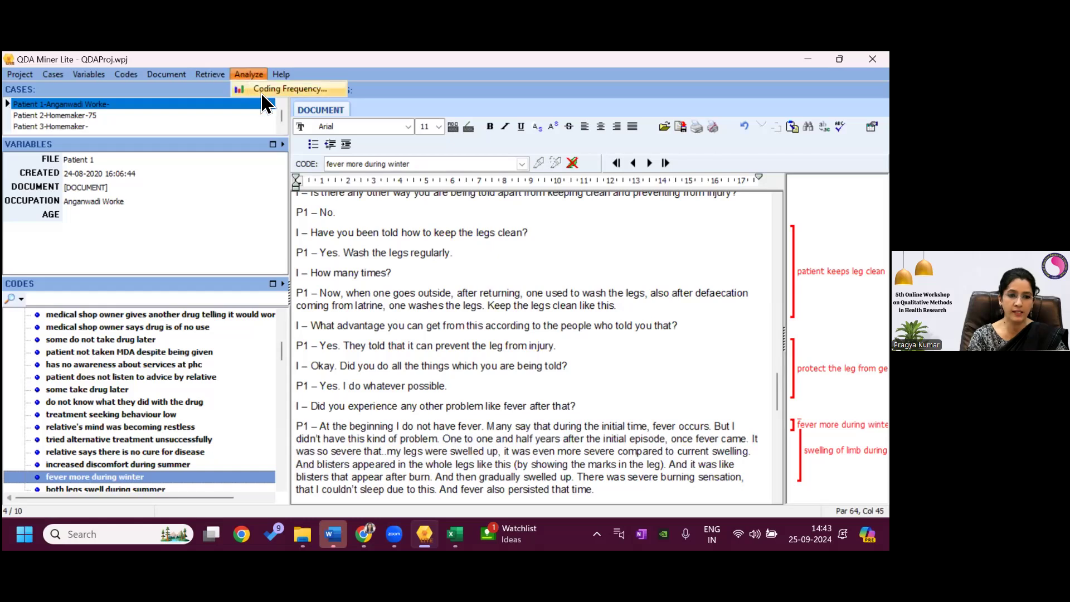
{"action": "left_click", "coordinate": [532, 383]}
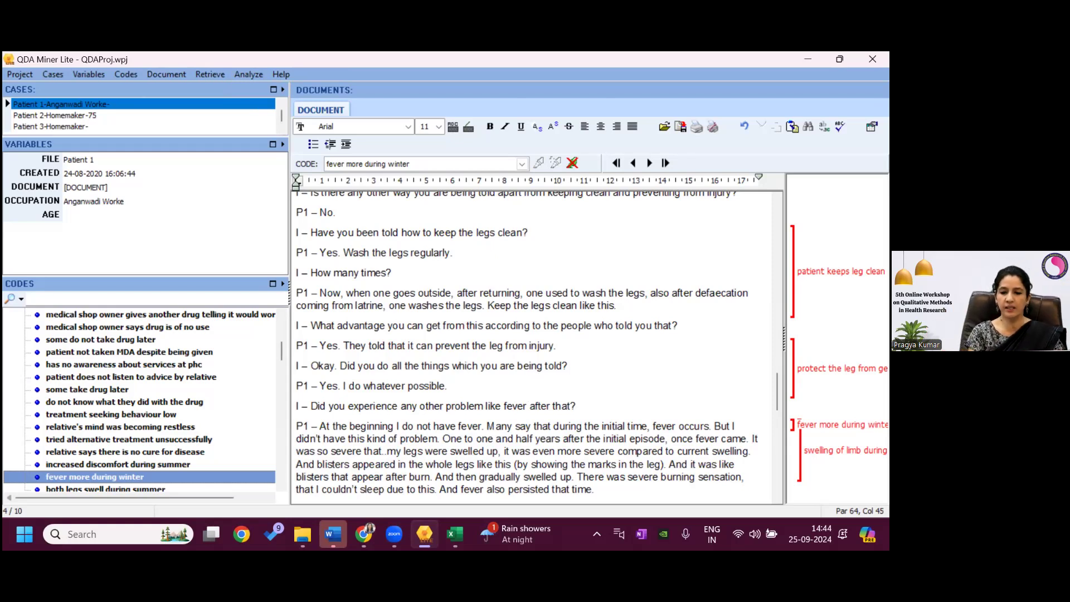
{"action": "mouse_move", "coordinate": [841, 271]}
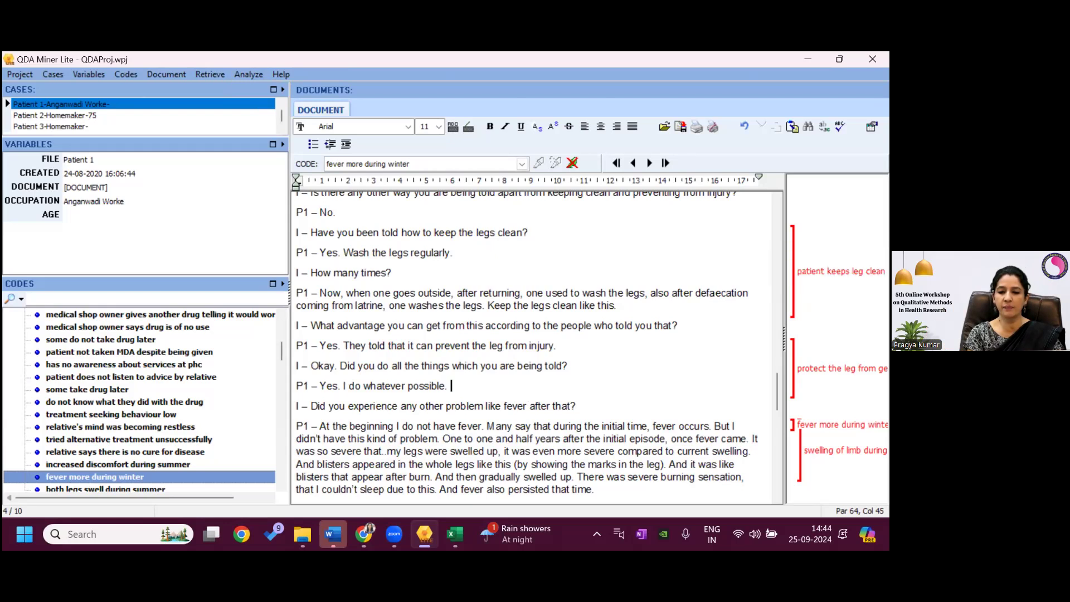
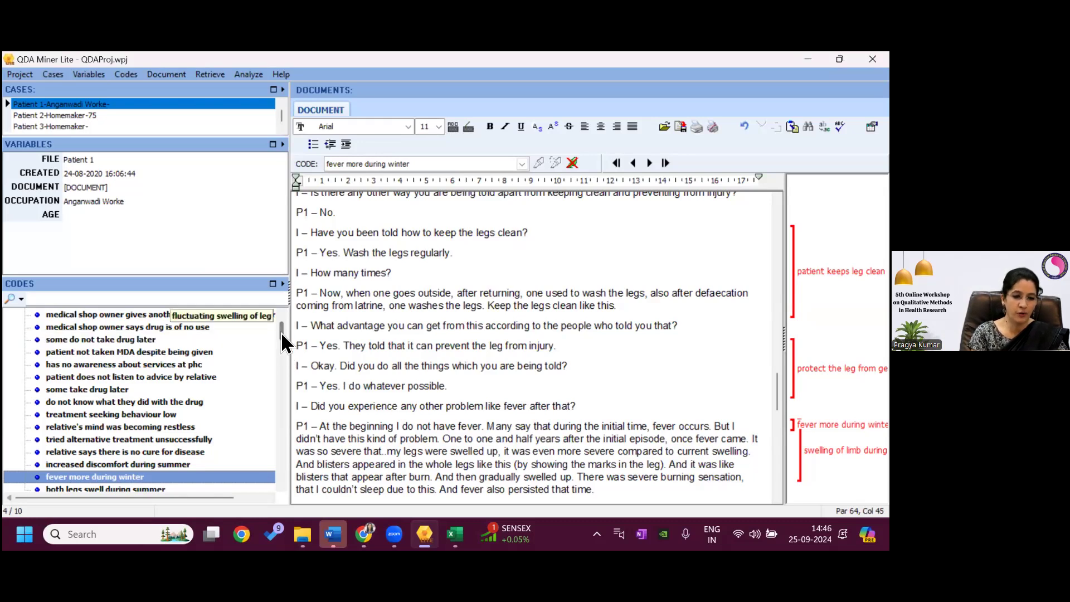
Select the open code "fluctuating swelling of leg" and look up the category headings on the Code to Category_Final sheet of Filaria_Codebook in Excel
{"action": "left_click", "coordinate": [281, 332]}
{"action": "left_click_drag", "start_coordinate": [282, 334], "coordinate": [277, 310]}
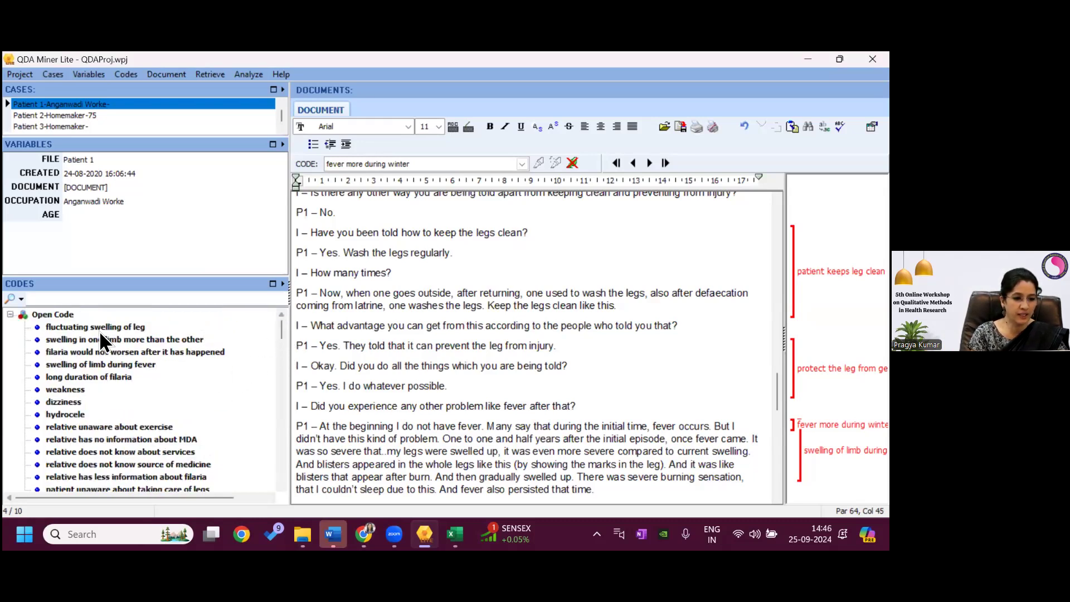
{"action": "left_click", "coordinate": [120, 329]}
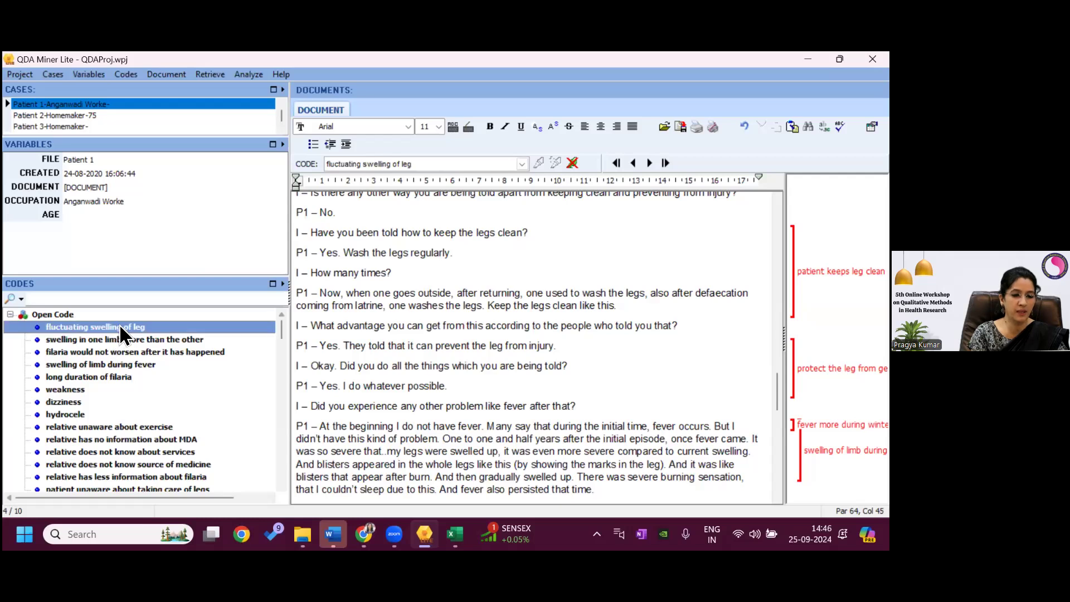
{"action": "mouse_move", "coordinate": [455, 533]}
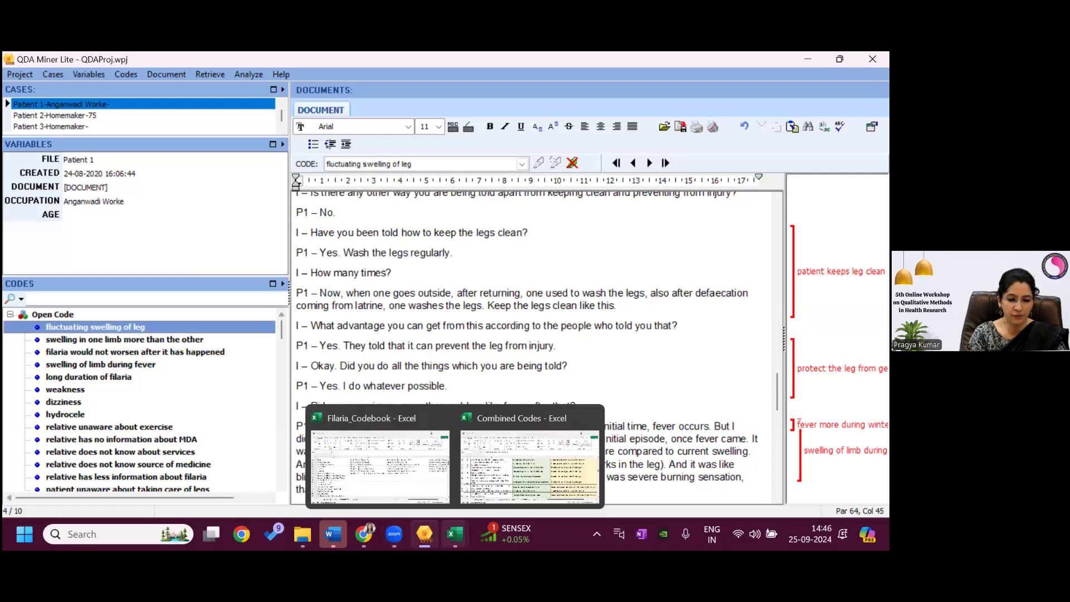
{"action": "left_click", "coordinate": [389, 468]}
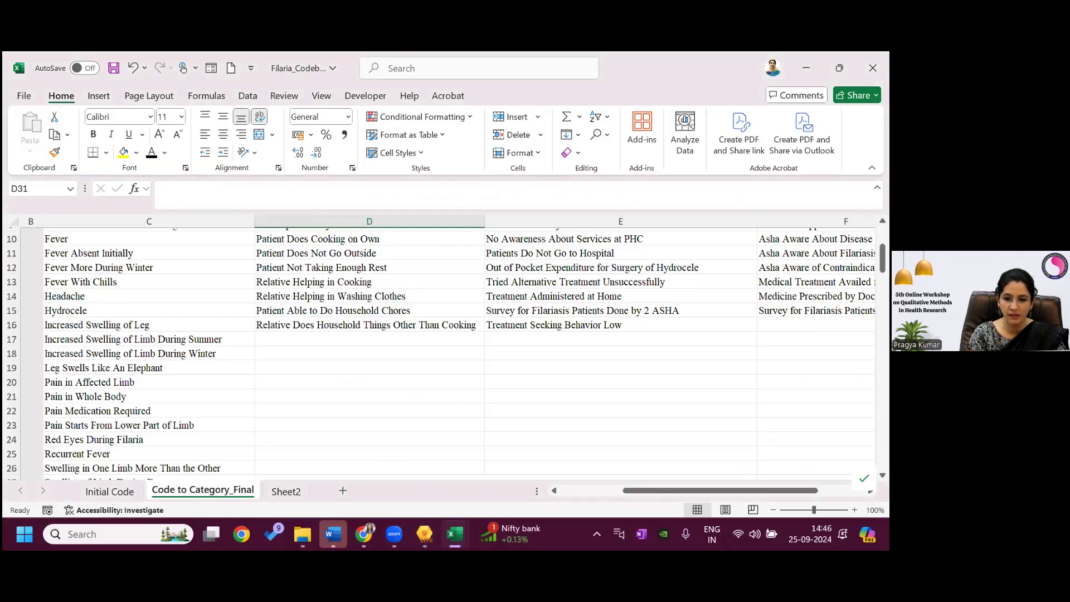
{"action": "scroll", "coordinate": [203, 342], "scroll_direction": "up", "scroll_amount": 3}
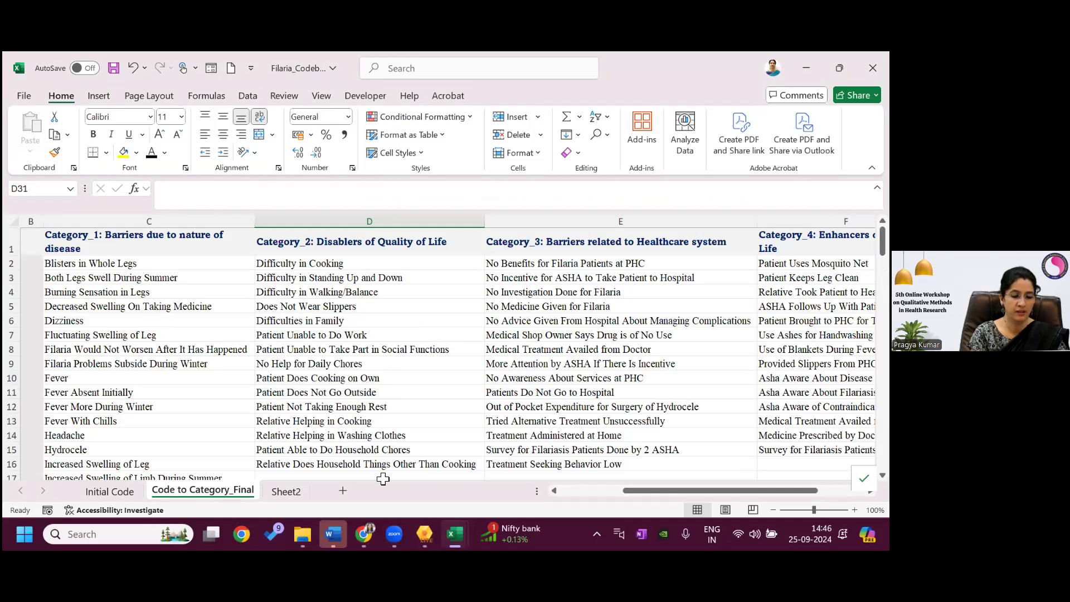
{"action": "mouse_move", "coordinate": [393, 528]}
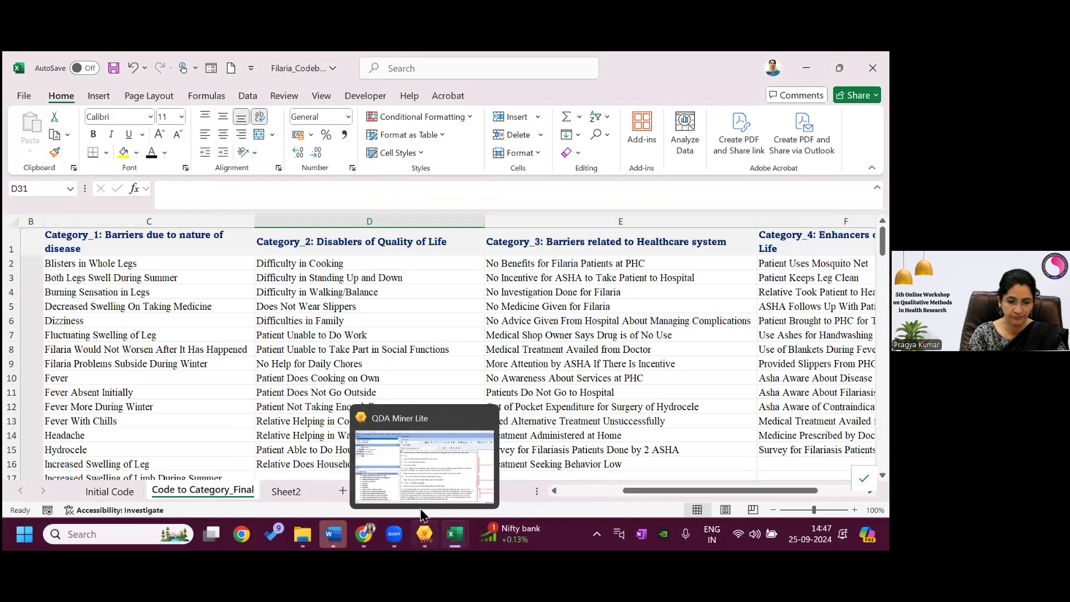
Switch back to QDA Miner Lite and move the code "fluctuating swelling of leg" into a new category named "barrier due to nature of disease"
{"action": "left_click", "coordinate": [425, 469]}
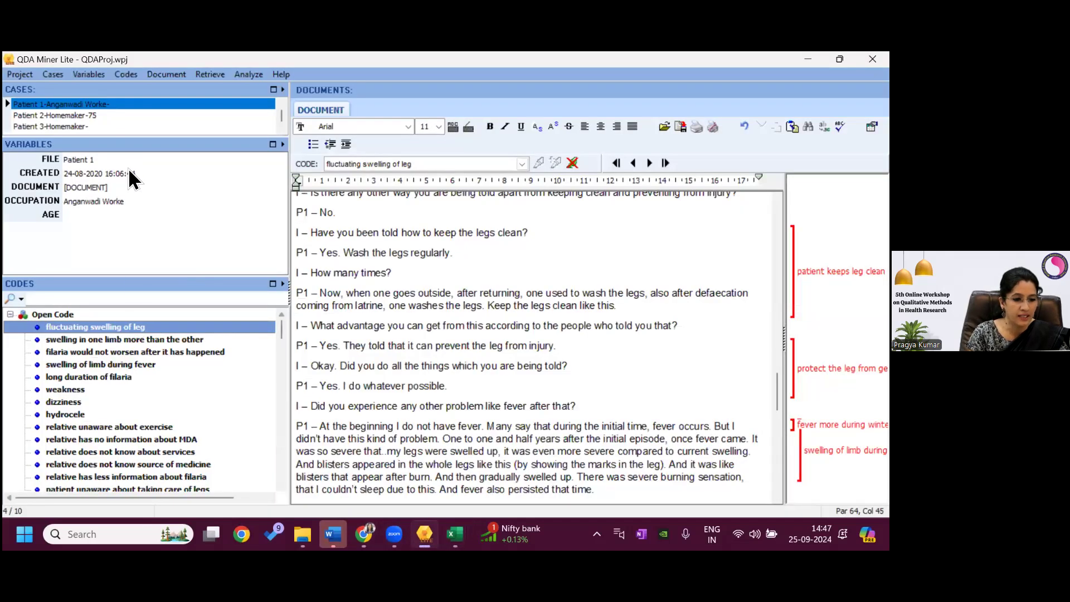
{"action": "left_click", "coordinate": [132, 74]}
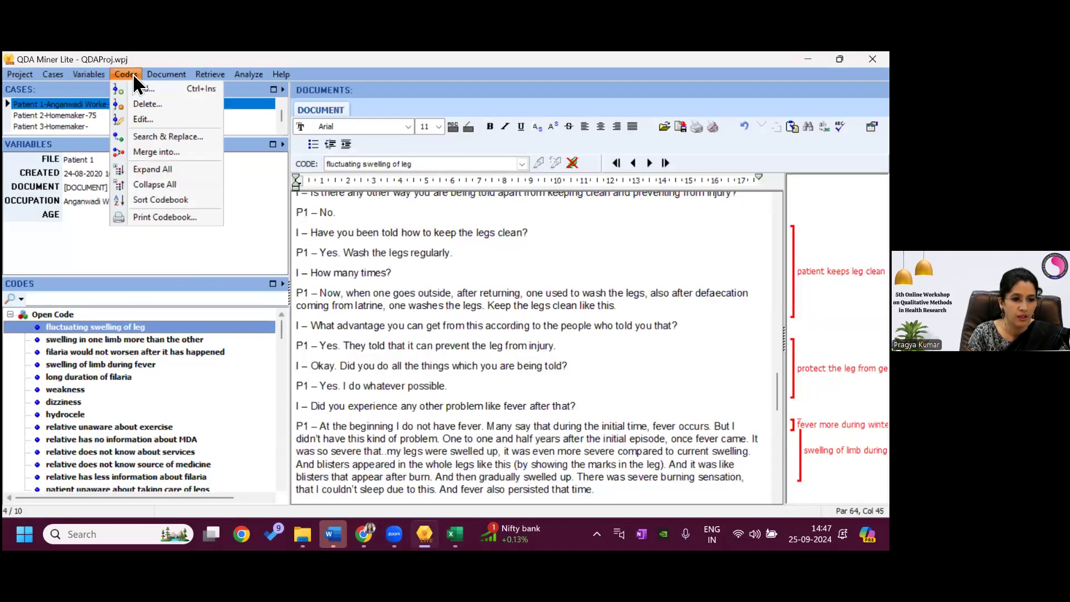
{"action": "left_click", "coordinate": [143, 118]}
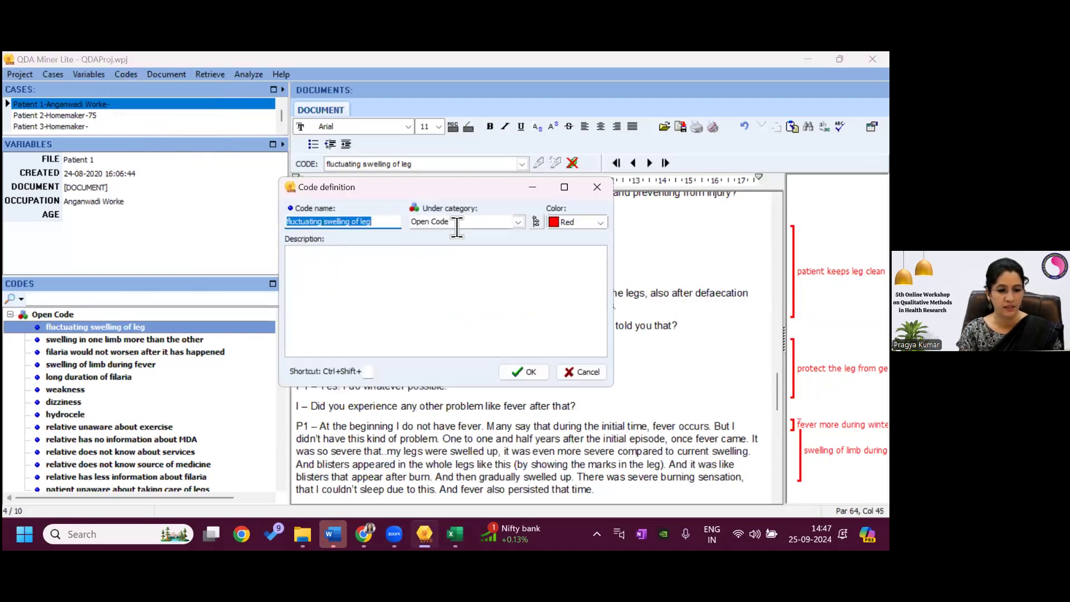
{"action": "left_click", "coordinate": [457, 227]}
{"action": "key", "text": "BackSpace"}
{"action": "key", "text": "BackSpace"}
{"action": "key", "text": "BackSpace"}
{"action": "key", "text": "BackSpace"}
{"action": "key", "text": "BackSpace"}
{"action": "key", "text": "BackSpace"}
{"action": "key", "text": "BackSpace"}
{"action": "key", "text": "BackSpace"}
{"action": "key", "text": "BackSpace"}
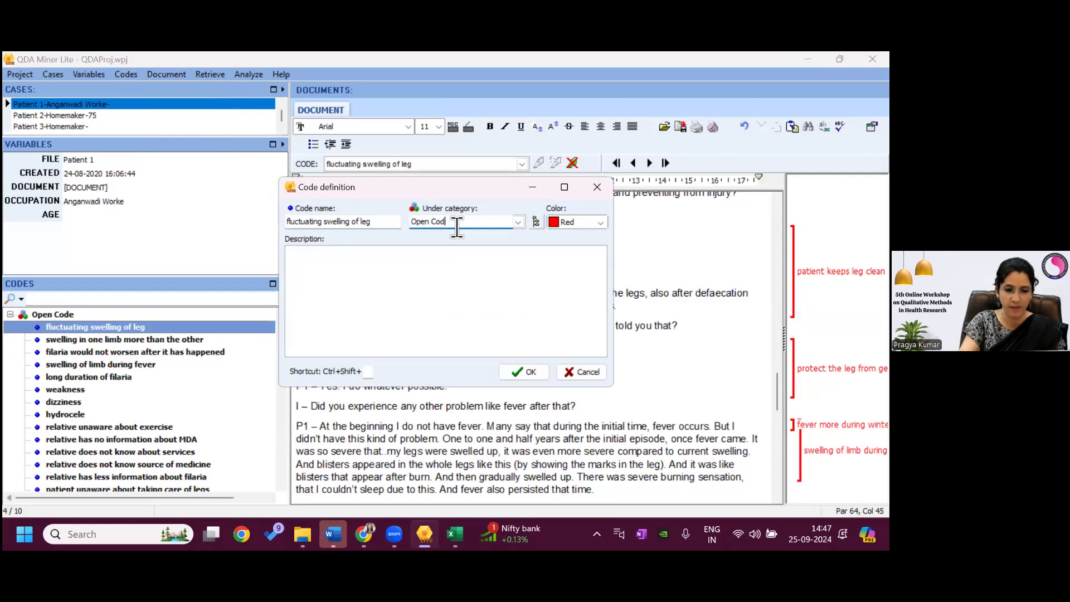
{"action": "type", "text": "barrier due to nature "}
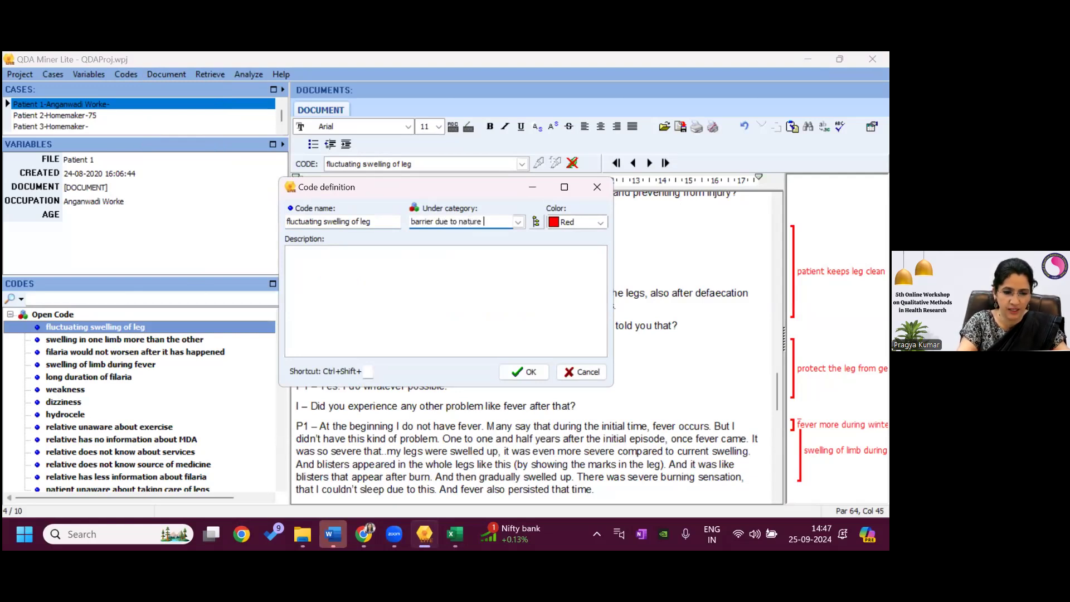
{"action": "type", "text": "of disease"}
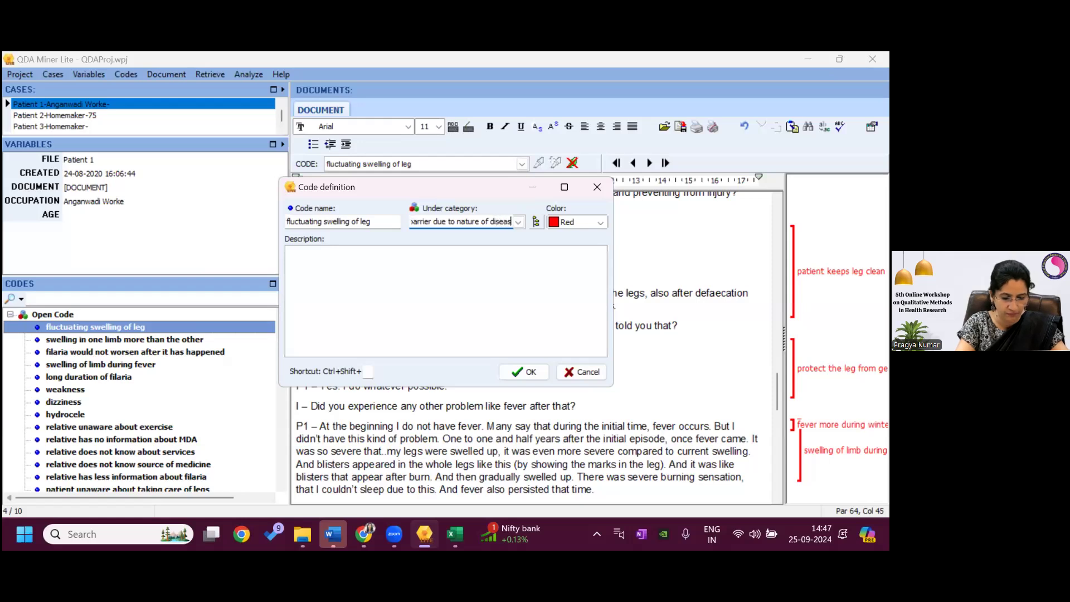
{"action": "left_click", "coordinate": [523, 371]}
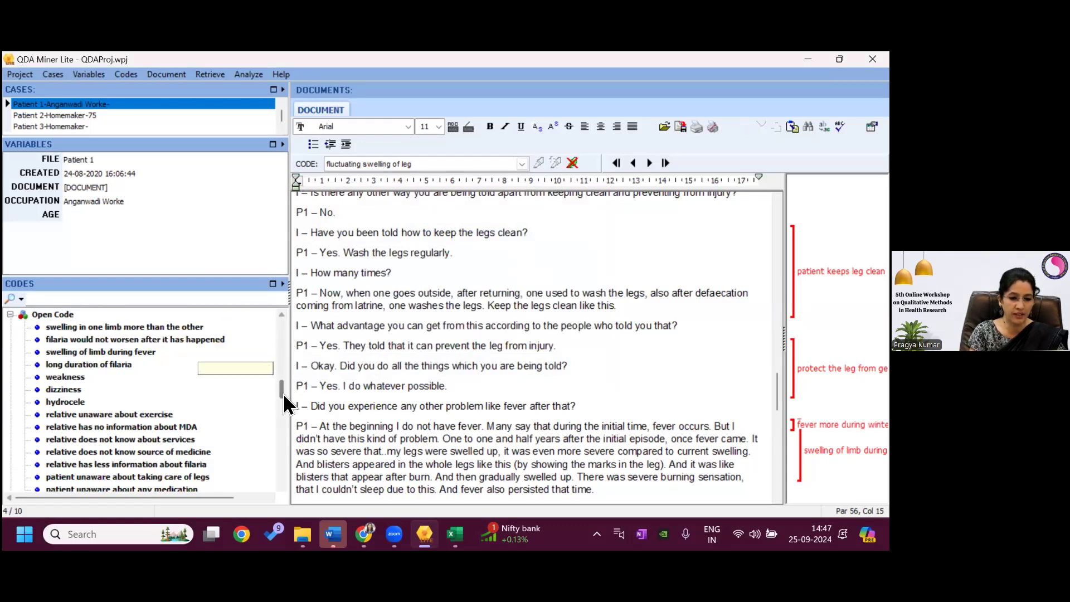
{"action": "left_click_drag", "start_coordinate": [285, 449], "coordinate": [286, 477]}
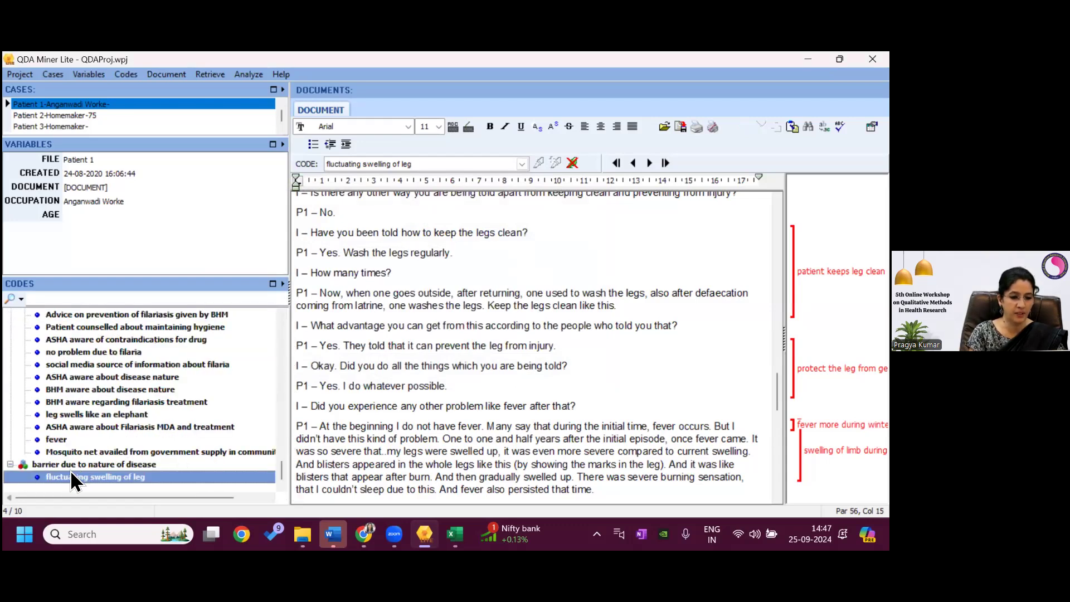
Enlarge the code list area and move the open code "swelling in one limb more than the other" into the category "barrier due to nature of disease"
{"action": "left_click_drag", "start_coordinate": [282, 467], "coordinate": [282, 330]}
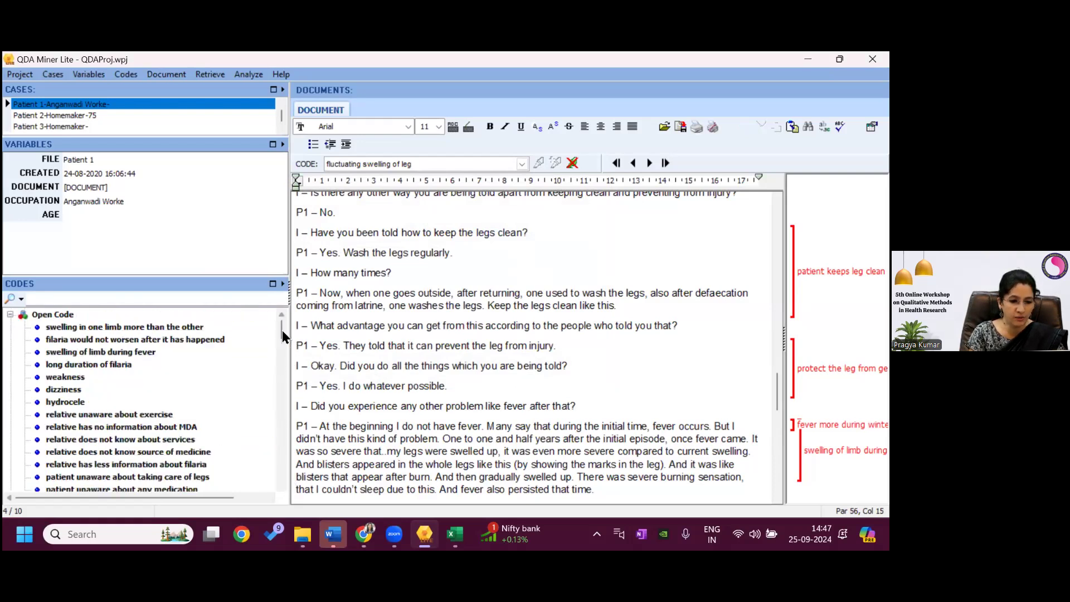
{"action": "left_click", "coordinate": [140, 327]}
{"action": "left_click_drag", "start_coordinate": [141, 329], "coordinate": [190, 329]}
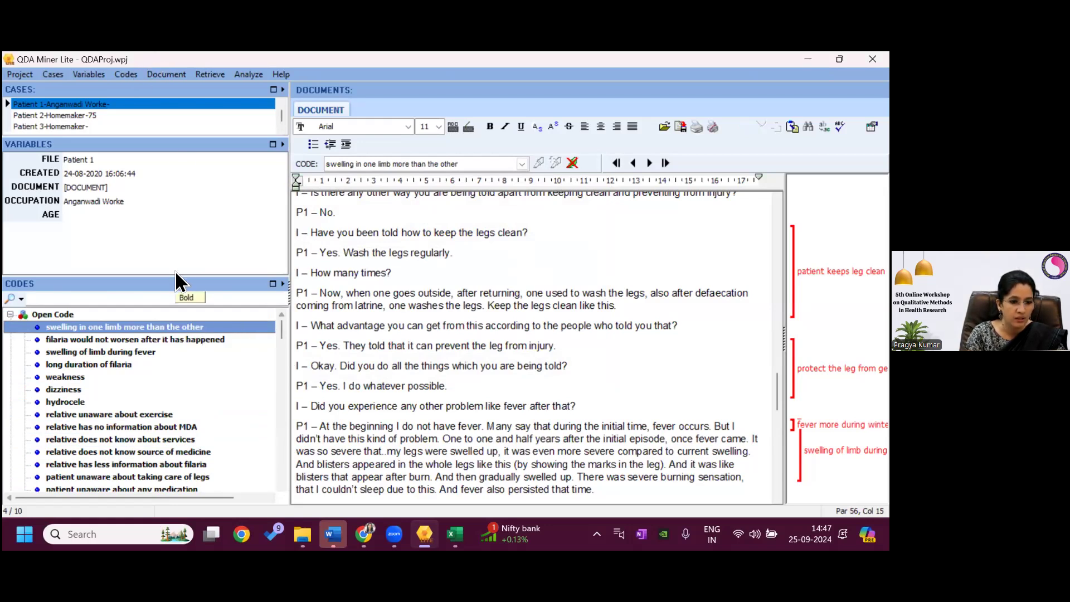
{"action": "left_click", "coordinate": [126, 74]}
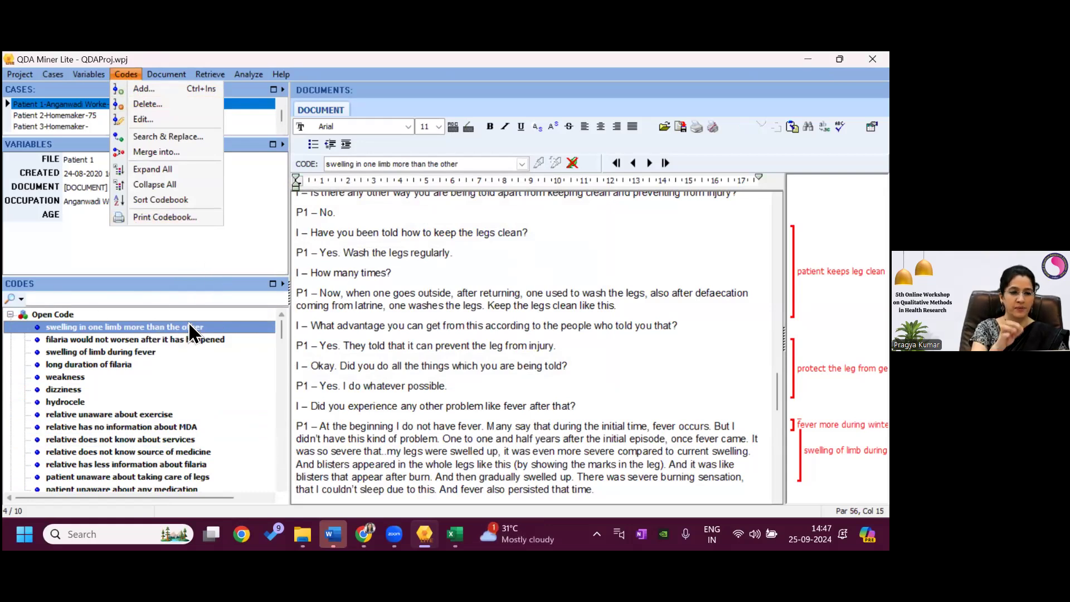
{"action": "left_click", "coordinate": [605, 251]}
{"action": "left_click_drag", "start_coordinate": [245, 277], "coordinate": [245, 215]}
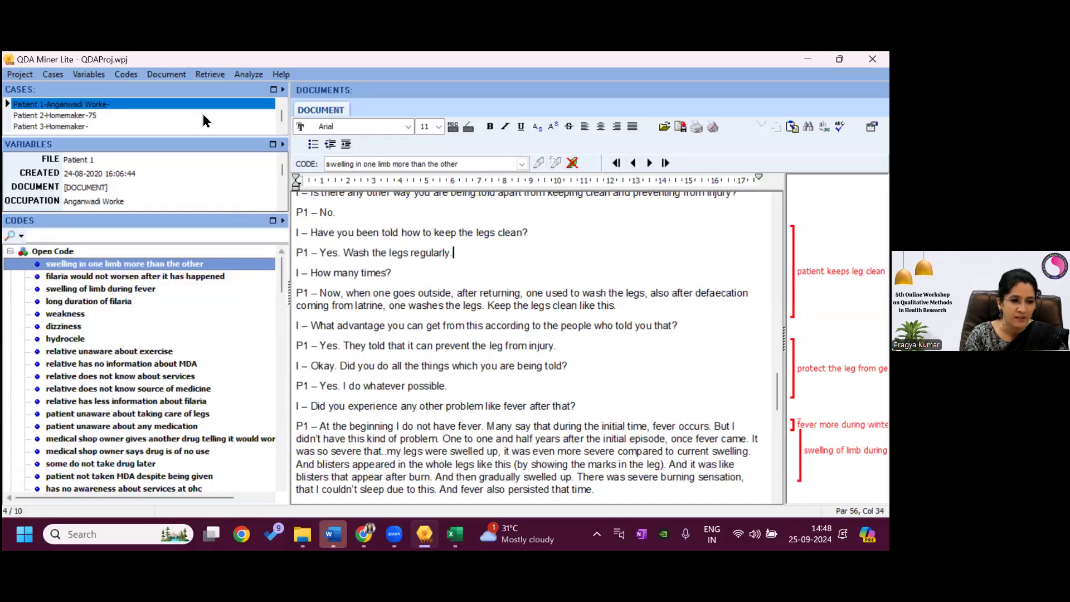
{"action": "left_click", "coordinate": [126, 74]}
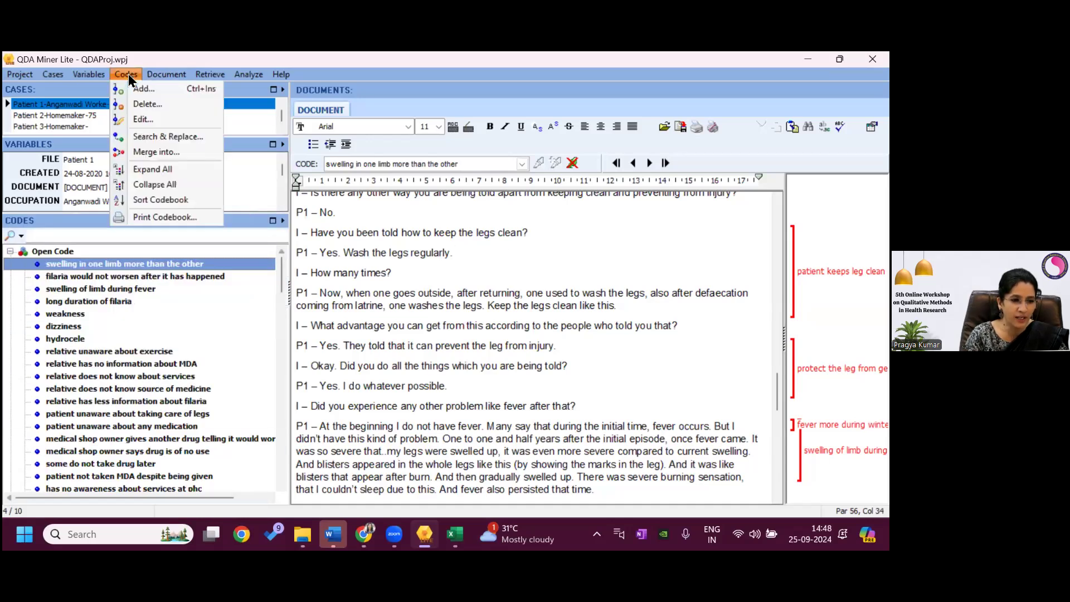
{"action": "left_click", "coordinate": [149, 117]}
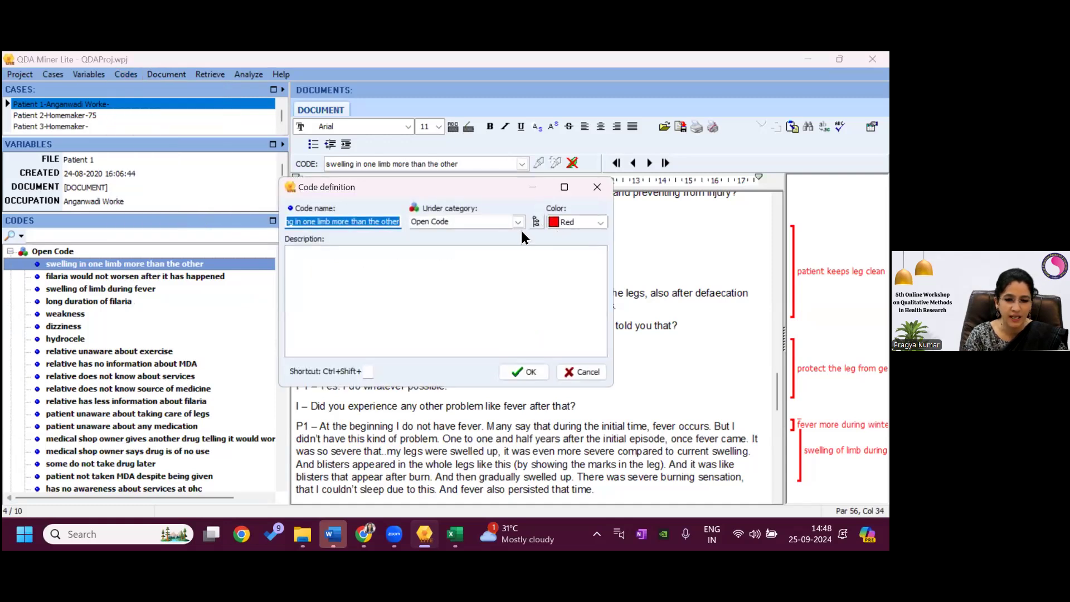
{"action": "left_click", "coordinate": [519, 224]}
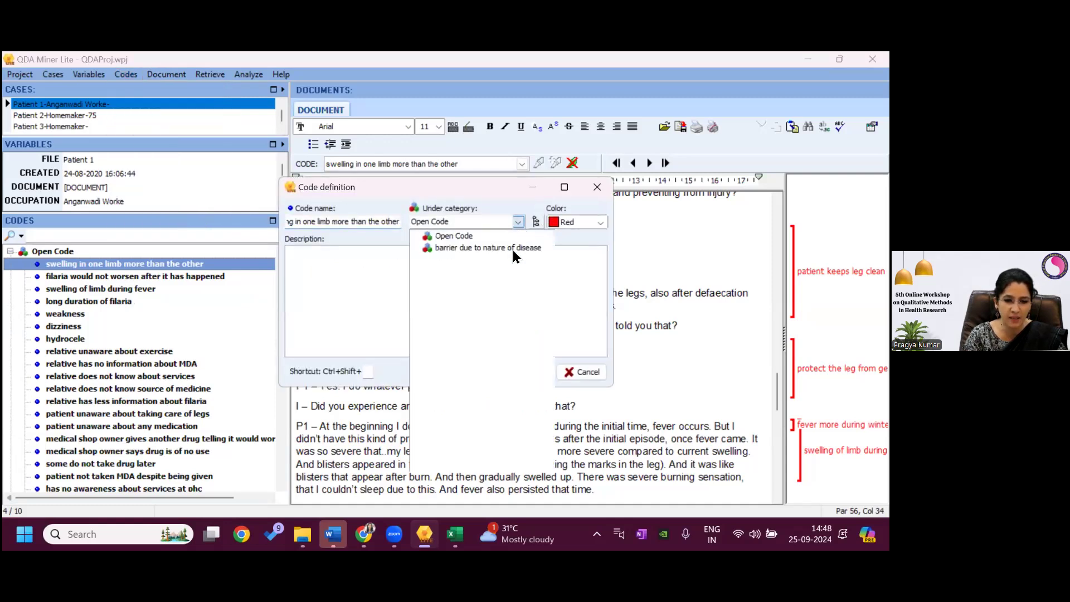
{"action": "left_click", "coordinate": [513, 250]}
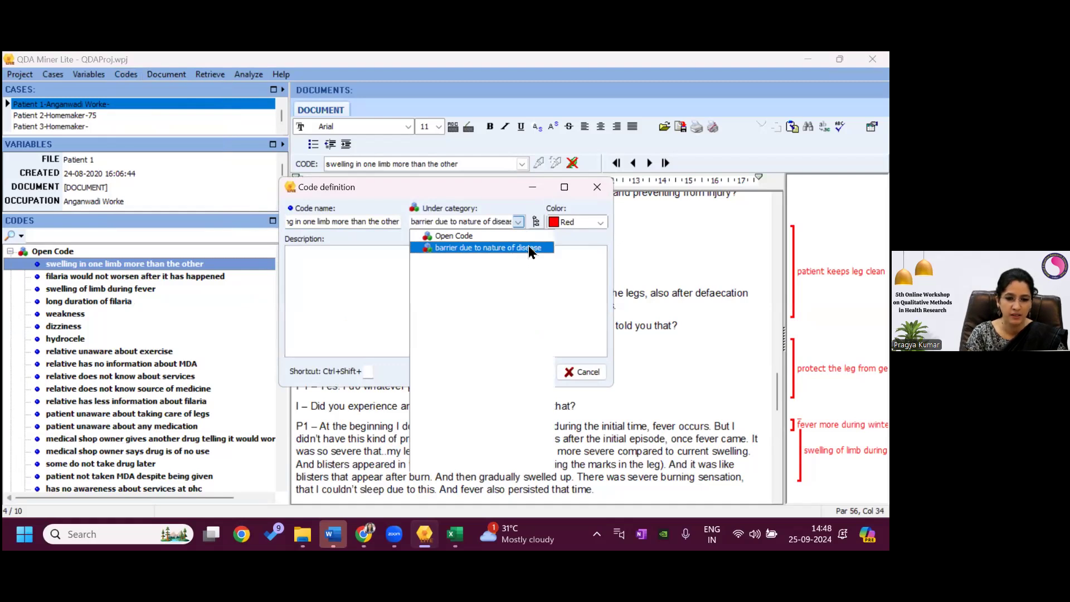
{"action": "left_click", "coordinate": [590, 292]}
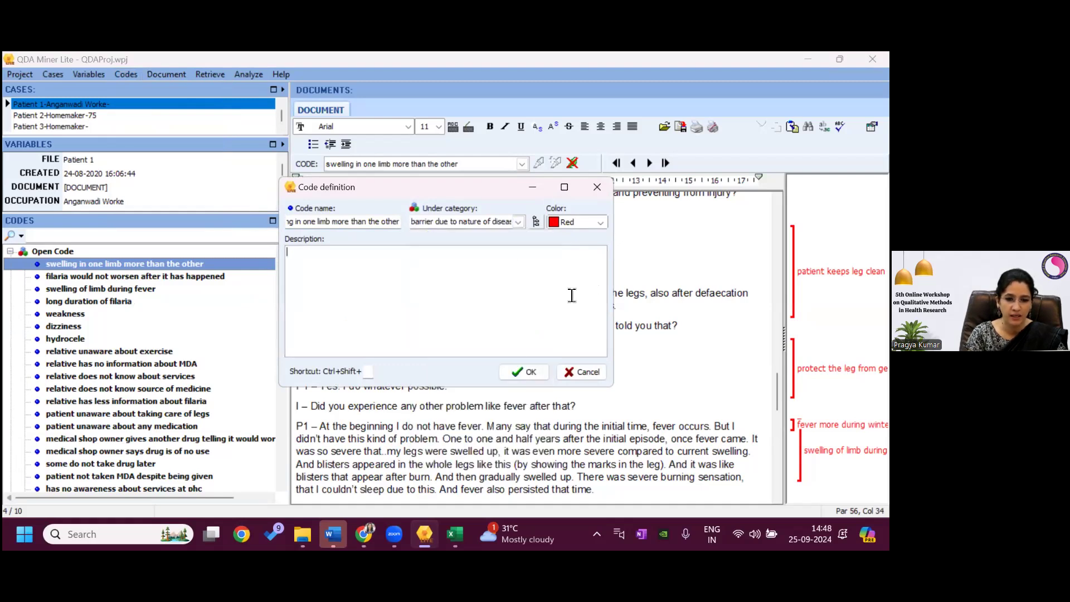
{"action": "left_click", "coordinate": [515, 370]}
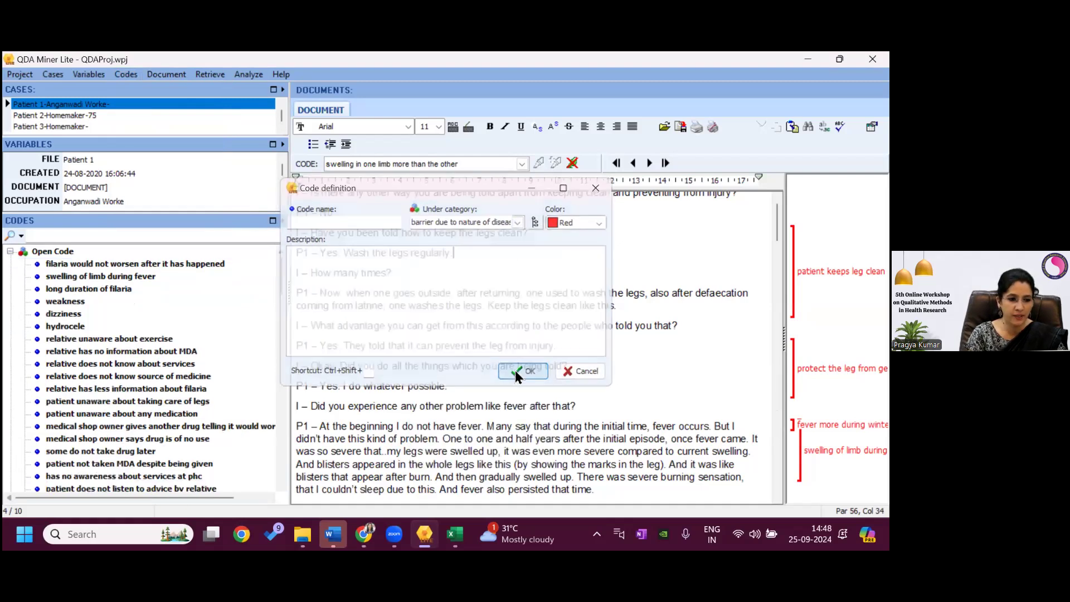
Move the open code "swelling of limb during fever" into the category "barrier due to nature of disease" and check the category's codes
{"action": "left_click", "coordinate": [177, 264]}
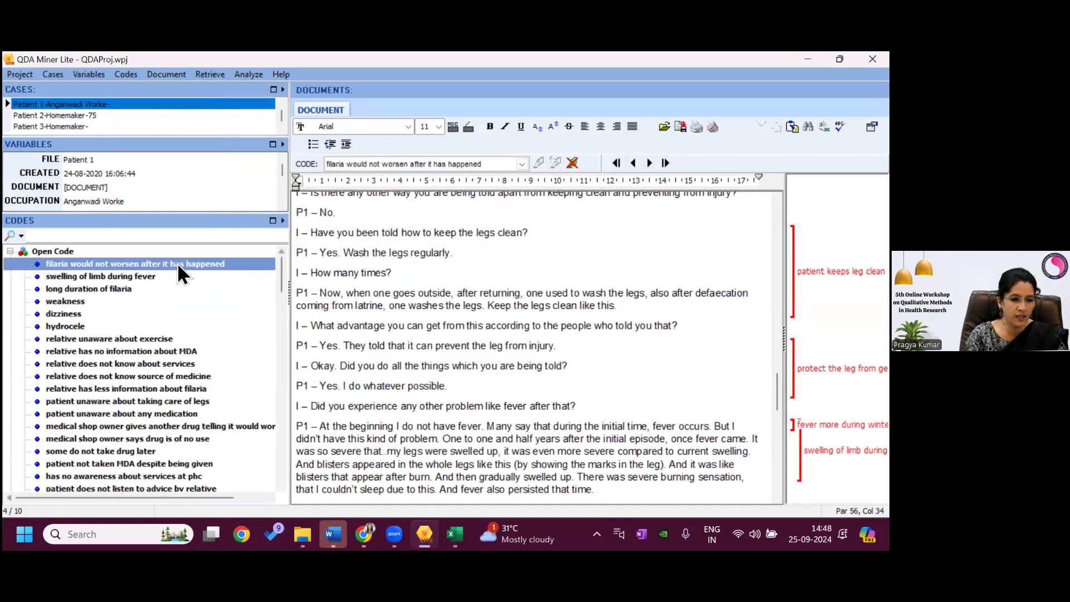
{"action": "left_click", "coordinate": [146, 276]}
{"action": "right_click", "coordinate": [147, 275]}
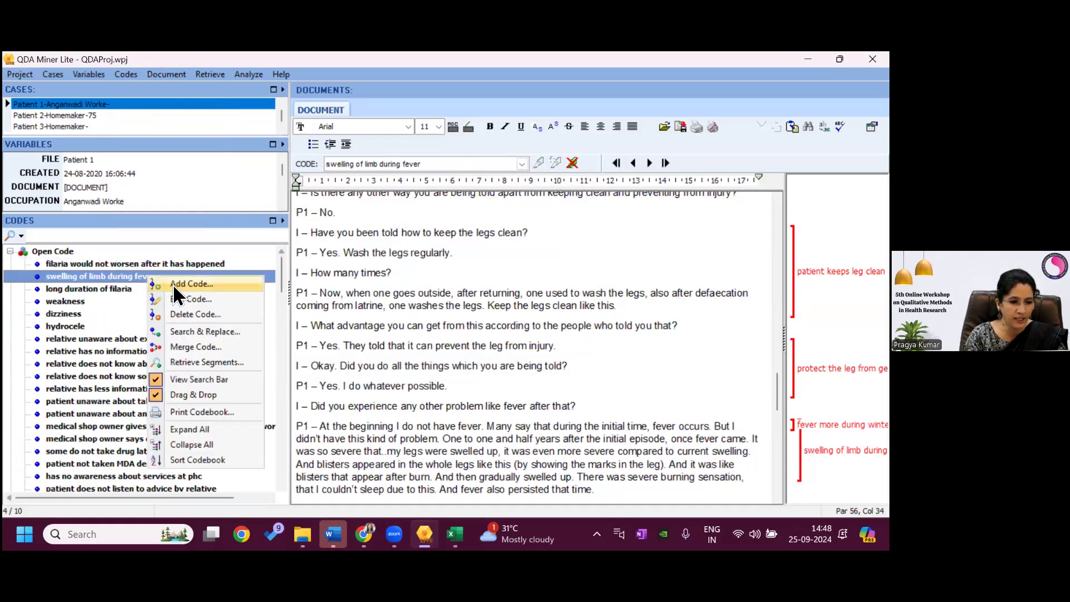
{"action": "left_click", "coordinate": [180, 299]}
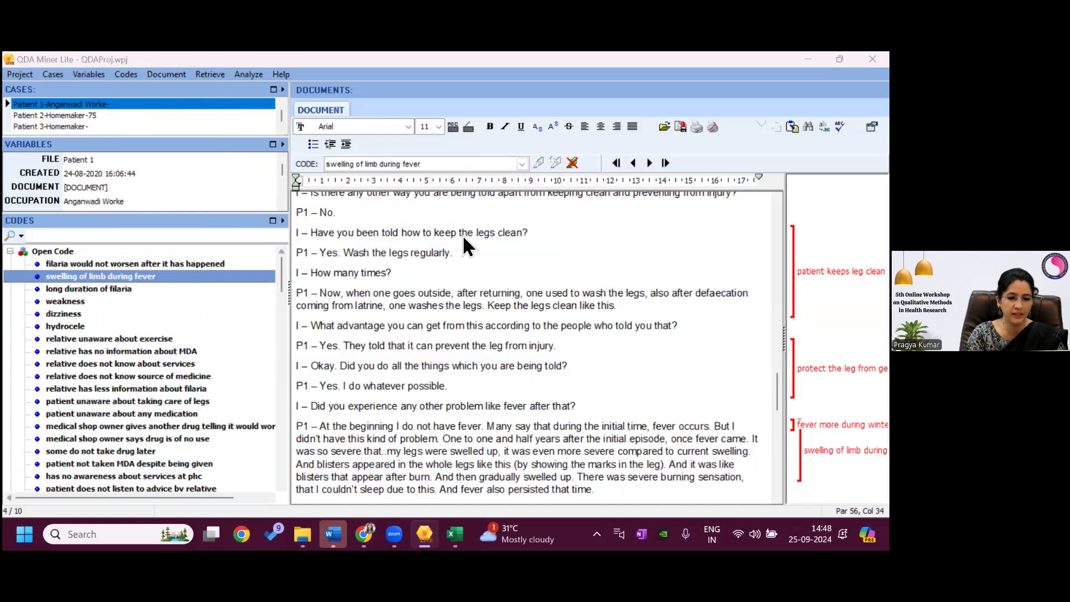
{"action": "left_click", "coordinate": [518, 221]}
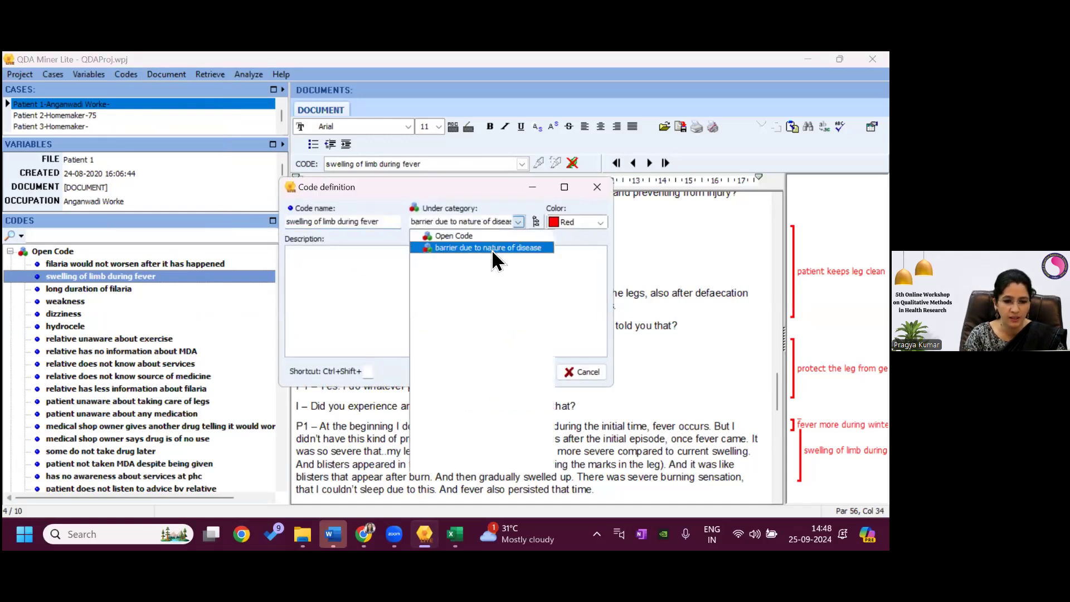
{"action": "left_click", "coordinate": [582, 285]}
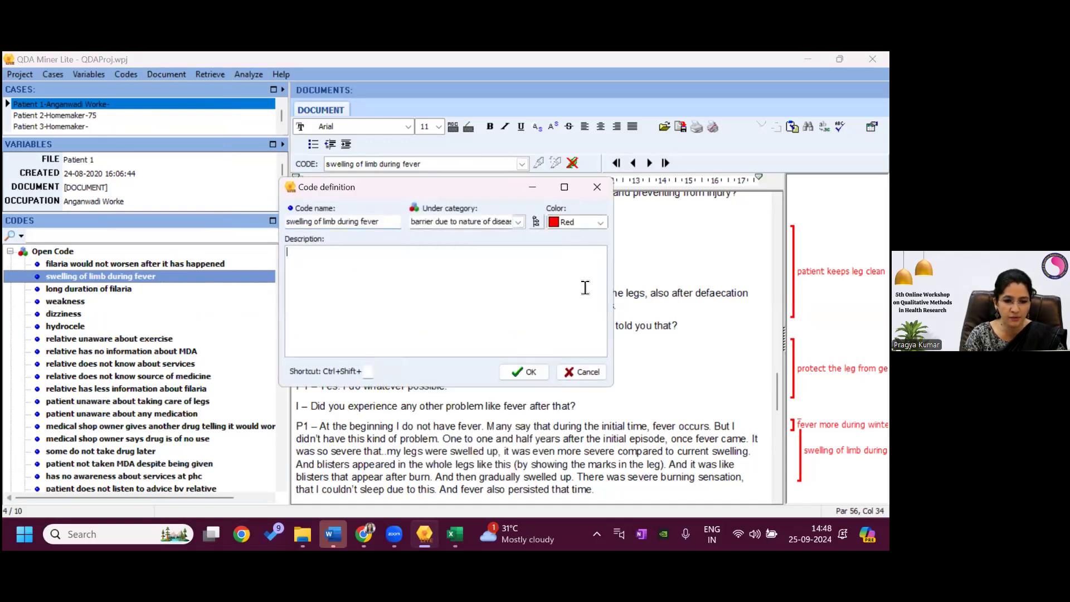
{"action": "left_click", "coordinate": [523, 371]}
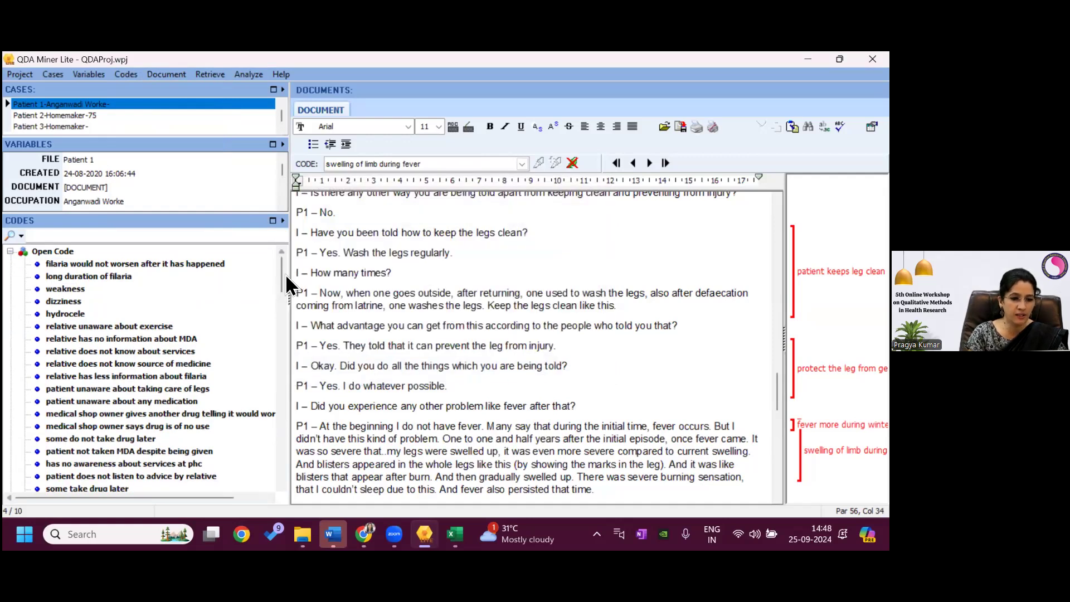
{"action": "left_click_drag", "start_coordinate": [282, 272], "coordinate": [283, 463]}
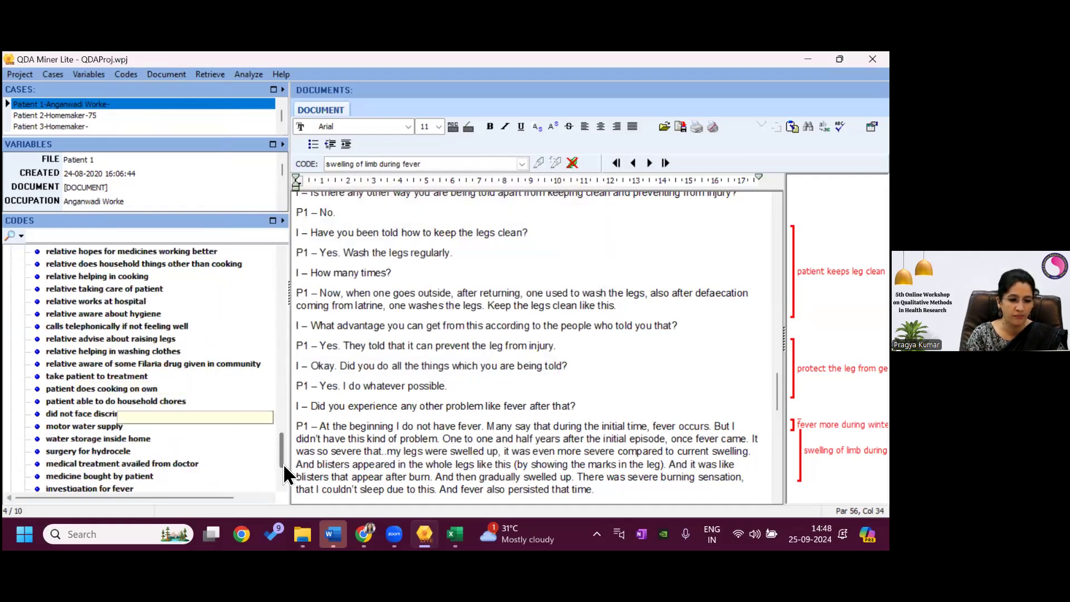
{"action": "left_click", "coordinate": [107, 475]}
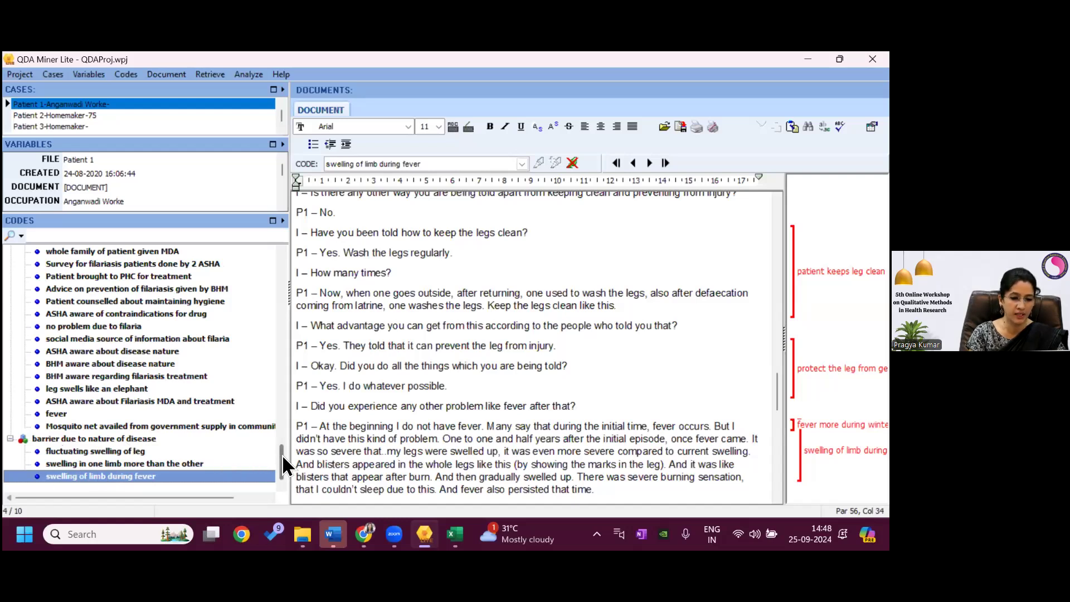
Move the open code "long duration of filaria" into the category "barrier due to nature of disease"
{"action": "left_click_drag", "start_coordinate": [276, 335], "coordinate": [282, 296]}
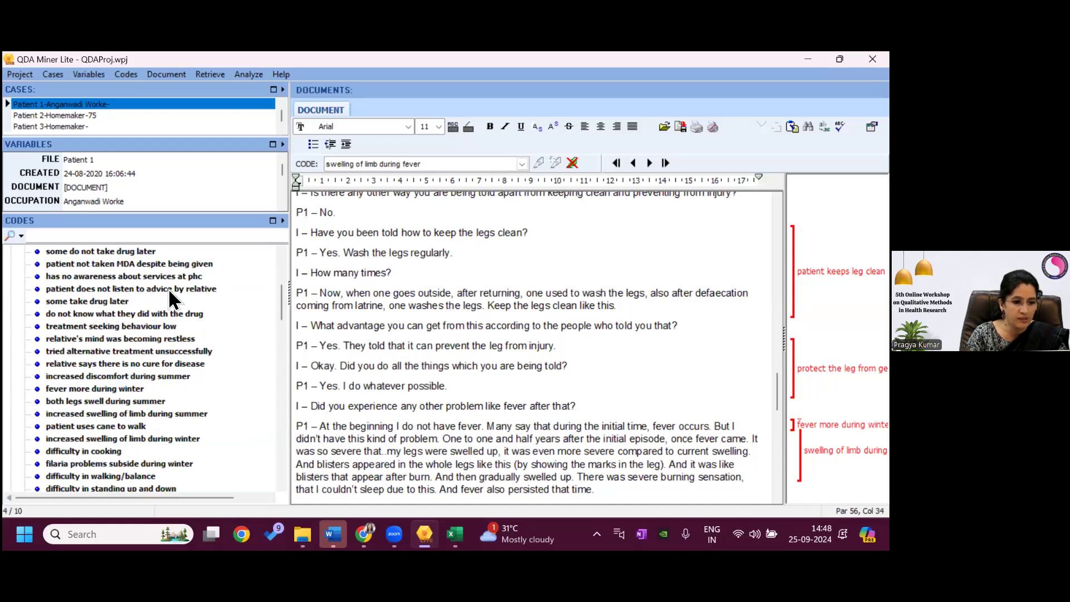
{"action": "left_click", "coordinate": [282, 263]}
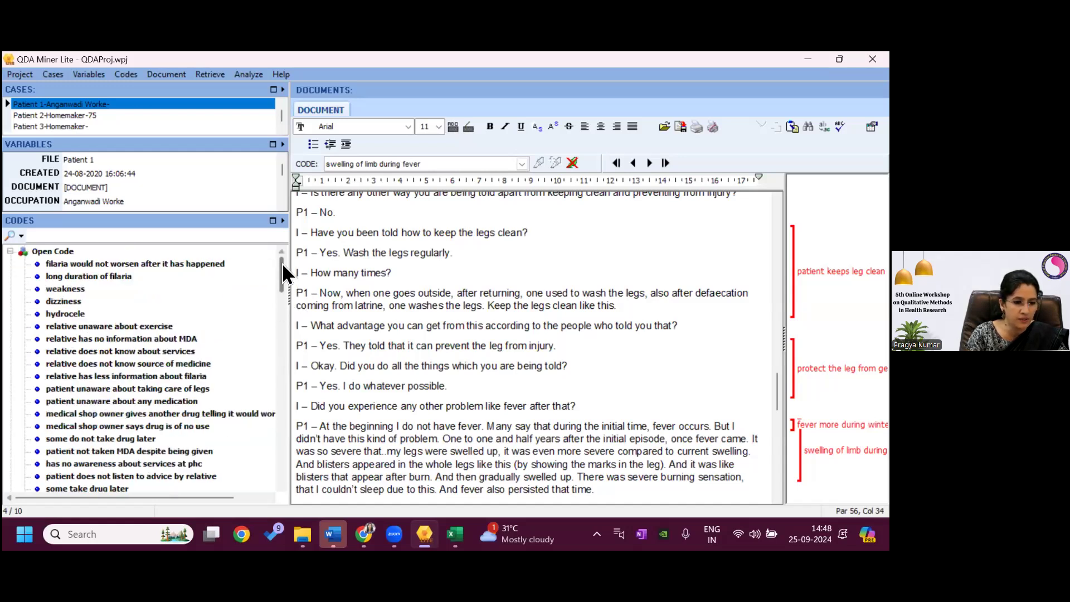
{"action": "left_click", "coordinate": [110, 276]}
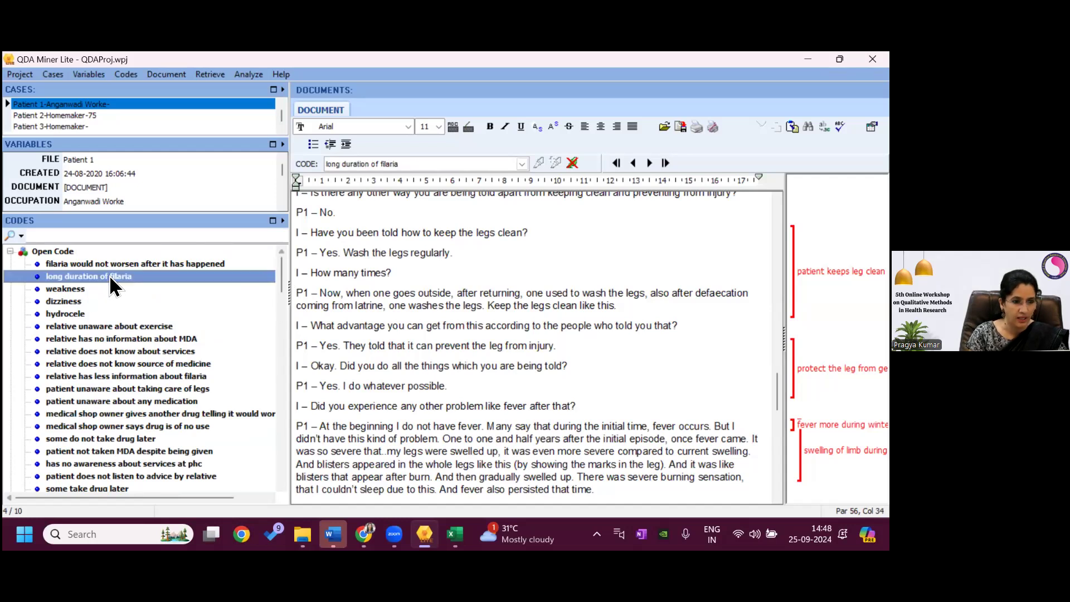
{"action": "right_click", "coordinate": [110, 275]}
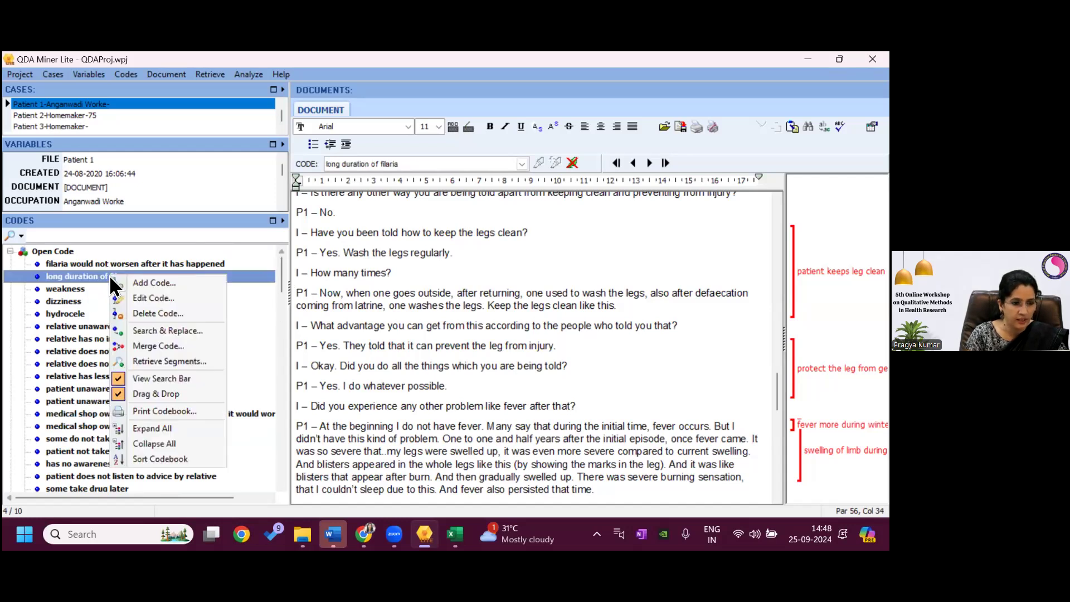
{"action": "left_click", "coordinate": [143, 299]}
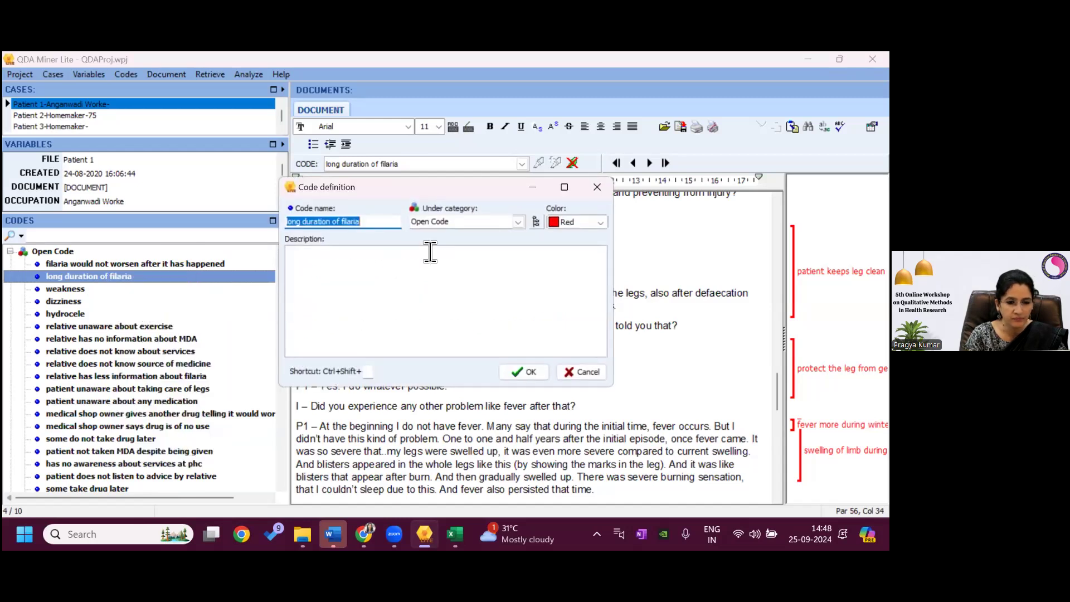
{"action": "left_click", "coordinate": [519, 222]}
{"action": "left_click", "coordinate": [498, 246]}
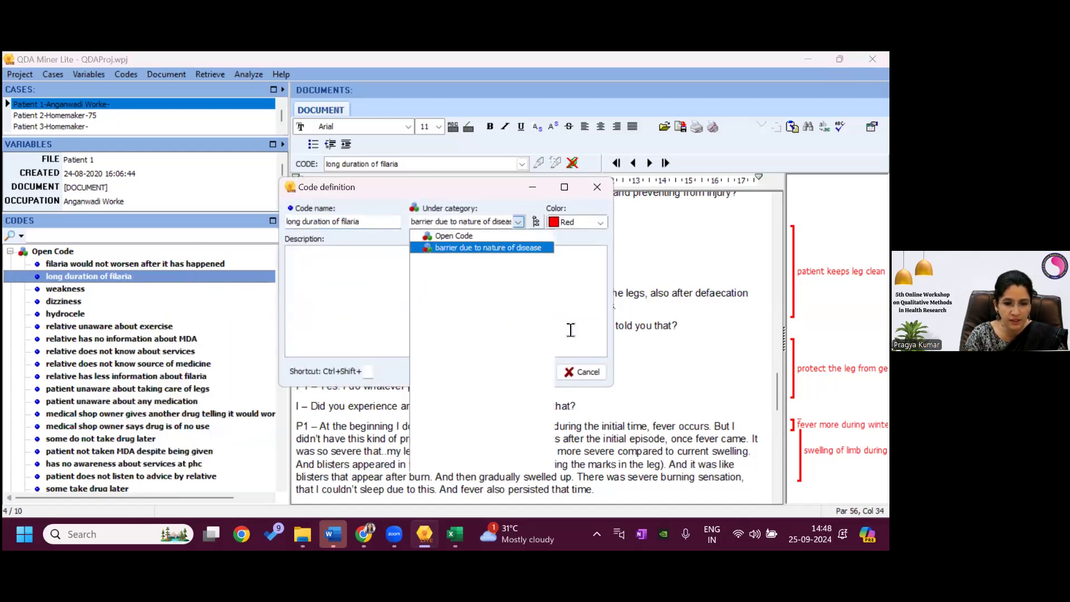
{"action": "left_click", "coordinate": [530, 372]}
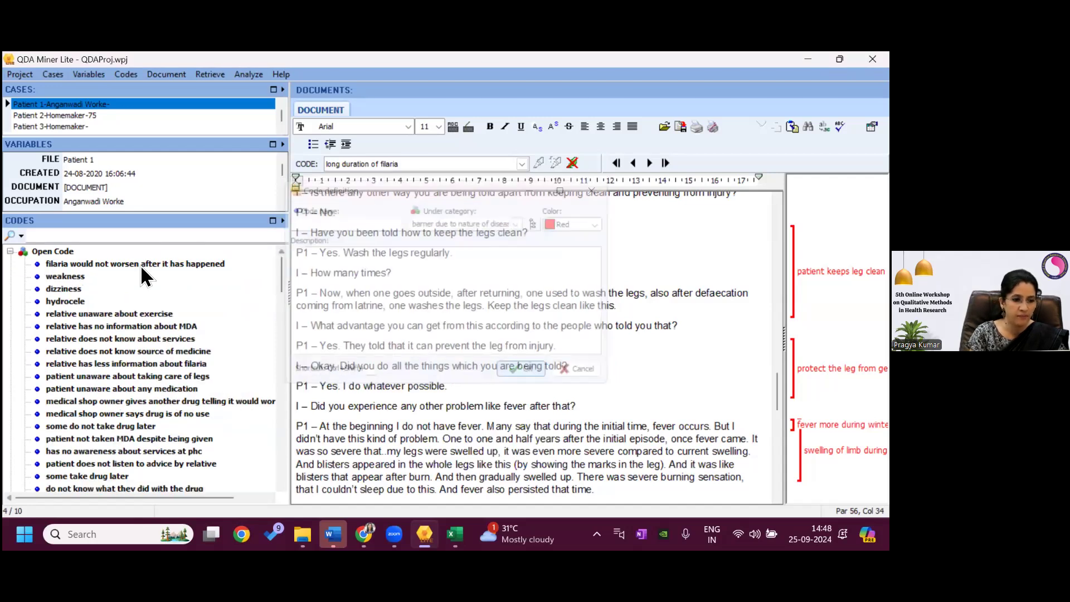
Enlarge the code list area further and move the open code "weakness" below "relative has less information about filaria"
{"action": "left_click", "coordinate": [66, 276]}
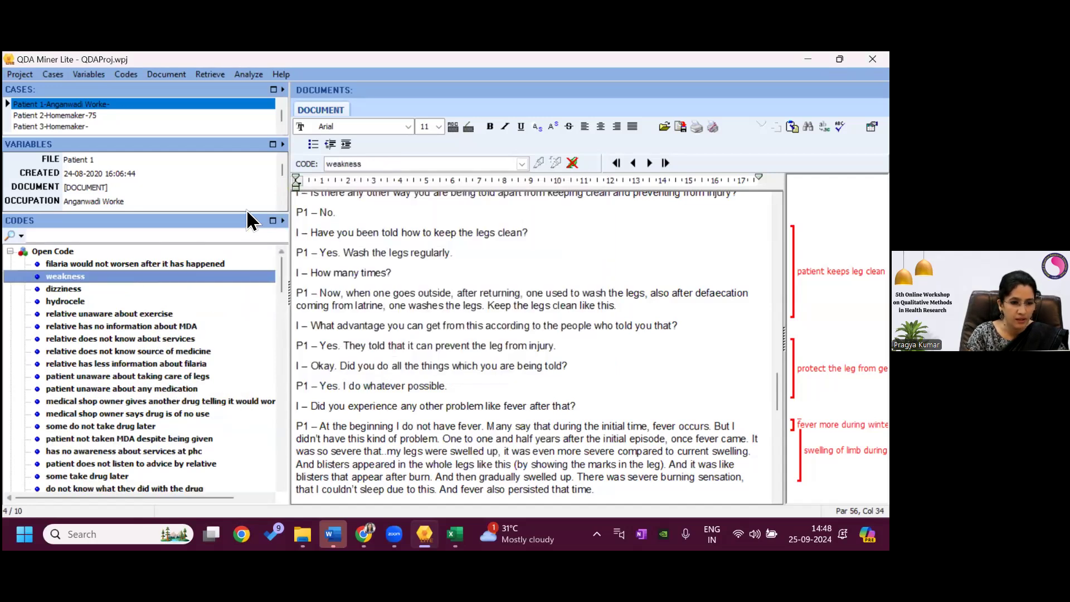
{"action": "left_click_drag", "start_coordinate": [251, 212], "coordinate": [252, 175]}
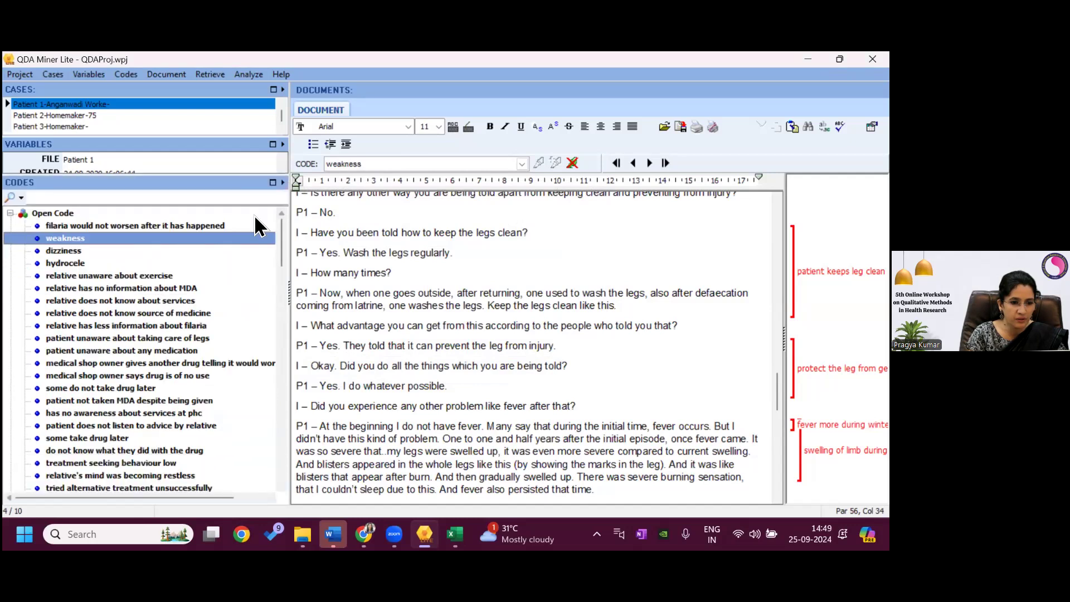
{"action": "left_click_drag", "start_coordinate": [97, 235], "coordinate": [166, 342]}
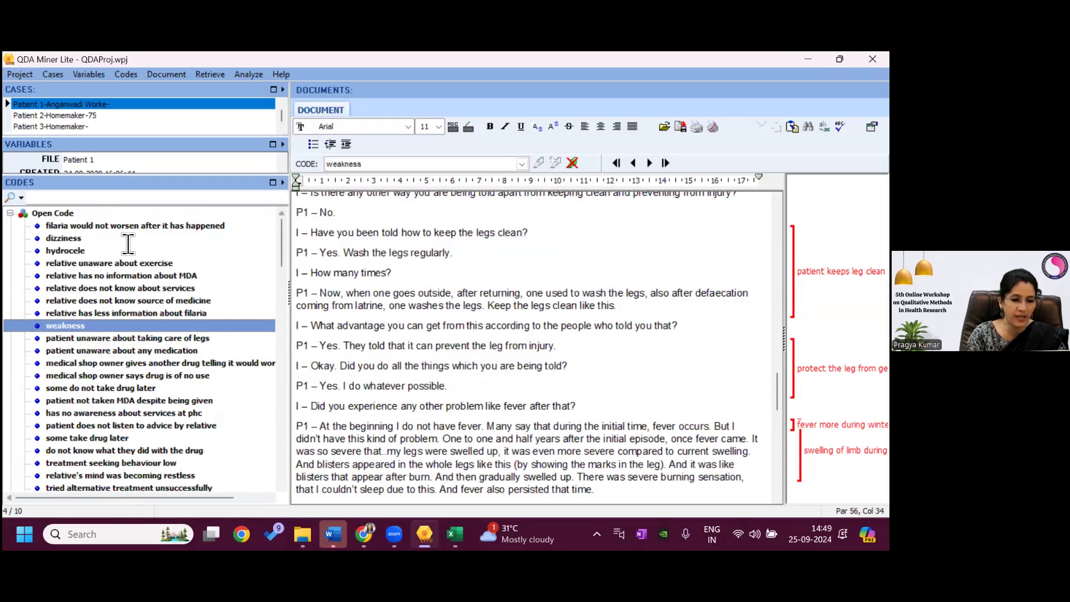
Move the open code "dizziness" into the category "barrier due to nature of disease"
{"action": "left_click", "coordinate": [78, 238]}
{"action": "right_click", "coordinate": [78, 238]}
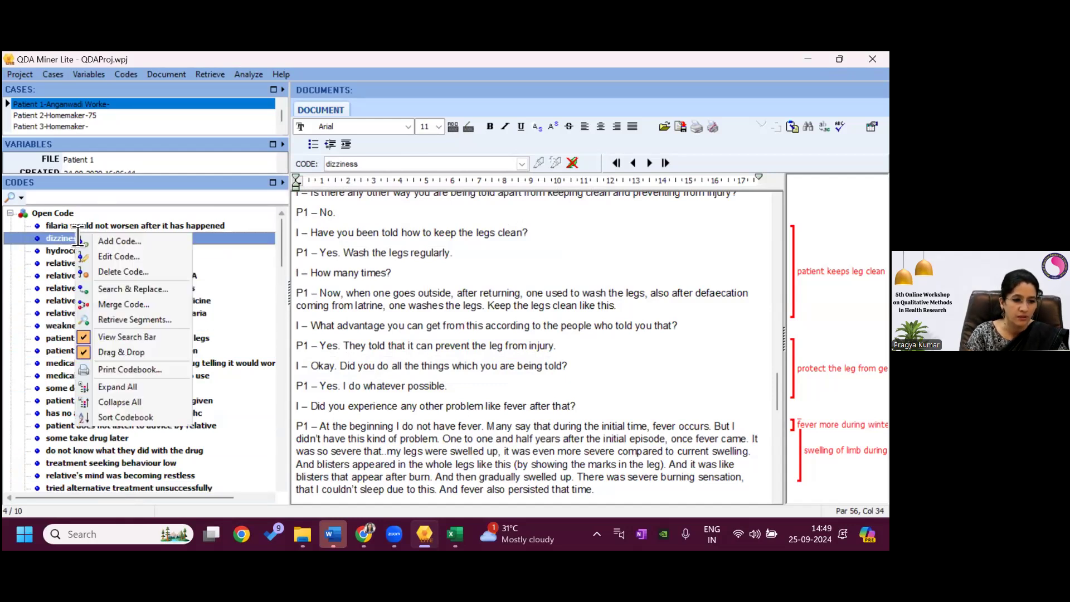
{"action": "left_click", "coordinate": [109, 257]}
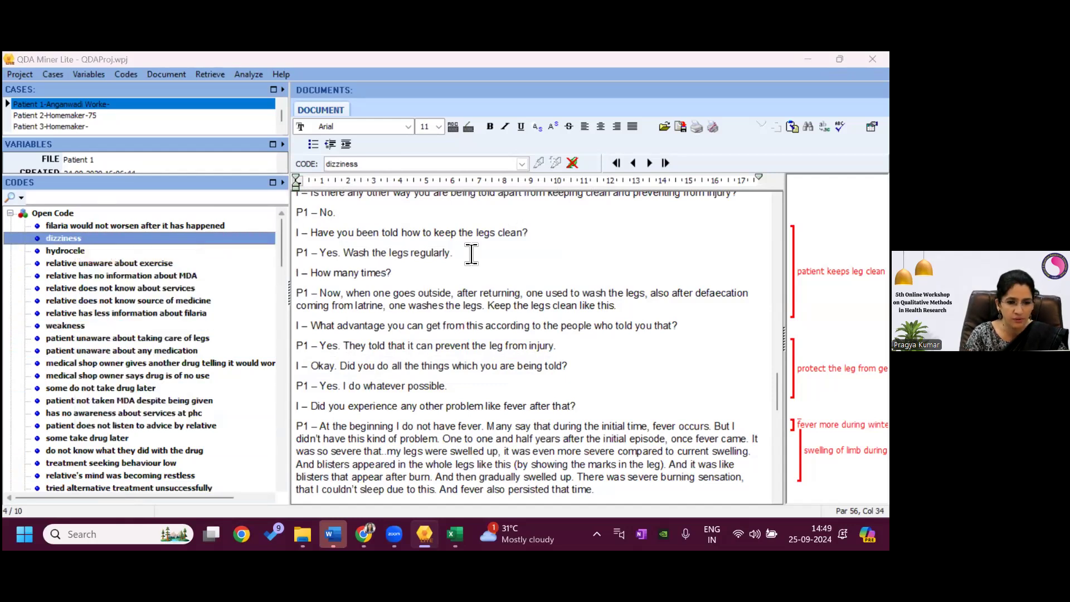
{"action": "left_click", "coordinate": [518, 222]}
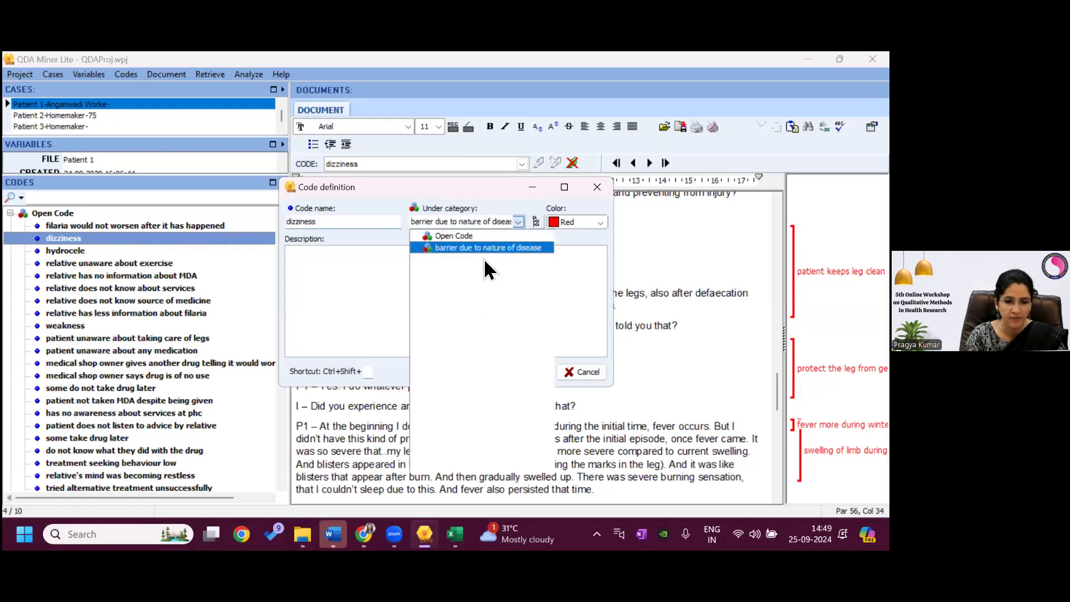
{"action": "left_click", "coordinate": [573, 323]}
{"action": "left_click", "coordinate": [528, 373]}
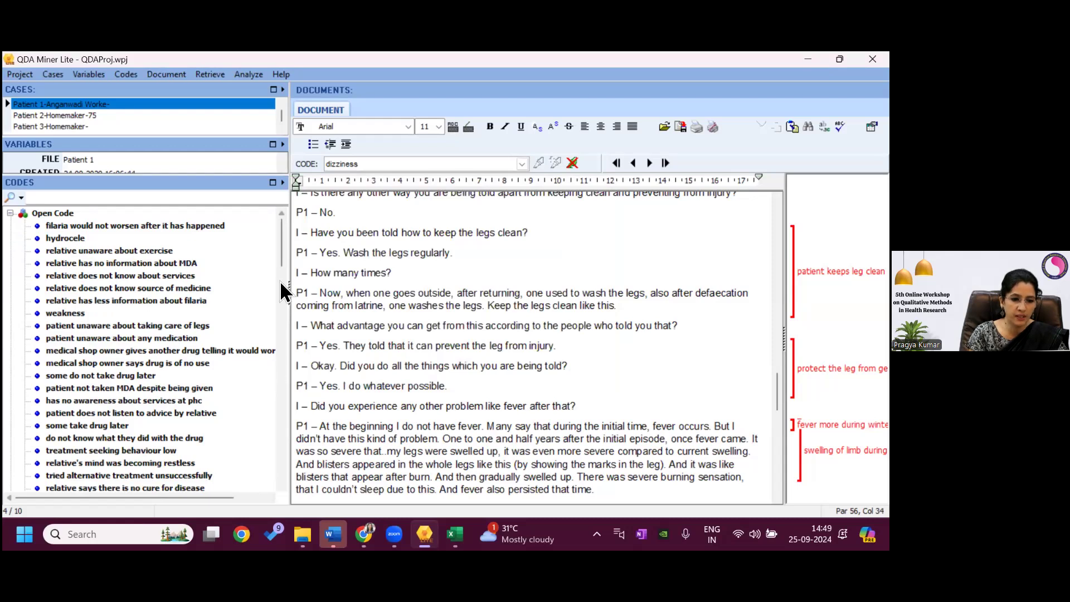
Check the category headings on the Code to Category_Final sheet of Filaria_Codebook in Excel, and return to QDA Miner Lite
{"action": "mouse_move", "coordinate": [455, 534]}
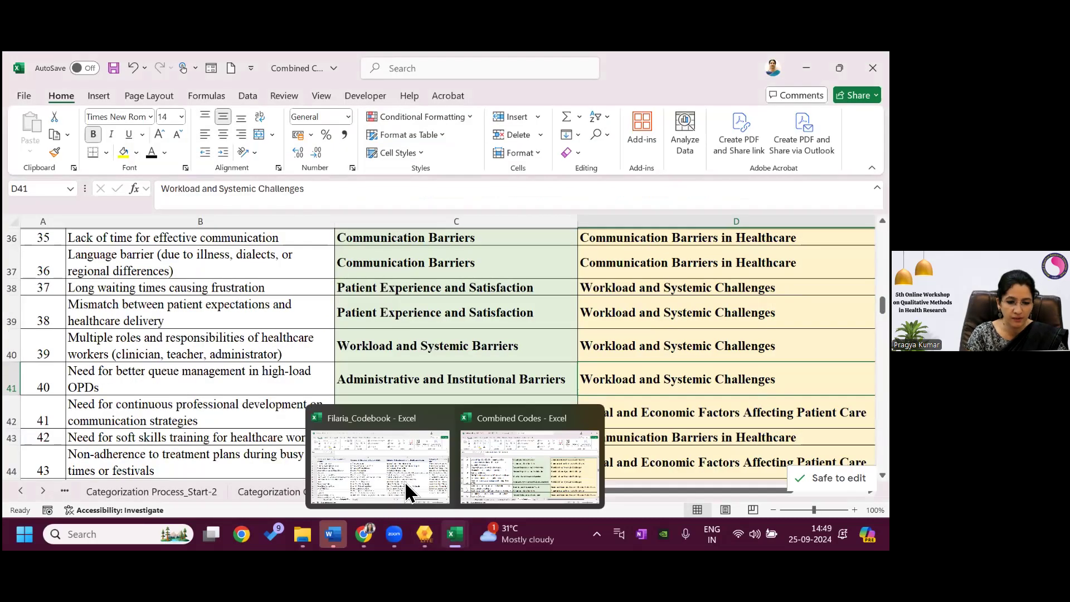
{"action": "left_click", "coordinate": [404, 480]}
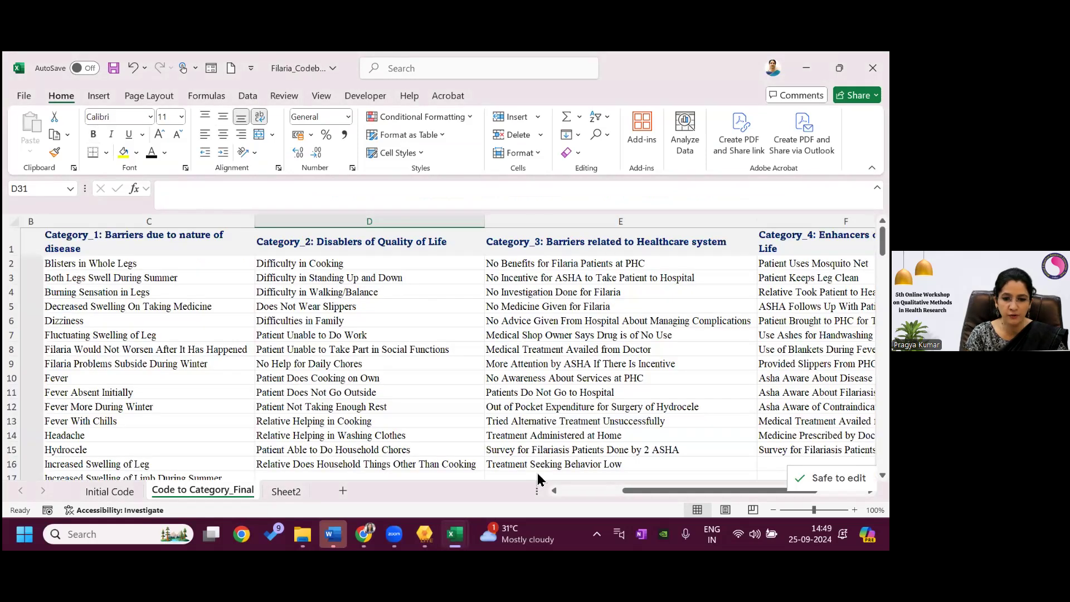
{"action": "mouse_move", "coordinate": [394, 533]}
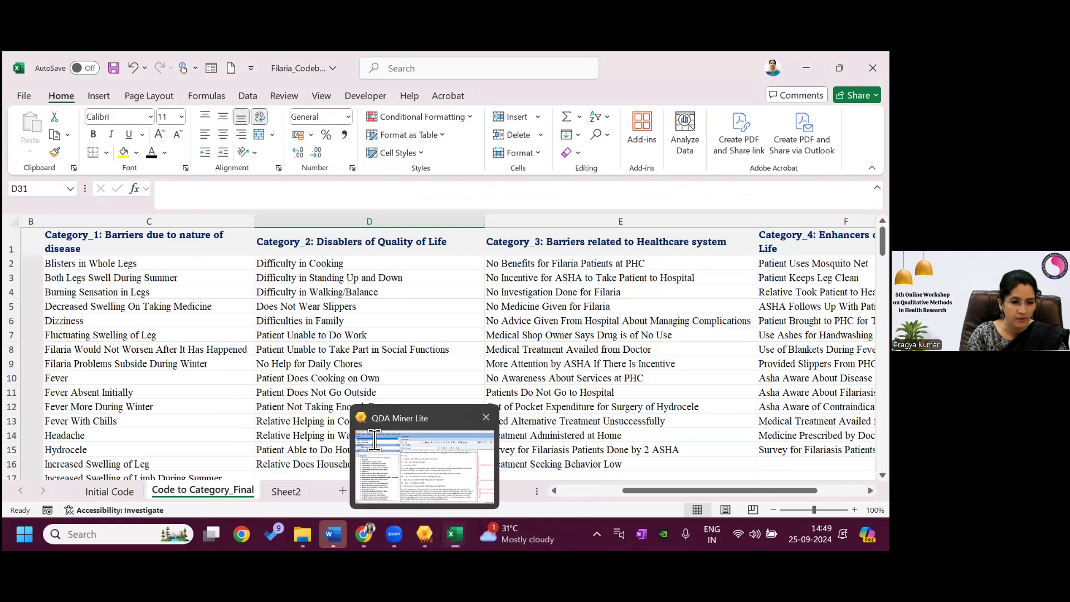
{"action": "left_click", "coordinate": [375, 440]}
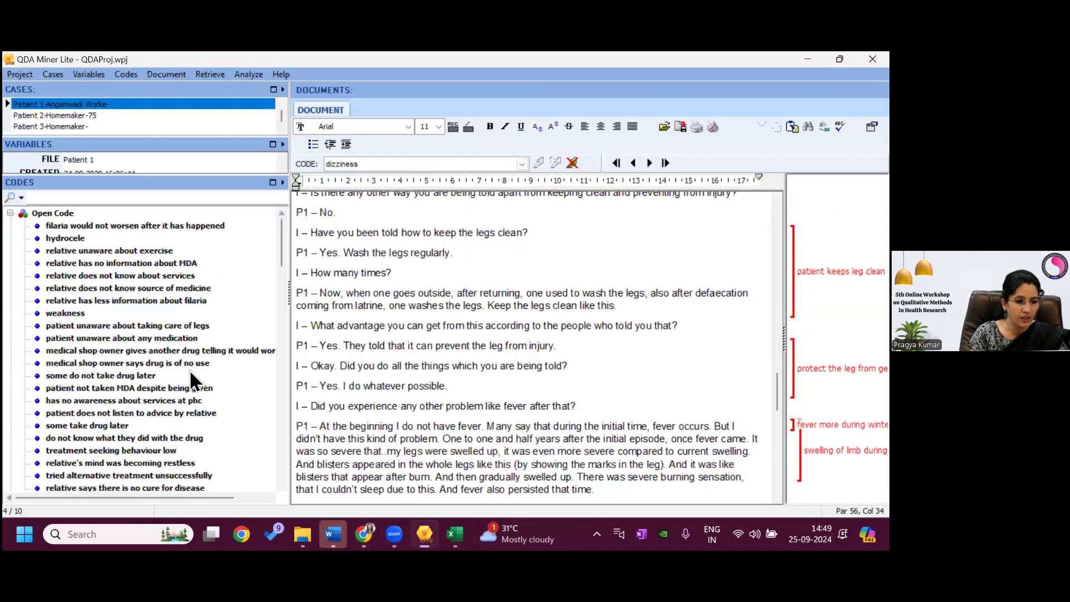
Move the open code "has no awareness about services at phc" into a new category named "health system related barrier"
{"action": "left_click", "coordinate": [167, 401]}
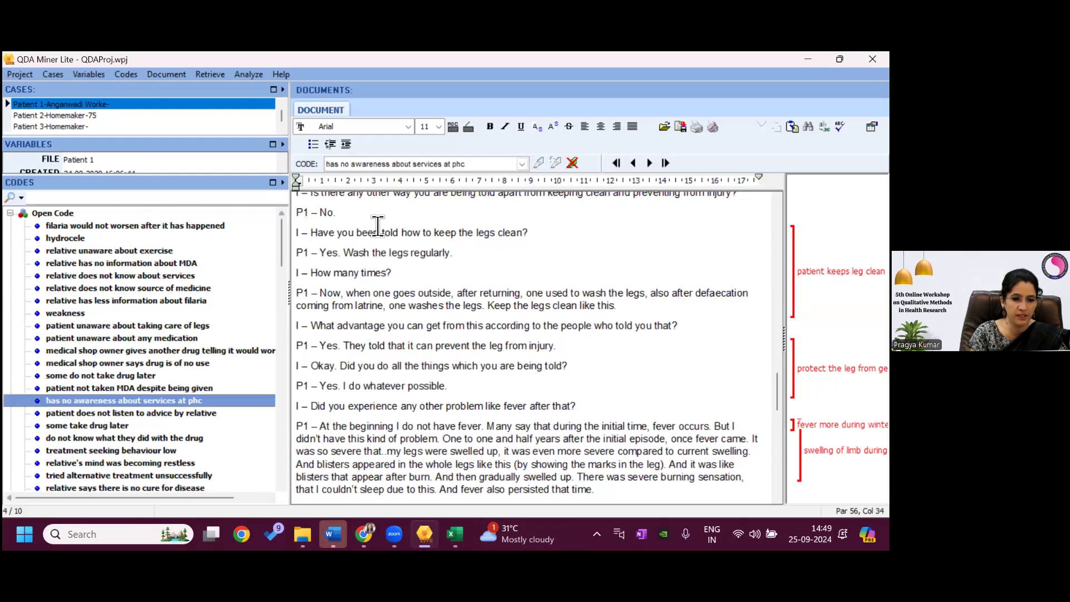
{"action": "right_click", "coordinate": [203, 400]}
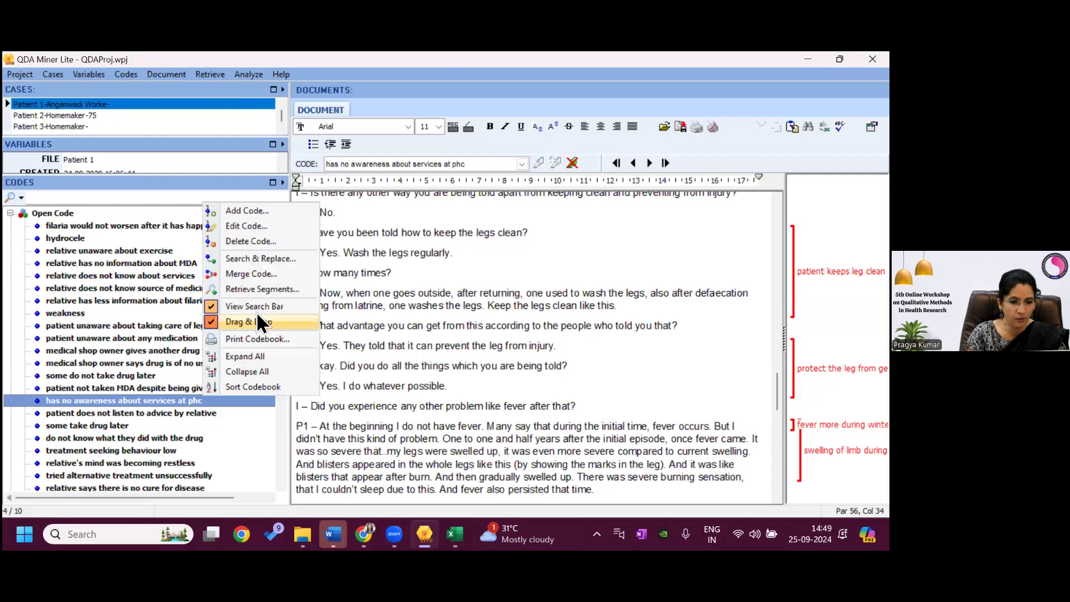
{"action": "left_click", "coordinate": [254, 227]}
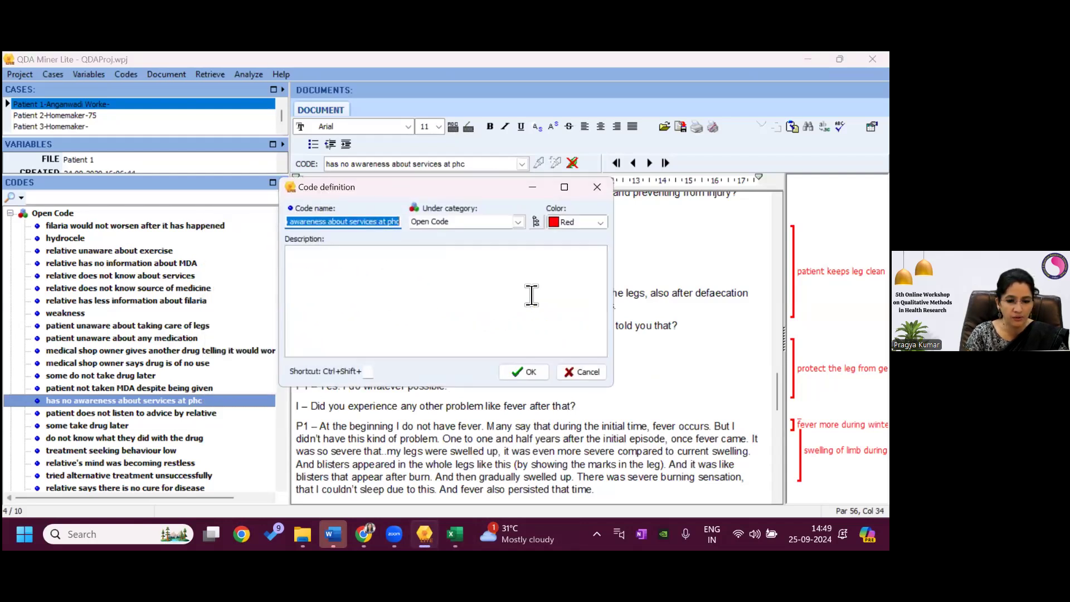
{"action": "left_click", "coordinate": [499, 225]}
{"action": "left_click_drag", "start_coordinate": [500, 226], "coordinate": [412, 222]}
{"action": "type", "text": "he"}
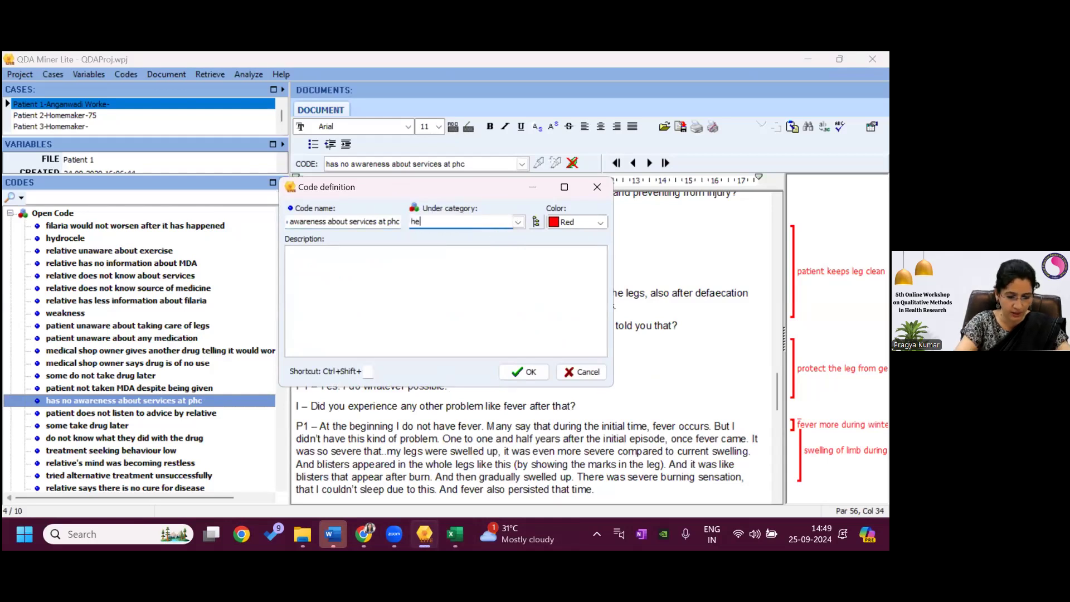
{"action": "type", "text": "alth syst"}
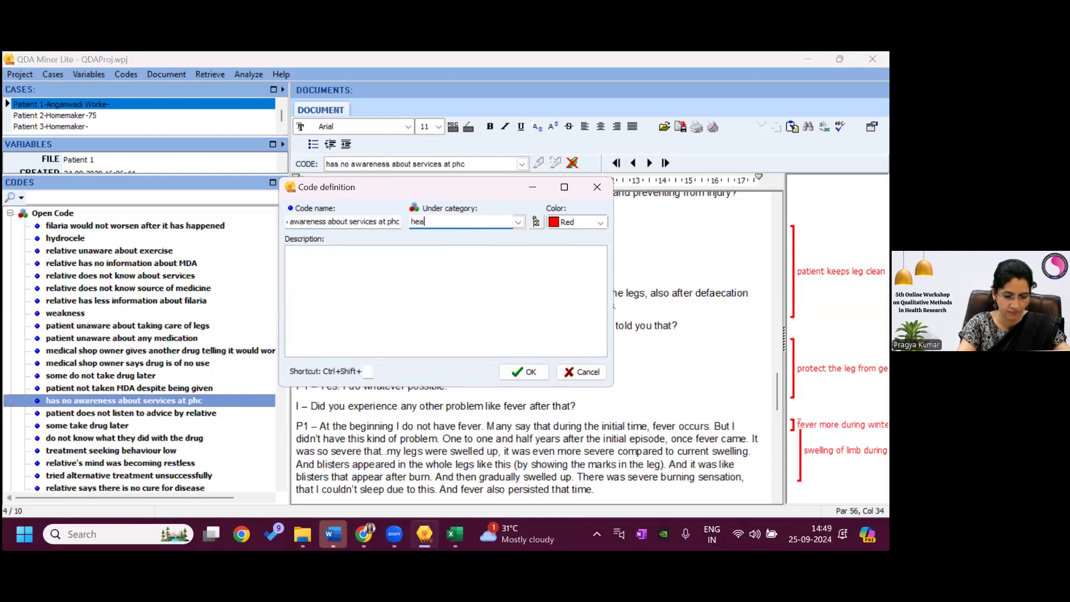
{"action": "type", "text": "em "}
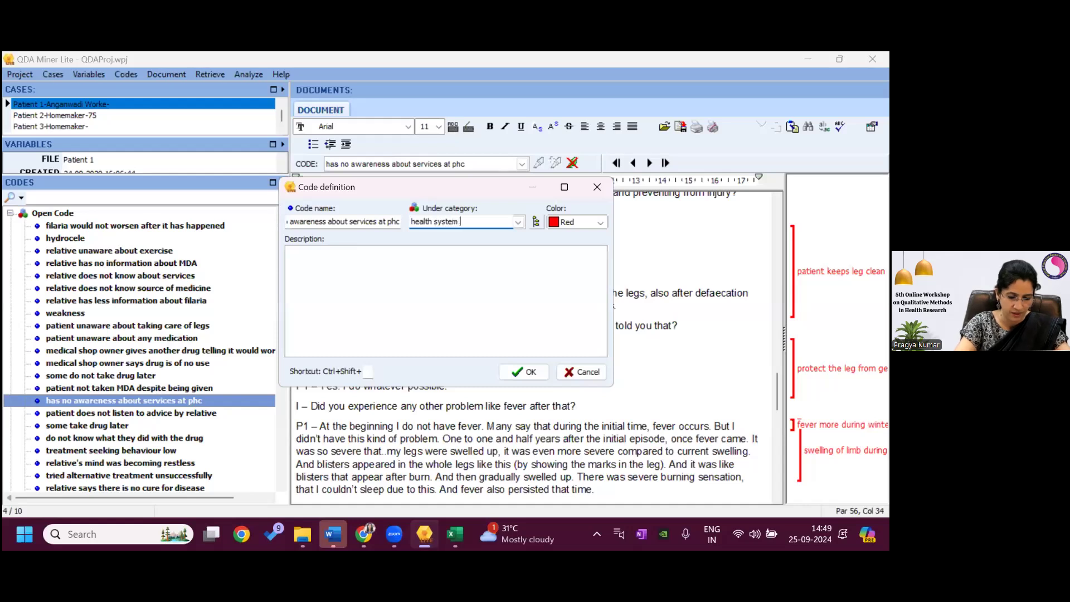
{"action": "type", "text": "related barrier"}
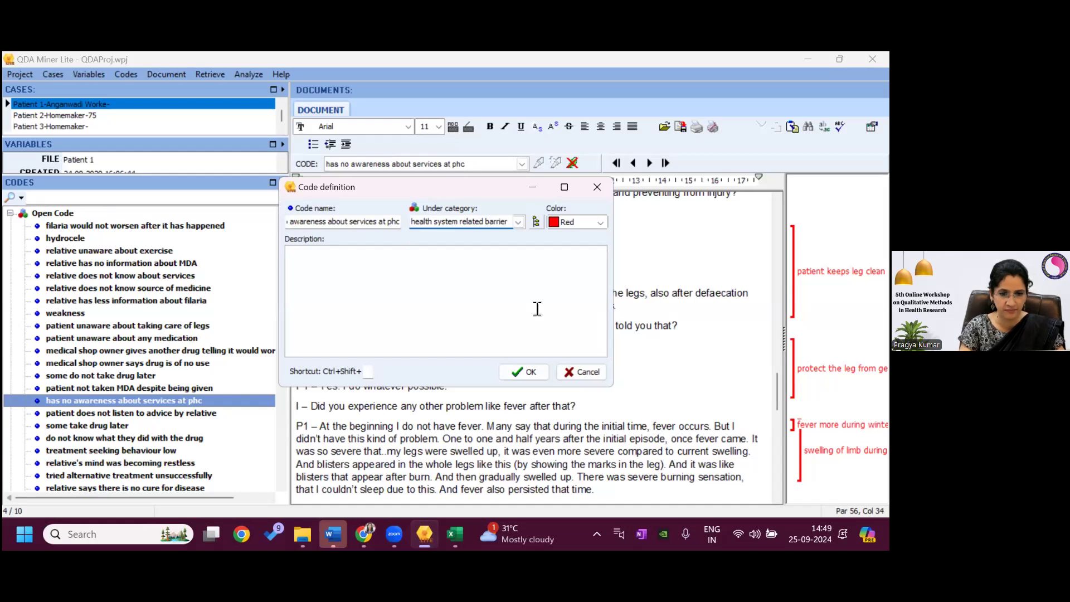
{"action": "left_click", "coordinate": [527, 371]}
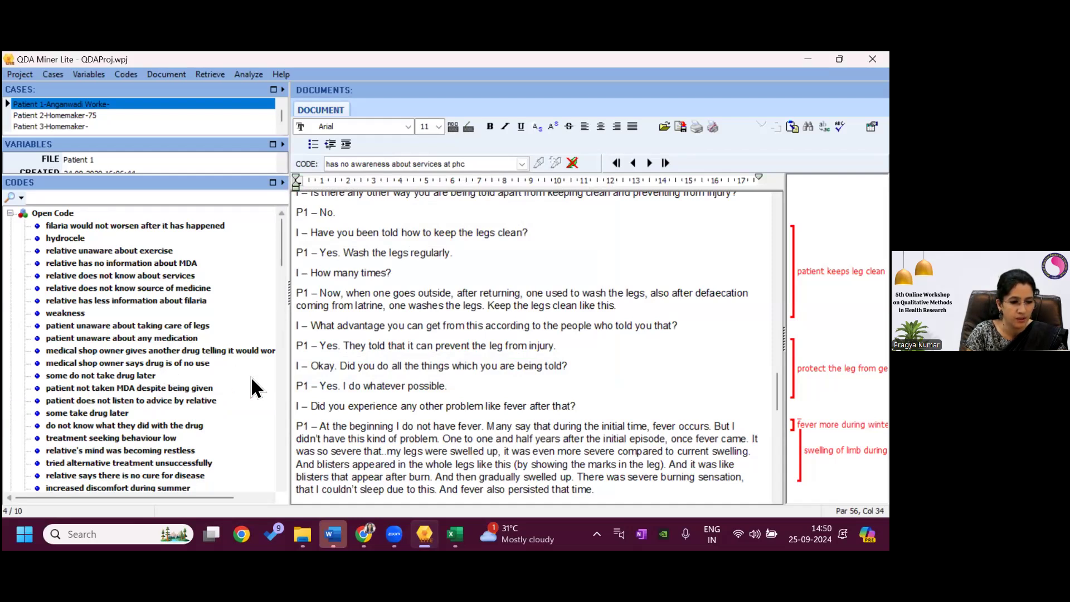
Move the open code "Does not wear slippers" into a new category named "non compliance"
{"action": "left_click_drag", "start_coordinate": [283, 257], "coordinate": [280, 310]}
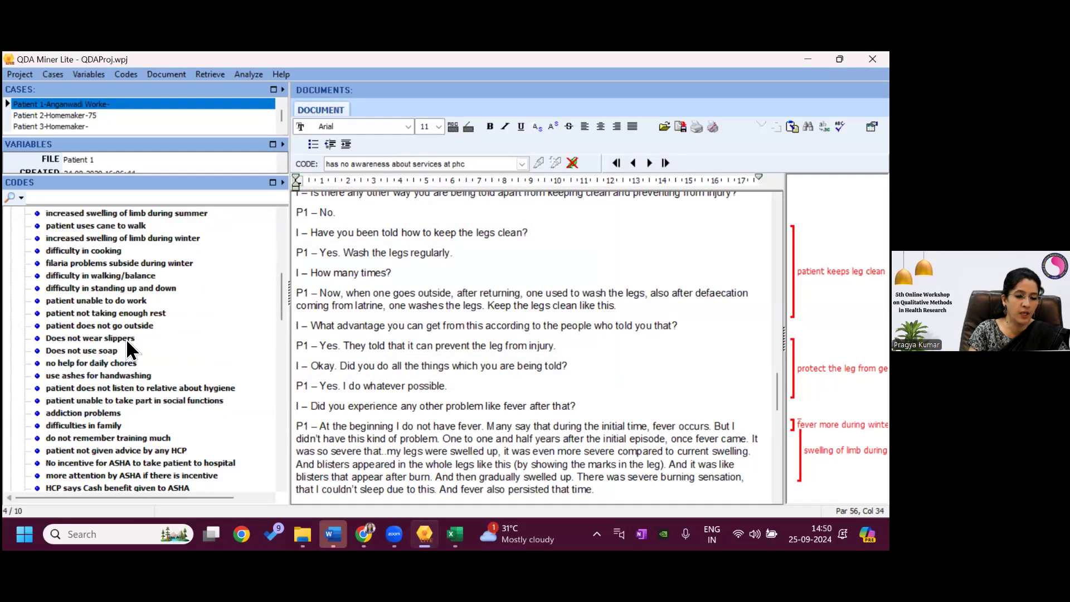
{"action": "right_click", "coordinate": [126, 340]}
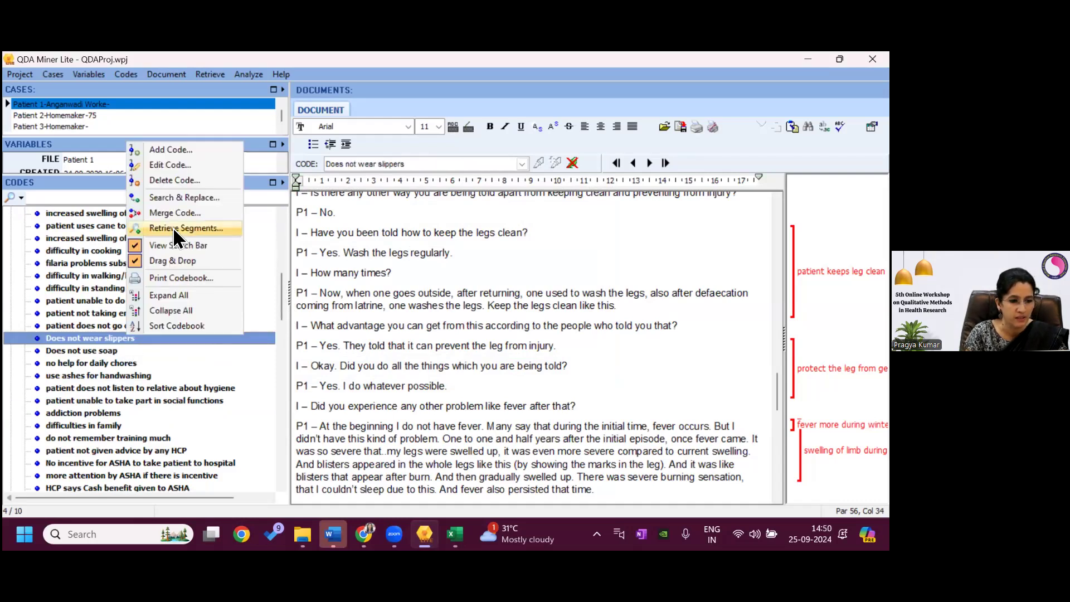
{"action": "left_click", "coordinate": [190, 170]}
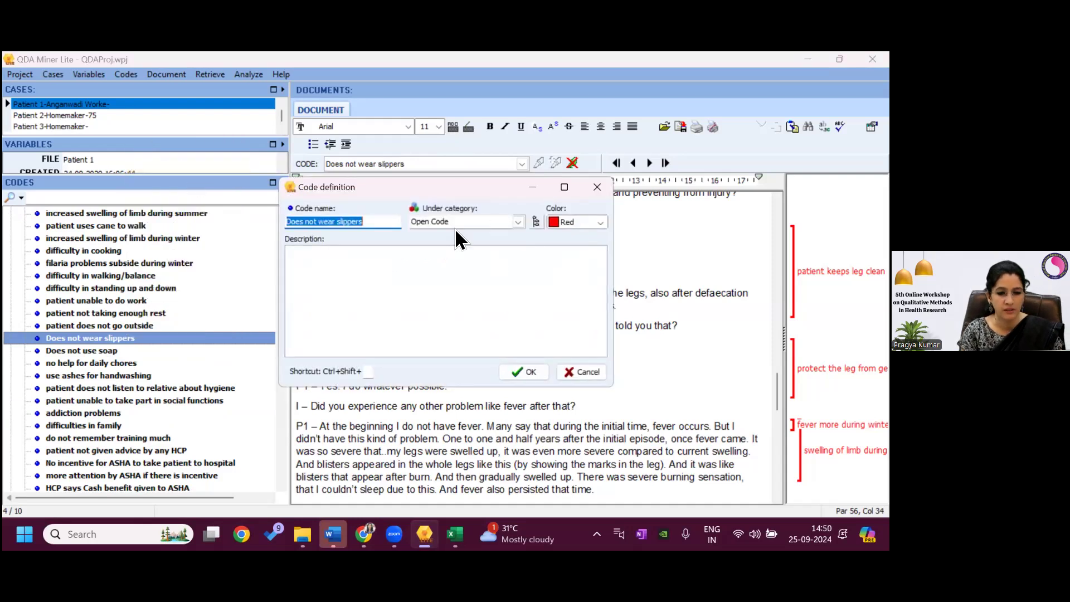
{"action": "left_click_drag", "start_coordinate": [458, 226], "coordinate": [413, 225]}
{"action": "type", "text": "non "}
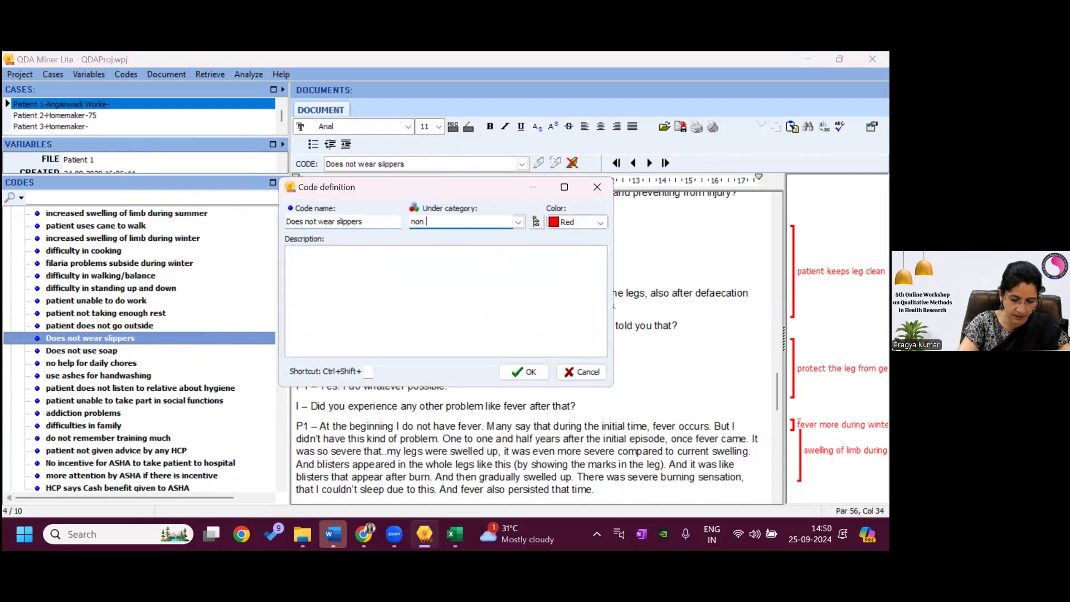
{"action": "type", "text": "compliance"}
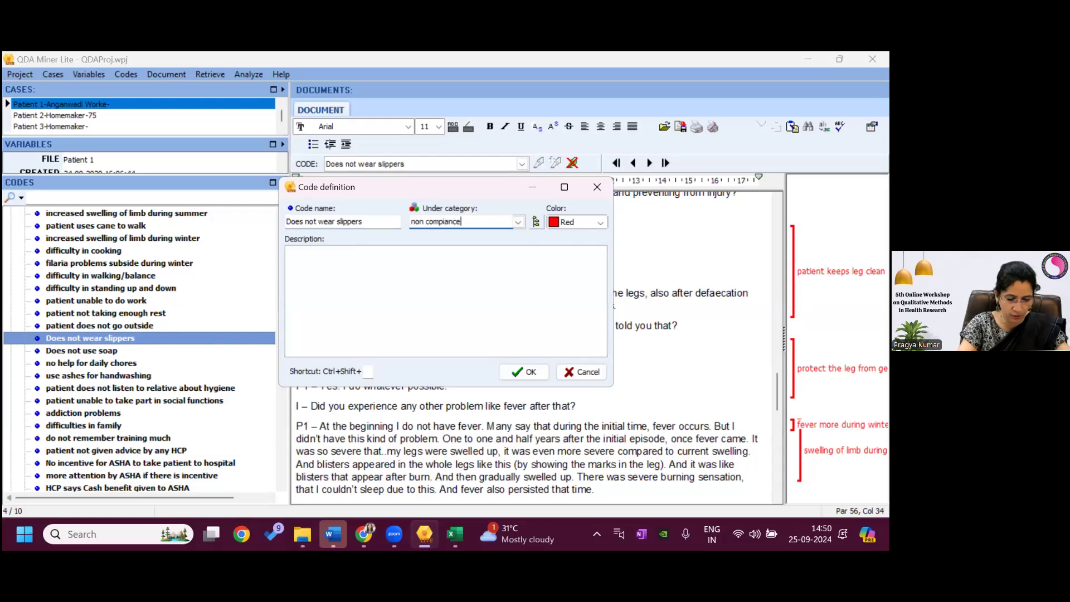
{"action": "left_click", "coordinate": [444, 222]}
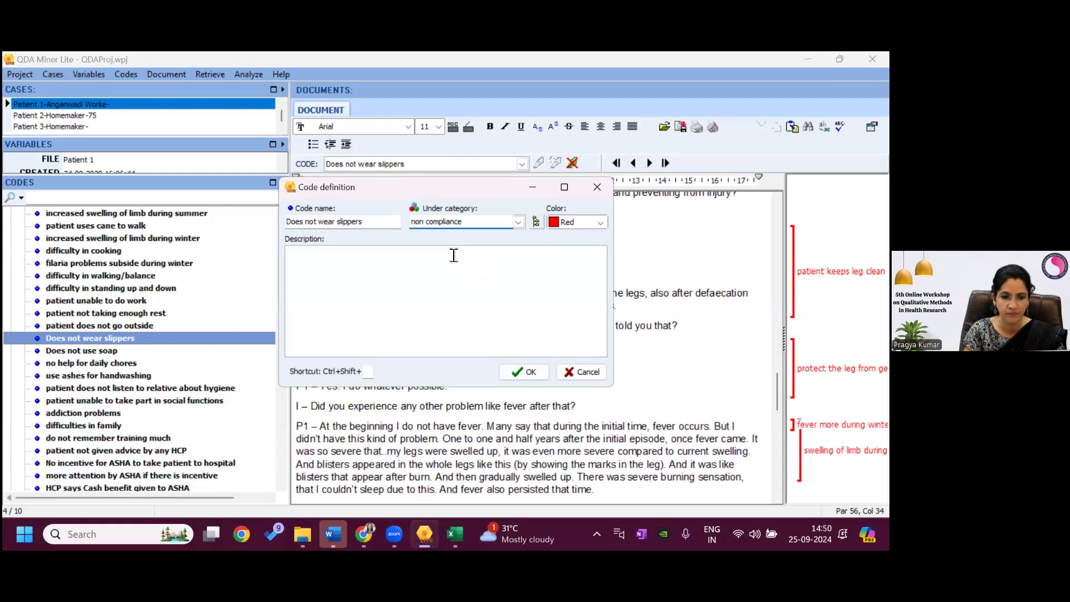
{"action": "left_click", "coordinate": [530, 373]}
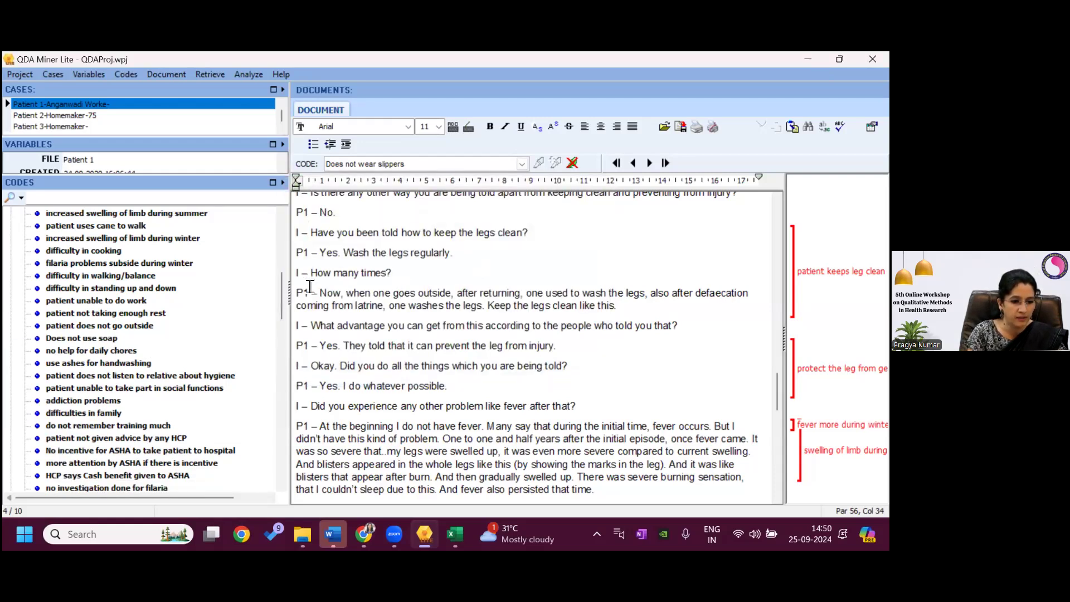
Move the open code "ASHA aware of contraindications for drug" into a new nested category entered as "health system related factors\facilitator"
{"action": "scroll", "coordinate": [90, 325], "scroll_direction": "down", "scroll_amount": 1}
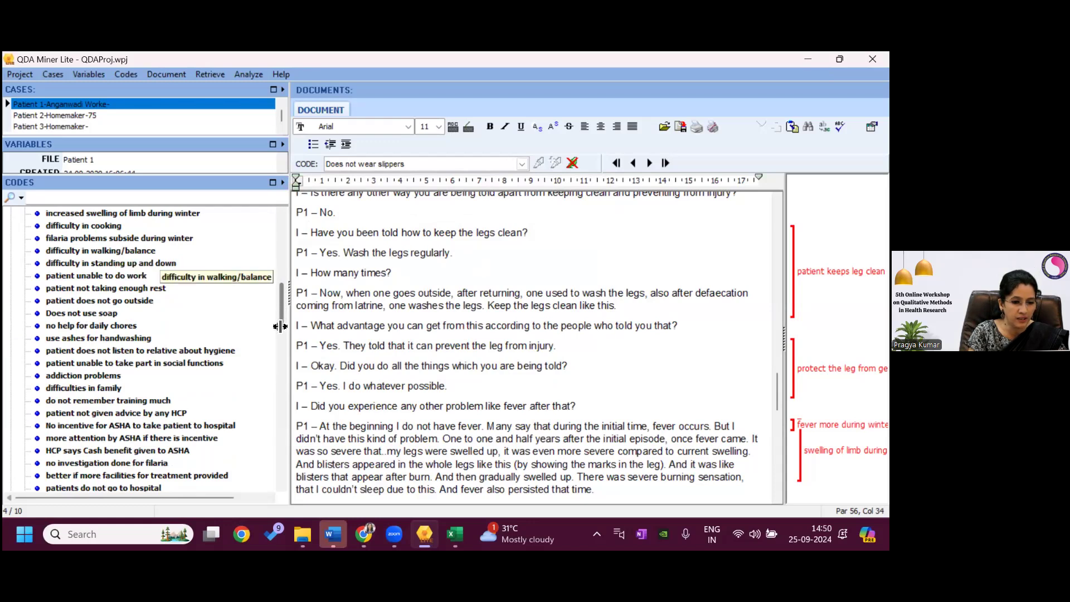
{"action": "scroll", "coordinate": [176, 394], "scroll_direction": "down", "scroll_amount": 3}
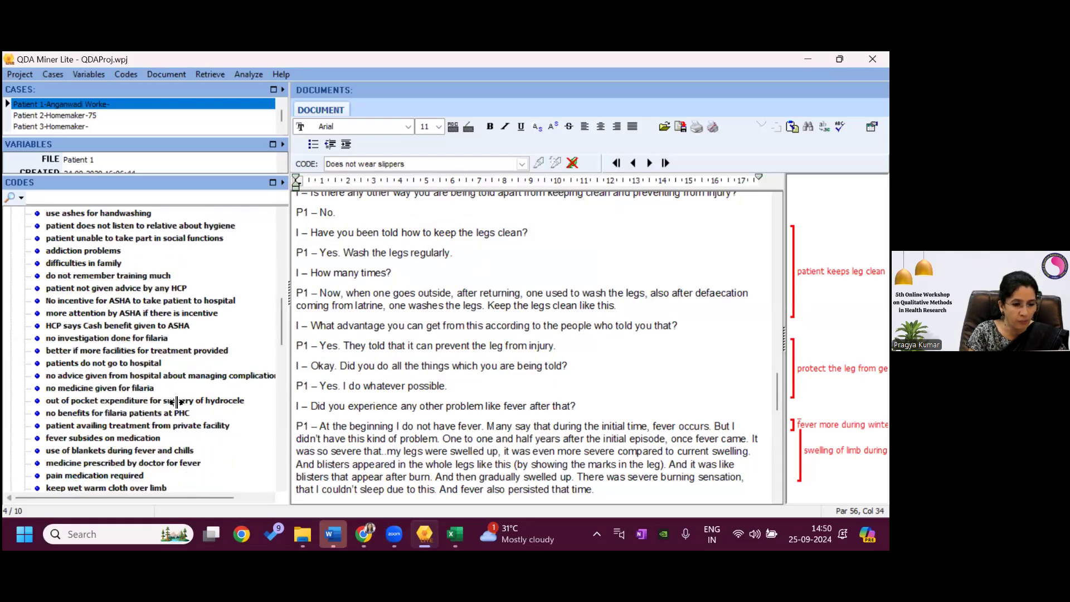
{"action": "left_click", "coordinate": [177, 402]}
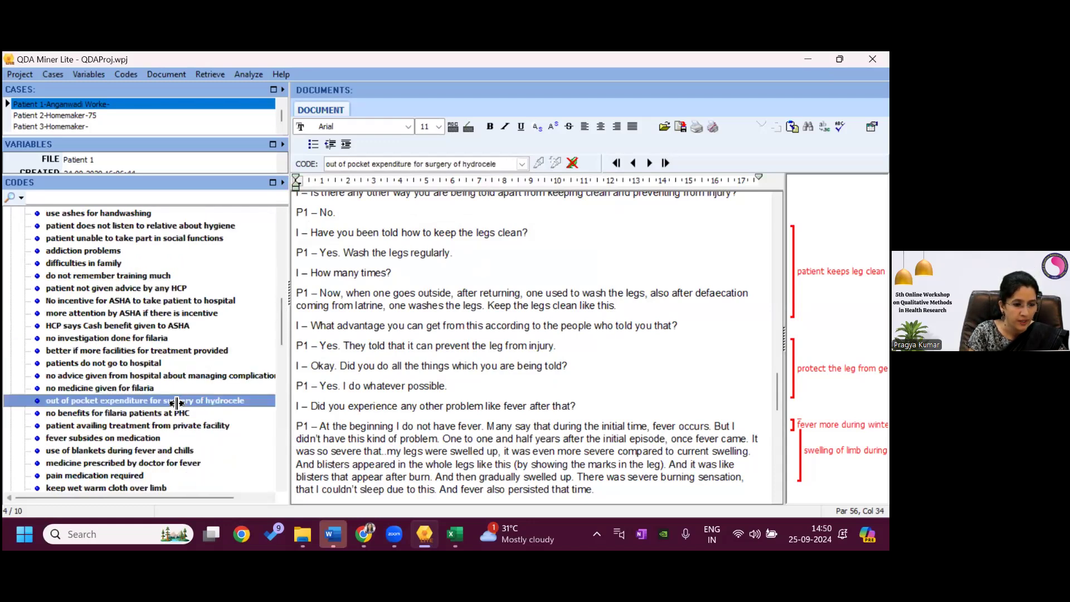
{"action": "left_click_drag", "start_coordinate": [283, 332], "coordinate": [281, 462]}
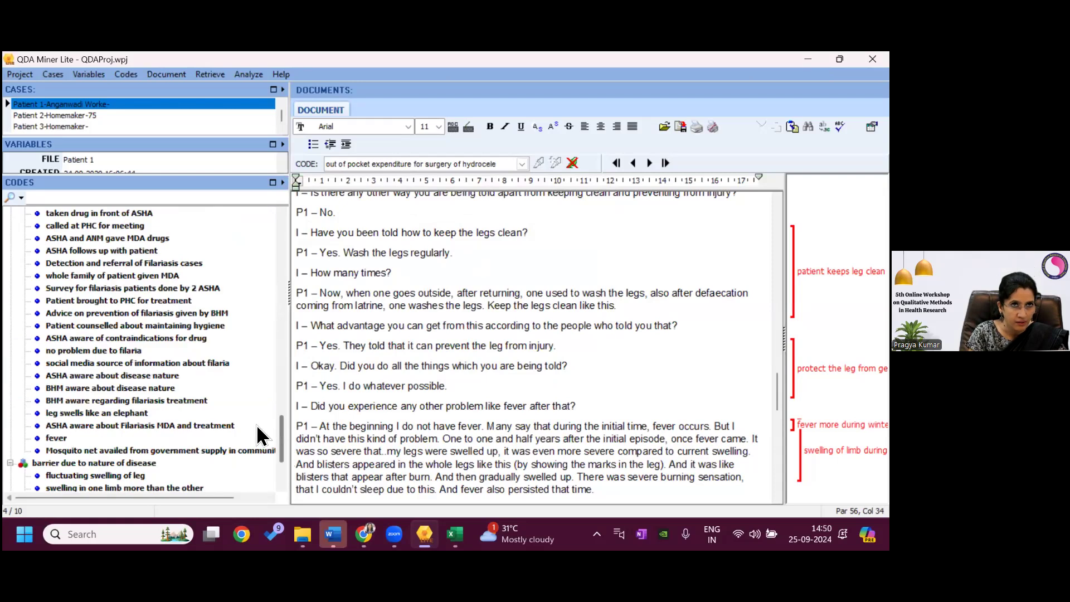
{"action": "left_click", "coordinate": [137, 401]}
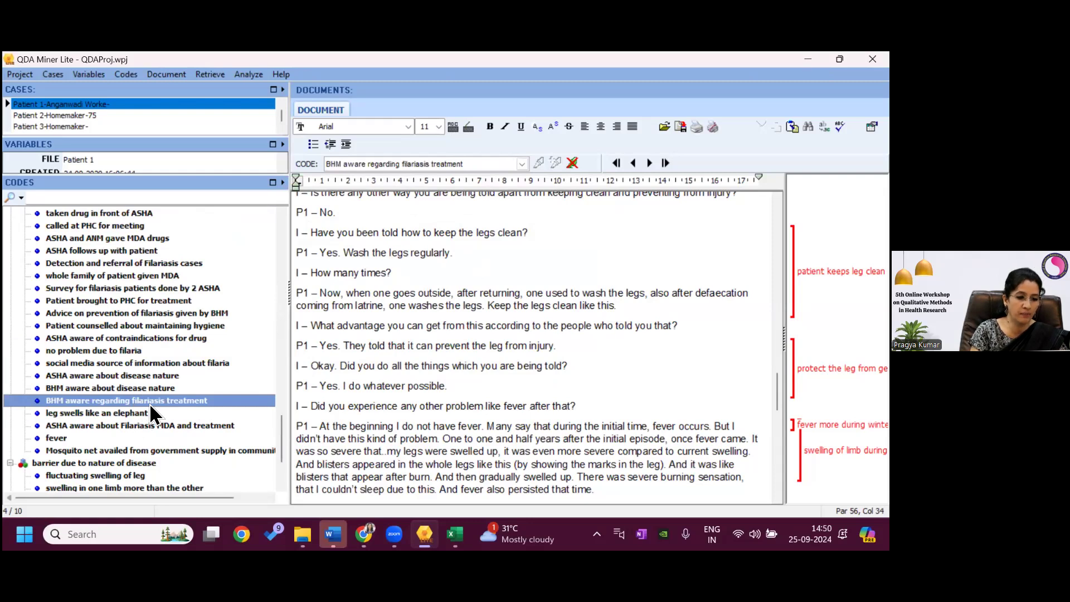
{"action": "left_click", "coordinate": [157, 381]}
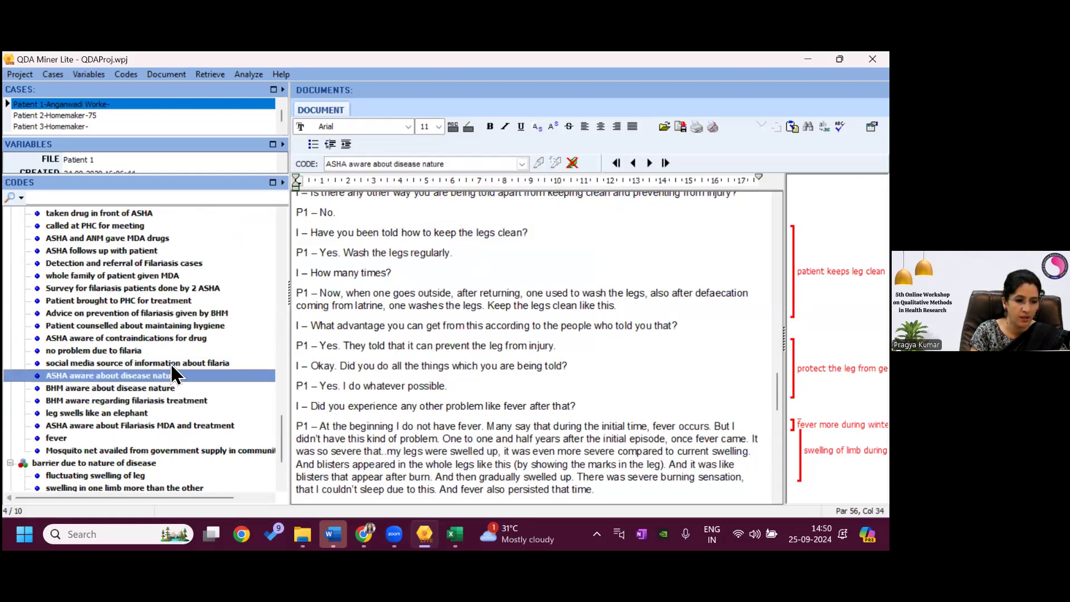
{"action": "left_click", "coordinate": [170, 340]}
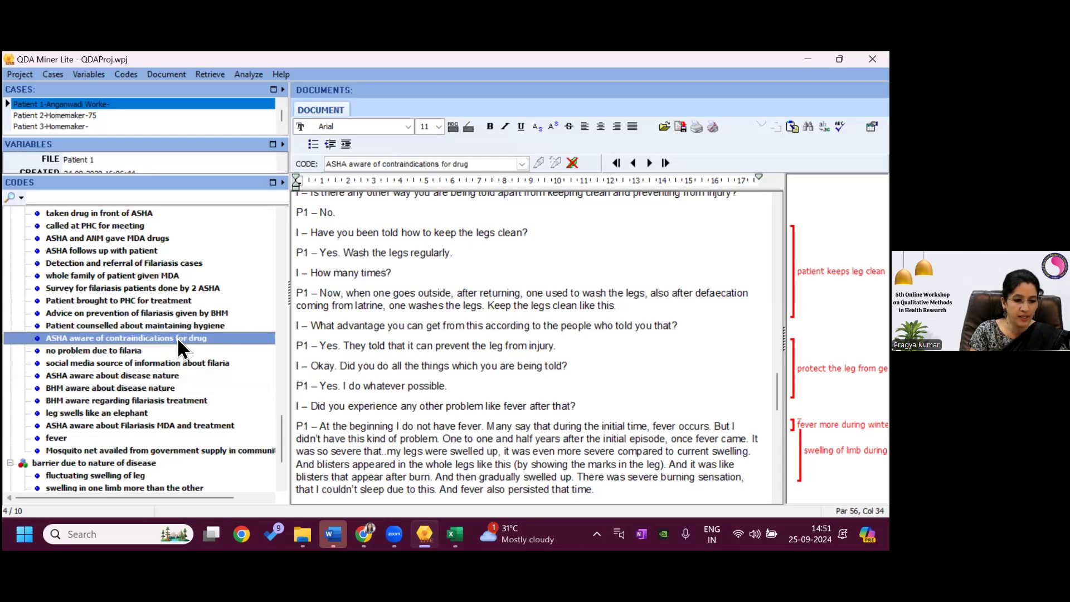
{"action": "right_click", "coordinate": [178, 337]}
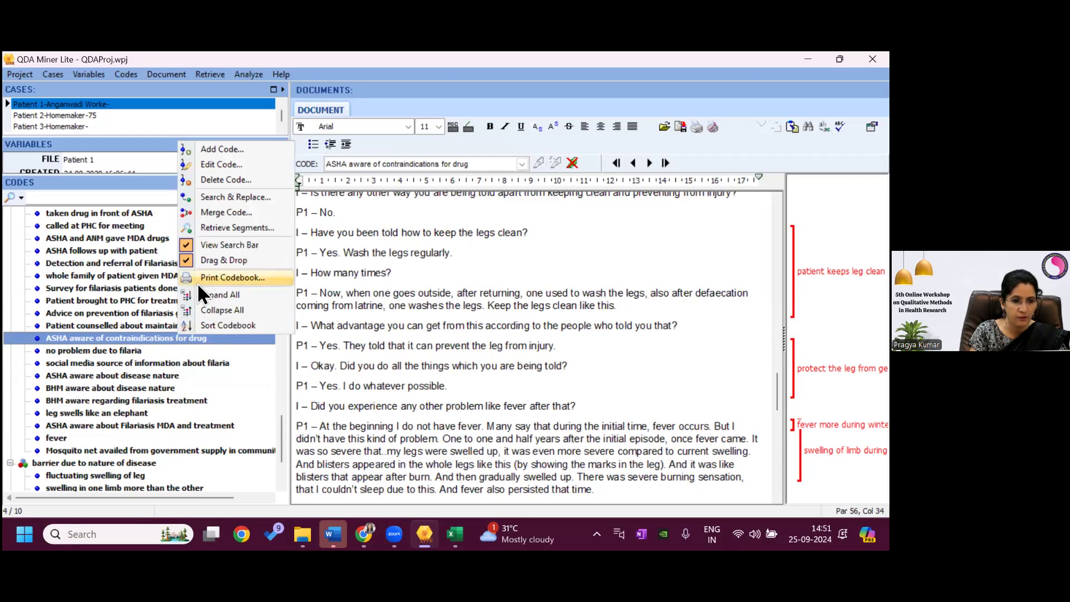
{"action": "left_click", "coordinate": [217, 165]}
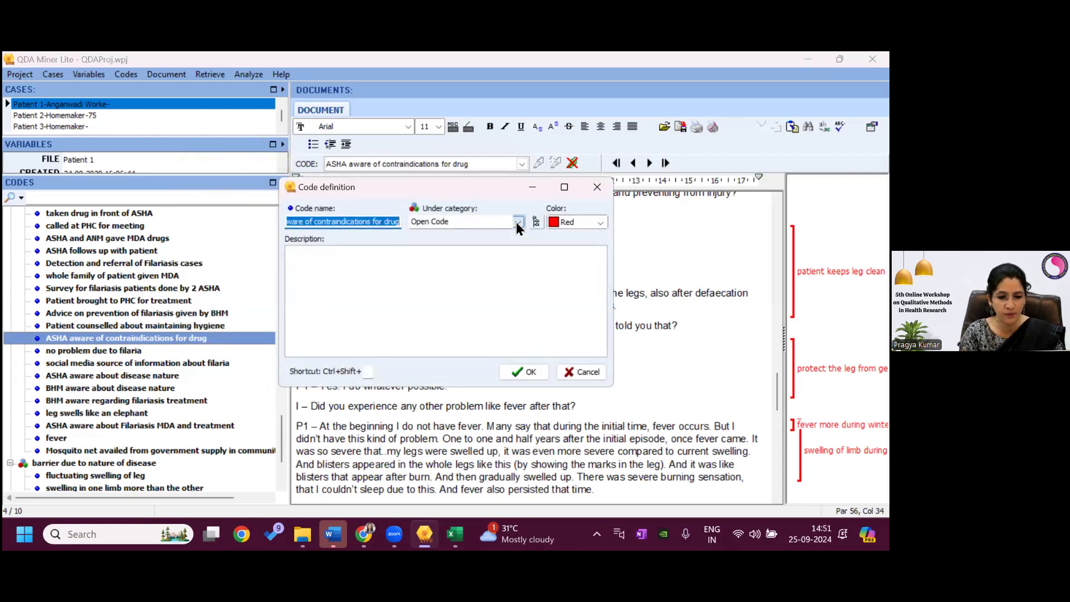
{"action": "left_click", "coordinate": [521, 221]}
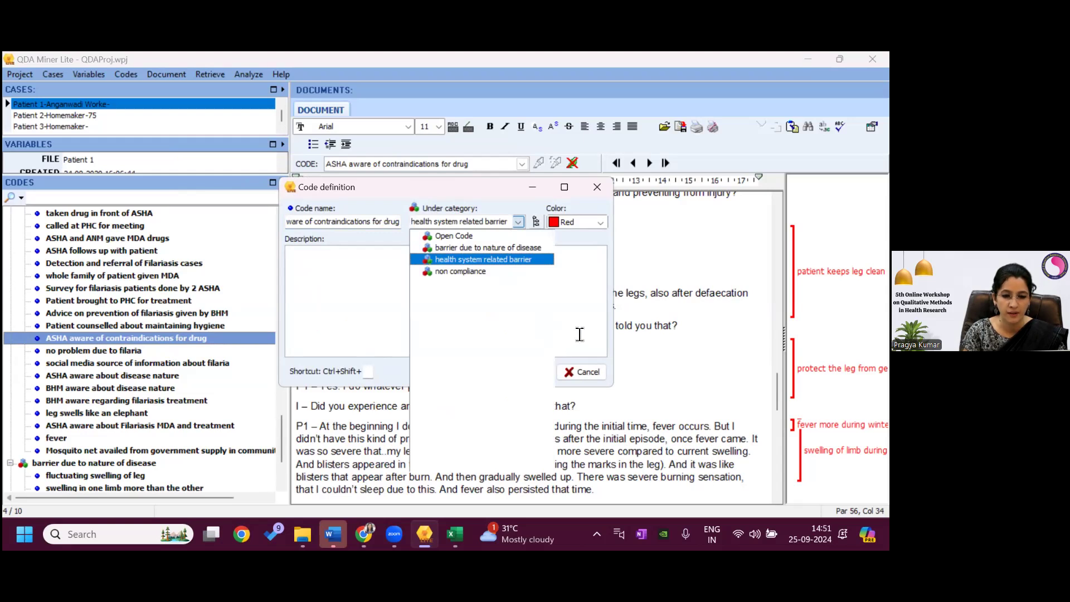
{"action": "left_click", "coordinate": [561, 341]}
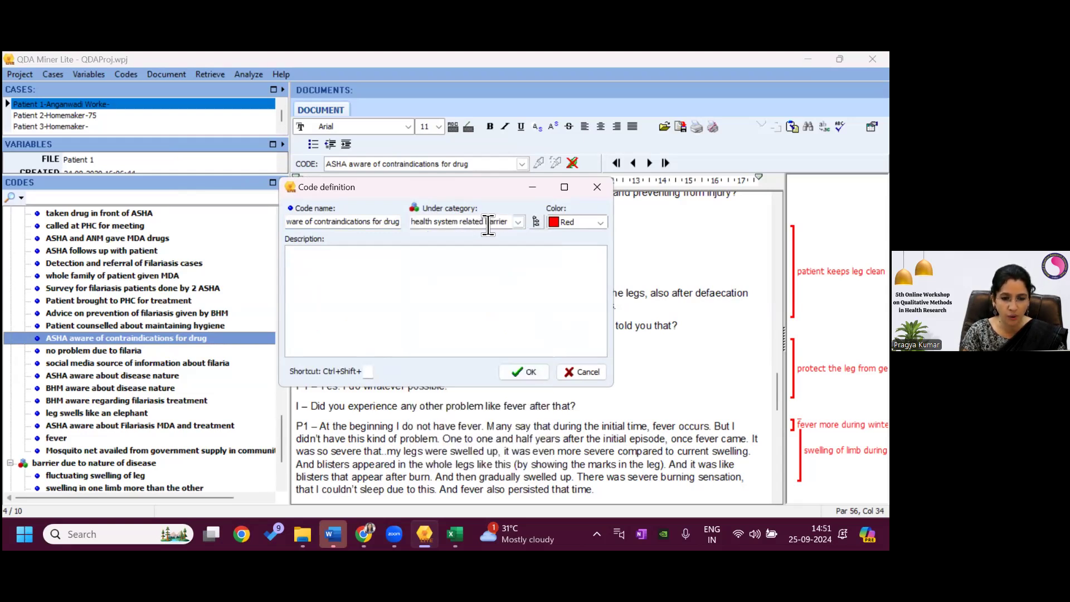
{"action": "left_click_drag", "start_coordinate": [486, 222], "coordinate": [512, 223]}
{"action": "type", "text": "factor"}
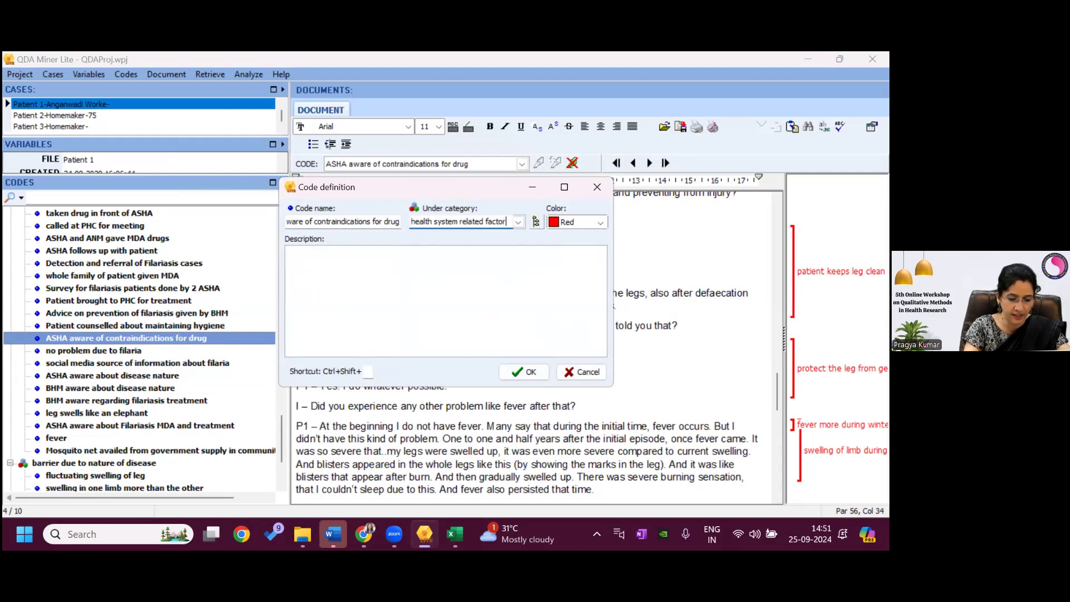
{"action": "type", "text": "s"}
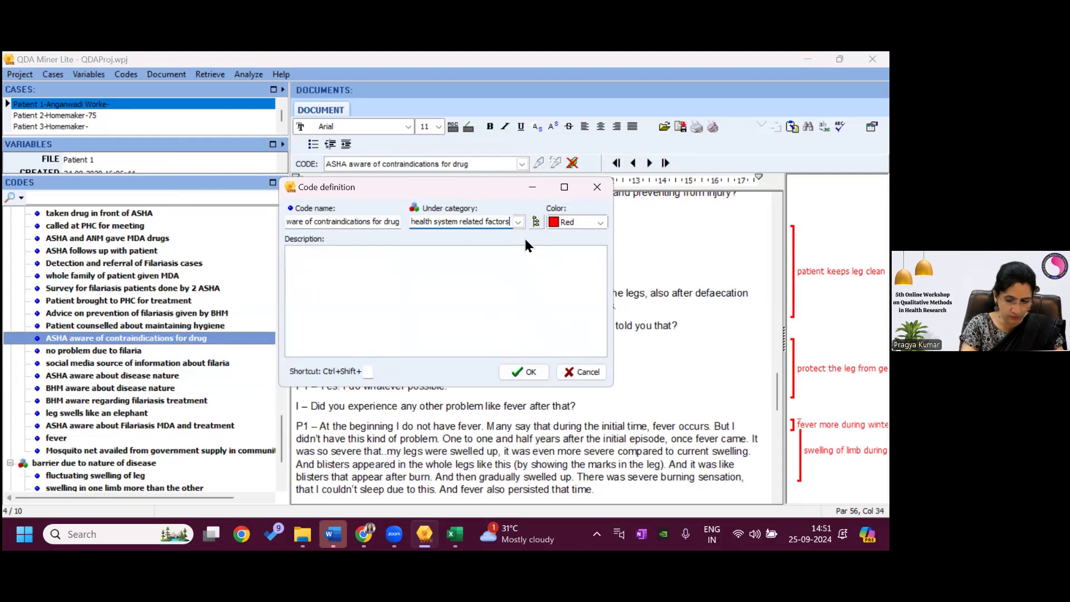
{"action": "type", "text": "\\"}
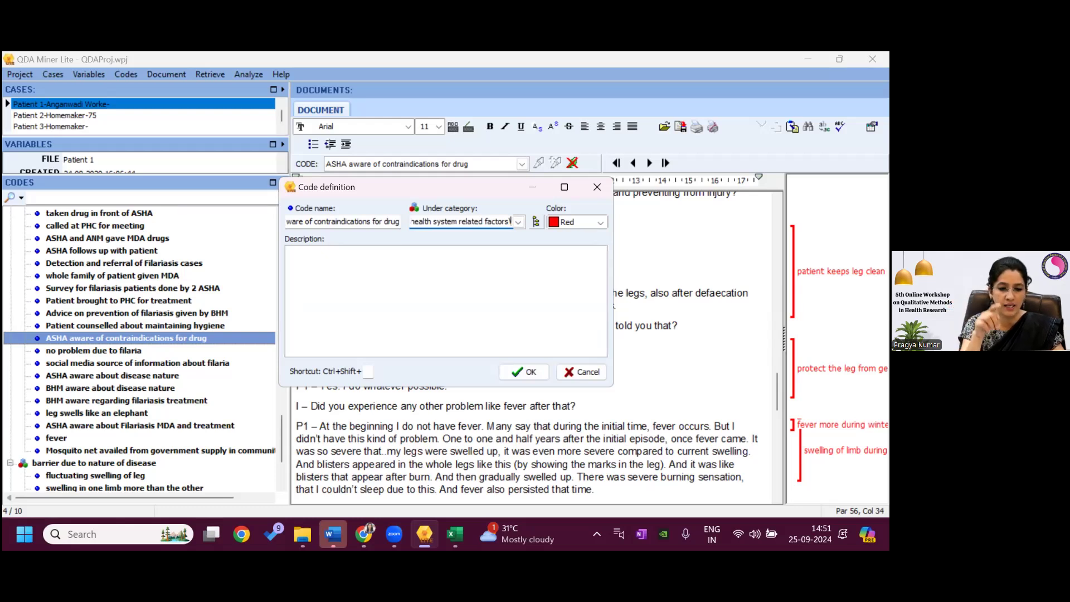
{"action": "type", "text": "facilitator"}
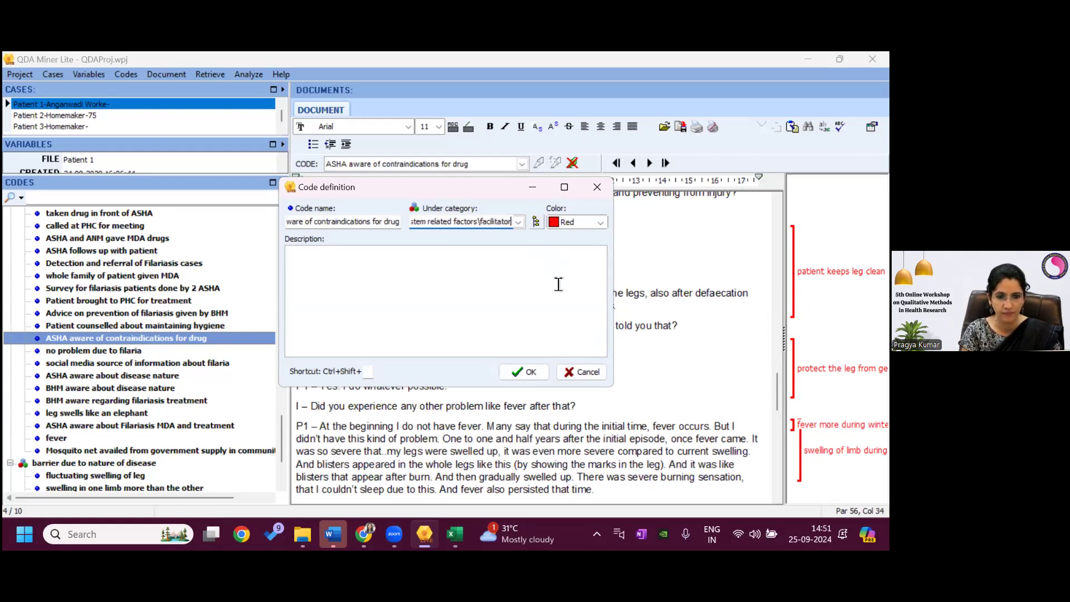
{"action": "left_click", "coordinate": [529, 374]}
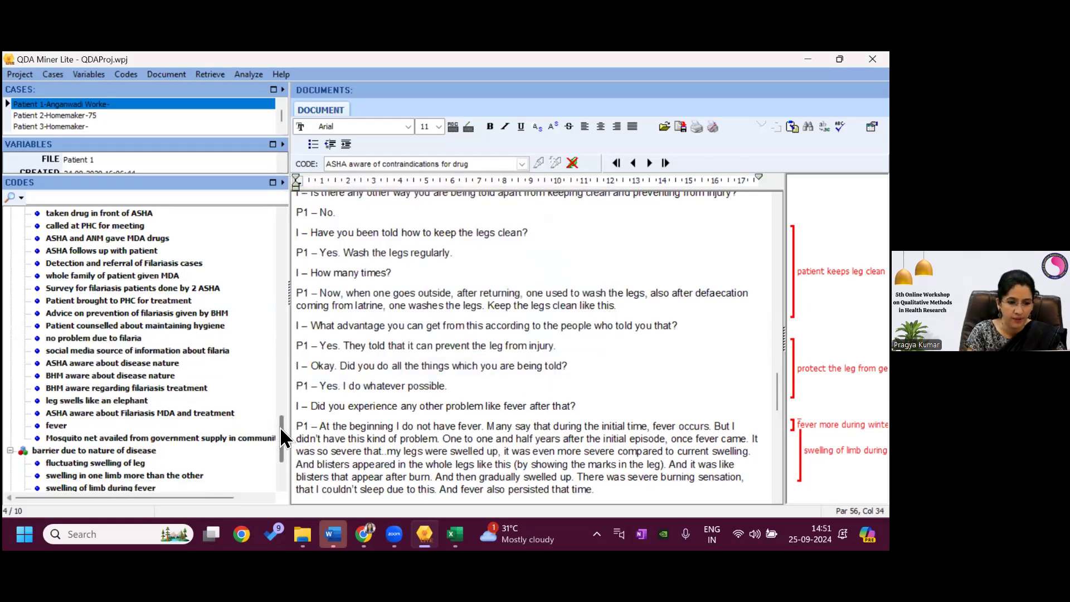
{"action": "left_click_drag", "start_coordinate": [280, 429], "coordinate": [281, 465]}
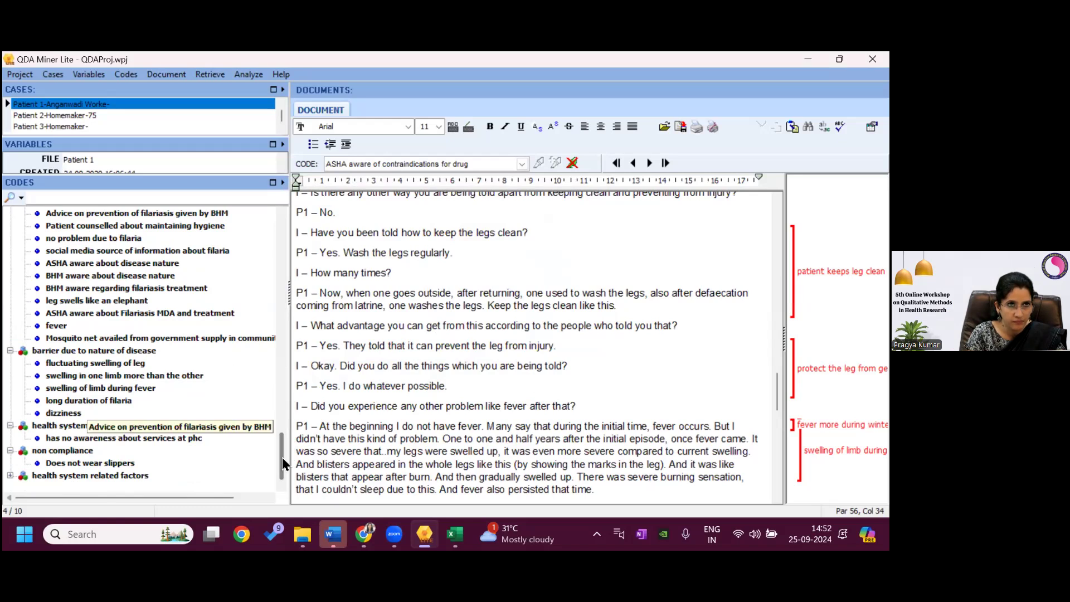
Expand the health system related factors category to view its facilitator subcategory and the code inside it
{"action": "scroll", "coordinate": [244, 452], "scroll_direction": "up", "scroll_amount": 1}
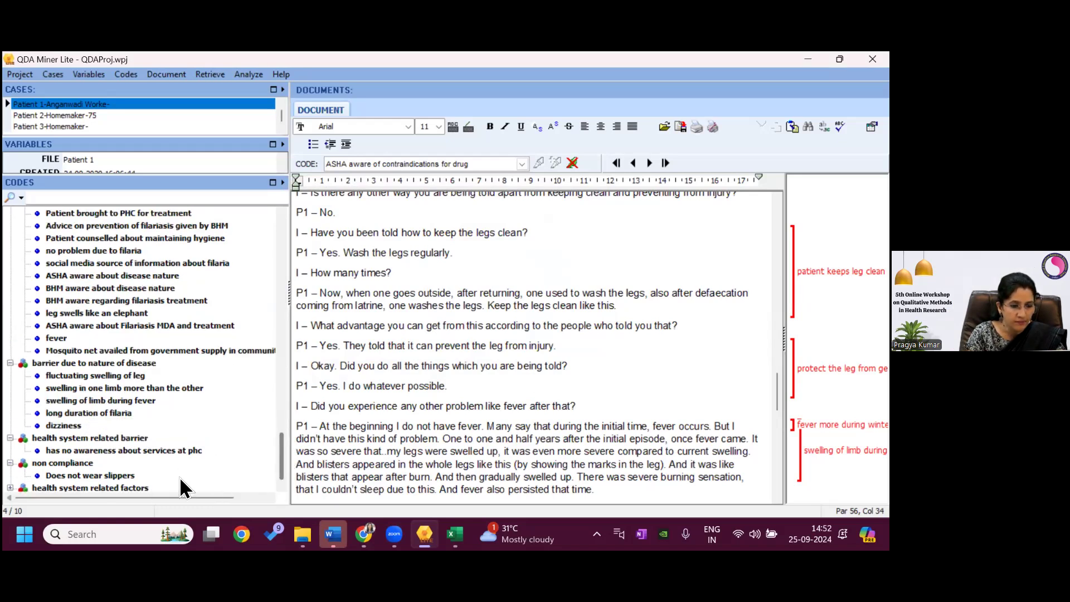
{"action": "scroll", "coordinate": [180, 478], "scroll_direction": "down", "scroll_amount": 1}
{"action": "left_click", "coordinate": [11, 476]}
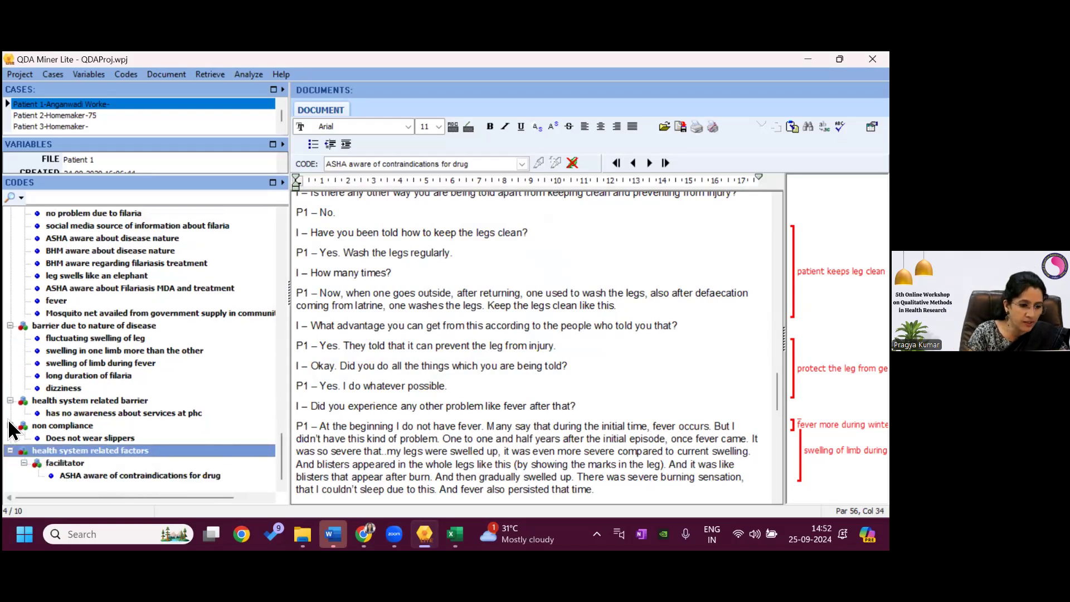
{"action": "left_click", "coordinate": [10, 450]}
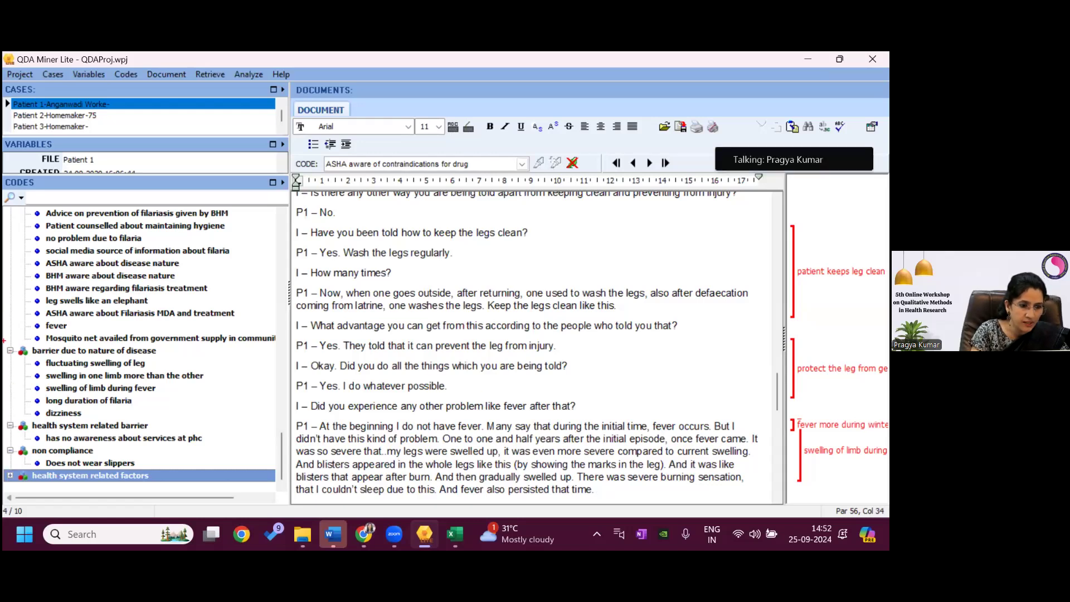
{"action": "left_click_drag", "start_coordinate": [9, 337], "coordinate": [18, 364]}
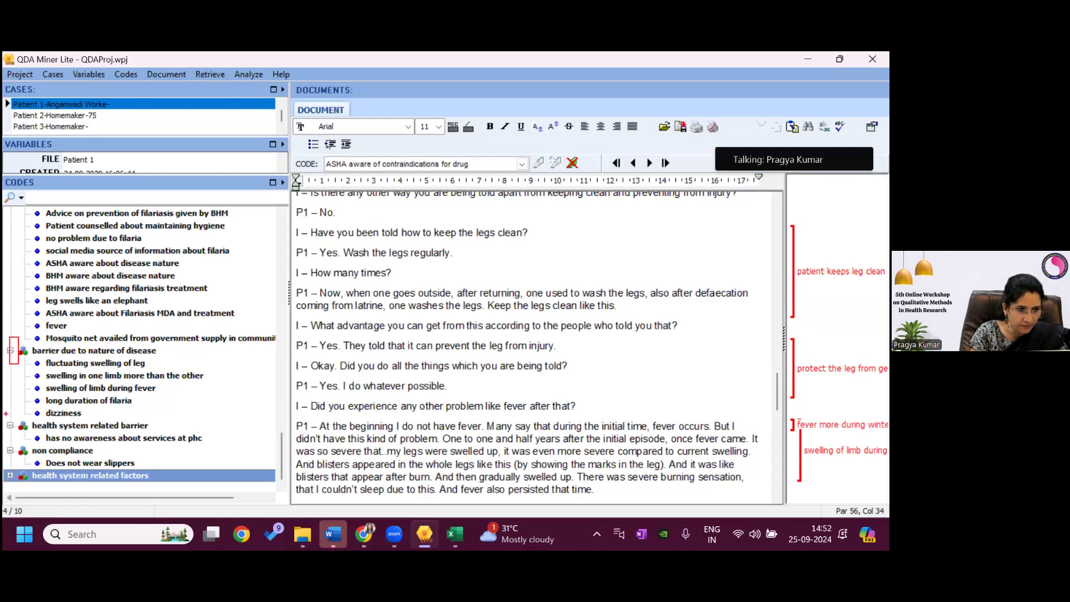
{"action": "left_click_drag", "start_coordinate": [5, 413], "coordinate": [16, 457]}
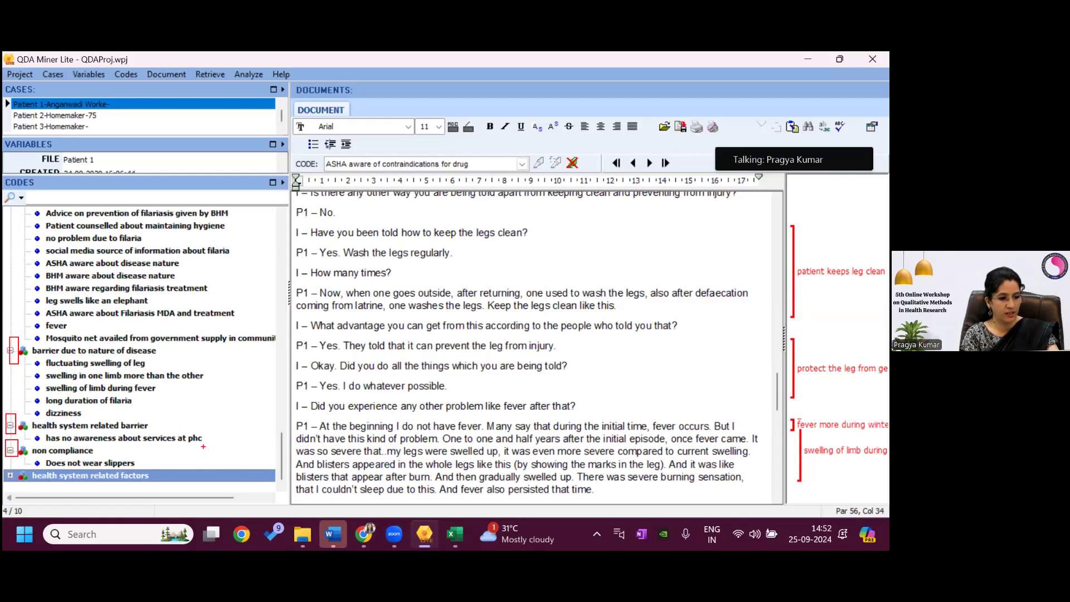
{"action": "key", "text": "Escape"}
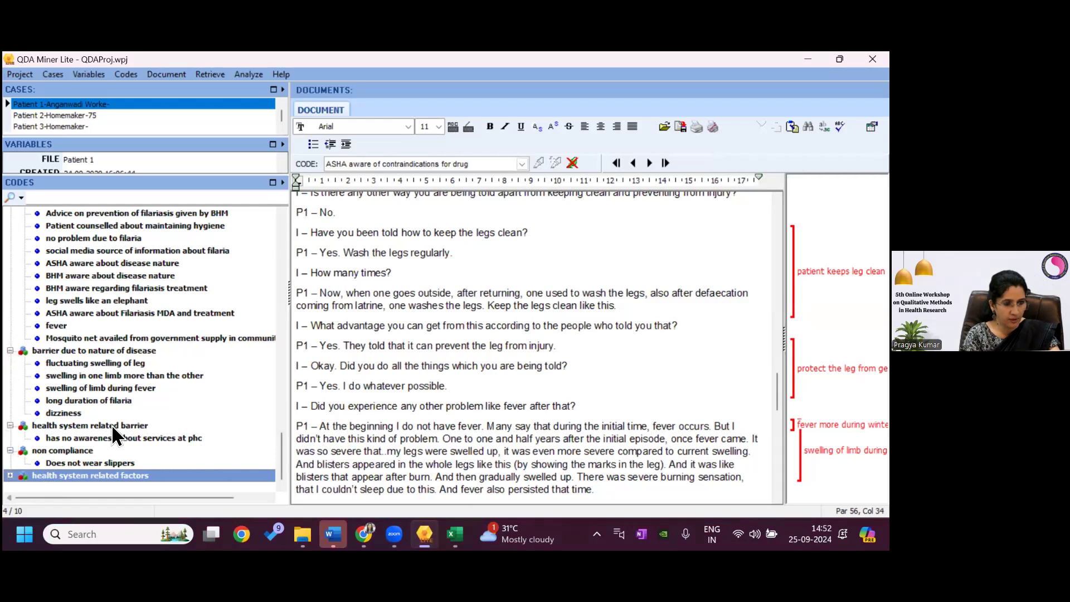
{"action": "left_click", "coordinate": [10, 475]}
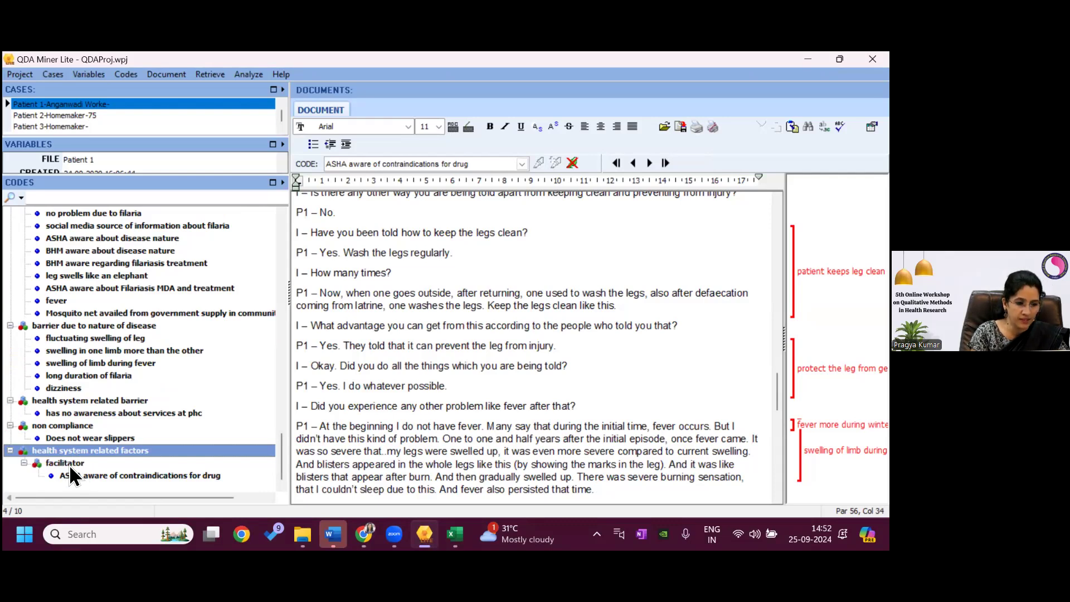
{"action": "right_click", "coordinate": [118, 399]}
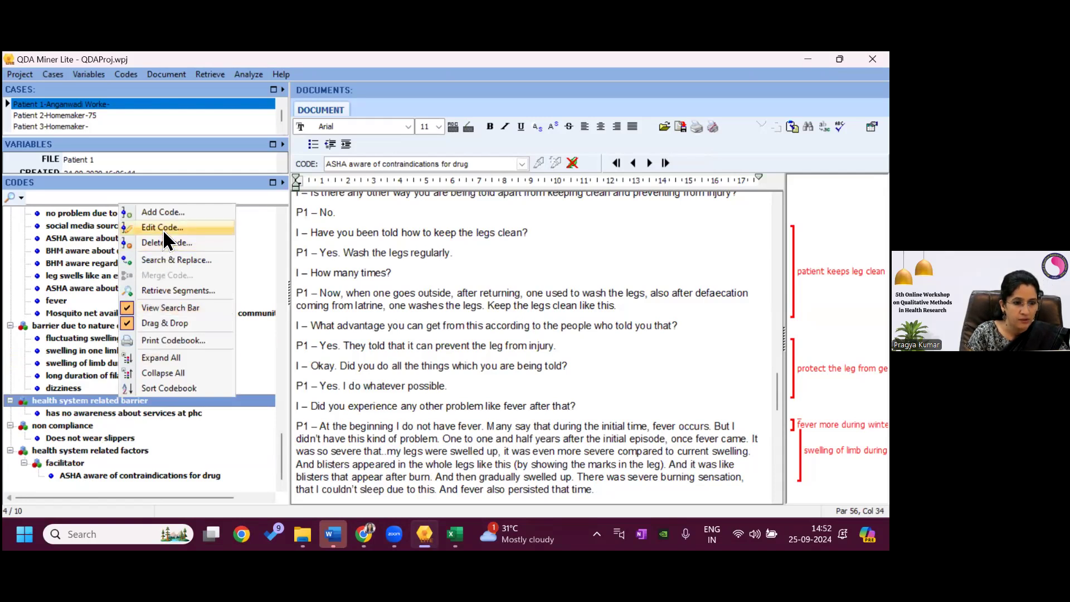
{"action": "left_click", "coordinate": [163, 228]}
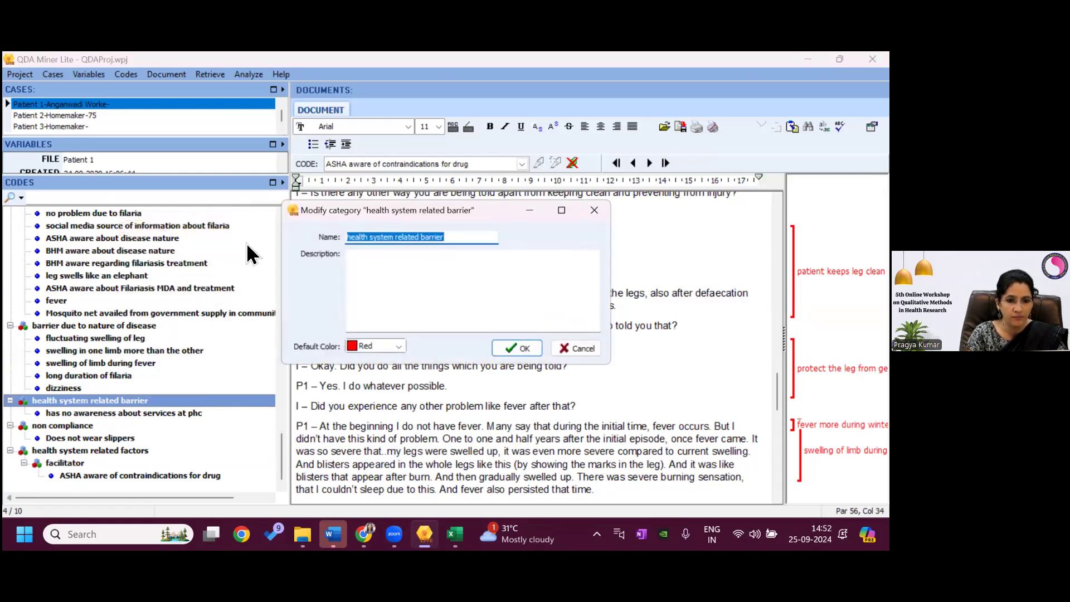
{"action": "left_click", "coordinate": [594, 211]}
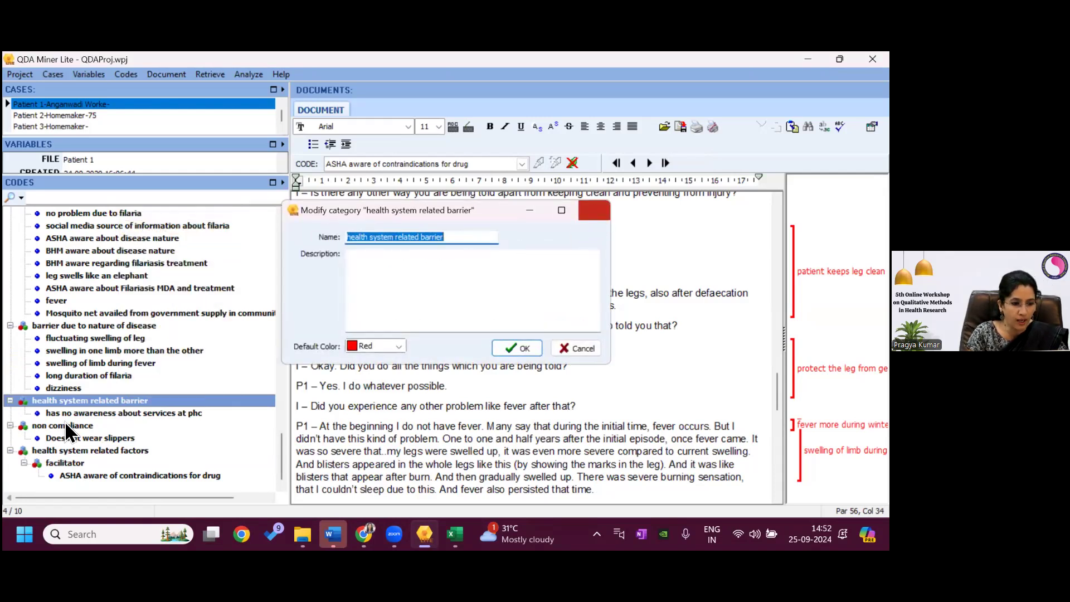
Reassign the code "has no awareness about services at phc" to a new barrier subcategory under health system related factors
{"action": "left_click", "coordinate": [86, 413]}
{"action": "right_click", "coordinate": [85, 418]}
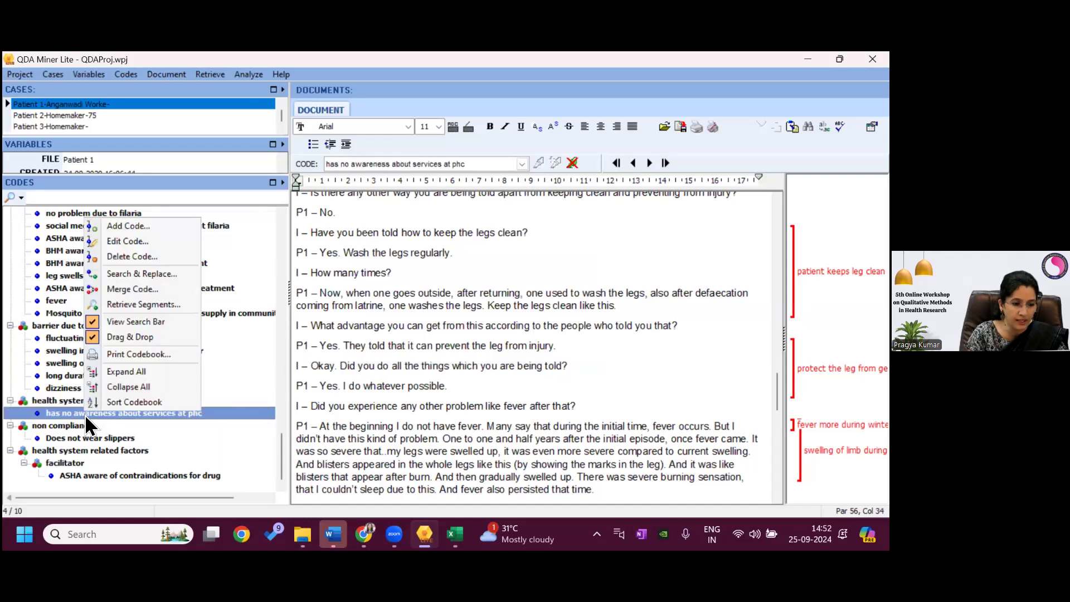
{"action": "left_click", "coordinate": [145, 243]}
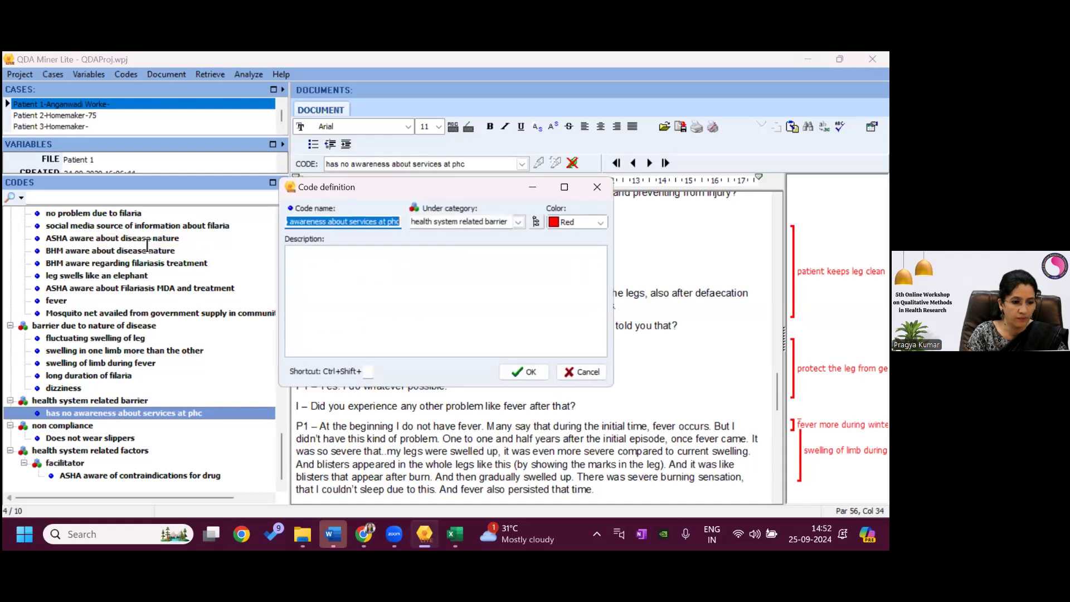
{"action": "left_click", "coordinate": [507, 222]}
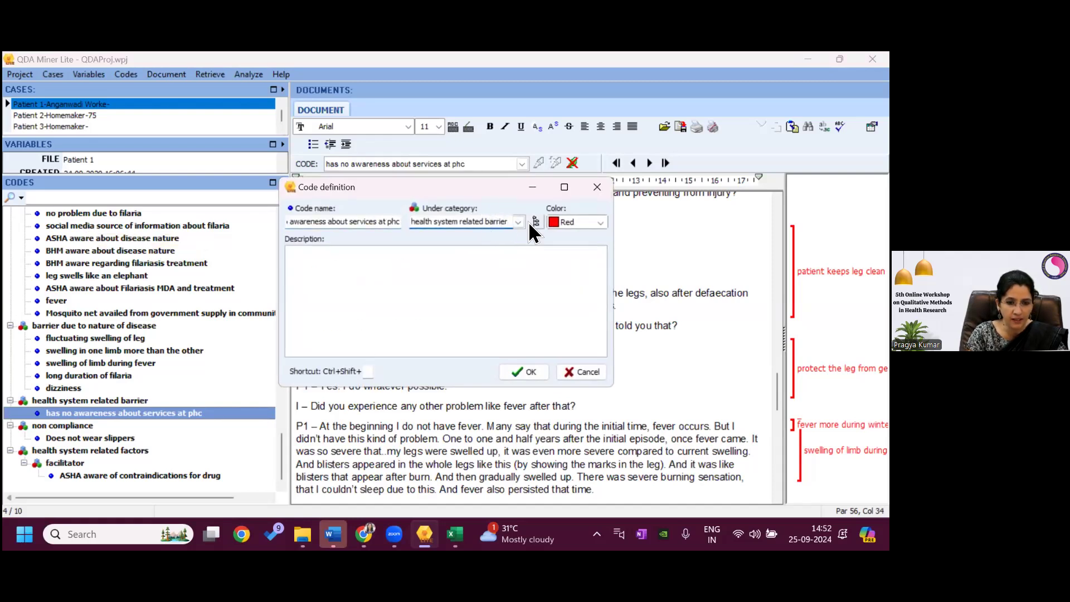
{"action": "left_click", "coordinate": [520, 221]}
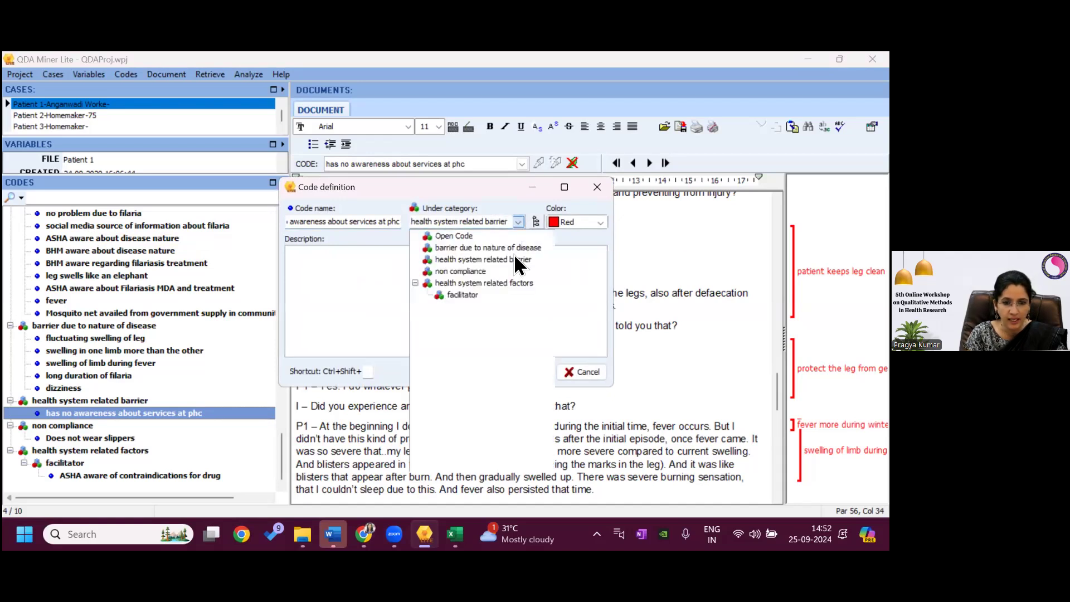
{"action": "left_click", "coordinate": [514, 284]}
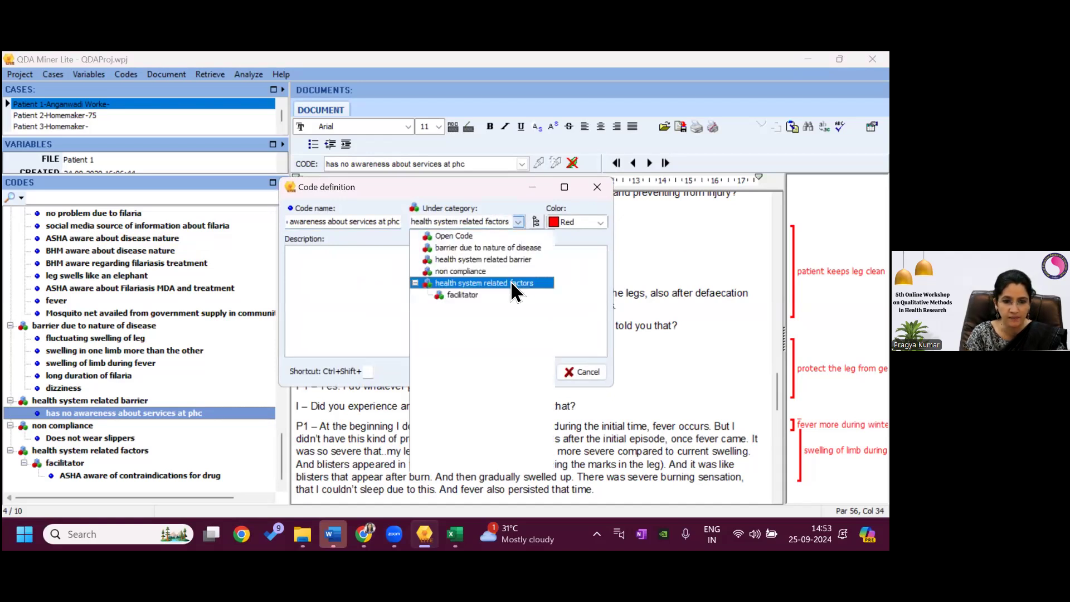
{"action": "left_click", "coordinate": [511, 222]}
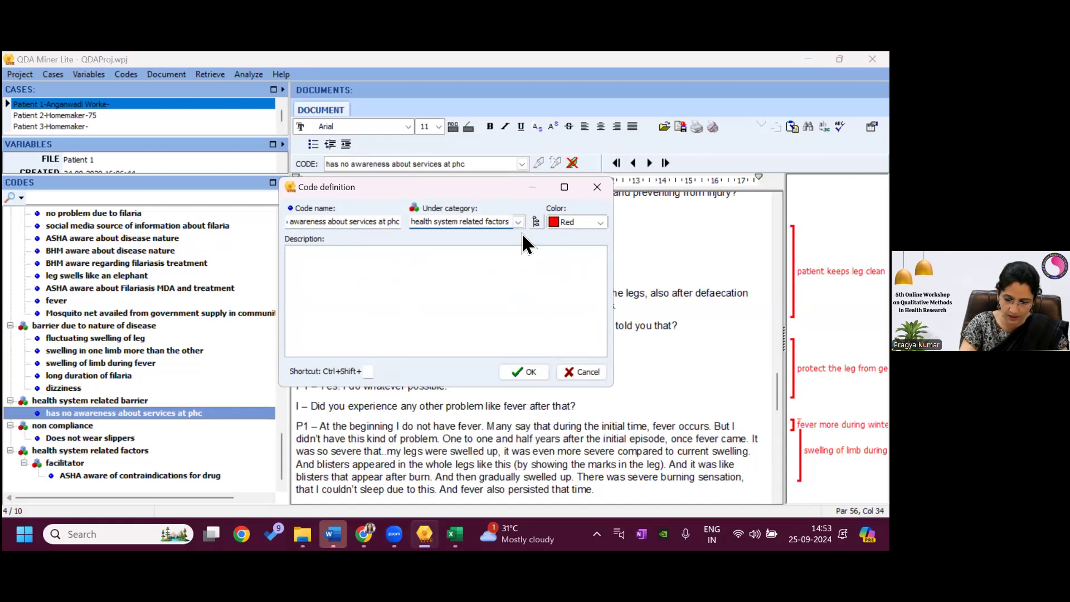
{"action": "left_click", "coordinate": [509, 221]}
{"action": "type", "text": "\\barrier"}
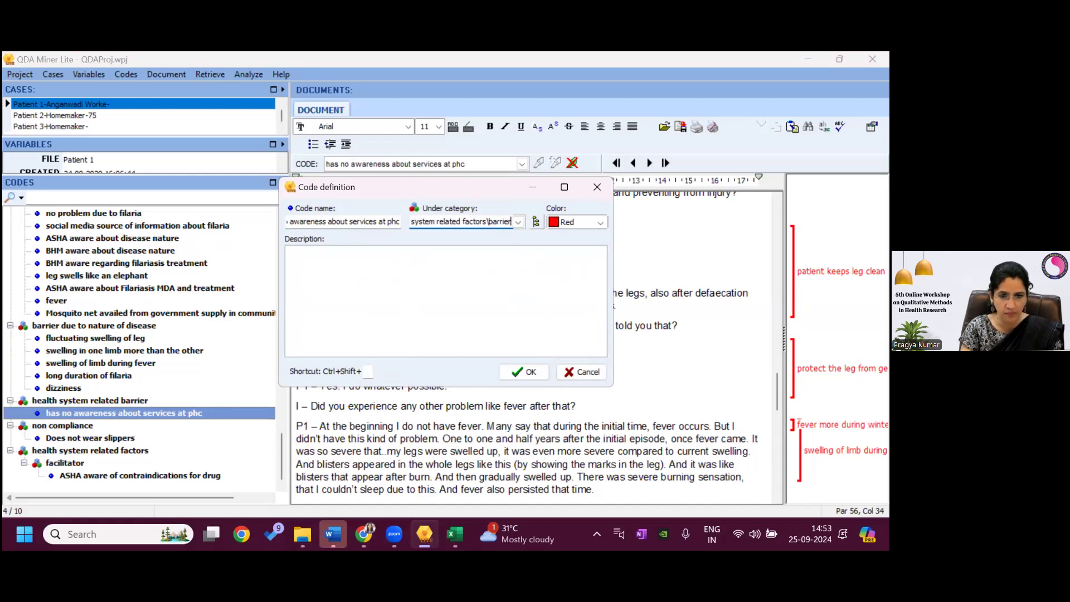
{"action": "left_click", "coordinate": [522, 365]}
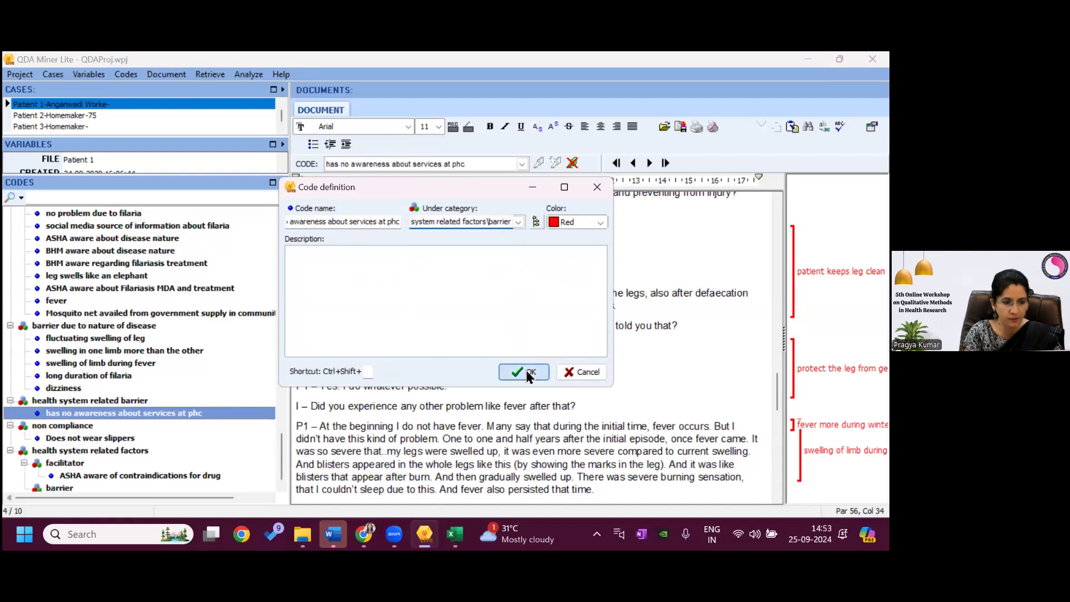
Move the code about mosquito nets availed from government supply into the barrier subcategory of health system related factors
{"action": "left_click_drag", "start_coordinate": [282, 448], "coordinate": [280, 478]}
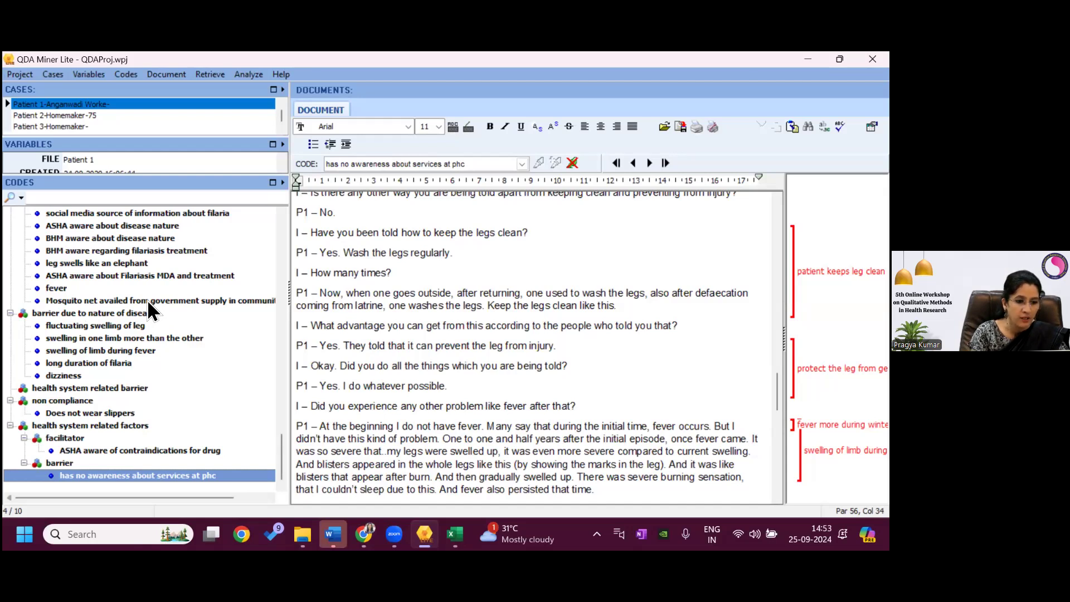
{"action": "left_click_drag", "start_coordinate": [148, 300], "coordinate": [169, 487]}
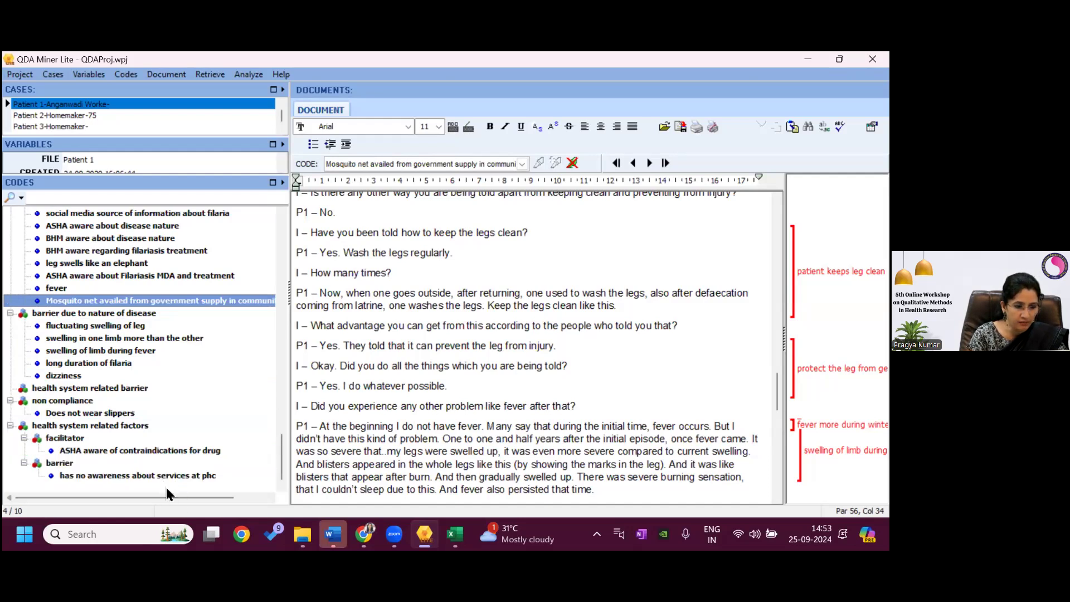
{"action": "left_click_drag", "start_coordinate": [174, 300], "coordinate": [164, 462]}
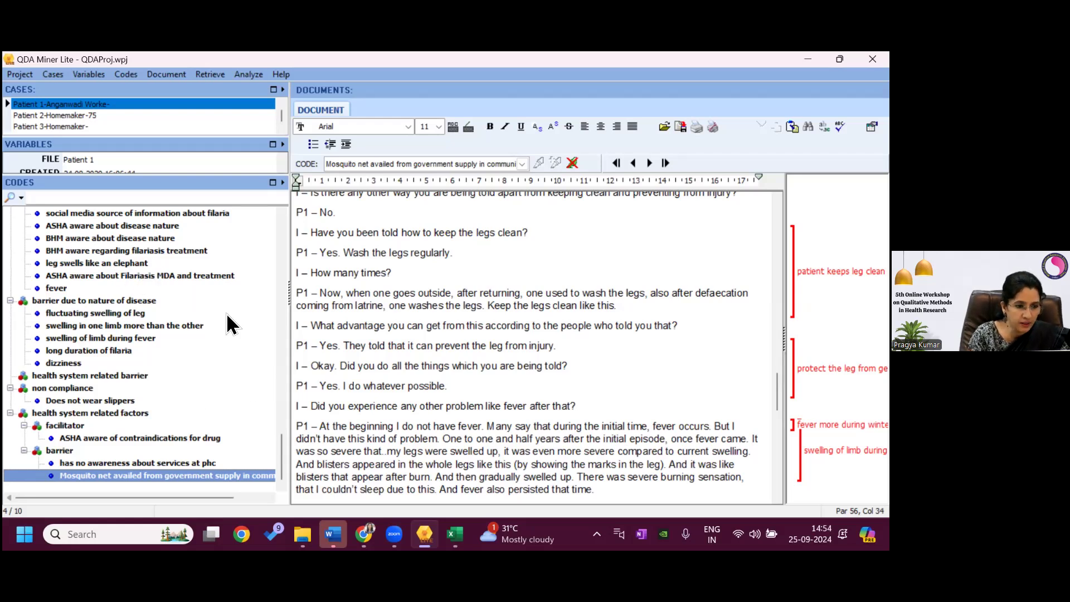
Move the code "BHM aware regarding filariasis treatment" into the facilitator subcategory of health system related factors
{"action": "left_click", "coordinate": [139, 251]}
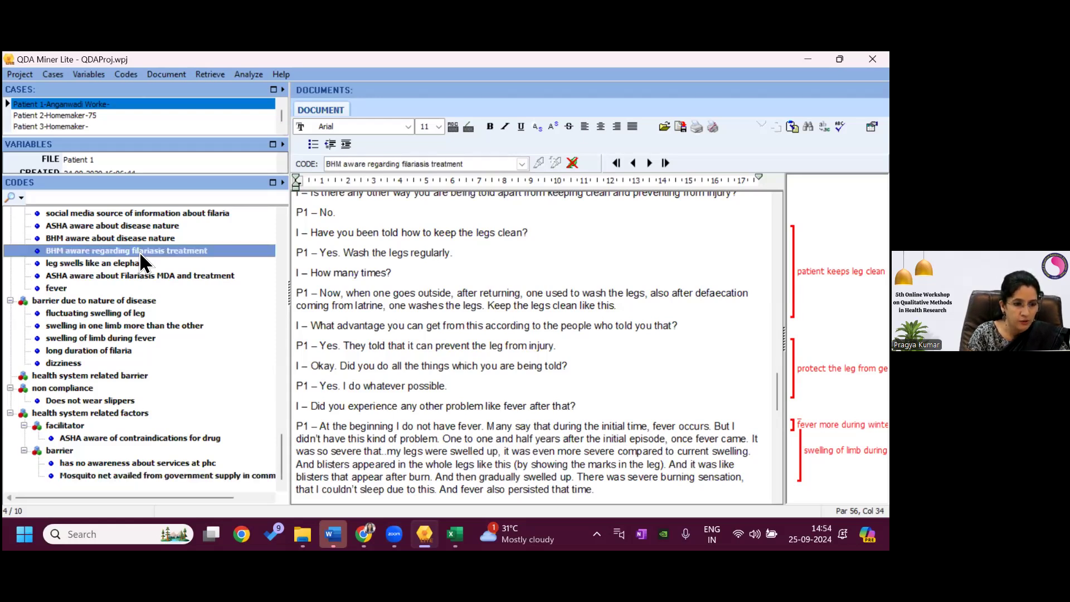
{"action": "left_click_drag", "start_coordinate": [124, 397], "coordinate": [114, 428]}
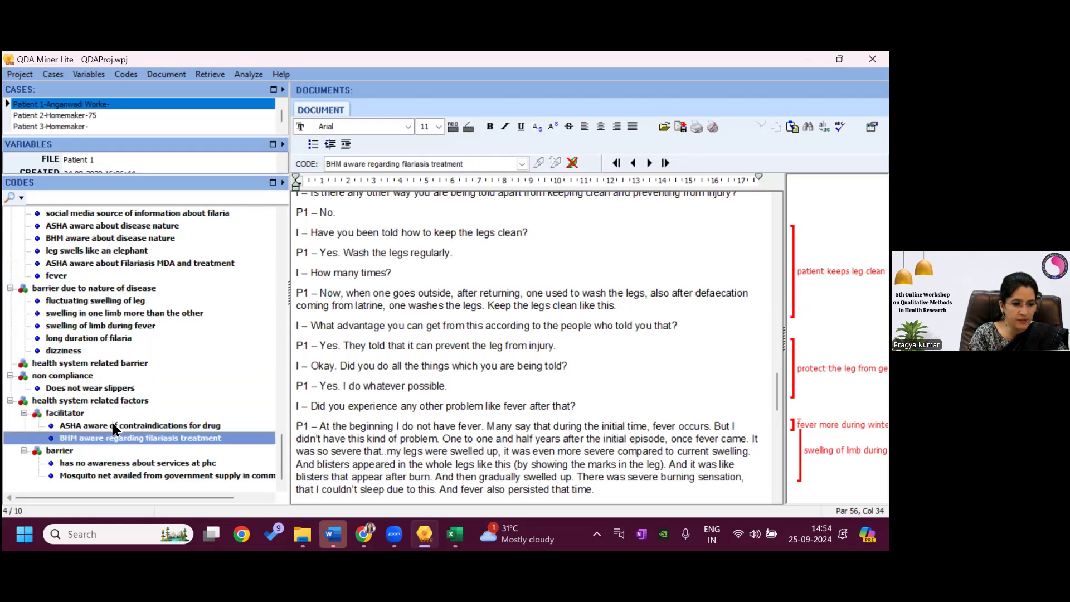
{"action": "left_click", "coordinate": [99, 449]}
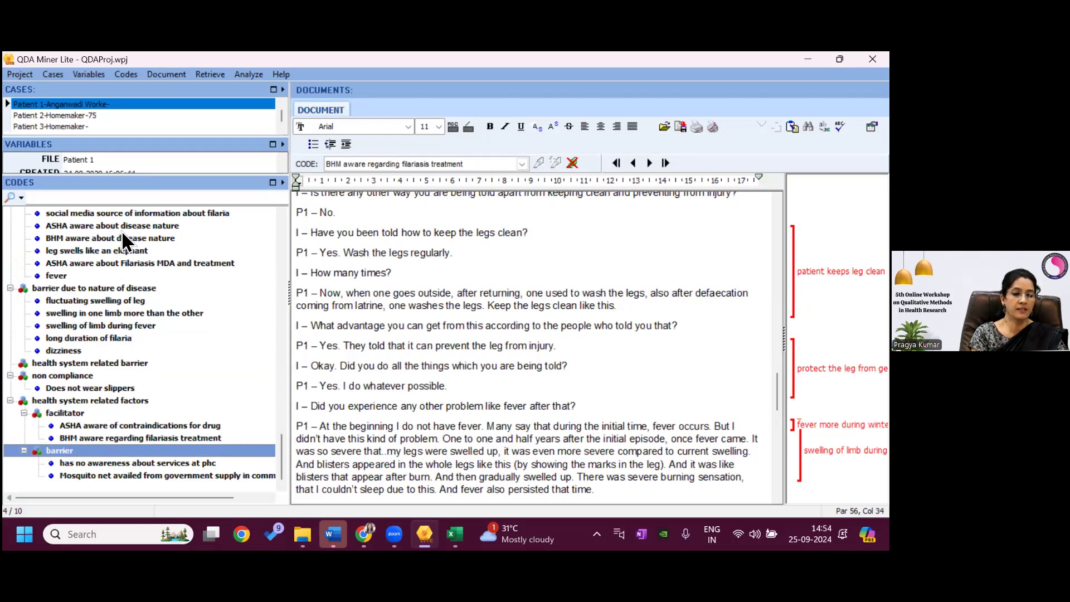
Close the current filaria project without saving its changes
{"action": "mouse_move", "coordinate": [281, 464]}
{"action": "left_mouse_down"}
{"action": "mouse_move", "coordinate": [284, 218]}
{"action": "mouse_move", "coordinate": [270, 502]}
{"action": "mouse_move", "coordinate": [282, 450]}
{"action": "left_mouse_up"}
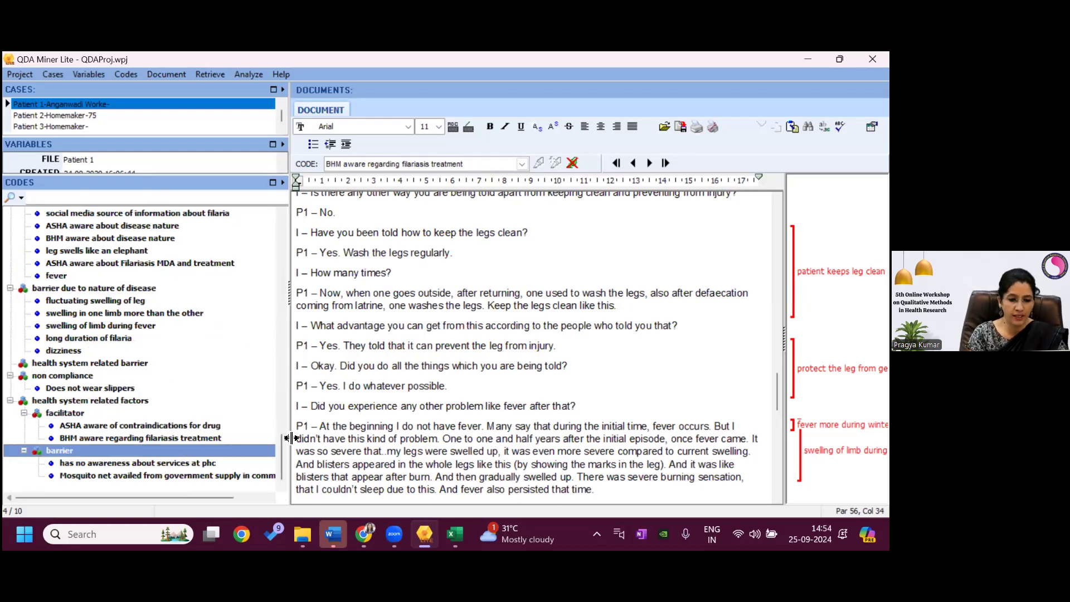
{"action": "scroll", "coordinate": [284, 334], "scroll_direction": "up", "scroll_amount": 10}
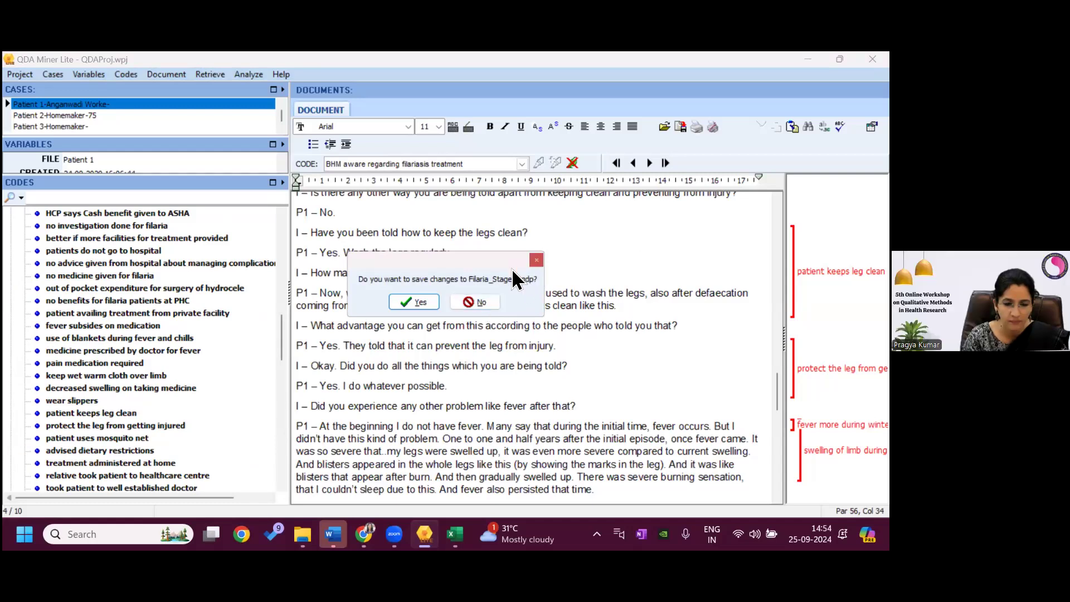
{"action": "left_click", "coordinate": [482, 301]}
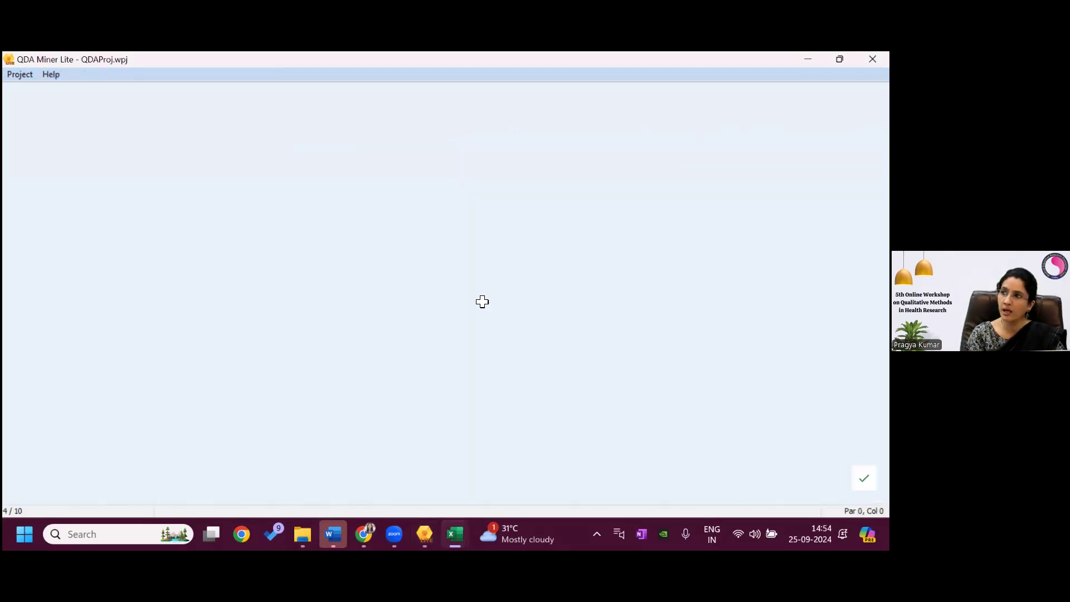
Open the Filaria_Stage 2 project from the 5th Workshop's Day 4 folder using the free edition of QDA Miner Lite
{"action": "key", "text": "alt+Tab"}
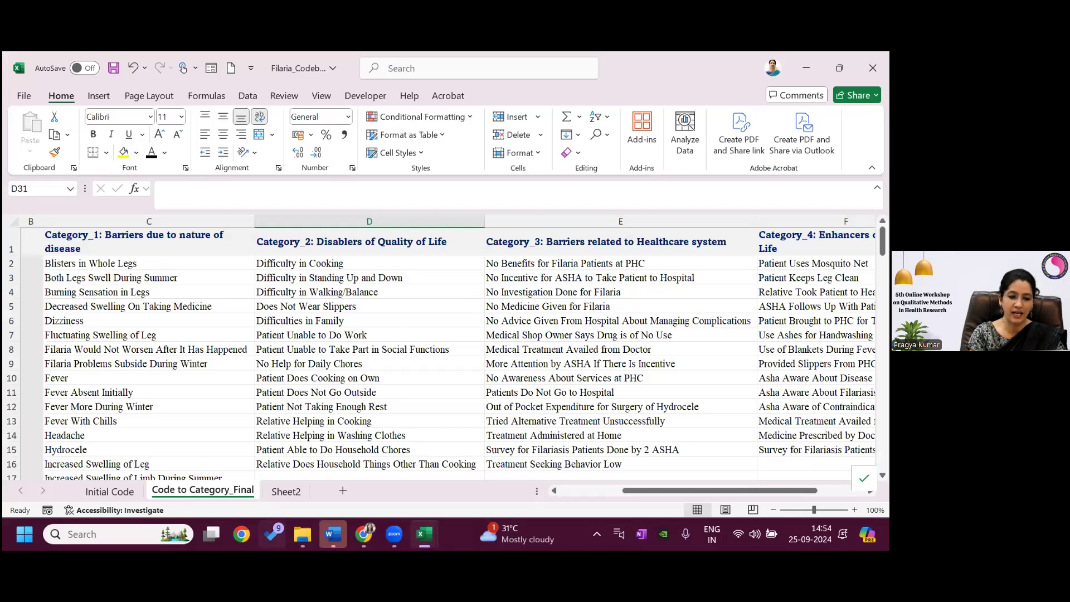
{"action": "mouse_move", "coordinate": [301, 513]}
{"action": "left_click", "coordinate": [298, 468]}
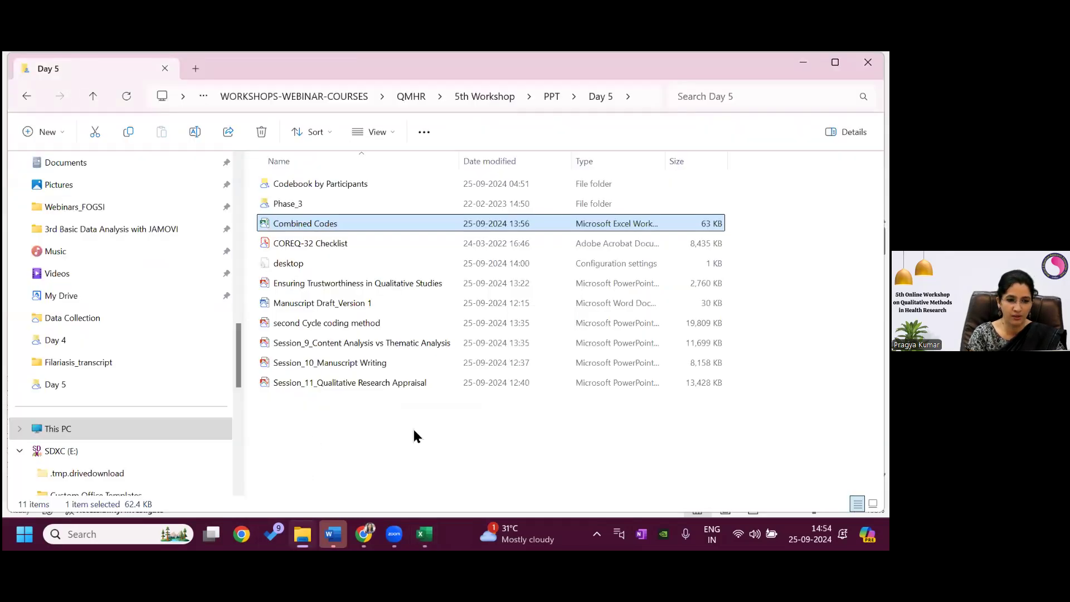
{"action": "left_click", "coordinate": [552, 96]}
{"action": "double_click", "coordinate": [287, 243]}
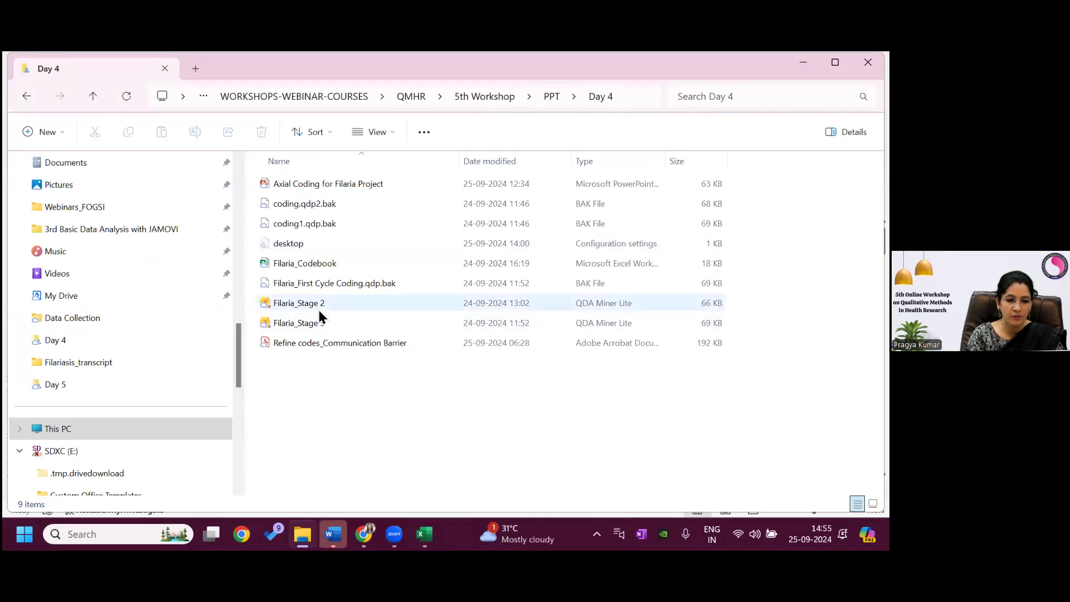
{"action": "double_click", "coordinate": [321, 305]}
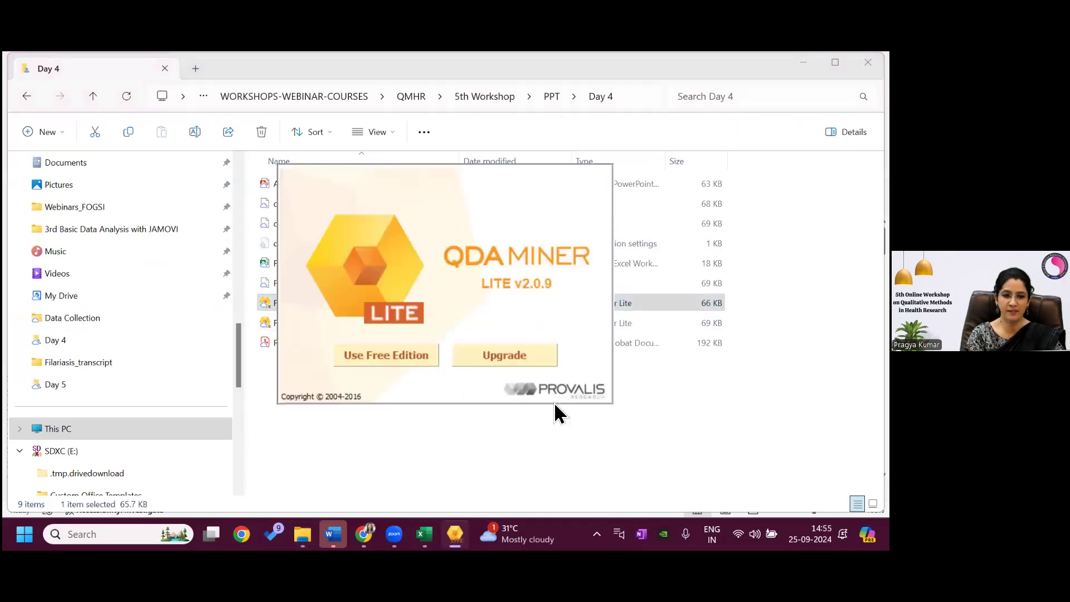
{"action": "left_click", "coordinate": [387, 357]}
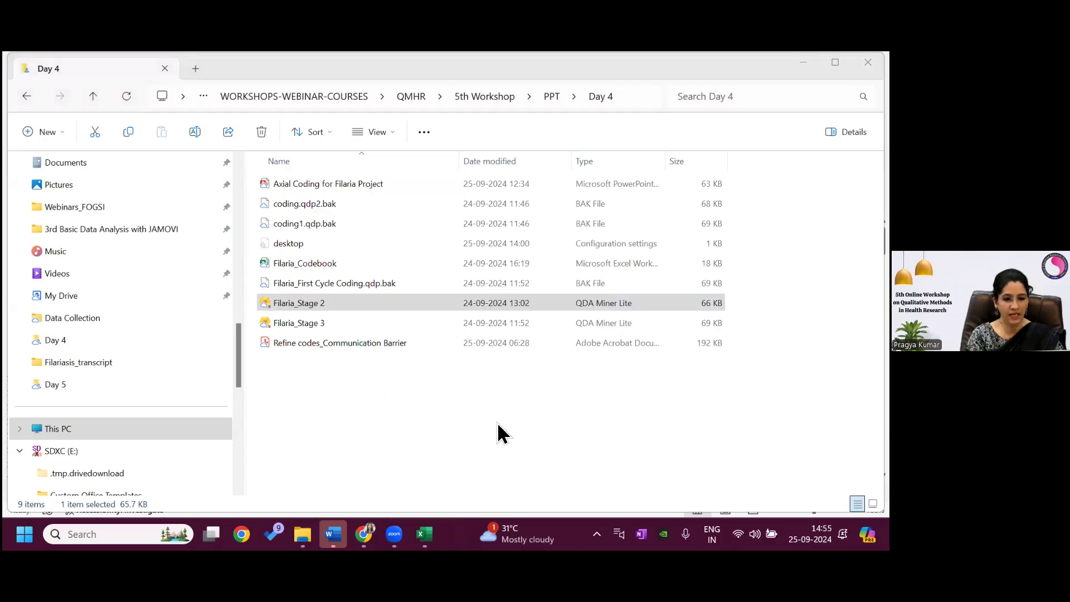
{"action": "mouse_move", "coordinate": [455, 533]}
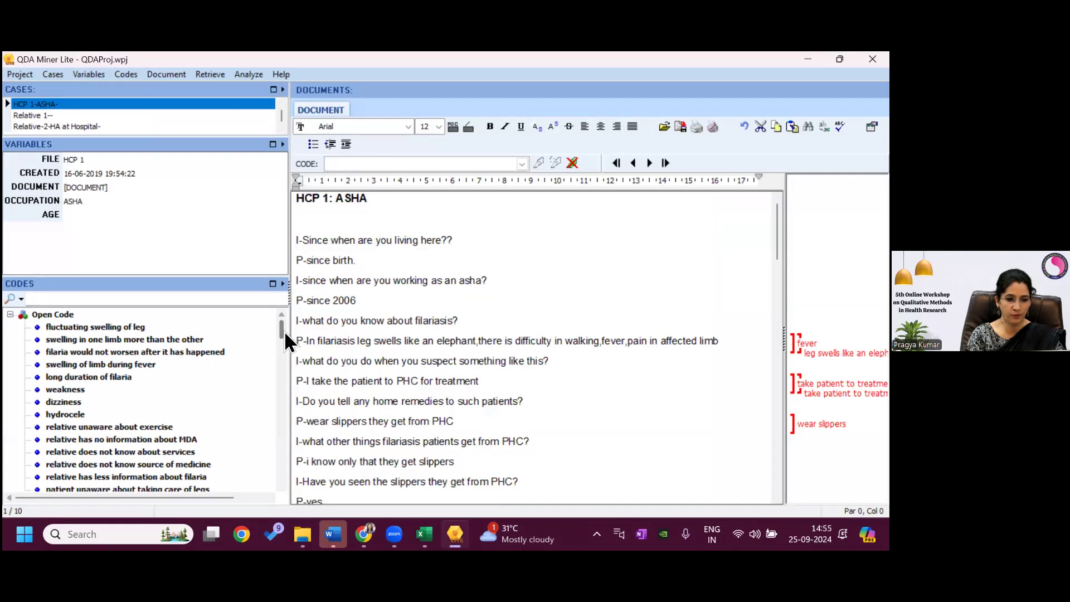
Look through the codes listed under the Open Code category of the Filaria_Stage 2 project
{"action": "mouse_move", "coordinate": [282, 329]}
{"action": "left_mouse_down"}
{"action": "mouse_move", "coordinate": [269, 401]}
{"action": "mouse_move", "coordinate": [284, 415]}
{"action": "mouse_move", "coordinate": [282, 332]}
{"action": "left_mouse_up"}
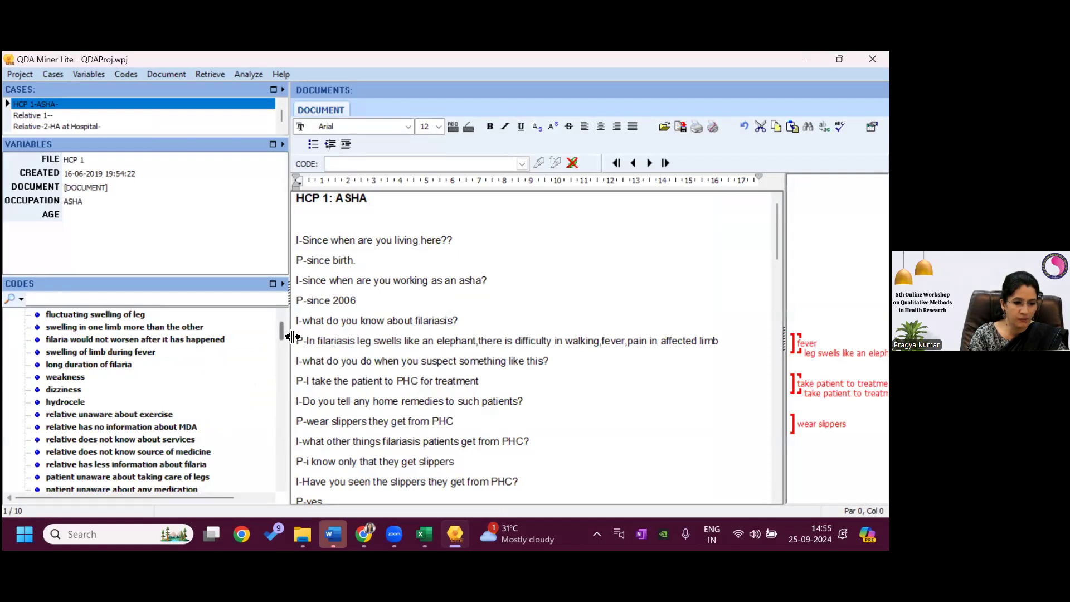
{"action": "left_click", "coordinate": [282, 486]}
{"action": "left_click", "coordinate": [282, 486]}
{"action": "left_click", "coordinate": [283, 483]}
{"action": "left_click", "coordinate": [283, 483]}
{"action": "left_click", "coordinate": [283, 484]}
{"action": "left_click", "coordinate": [283, 484]}
{"action": "left_click", "coordinate": [283, 484]}
{"action": "left_click", "coordinate": [284, 483]}
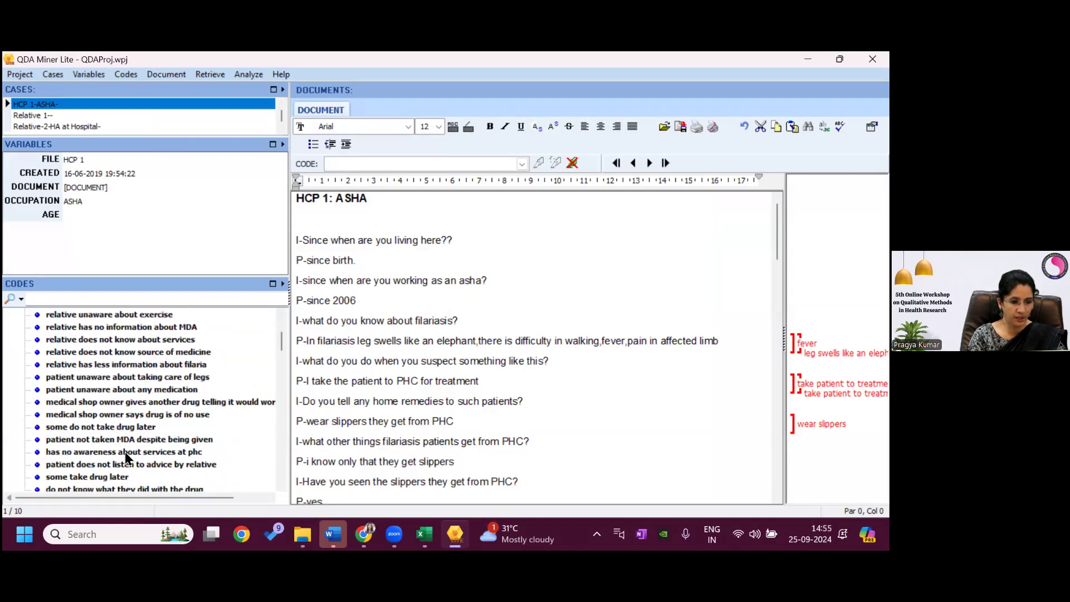
Move the code "has no awareness about services at phc" into a new barrier subcategory under a new health system related factors category
{"action": "right_click", "coordinate": [190, 453]}
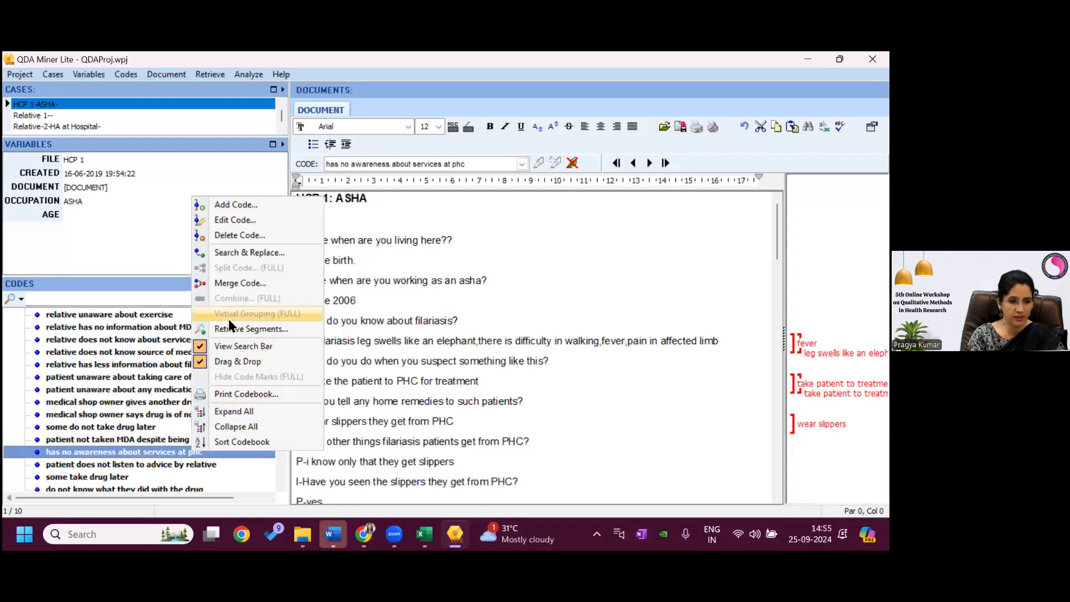
{"action": "left_click", "coordinate": [241, 227]}
{"action": "left_click", "coordinate": [473, 221]}
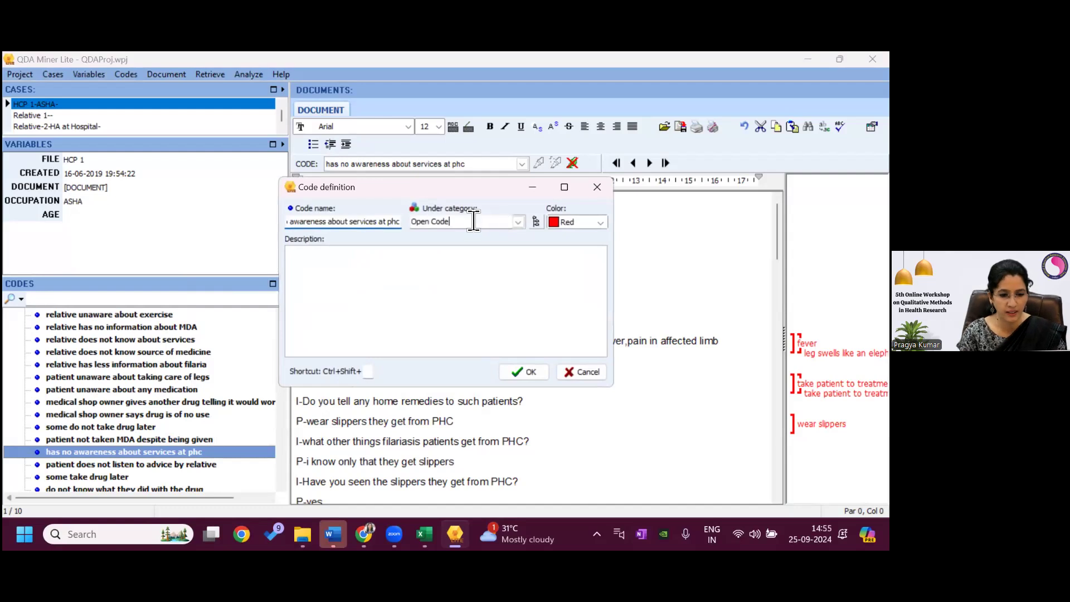
{"action": "left_click_drag", "start_coordinate": [473, 221], "coordinate": [411, 222]}
{"action": "type", "text": "health system related factors"}
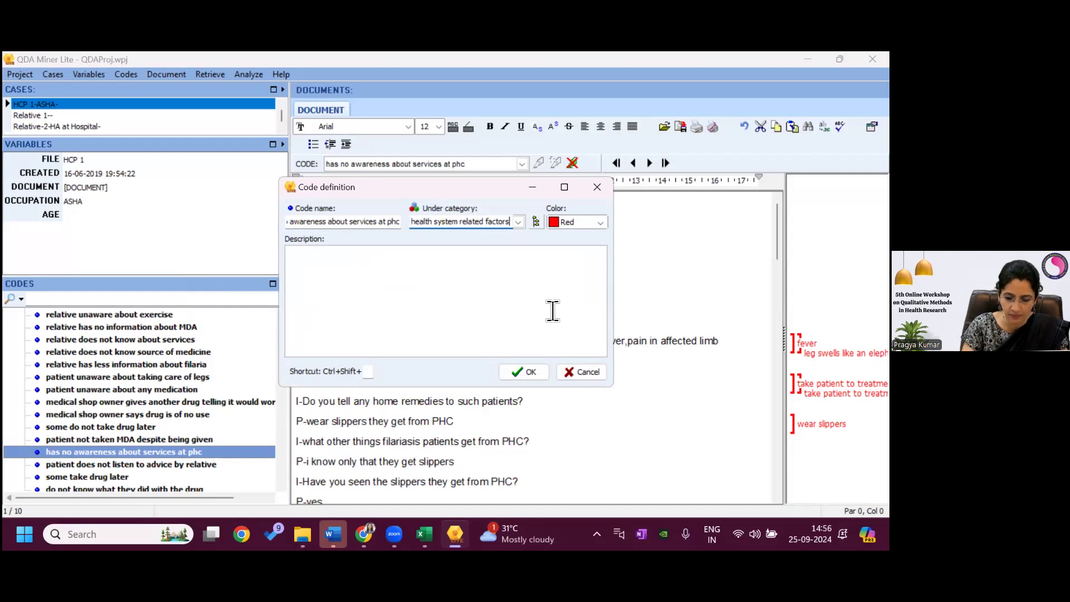
{"action": "type", "text": "\\"}
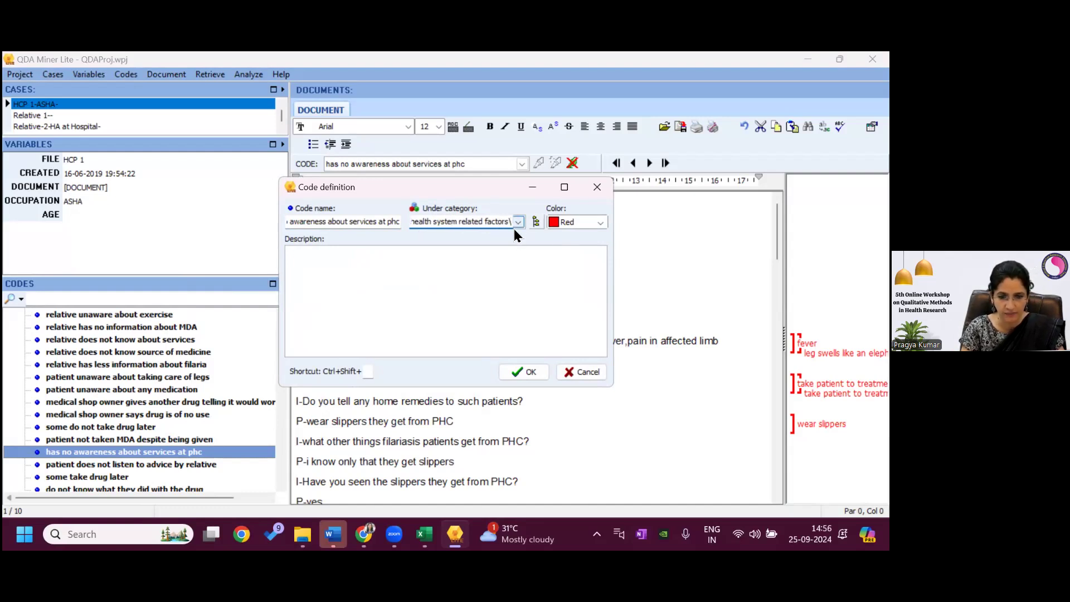
{"action": "type", "text": "barrier"}
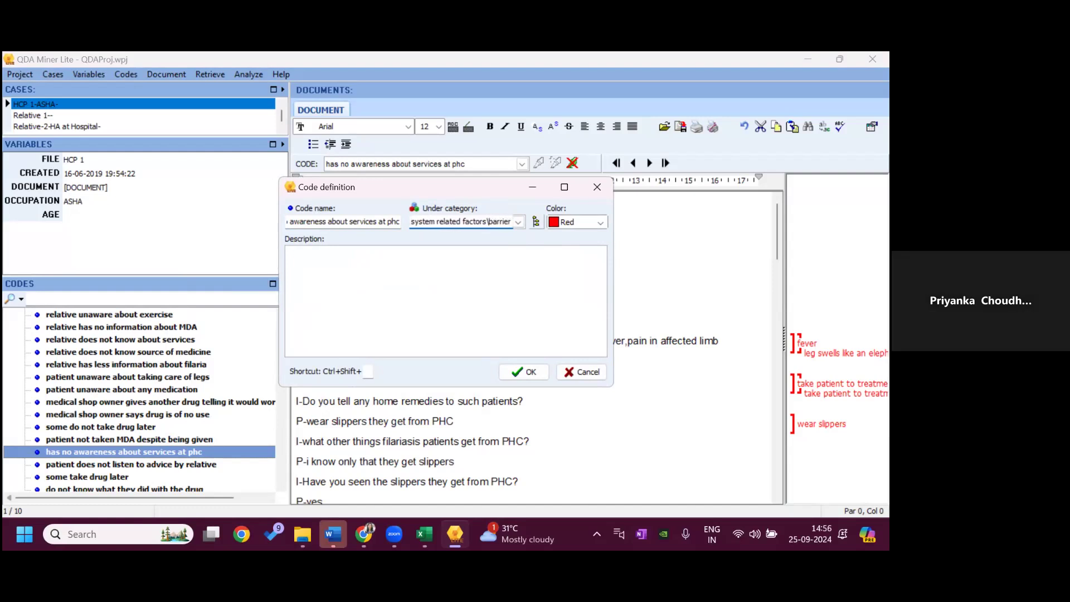
{"action": "left_click", "coordinate": [524, 373]}
{"action": "left_click_drag", "start_coordinate": [282, 343], "coordinate": [284, 491]}
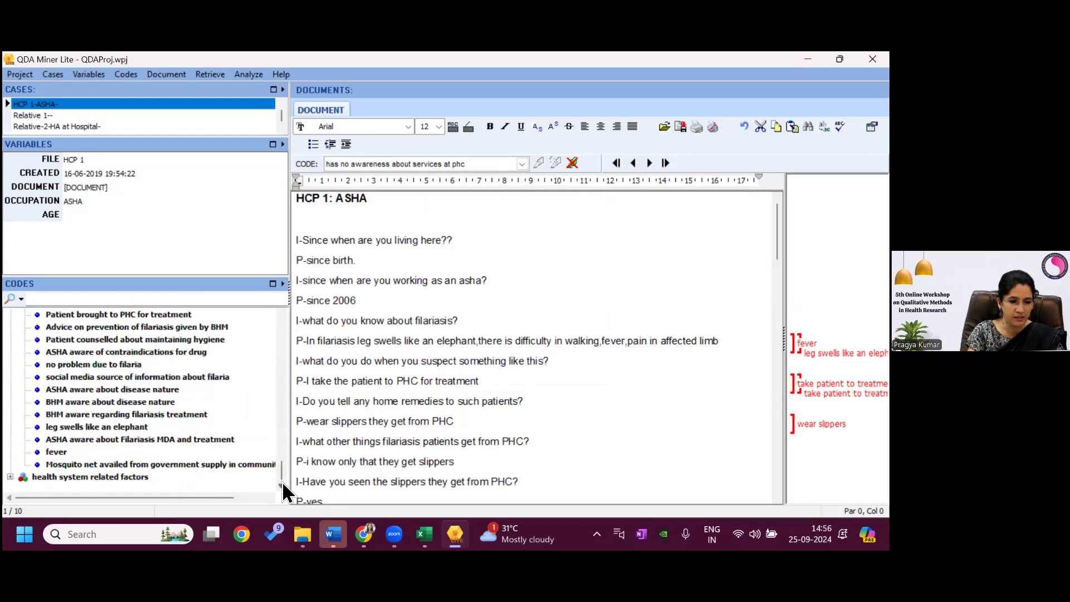
{"action": "left_click", "coordinate": [10, 477]}
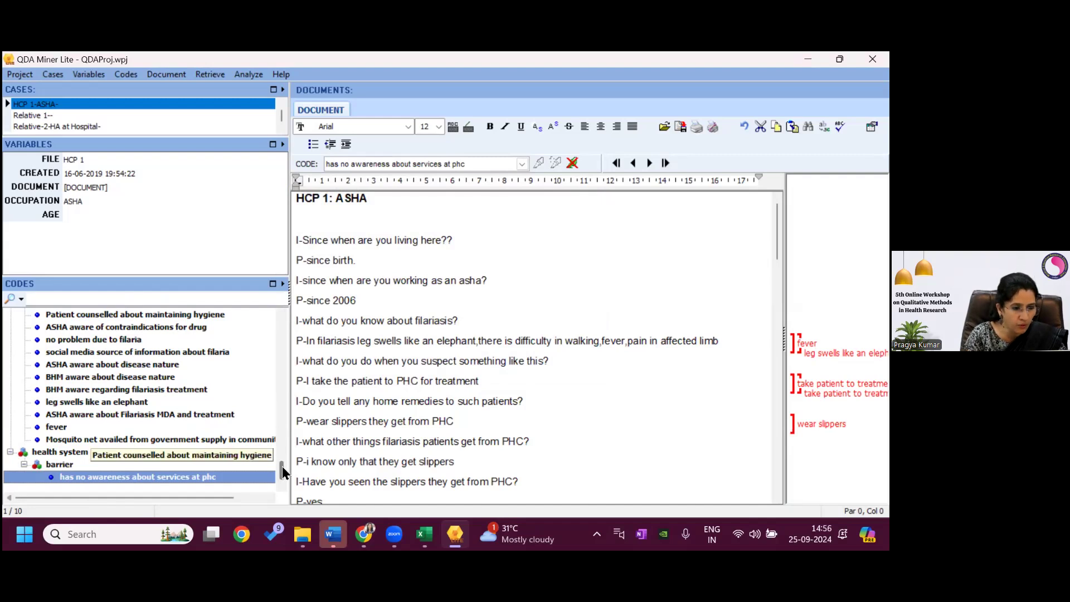
Move the code "ASHA aware about disease nature" into a new "facilitating factor" subcategory of health system related factors
{"action": "right_click", "coordinate": [145, 363]}
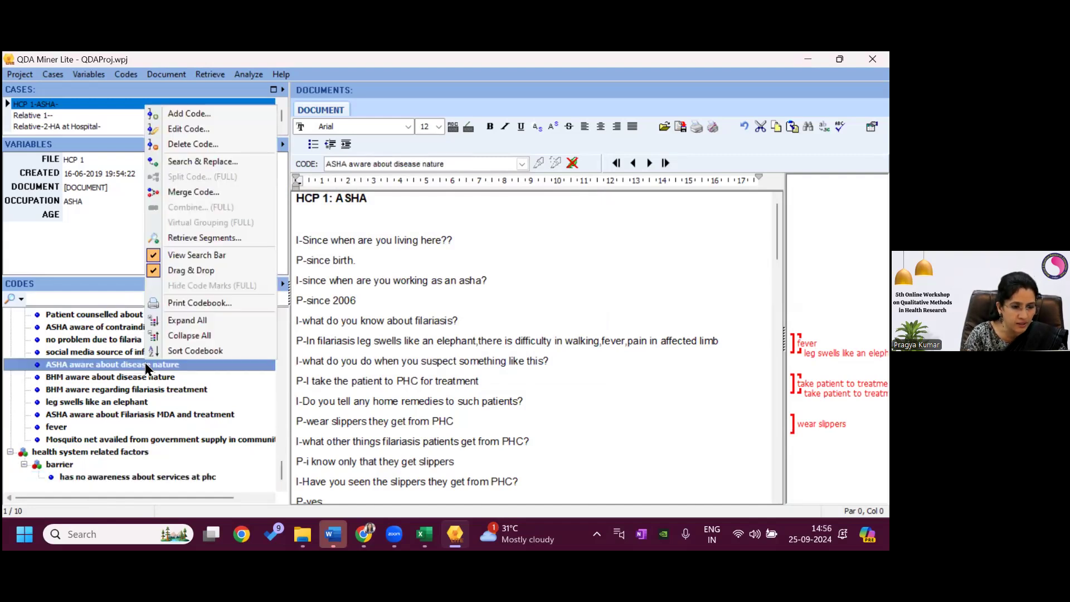
{"action": "left_click", "coordinate": [191, 128]}
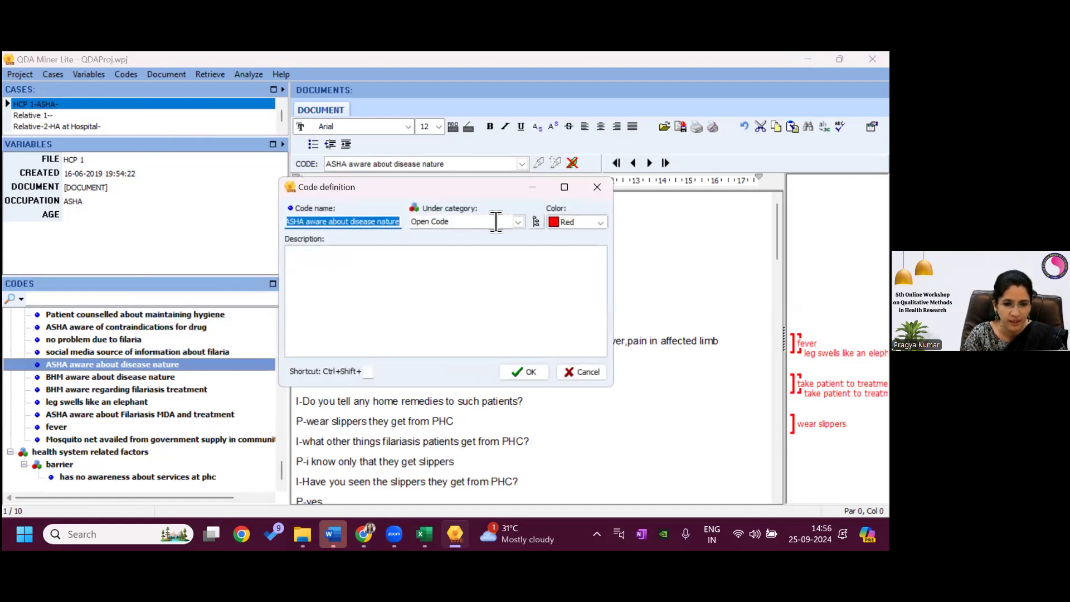
{"action": "left_click", "coordinate": [517, 221]}
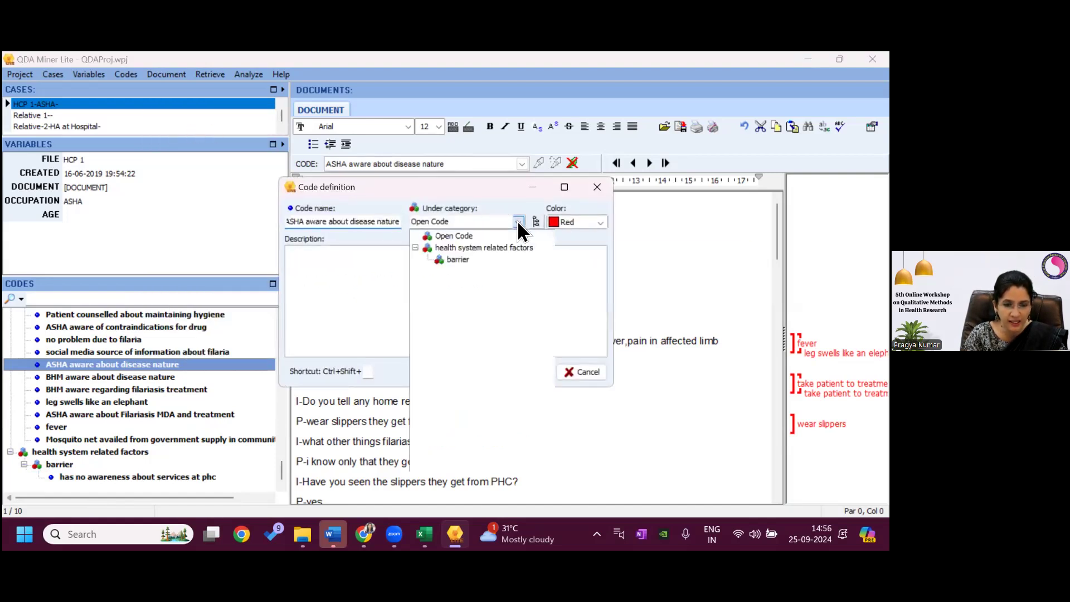
{"action": "left_click", "coordinate": [508, 248]}
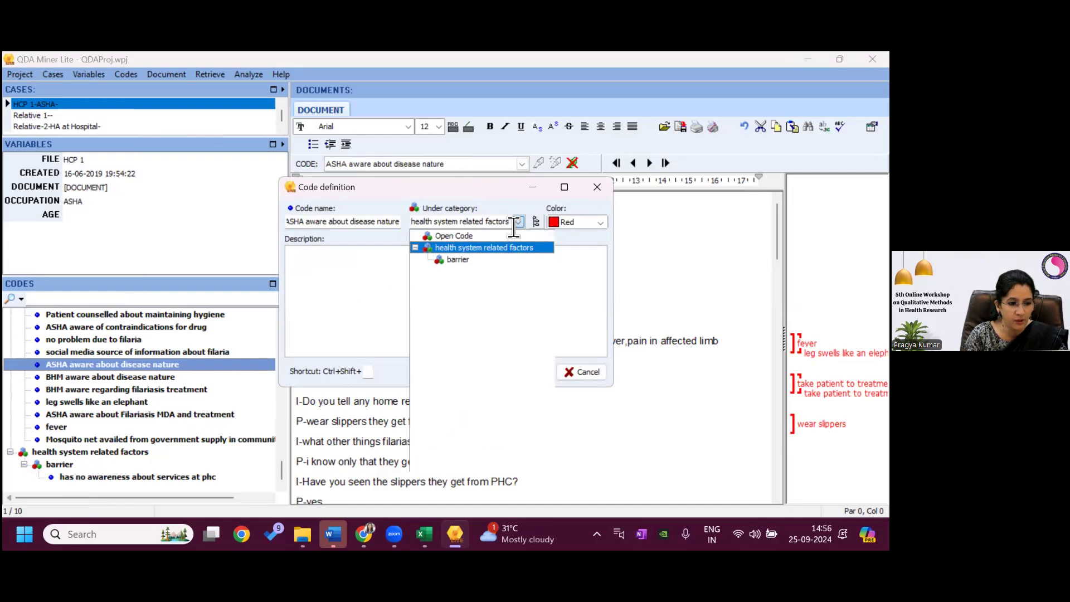
{"action": "left_click", "coordinate": [513, 223]}
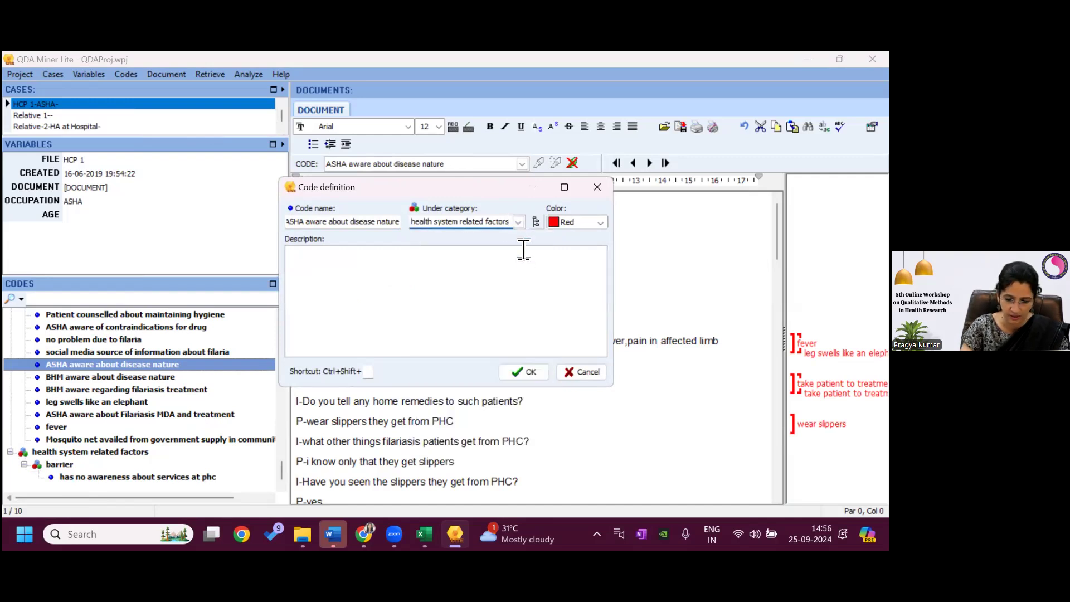
{"action": "left_click", "coordinate": [510, 221]}
{"action": "type", "text": "\\facil"}
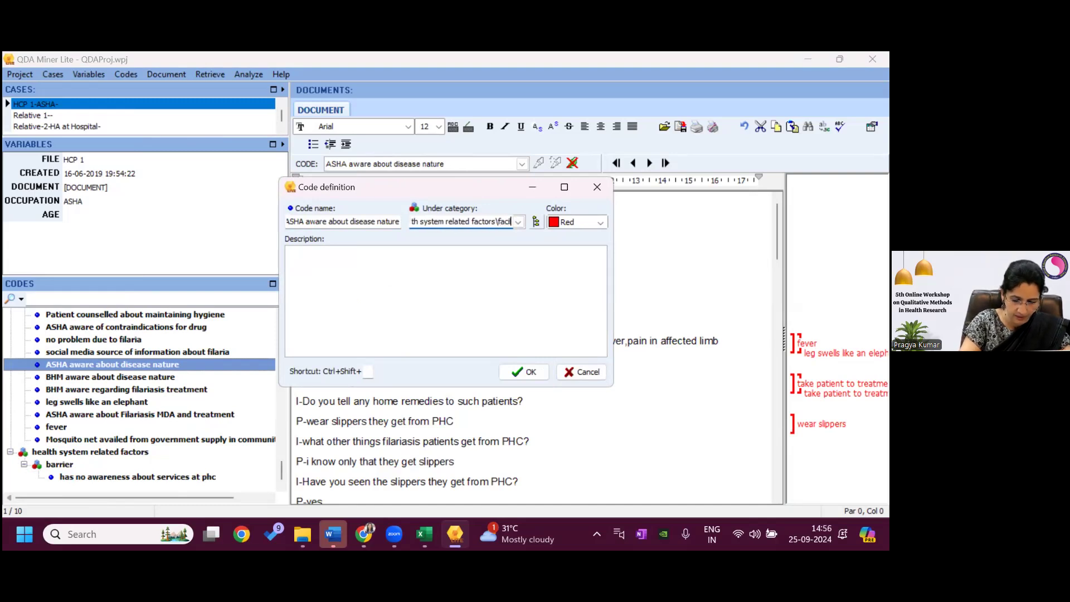
{"action": "type", "text": "itating"}
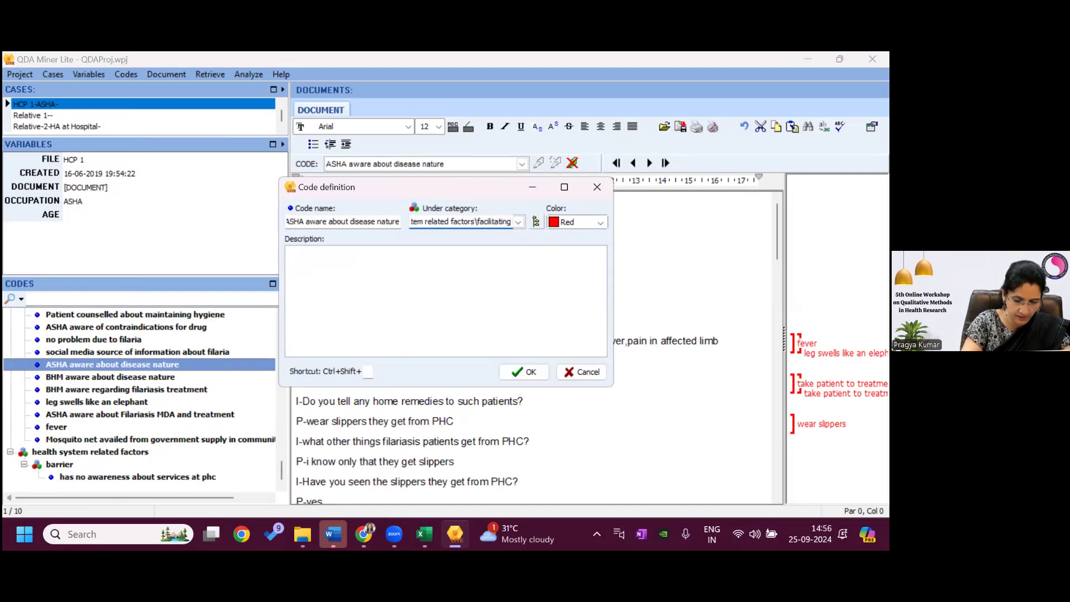
{"action": "type", "text": " factor"}
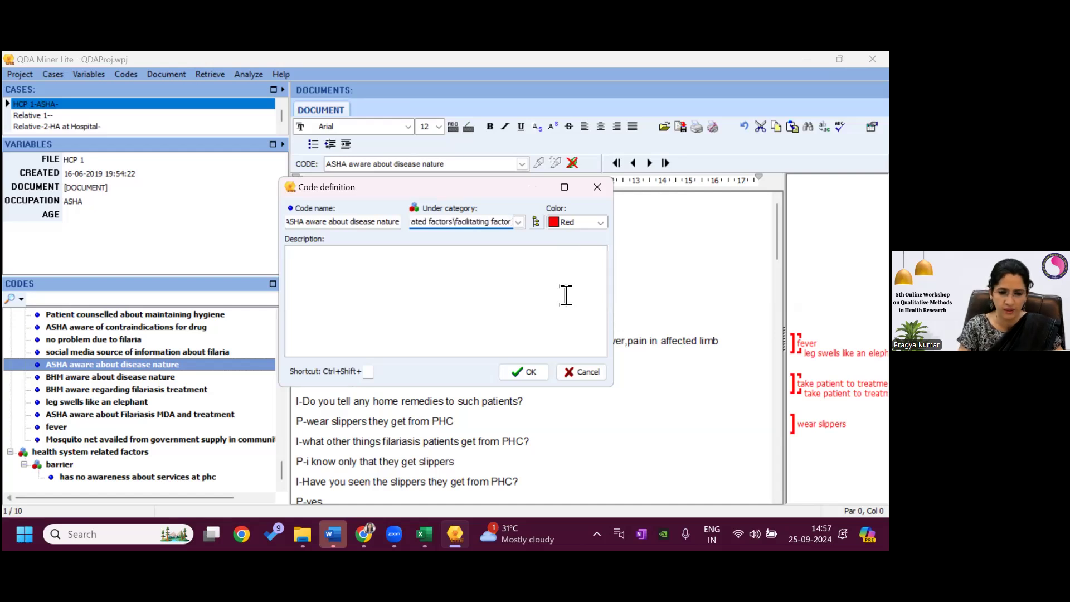
{"action": "left_click", "coordinate": [524, 372]}
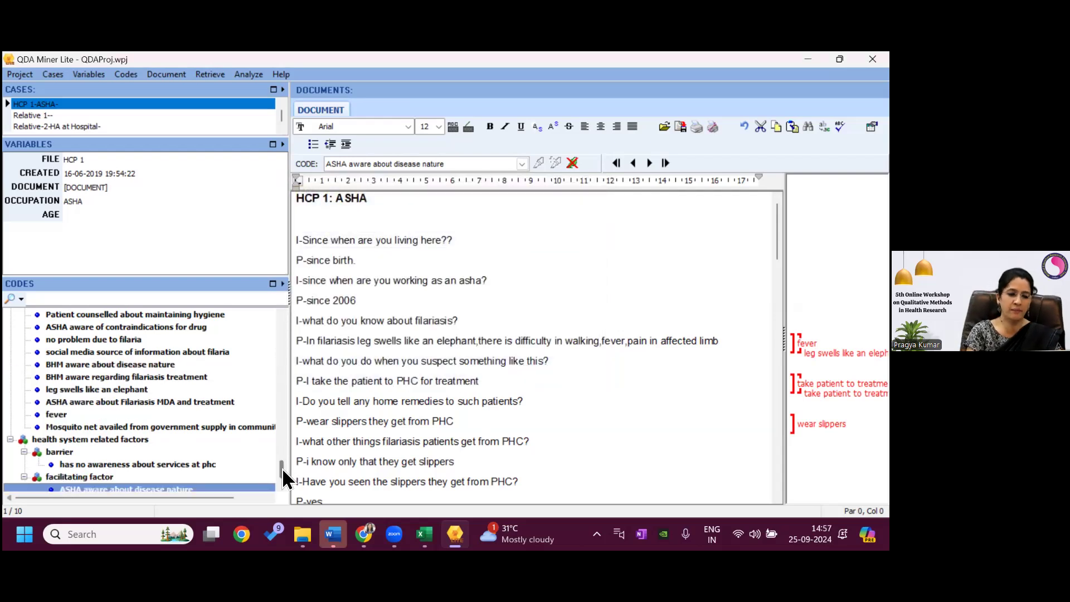
{"action": "left_click", "coordinate": [279, 483]}
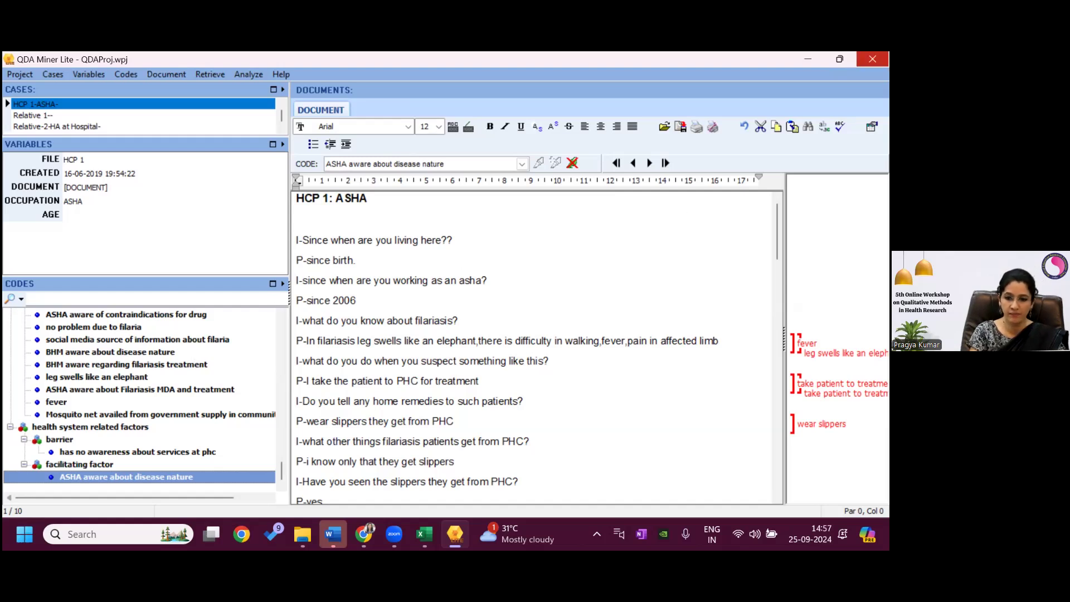
Close the Filaria_Stage 2 project without saving its changes and open Filaria_Stage 3 from the Day 4 folder using the free edition
{"action": "left_click", "coordinate": [872, 58]}
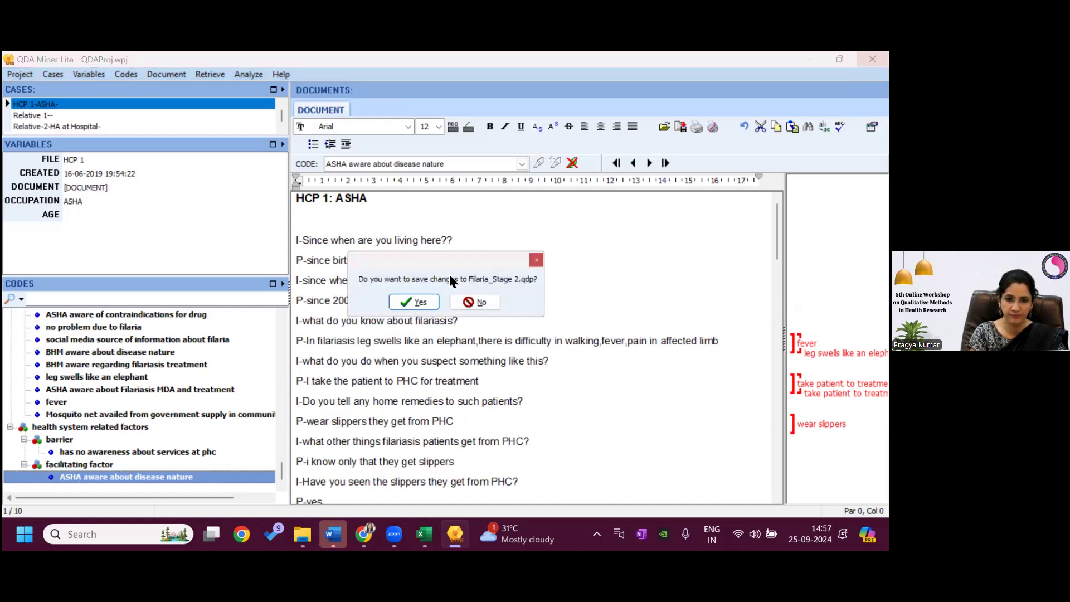
{"action": "left_click", "coordinate": [469, 301]}
{"action": "mouse_move", "coordinate": [364, 533]}
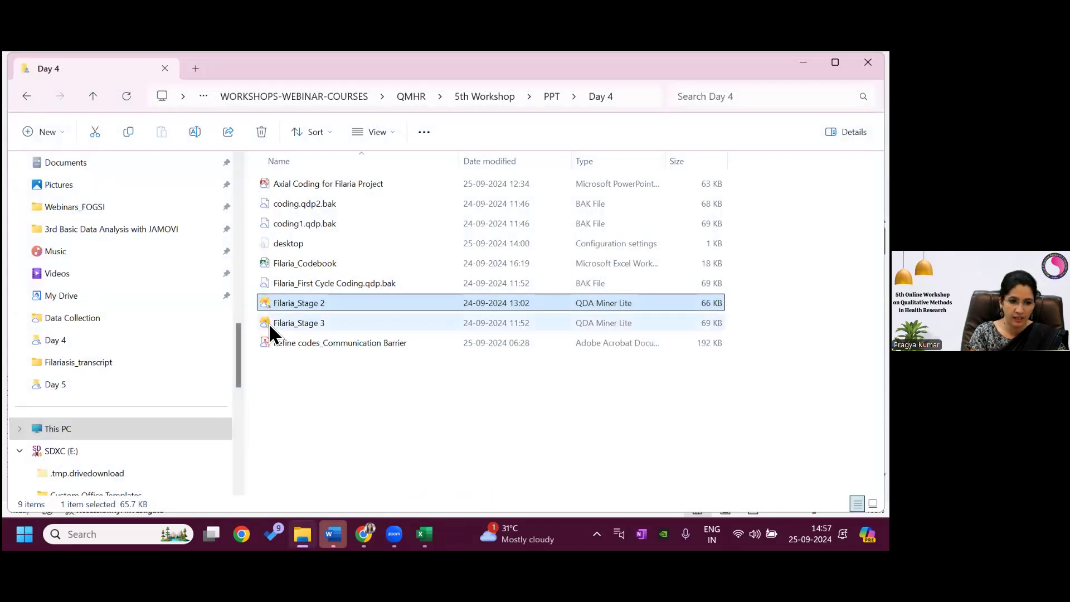
{"action": "double_click", "coordinate": [313, 324]}
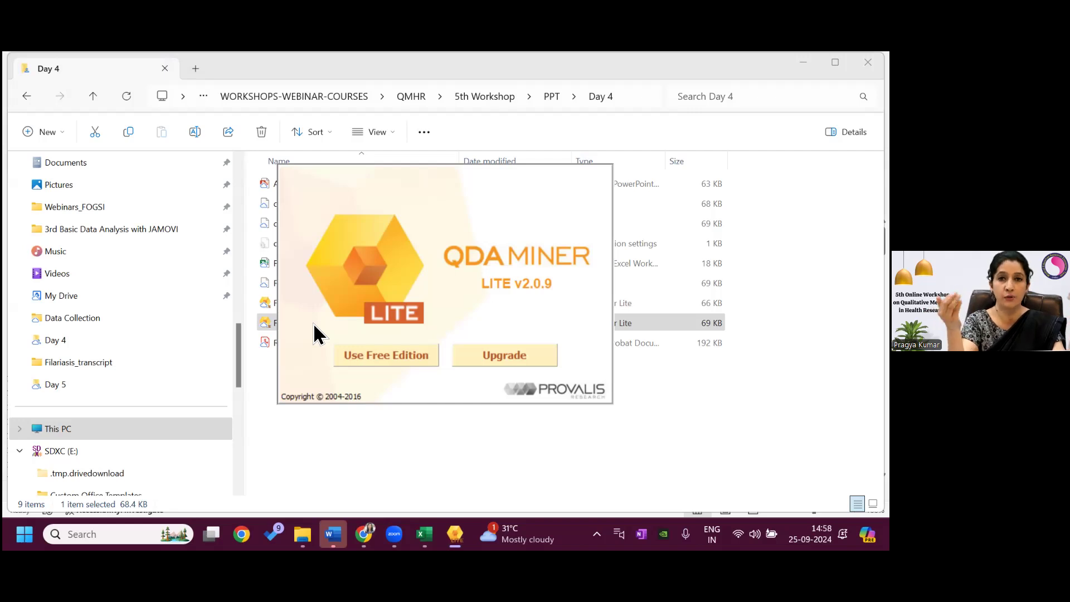
{"action": "left_click", "coordinate": [363, 356]}
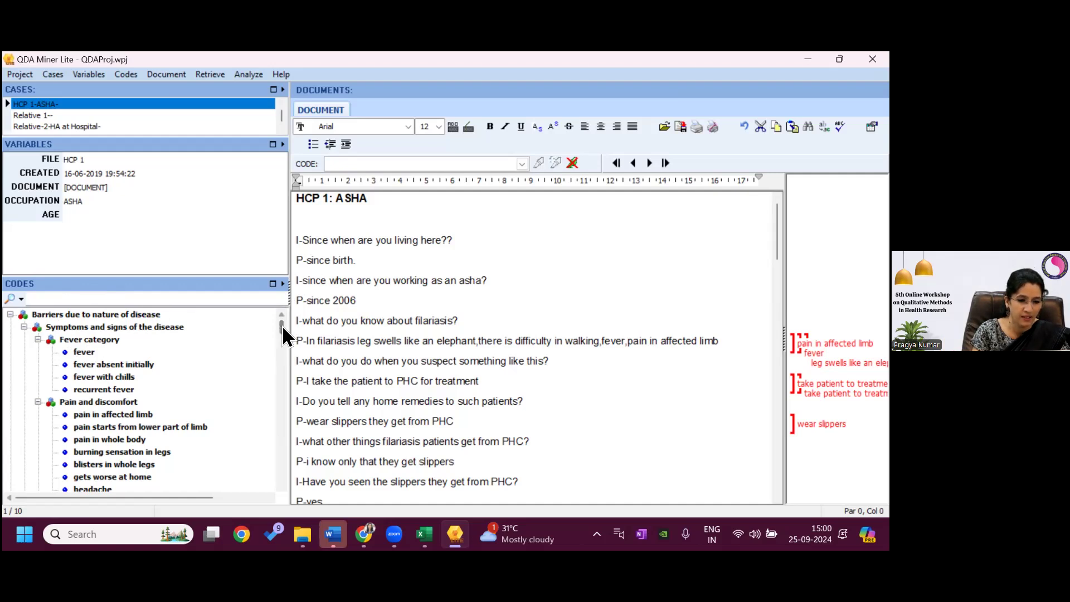
Examine the subcategories and codes under Barriers due to nature of disease, from Symptoms and signs of the disease into Disablers of Quality of Life
{"action": "scroll", "coordinate": [282, 325], "scroll_direction": "down", "scroll_amount": 1}
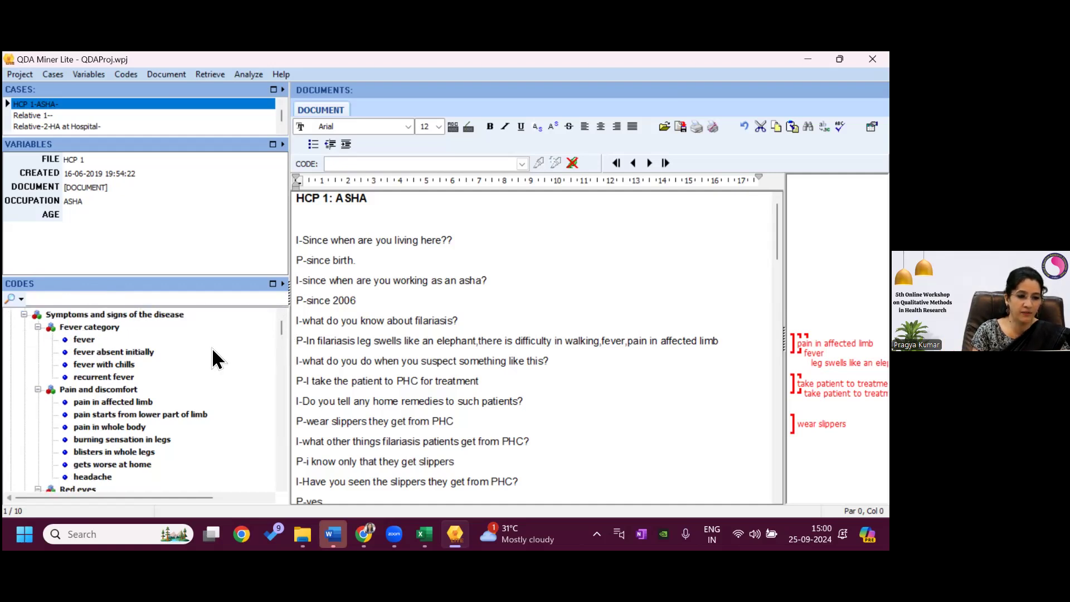
{"action": "left_click", "coordinate": [281, 315]}
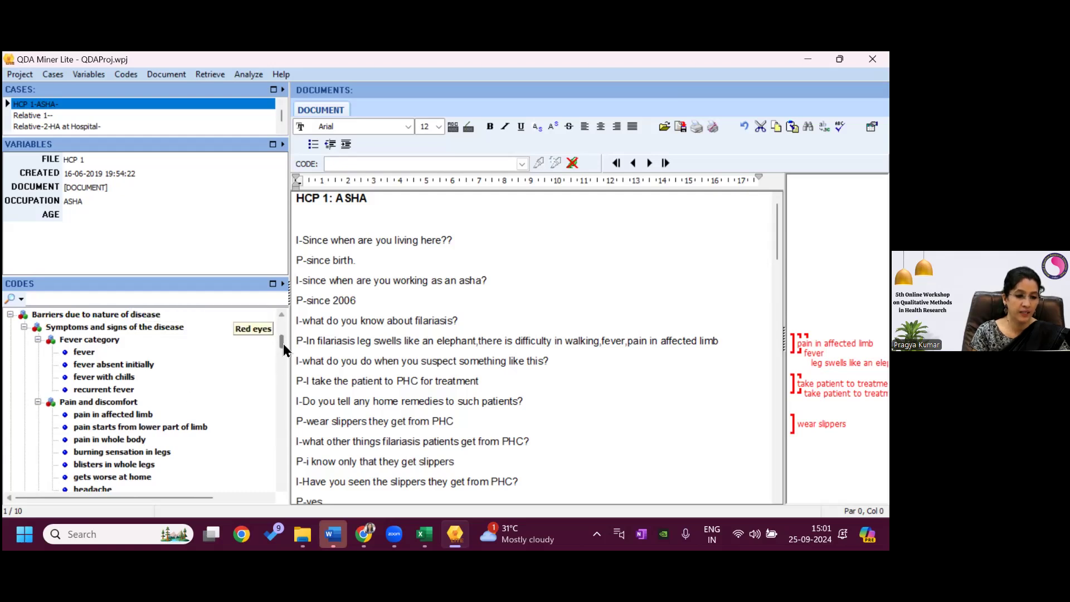
{"action": "left_click", "coordinate": [283, 343]}
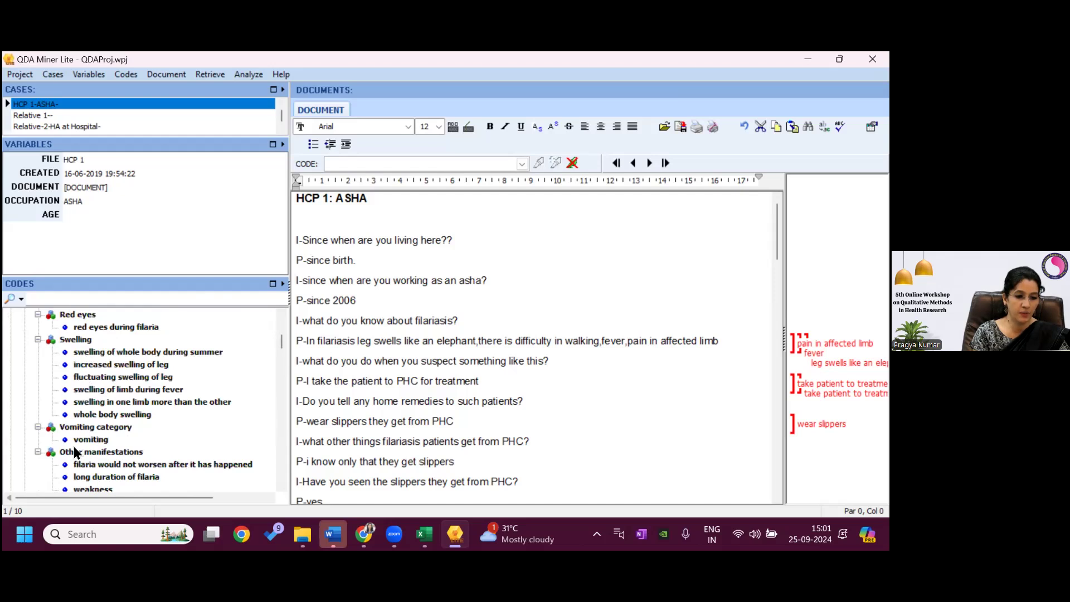
{"action": "left_click", "coordinate": [282, 483]}
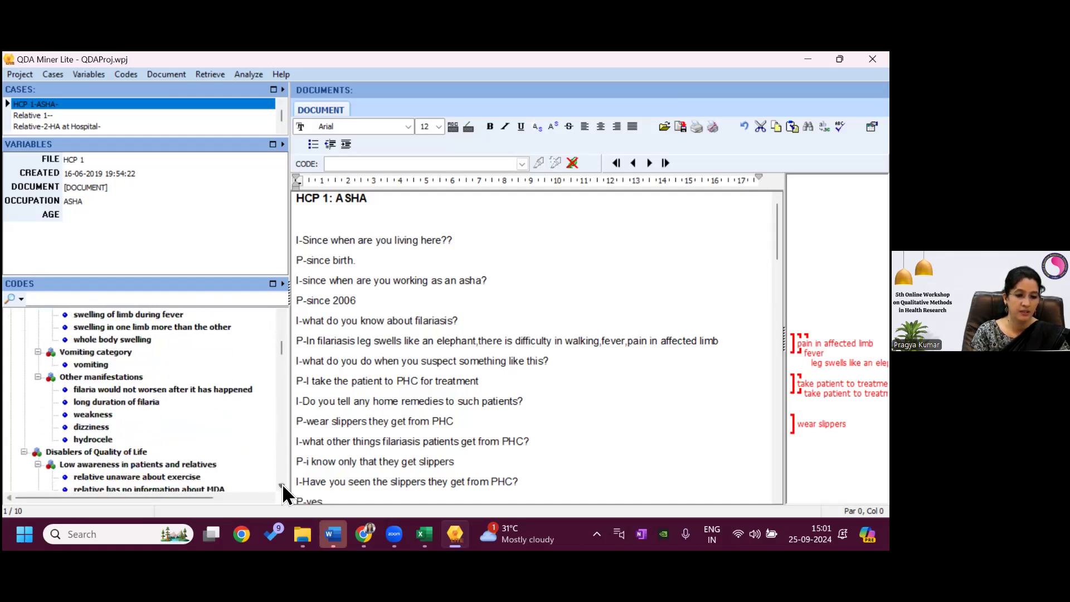
{"action": "left_click", "coordinate": [282, 483]}
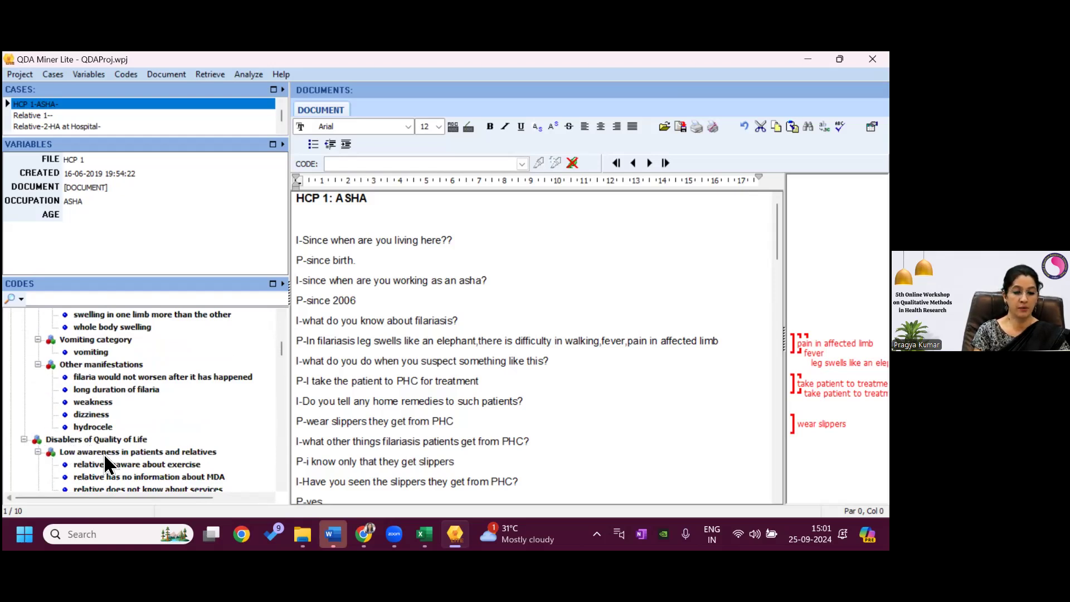
{"action": "left_click", "coordinate": [282, 485]}
{"action": "left_click", "coordinate": [282, 486]}
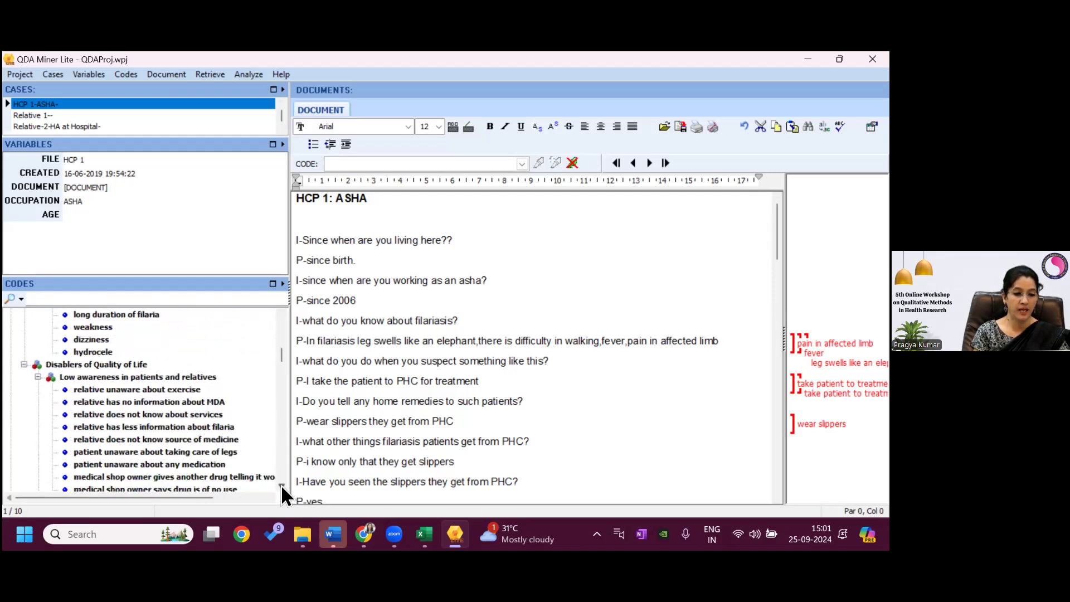
{"action": "left_click", "coordinate": [282, 486]}
{"action": "left_click", "coordinate": [282, 486]}
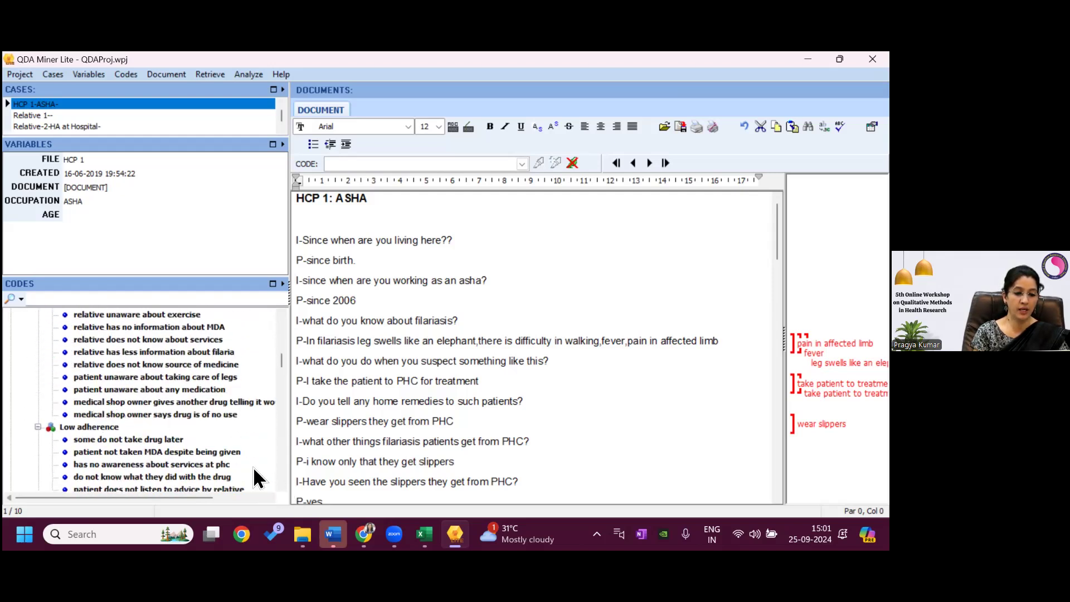
{"action": "left_click", "coordinate": [282, 486]}
{"action": "left_click", "coordinate": [282, 486]}
{"action": "left_click", "coordinate": [282, 486]}
{"action": "left_click", "coordinate": [282, 486]}
{"action": "left_click", "coordinate": [282, 486]}
{"action": "left_click", "coordinate": [282, 485]}
{"action": "left_click", "coordinate": [282, 484]}
{"action": "left_click", "coordinate": [282, 484]}
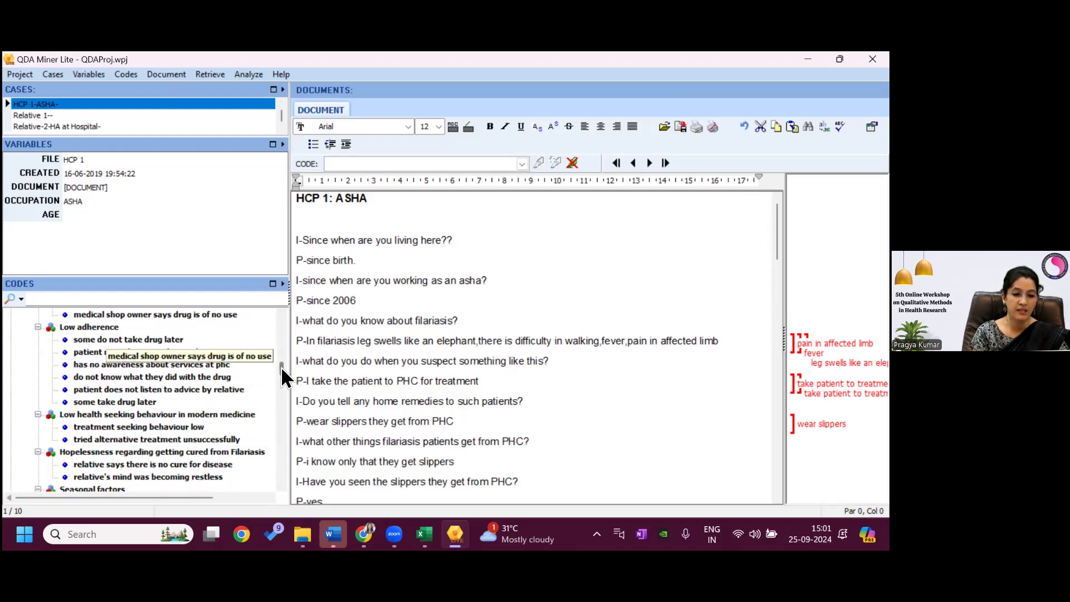
Examine the subcategories and codes under Disablers of Quality of Life and under Barriers related to Healthcare system
{"action": "left_click_drag", "start_coordinate": [281, 360], "coordinate": [285, 339]}
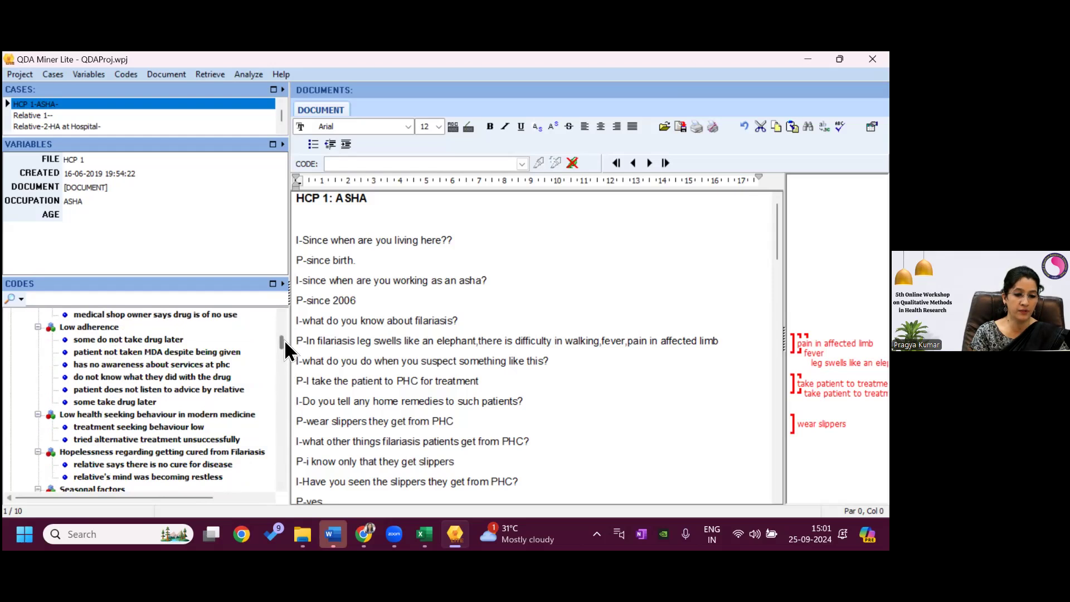
{"action": "left_click", "coordinate": [282, 486]}
{"action": "left_click", "coordinate": [281, 486]}
{"action": "scroll", "coordinate": [281, 486], "scroll_direction": "down", "scroll_amount": 1}
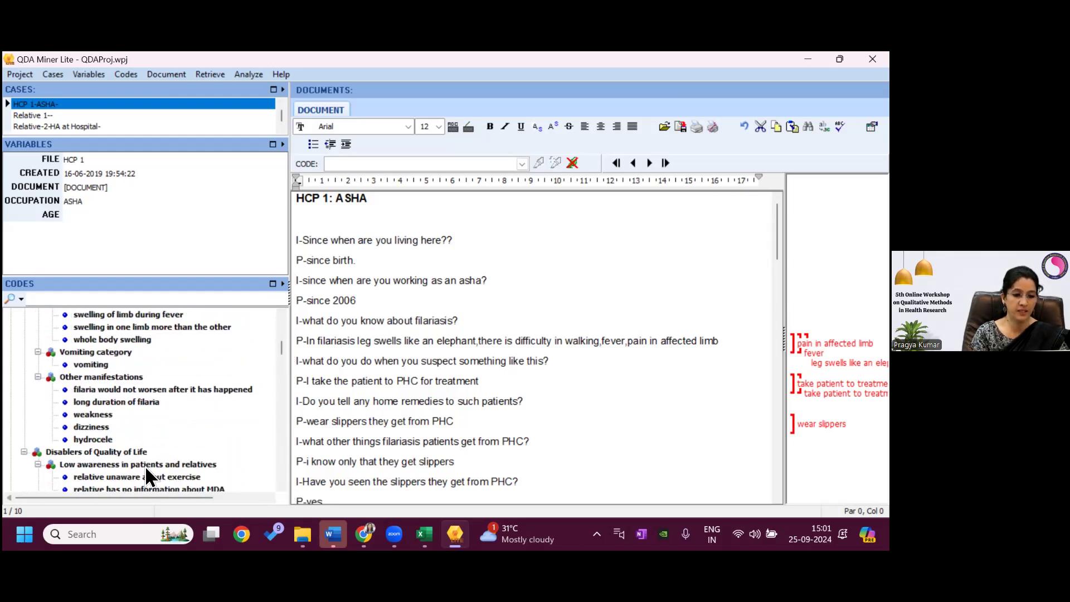
{"action": "scroll", "coordinate": [281, 487], "scroll_direction": "down", "scroll_amount": 10}
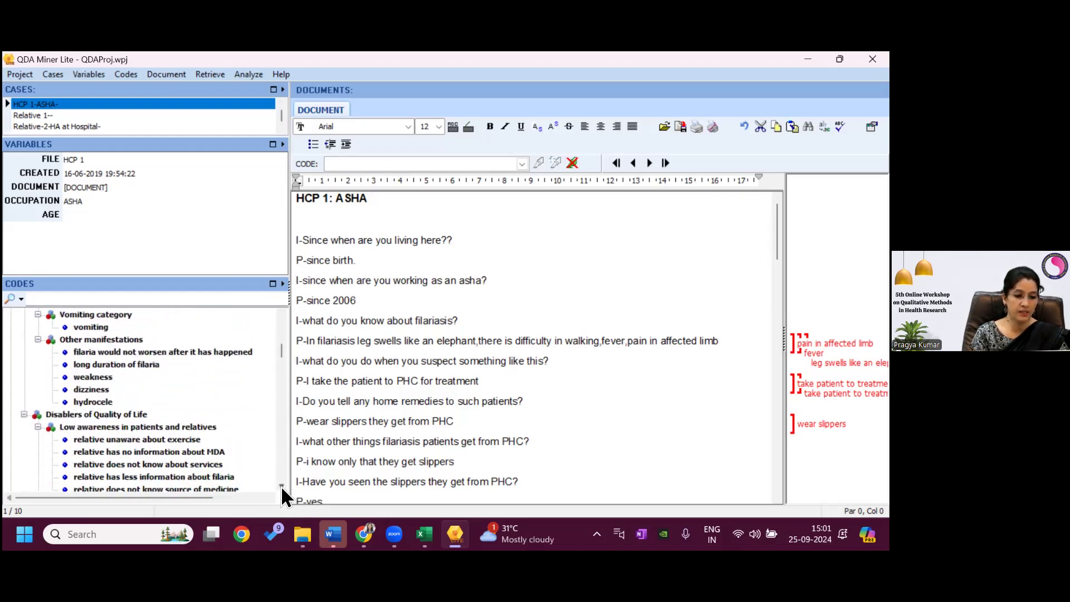
{"action": "scroll", "coordinate": [282, 490], "scroll_direction": "down", "scroll_amount": 5}
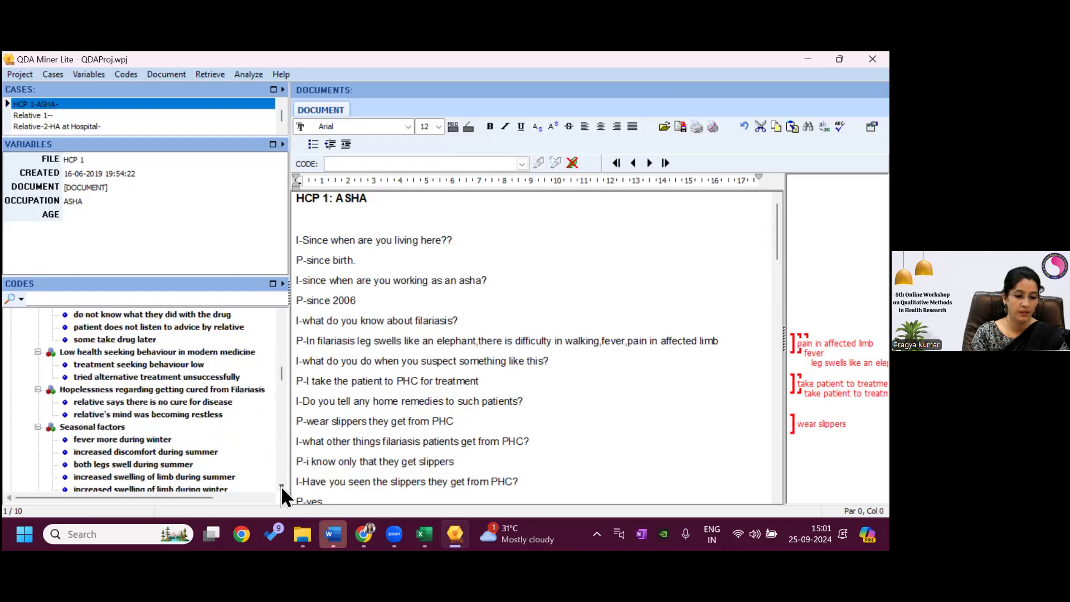
{"action": "scroll", "coordinate": [281, 491], "scroll_direction": "down", "scroll_amount": 7}
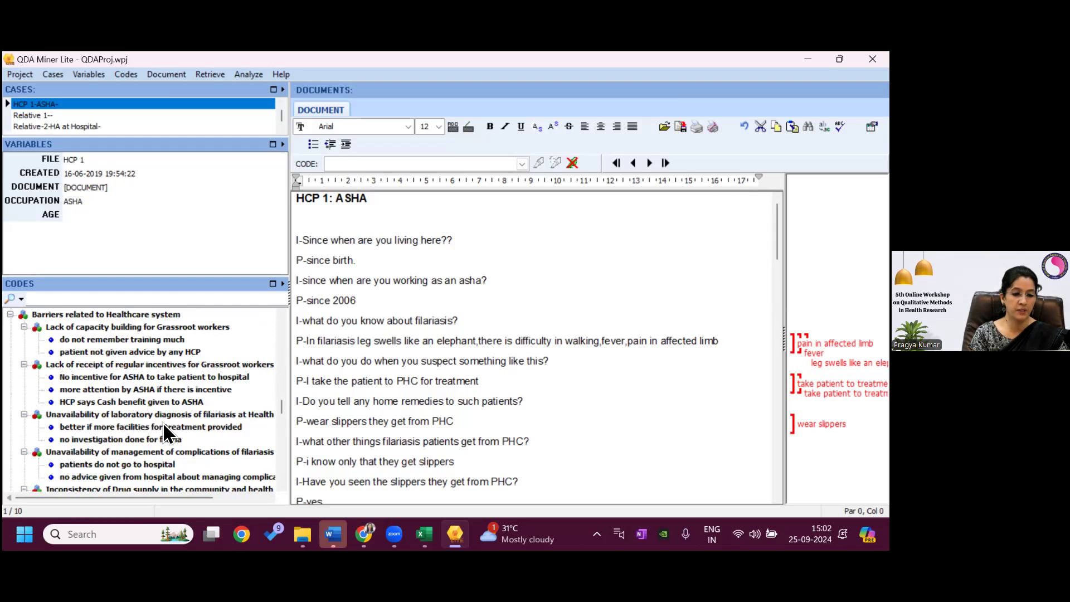
{"action": "left_click", "coordinate": [281, 485]}
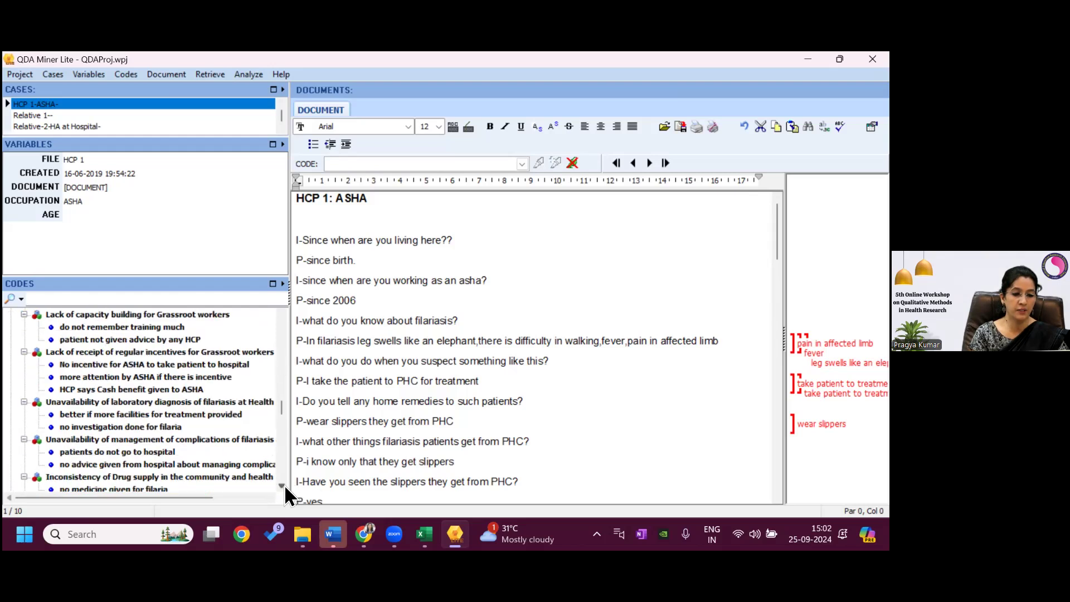
{"action": "left_click", "coordinate": [282, 485]}
{"action": "left_click", "coordinate": [282, 485]}
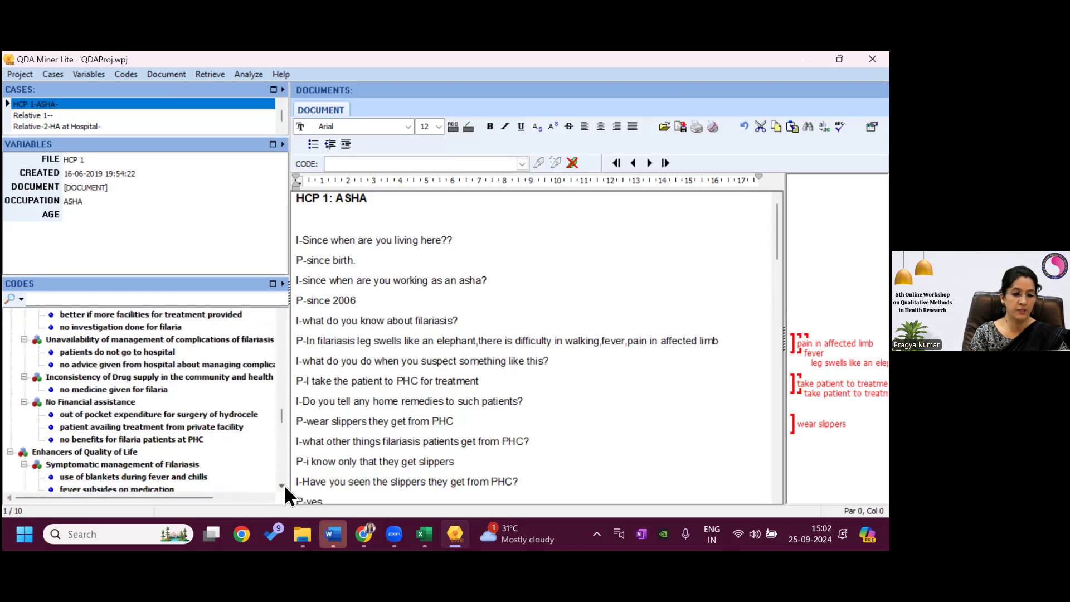
{"action": "left_click", "coordinate": [282, 484]}
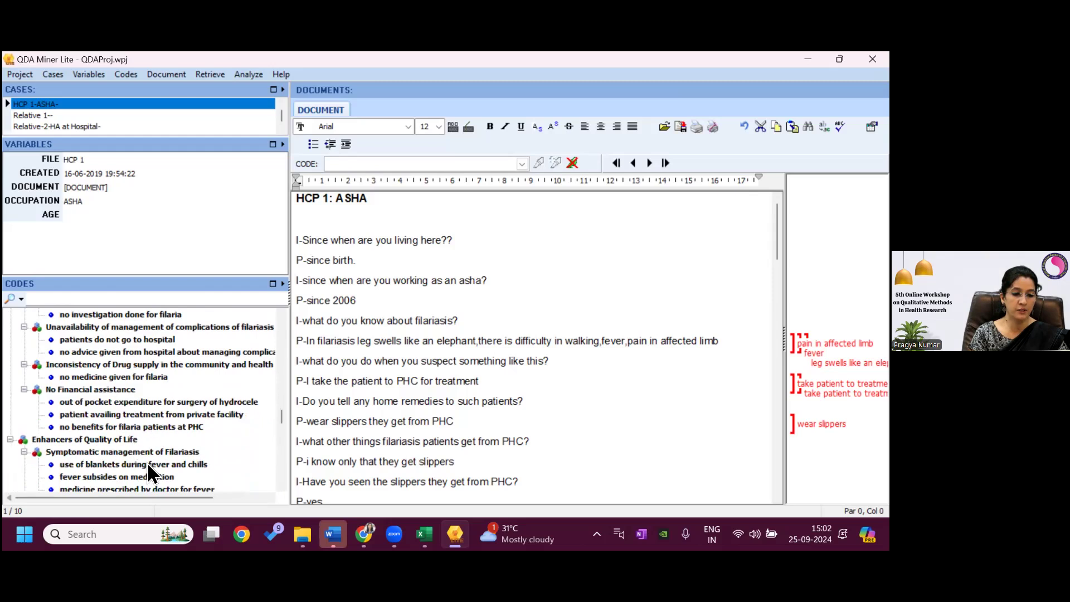
Examine the codes under Enhancers of Quality of Life, from Symptomatic management of Filariasis through Awareness regarding nature of disease in Grassroot workers
{"action": "left_click", "coordinate": [282, 485]}
{"action": "left_click", "coordinate": [282, 485]}
{"action": "left_click", "coordinate": [282, 485]}
{"action": "left_click", "coordinate": [282, 485]}
{"action": "left_click", "coordinate": [282, 484]}
{"action": "left_click", "coordinate": [282, 484]}
{"action": "left_click", "coordinate": [282, 485]}
{"action": "left_click", "coordinate": [282, 485]}
{"action": "left_click", "coordinate": [282, 484]}
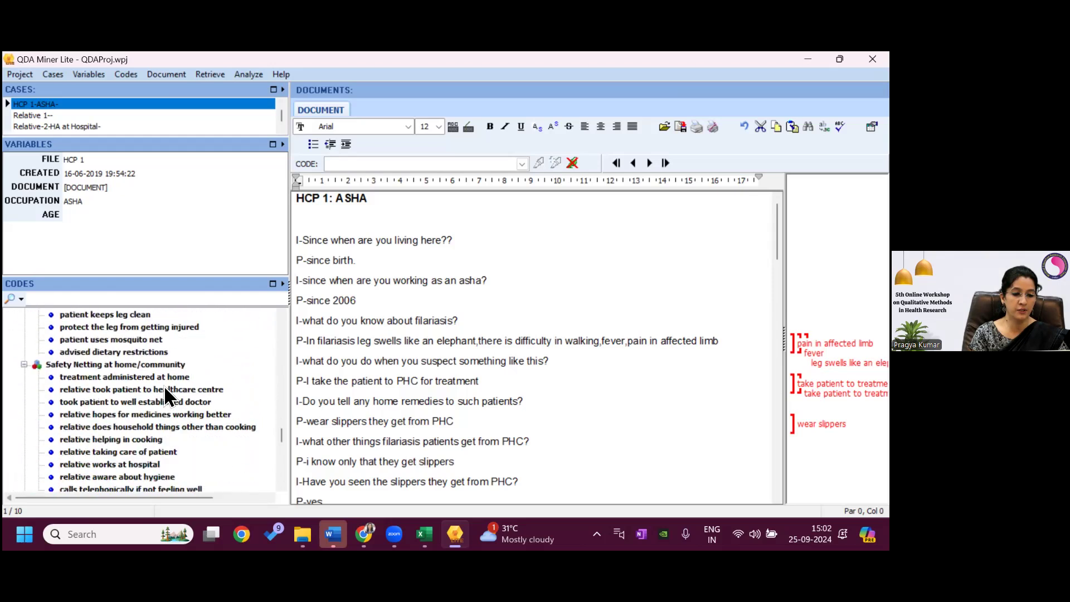
{"action": "left_click", "coordinate": [282, 485]}
{"action": "left_click", "coordinate": [282, 485]}
{"action": "left_click", "coordinate": [282, 485]}
{"action": "left_click", "coordinate": [282, 485]}
{"action": "left_click", "coordinate": [282, 484]}
{"action": "left_click", "coordinate": [282, 485]}
{"action": "scroll", "coordinate": [282, 485], "scroll_direction": "down", "scroll_amount": 3}
{"action": "left_click", "coordinate": [282, 484]}
{"action": "left_click", "coordinate": [282, 485]}
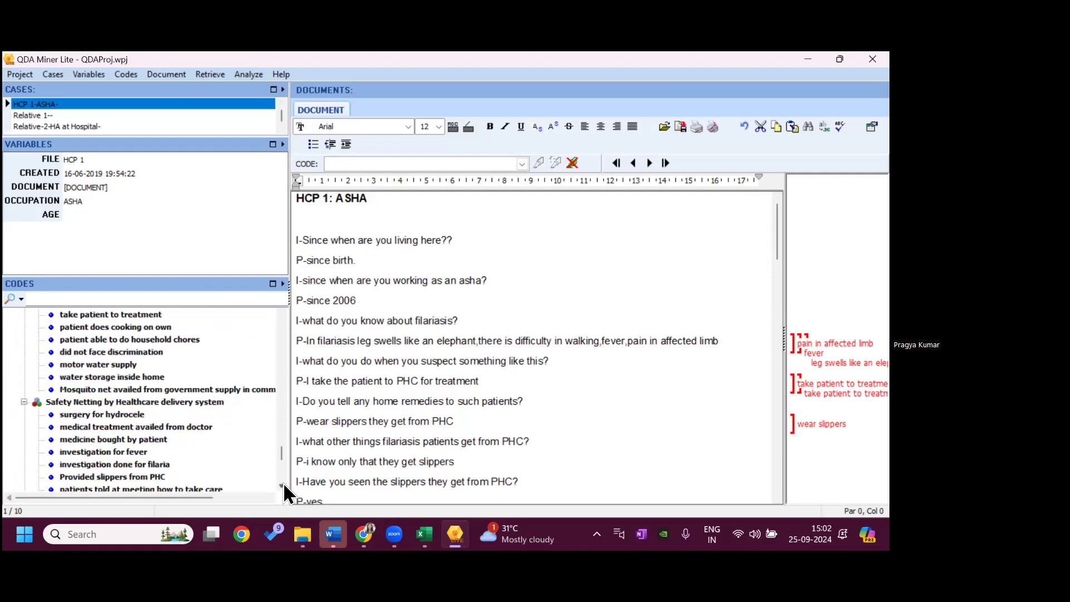
{"action": "left_click", "coordinate": [282, 485]}
{"action": "scroll", "coordinate": [282, 489], "scroll_direction": "down", "scroll_amount": 4}
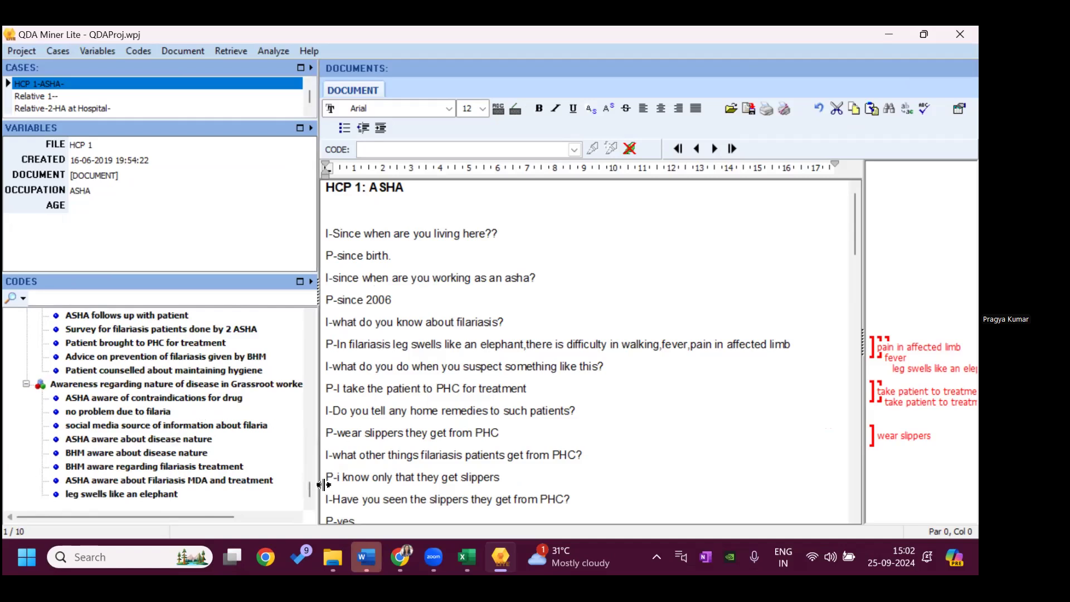
Hide the menu items that belong only to the full version
{"action": "left_click_drag", "start_coordinate": [311, 490], "coordinate": [311, 334]}
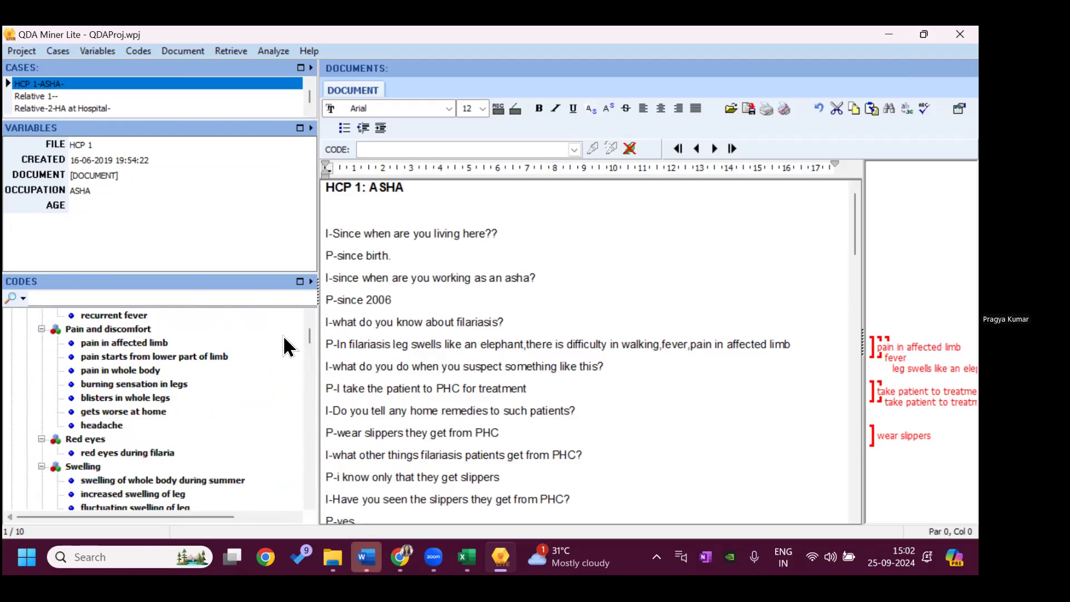
{"action": "left_click_drag", "start_coordinate": [307, 333], "coordinate": [312, 306]}
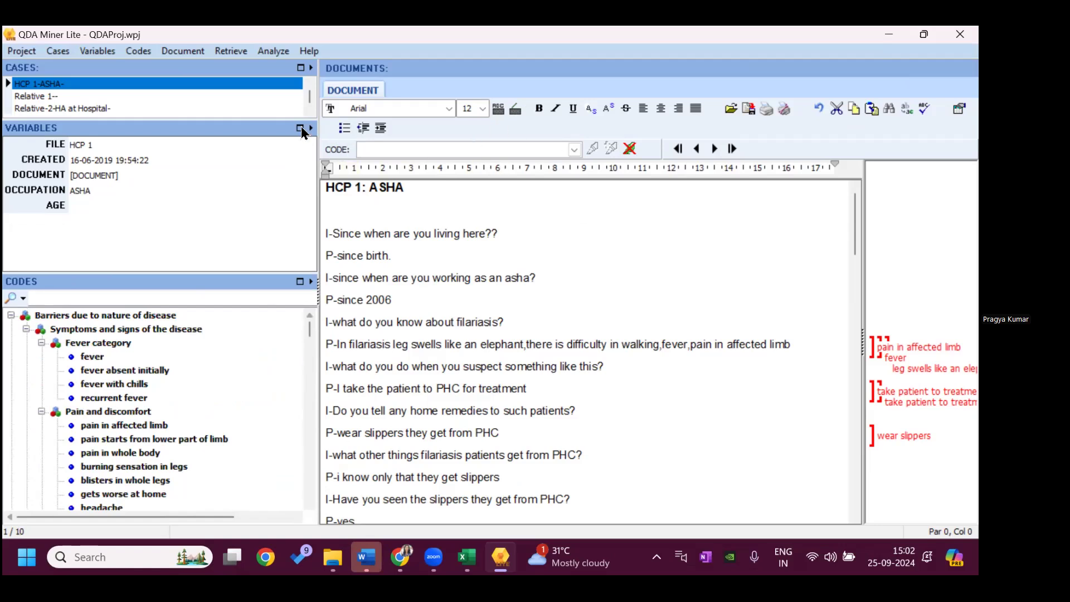
{"action": "left_click", "coordinate": [311, 51]}
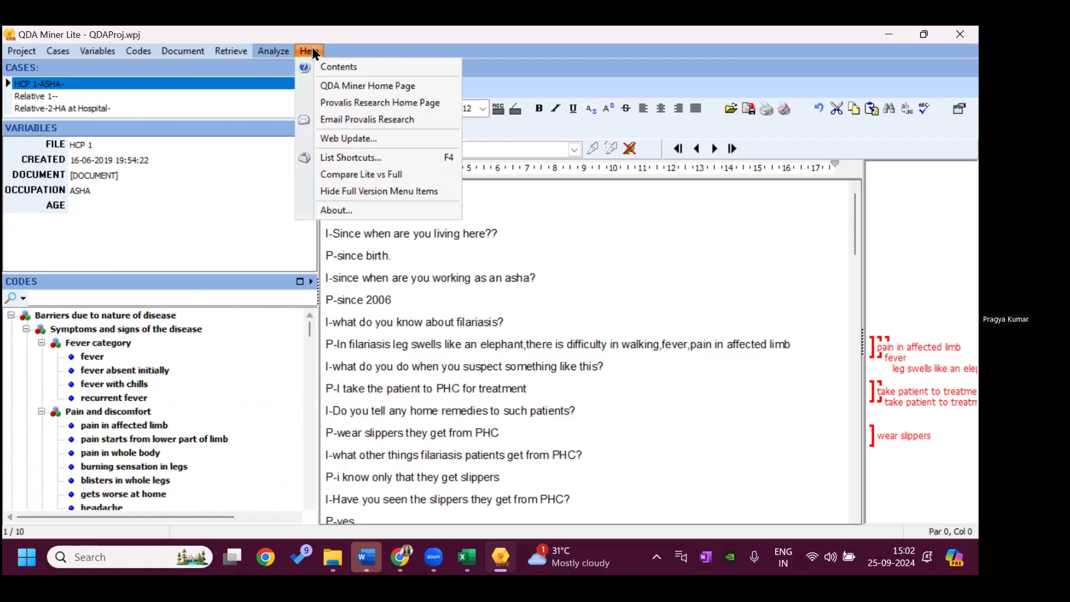
{"action": "left_click", "coordinate": [408, 191]}
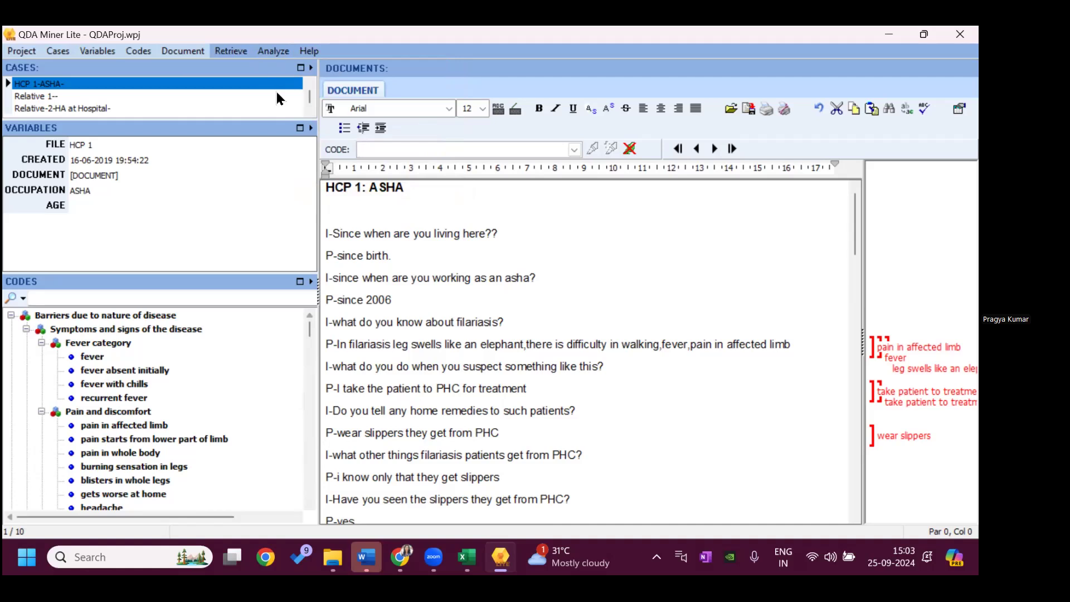
Run a Coding Frequency search on all codes in the DOCUMENT variable and maximize the results window
{"action": "left_click", "coordinate": [273, 52]}
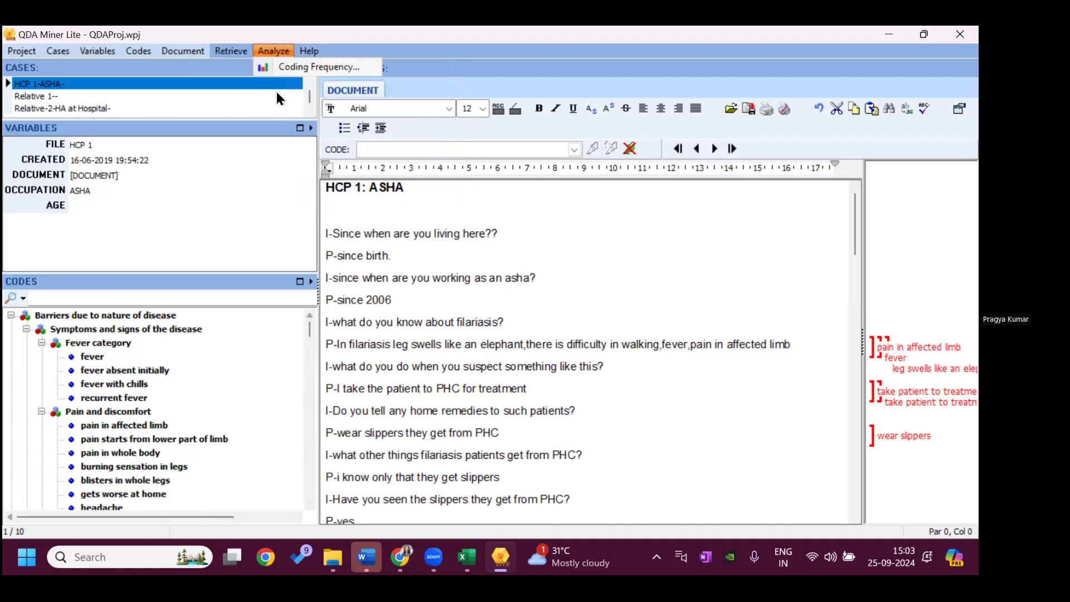
{"action": "left_click", "coordinate": [295, 66]}
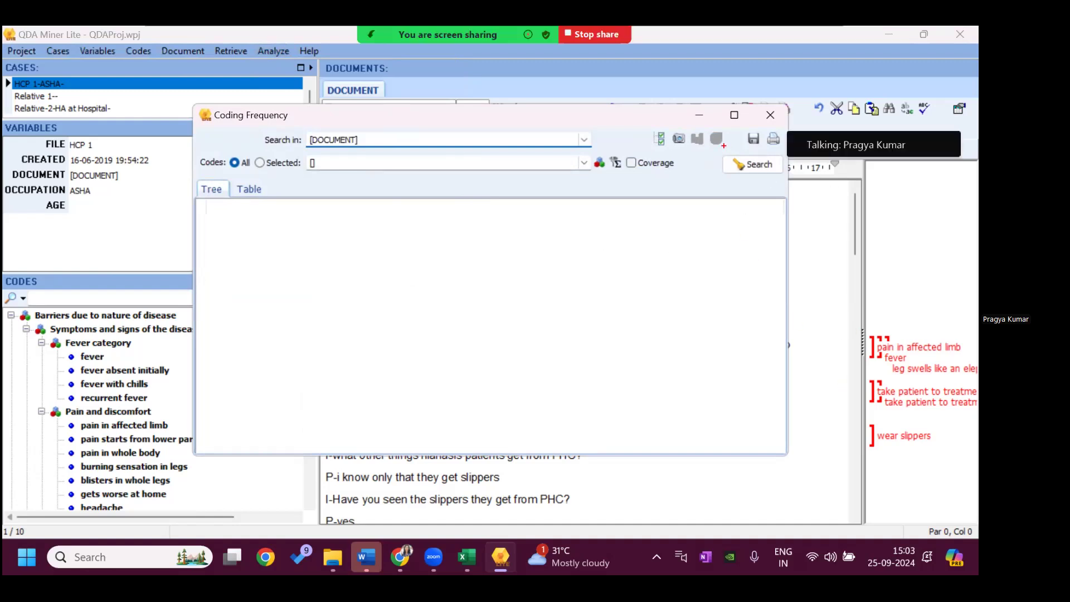
{"action": "left_click_drag", "start_coordinate": [723, 144], "coordinate": [775, 189]}
{"action": "left_click", "coordinate": [768, 174]}
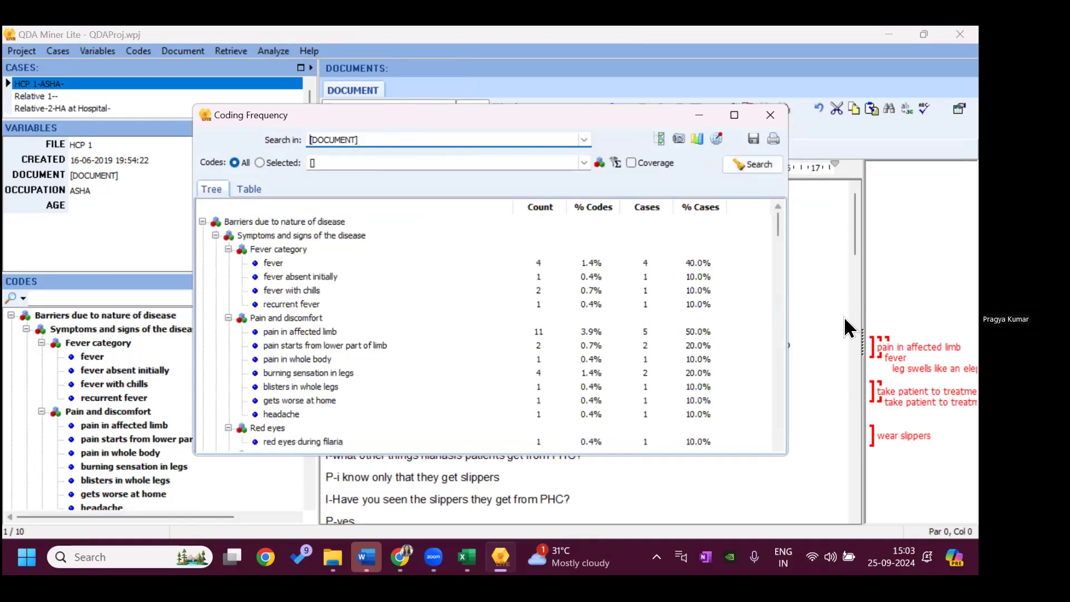
{"action": "left_click", "coordinate": [734, 115]}
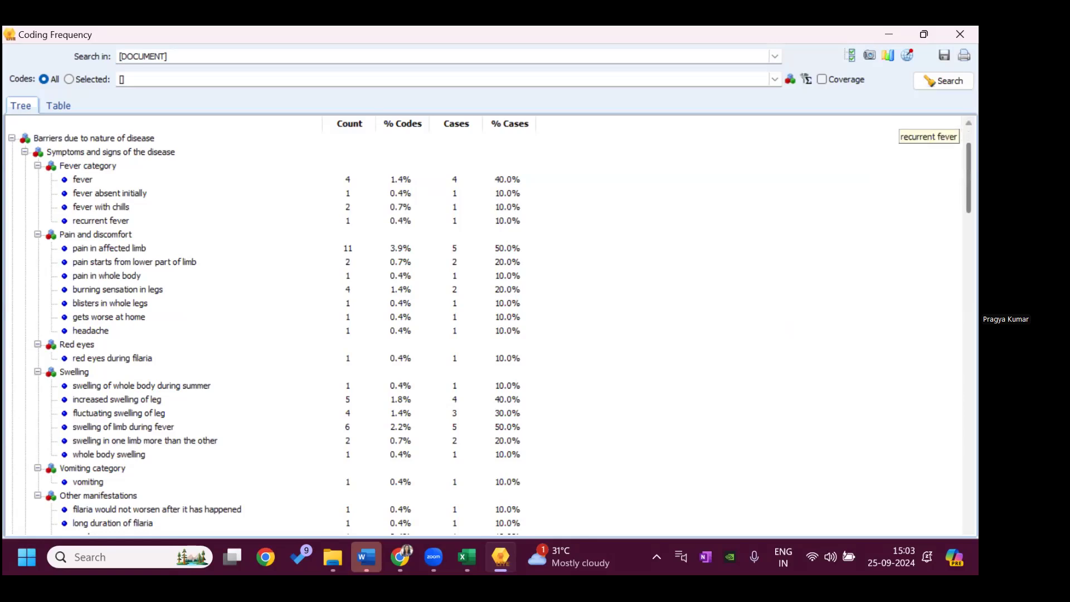
Examine the counts, code percentages and case percentages throughout the frequency tree, from Barriers due to nature of disease to Enhancers of Quality of Life
{"action": "scroll", "coordinate": [947, 220], "scroll_direction": "down", "scroll_amount": 3}
{"action": "scroll", "coordinate": [948, 218], "scroll_direction": "down", "scroll_amount": 5}
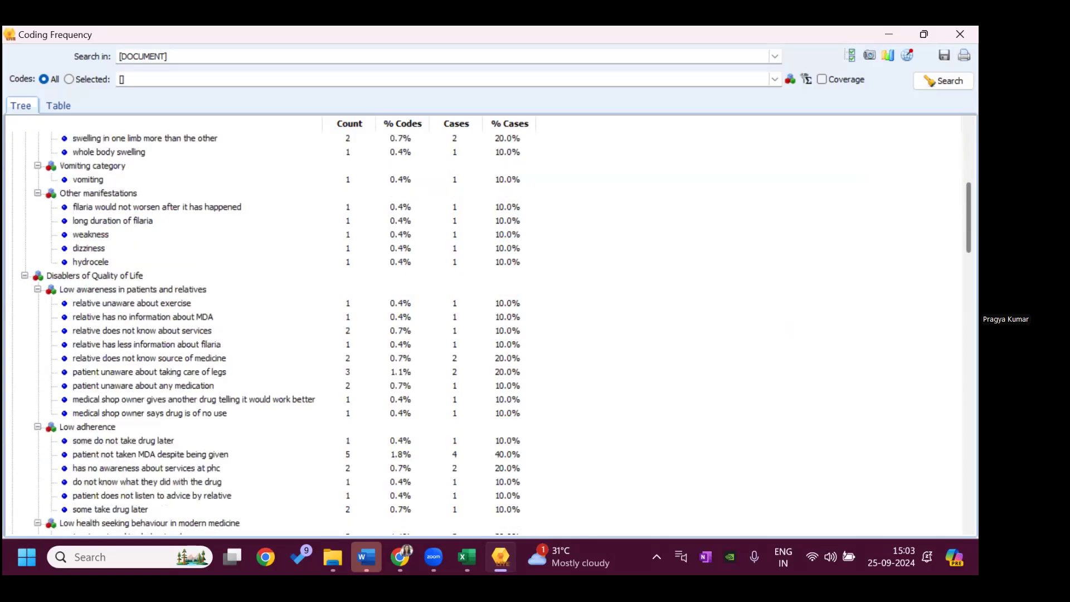
{"action": "scroll", "coordinate": [948, 218], "scroll_direction": "down", "scroll_amount": 6}
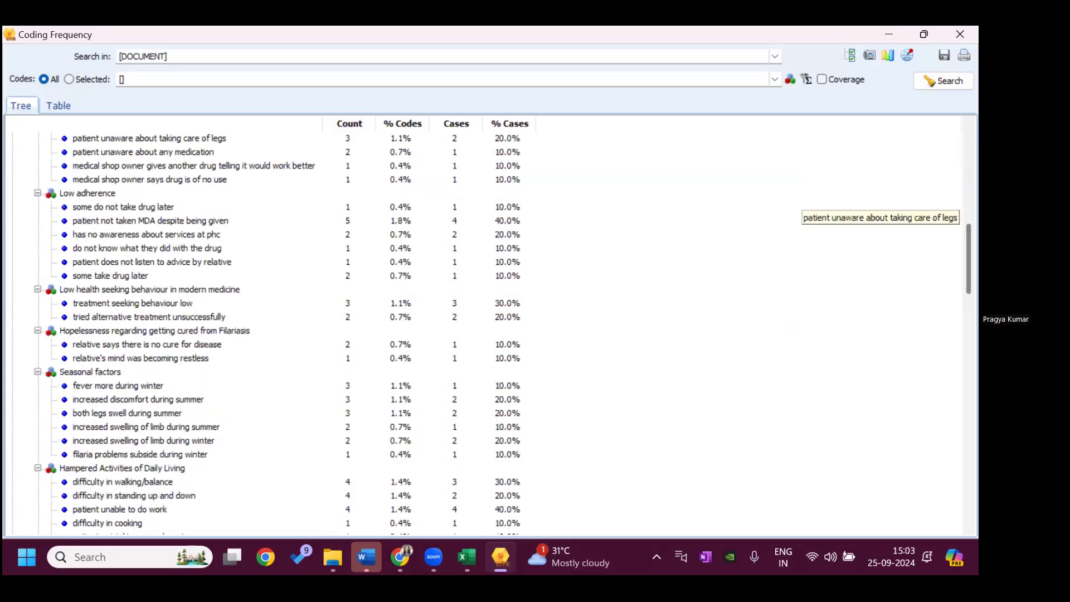
{"action": "scroll", "coordinate": [947, 217], "scroll_direction": "down", "scroll_amount": 5}
{"action": "scroll", "coordinate": [948, 329], "scroll_direction": "down", "scroll_amount": 5}
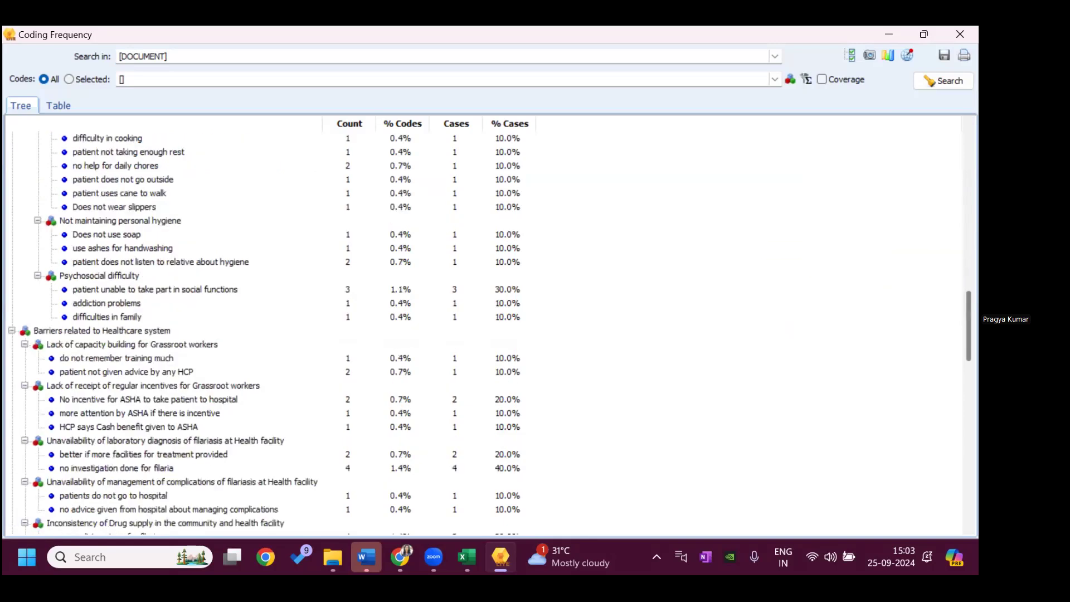
{"action": "scroll", "coordinate": [948, 329], "scroll_direction": "down", "scroll_amount": 5}
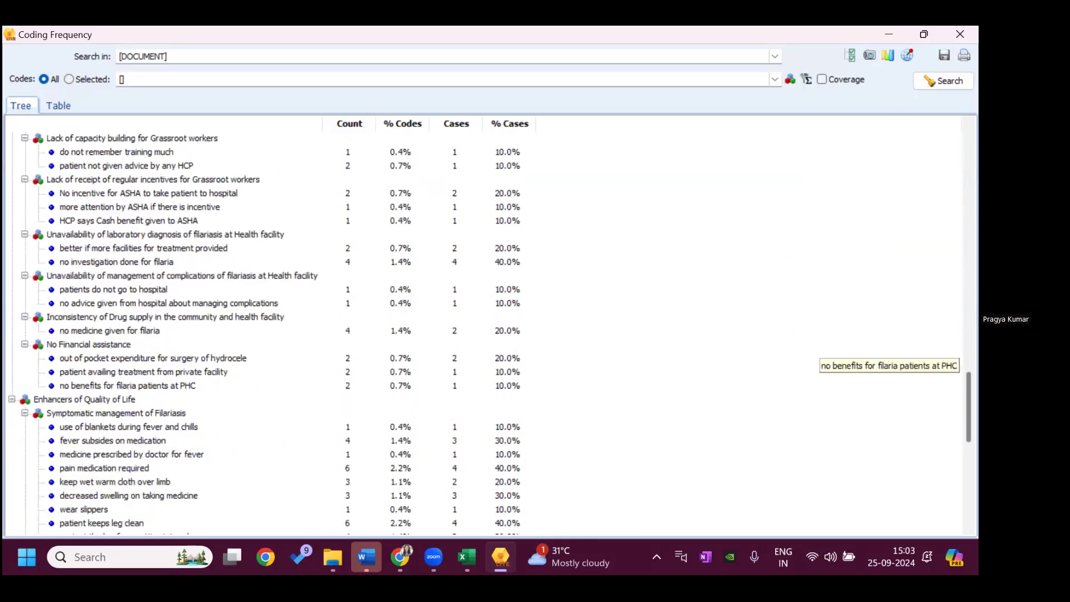
{"action": "scroll", "coordinate": [948, 329], "scroll_direction": "down", "scroll_amount": 6}
{"action": "scroll", "coordinate": [892, 384], "scroll_direction": "down", "scroll_amount": 4}
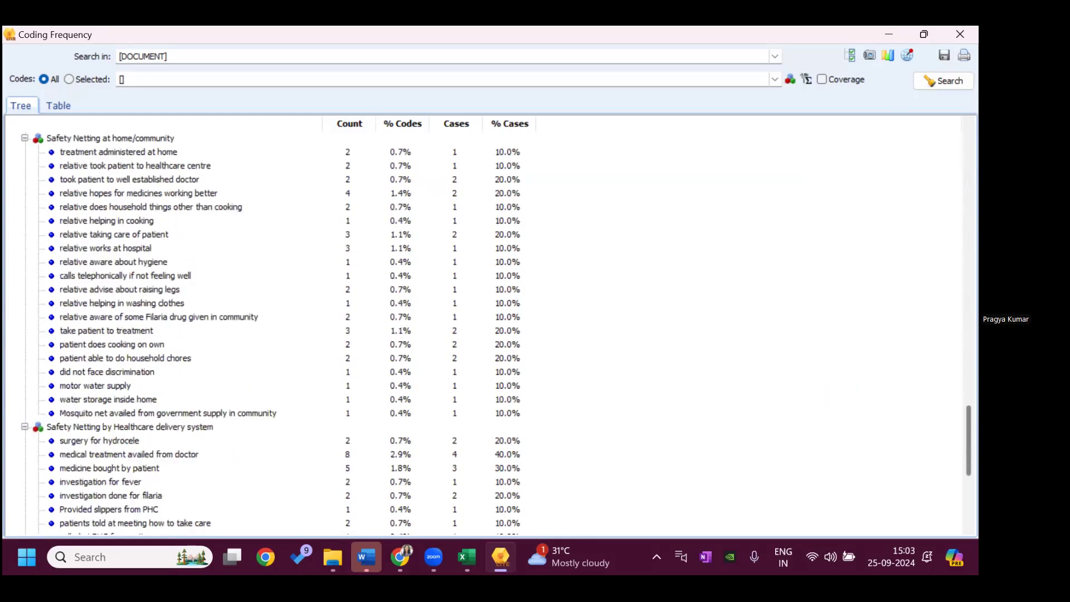
{"action": "scroll", "coordinate": [891, 384], "scroll_direction": "down", "scroll_amount": 3}
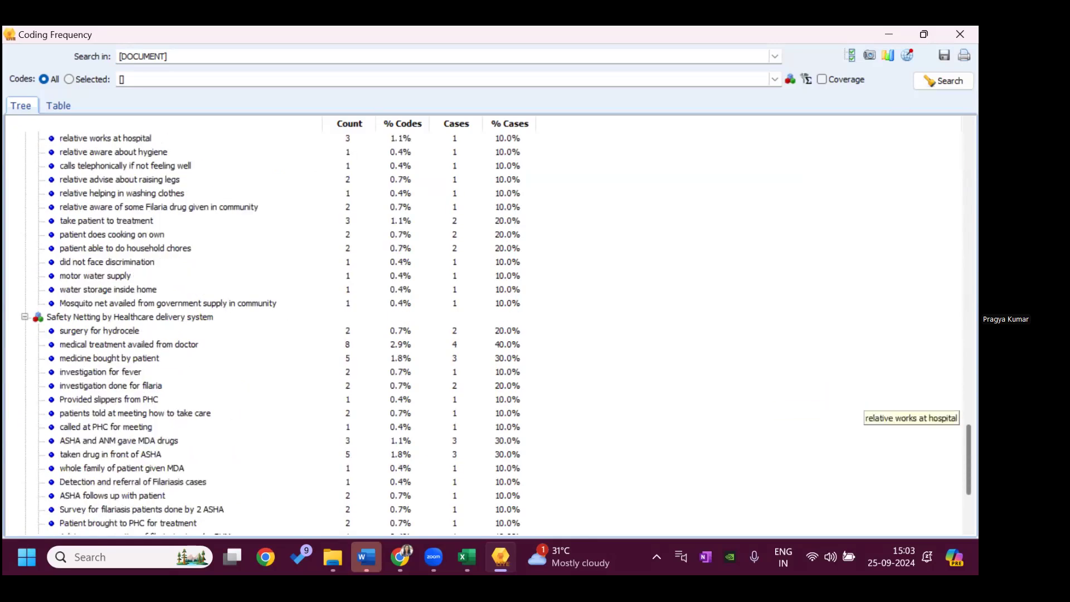
{"action": "scroll", "coordinate": [891, 404], "scroll_direction": "down", "scroll_amount": 4}
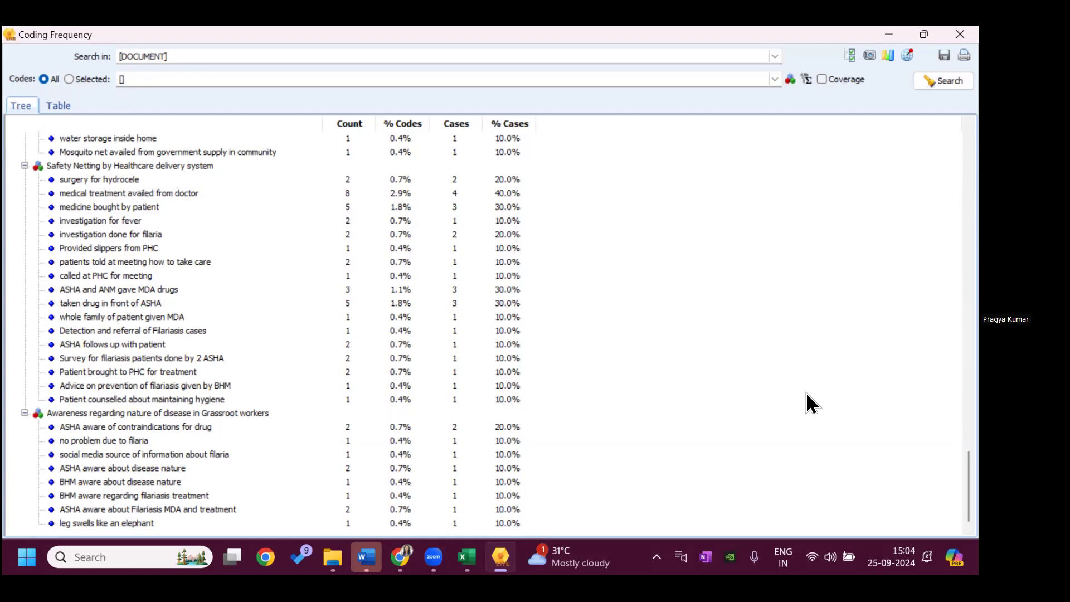
{"action": "left_click_drag", "start_coordinate": [969, 452], "coordinate": [968, 129]}
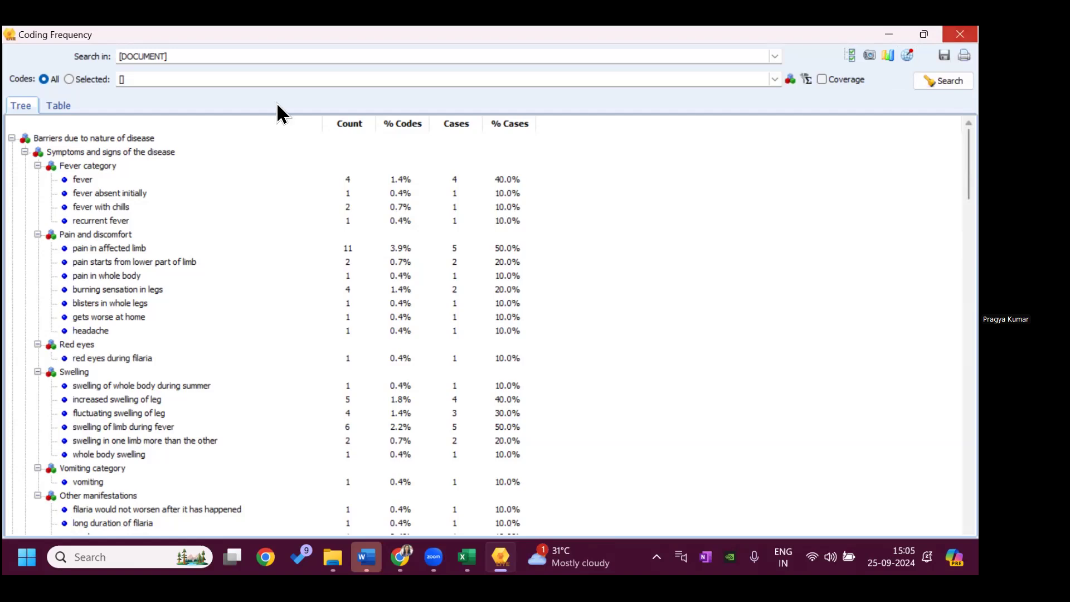
View the coding frequencies as a table, return to the tree view and close the results
{"action": "left_click", "coordinate": [64, 106]}
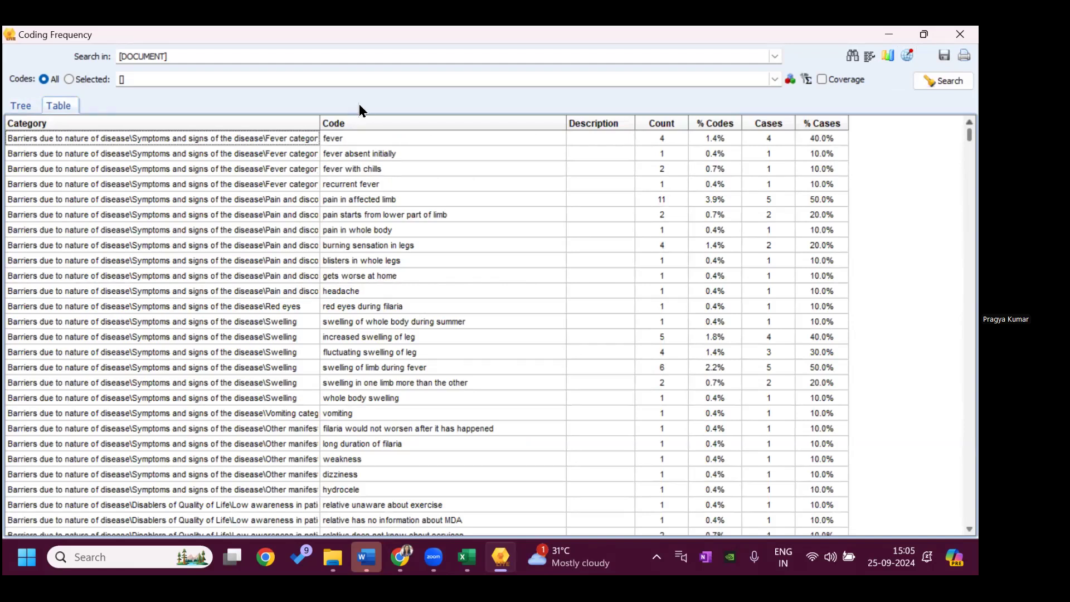
{"action": "left_click", "coordinate": [24, 105]}
{"action": "left_click", "coordinate": [960, 34]}
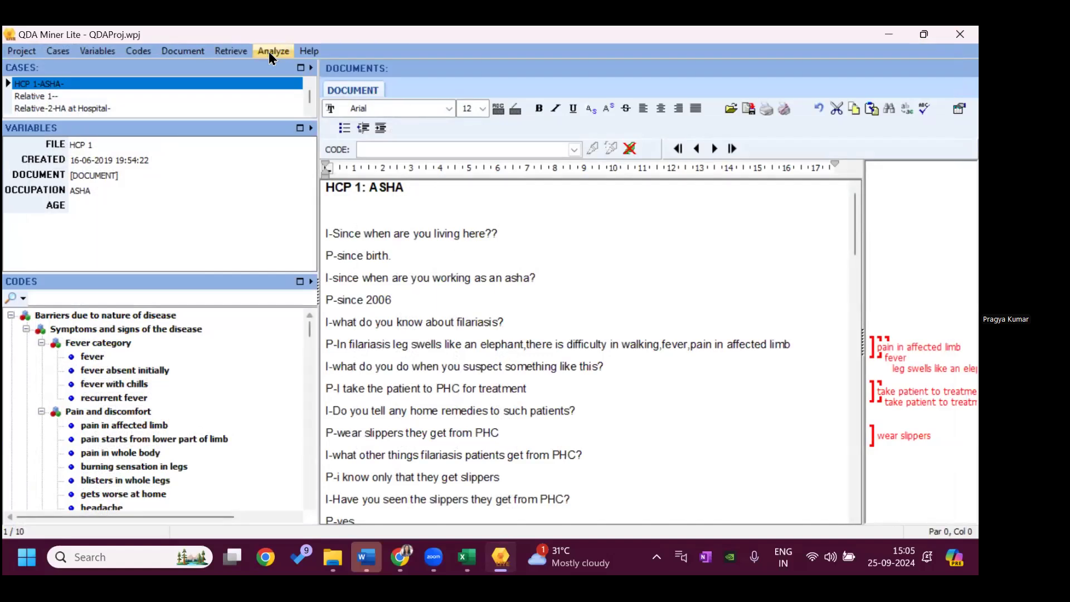
Reopen Coding Frequency and run the search again for all codes in the DOCUMENT variable
{"action": "left_click", "coordinate": [272, 51]}
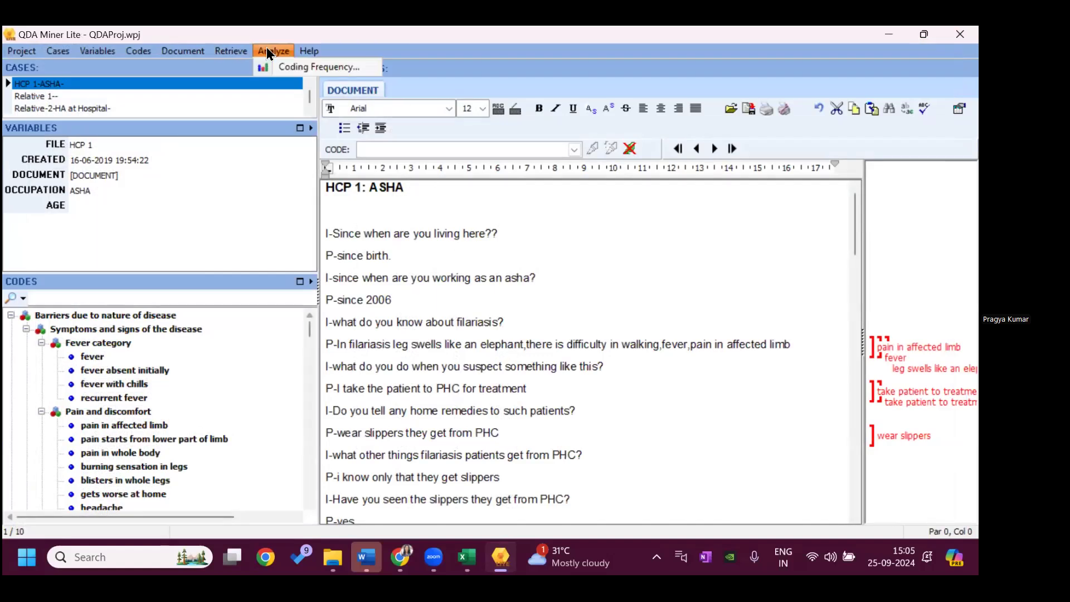
{"action": "left_click", "coordinate": [289, 70]}
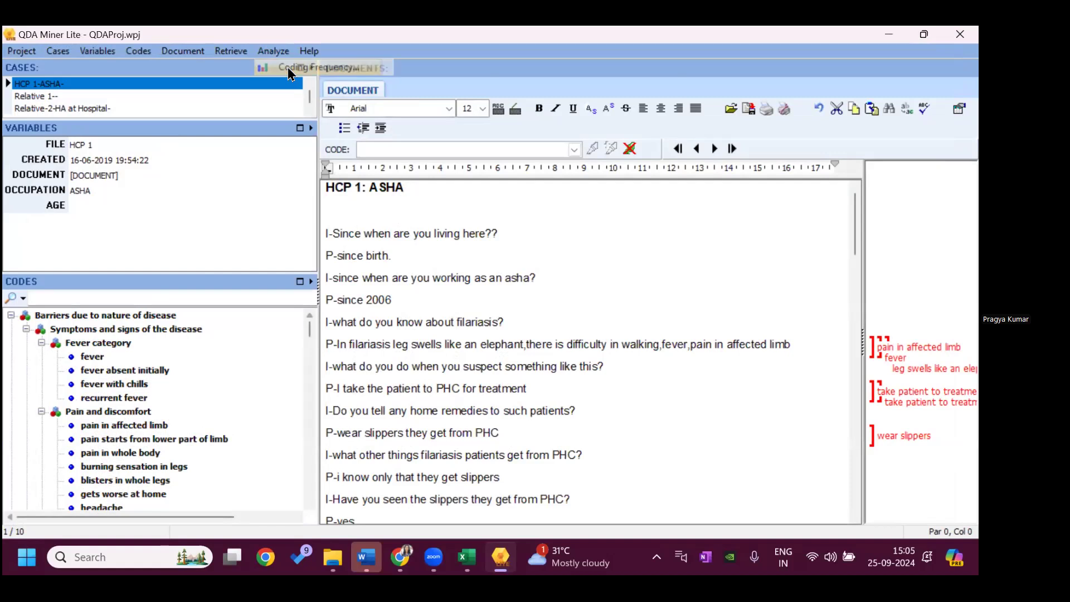
{"action": "left_click", "coordinate": [744, 168]}
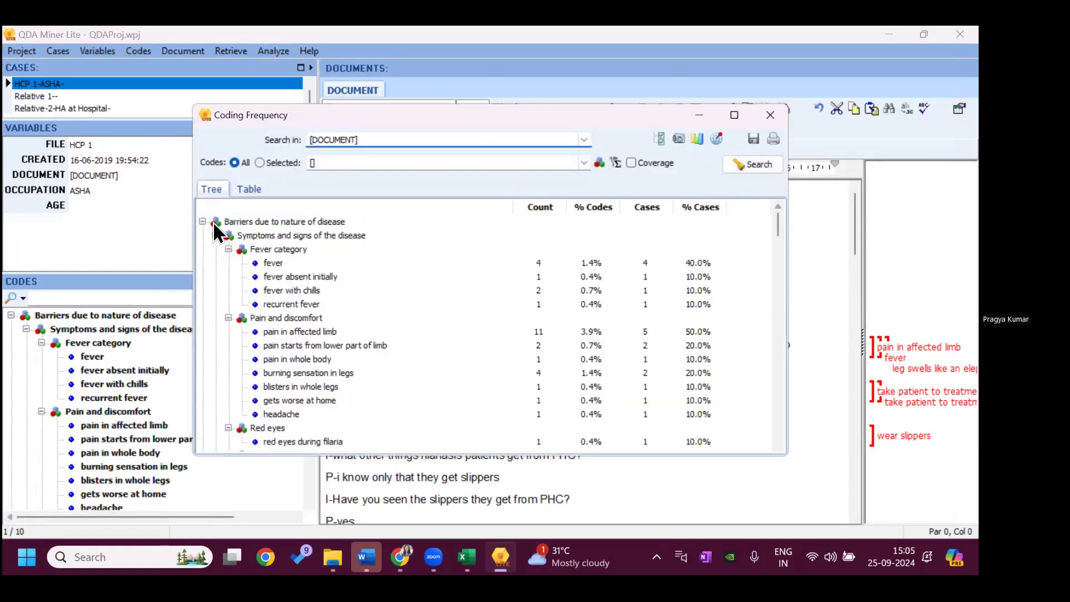
Enable item selection in the frequency tree and select the whole Barriers due to nature of disease category
{"action": "right_click", "coordinate": [213, 222]}
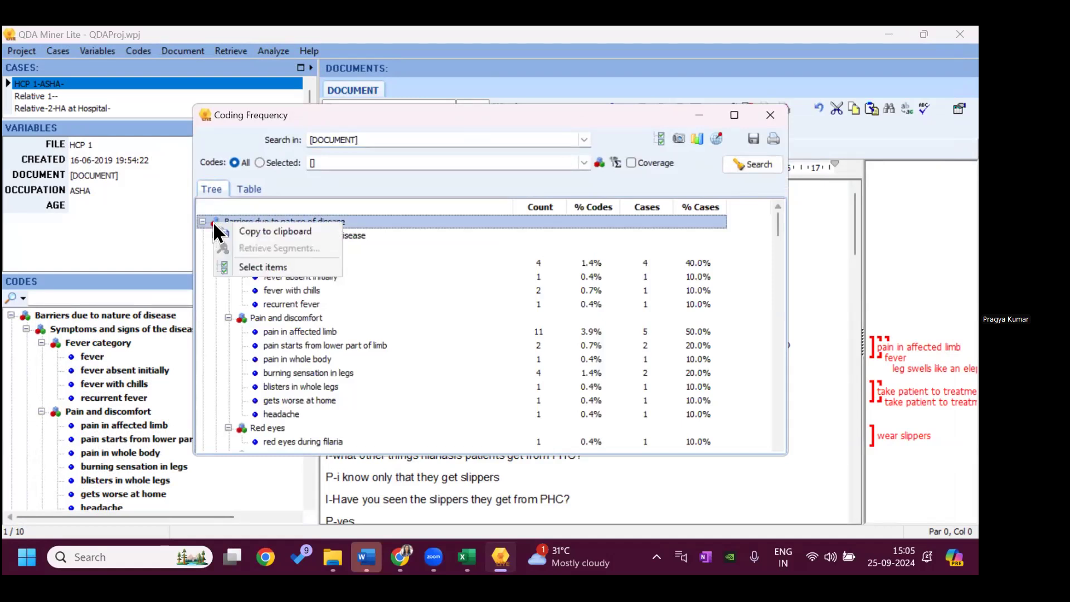
{"action": "left_click", "coordinate": [250, 267]}
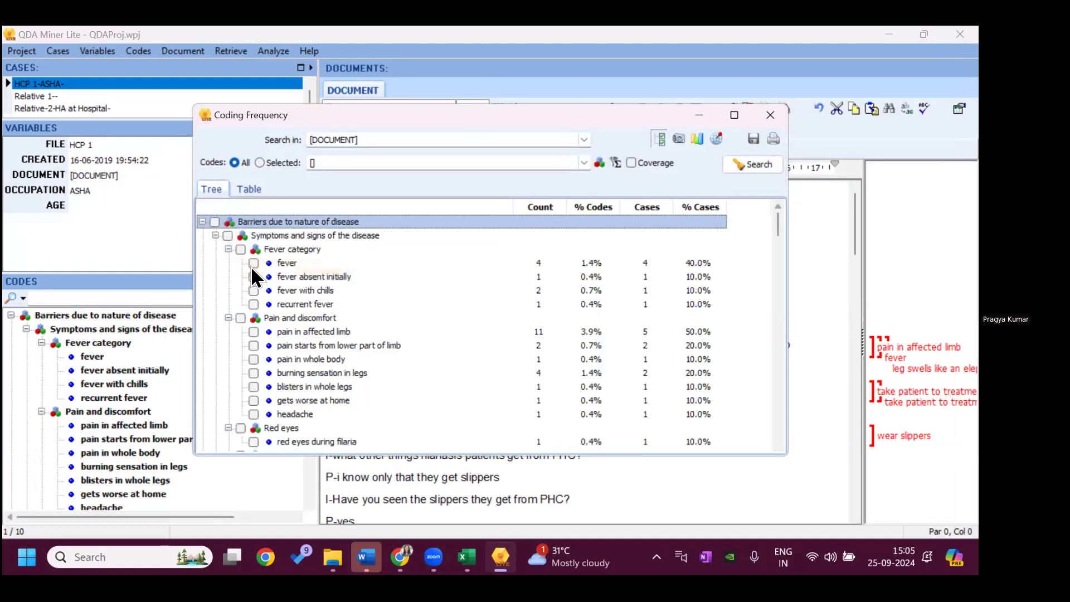
{"action": "left_click", "coordinate": [214, 221]}
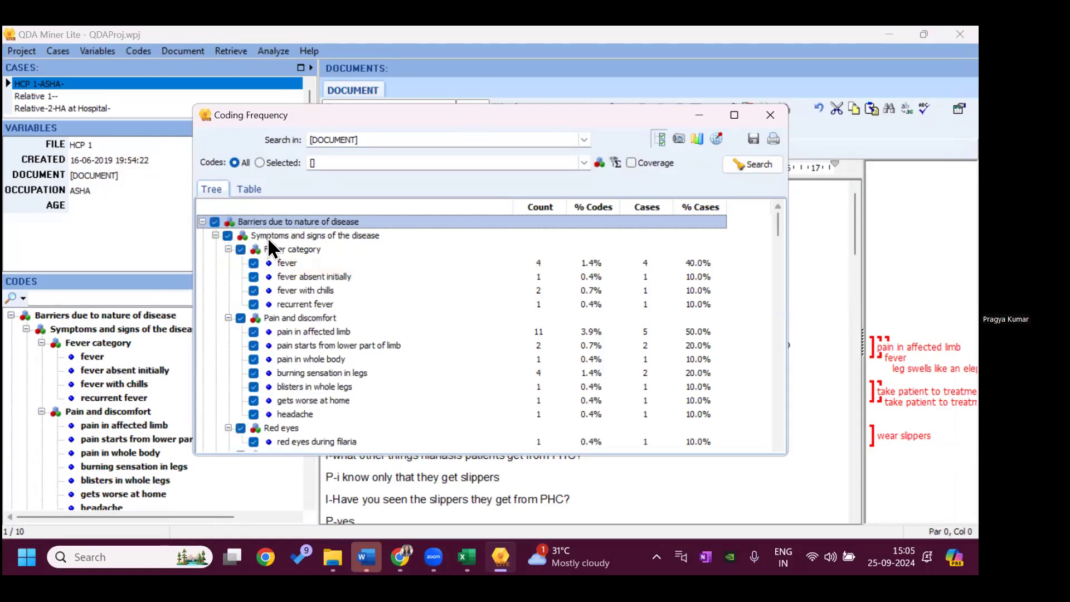
Clear the selection of Barriers due to nature of disease, including Symptoms and signs of the disease and all its subcategories
{"action": "left_click", "coordinate": [214, 222]}
{"action": "left_click", "coordinate": [229, 236]}
{"action": "left_click", "coordinate": [228, 235]}
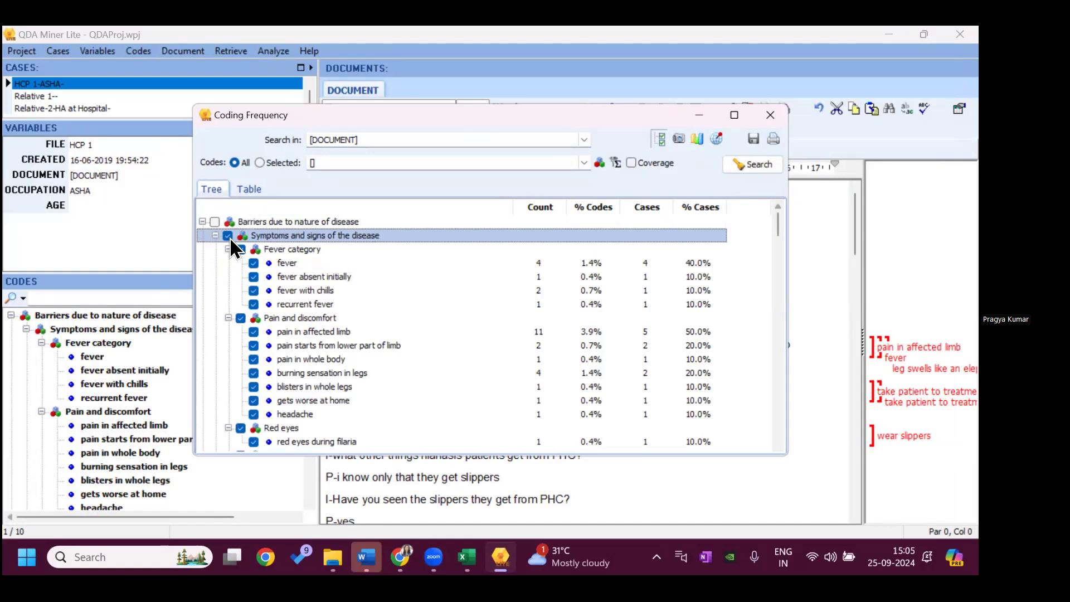
{"action": "left_click", "coordinate": [228, 236]}
{"action": "left_click", "coordinate": [241, 319]}
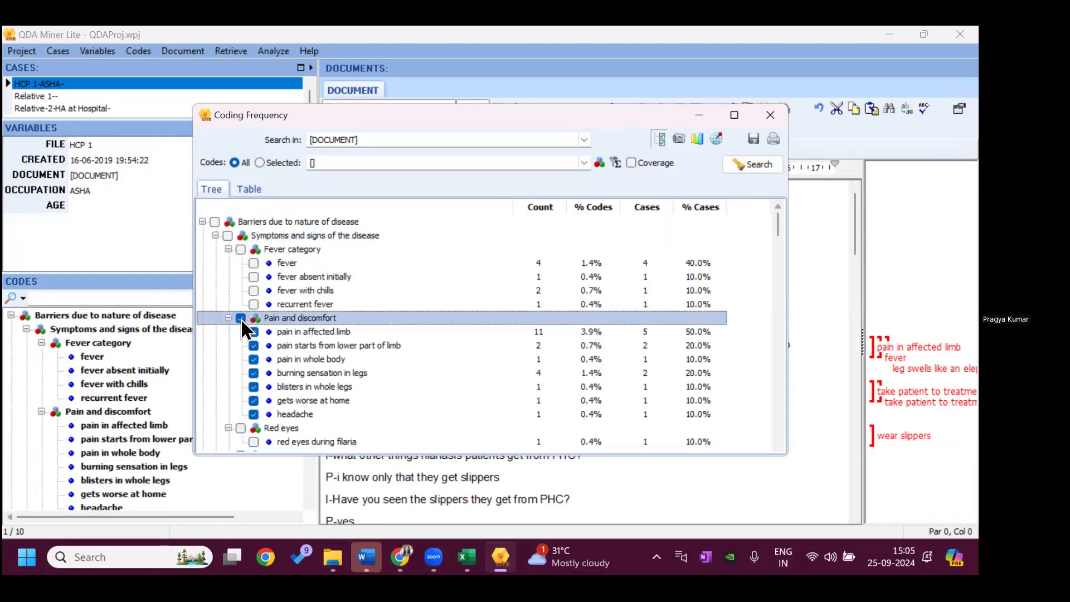
{"action": "left_click", "coordinate": [227, 235]}
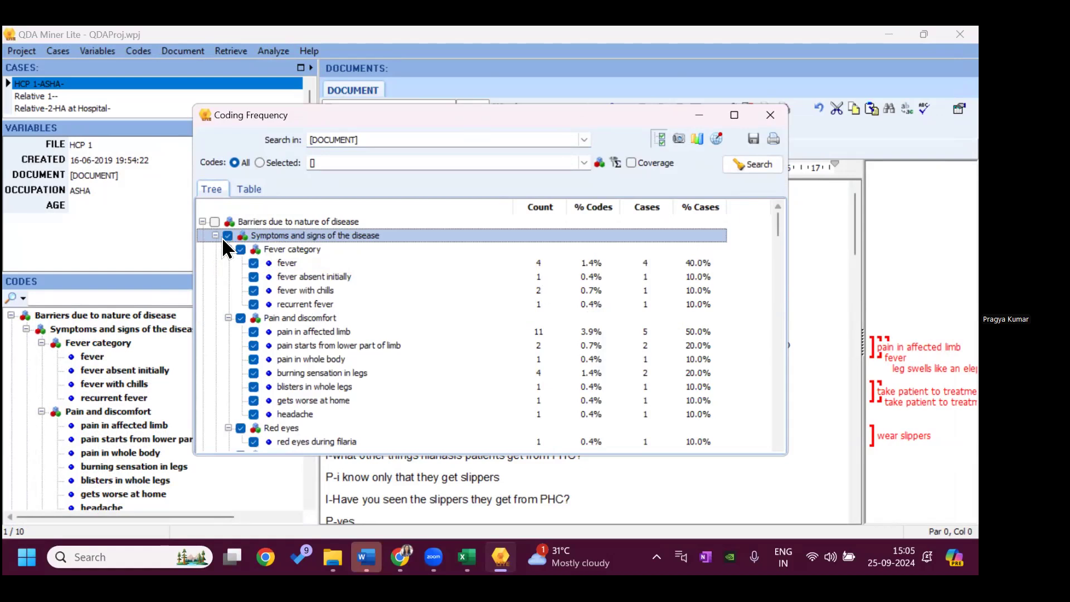
{"action": "left_click", "coordinate": [228, 236]}
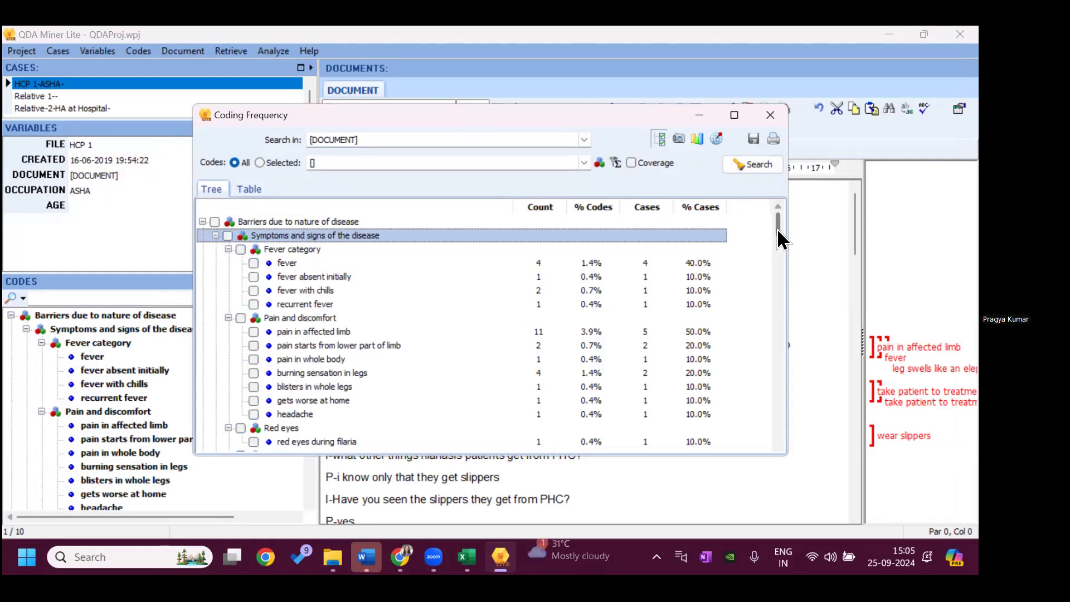
Select the Low awareness in patients and relatives category in the frequency tree and retrieve its coded segments
{"action": "left_click_drag", "start_coordinate": [779, 239], "coordinate": [783, 274]}
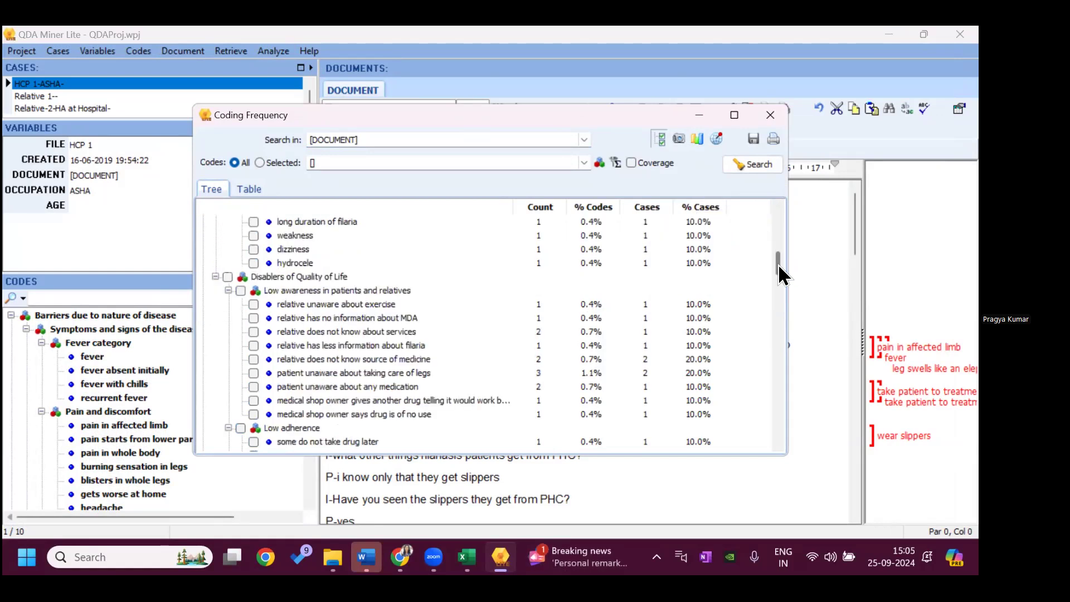
{"action": "left_click", "coordinate": [241, 290]}
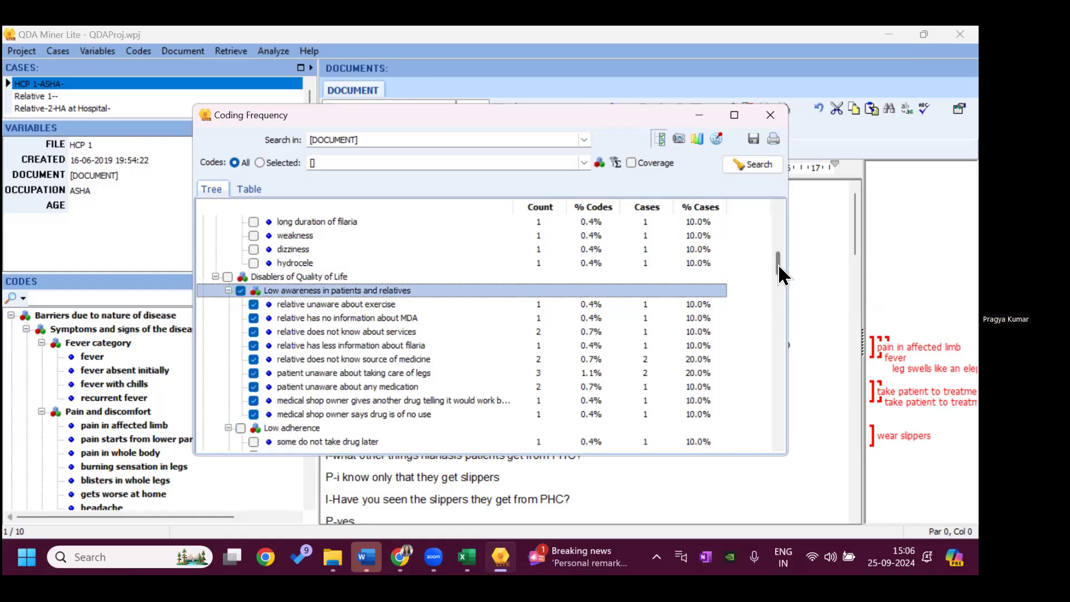
{"action": "left_click_drag", "start_coordinate": [780, 283], "coordinate": [778, 249]}
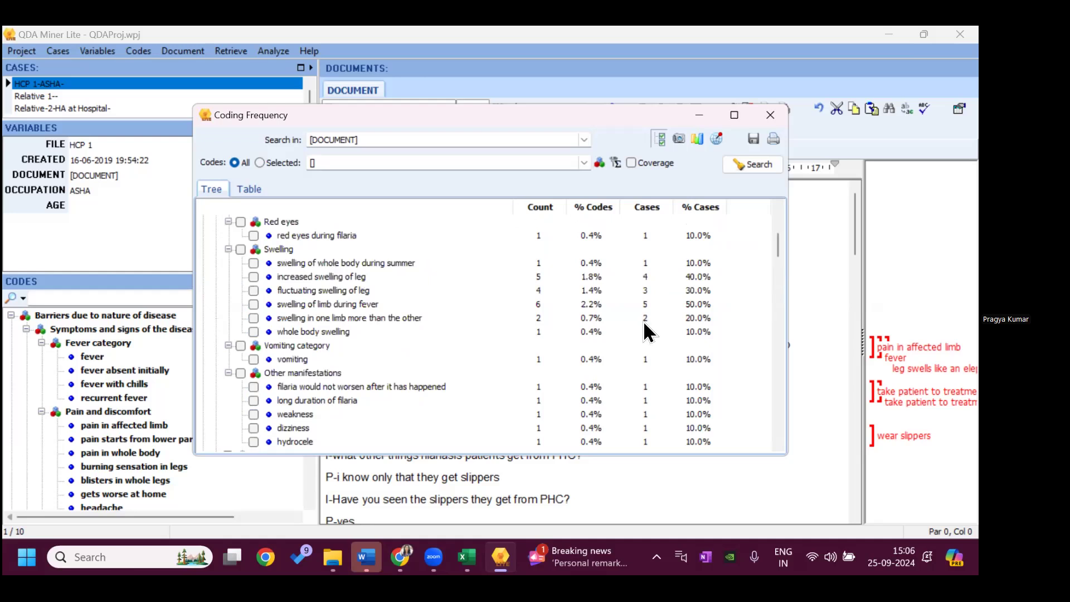
{"action": "scroll", "coordinate": [777, 236], "scroll_direction": "up", "scroll_amount": 3}
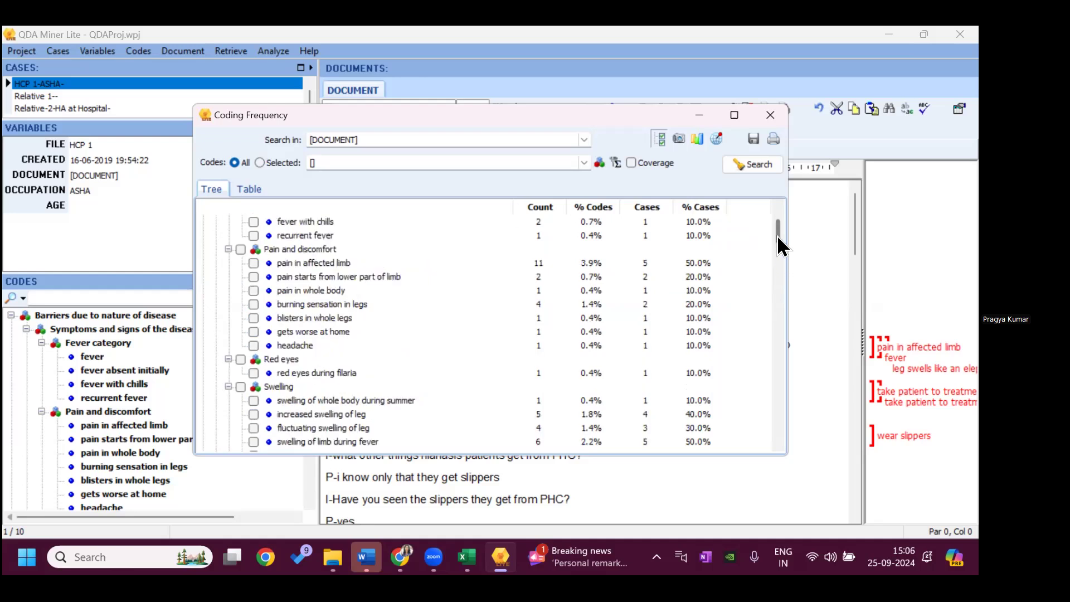
{"action": "scroll", "coordinate": [777, 222], "scroll_direction": "up", "scroll_amount": 2}
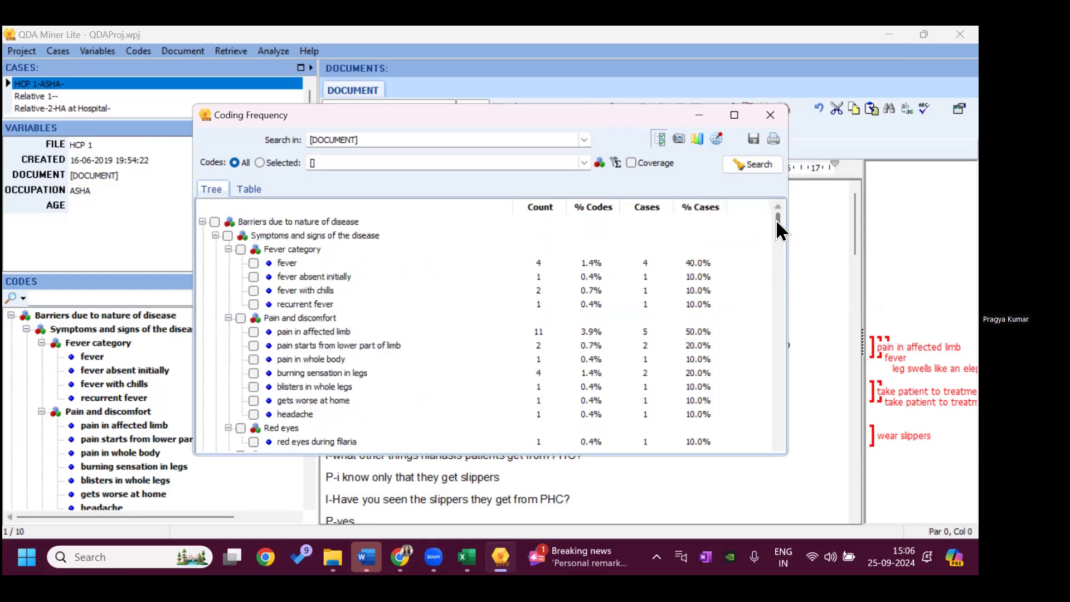
{"action": "left_click", "coordinate": [777, 258]}
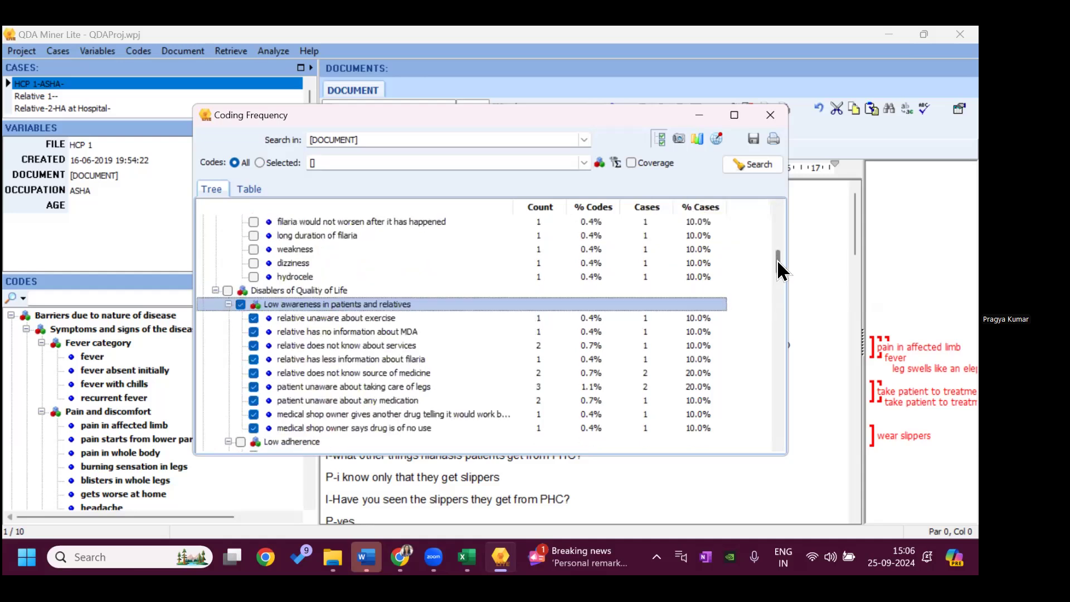
{"action": "right_click", "coordinate": [332, 315]}
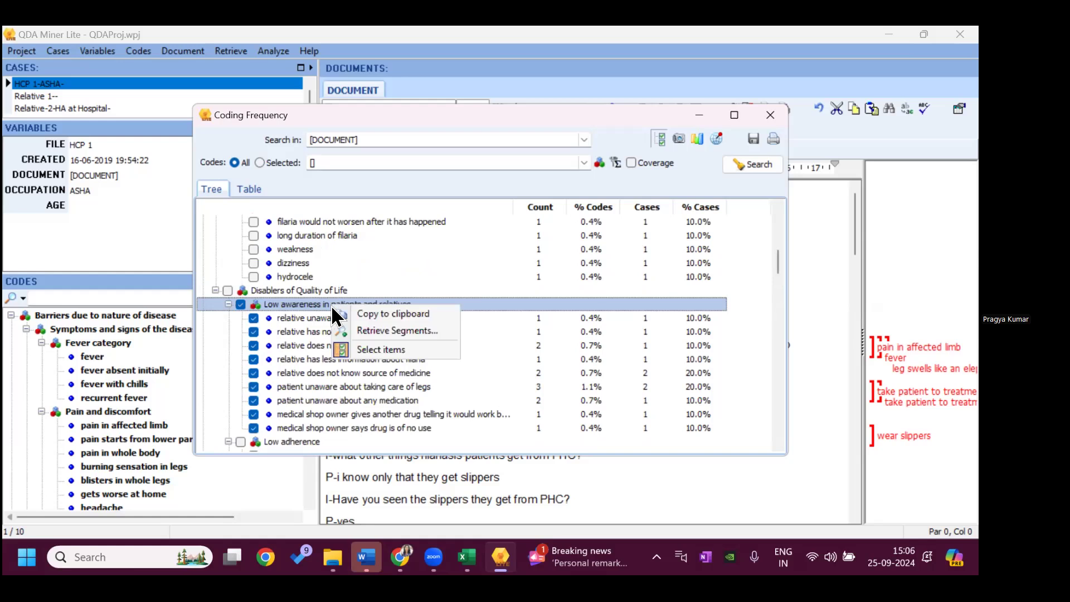
{"action": "left_click", "coordinate": [359, 329]}
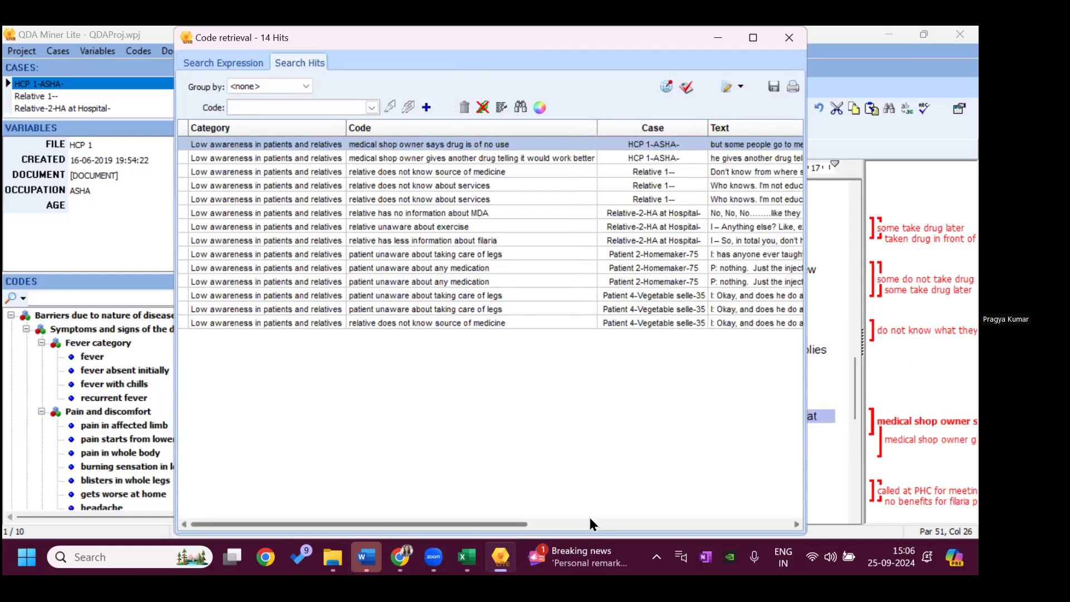
Maximize the retrieved segments window and expand the rows to show the full text of each segment
{"action": "double_click", "coordinate": [709, 50]}
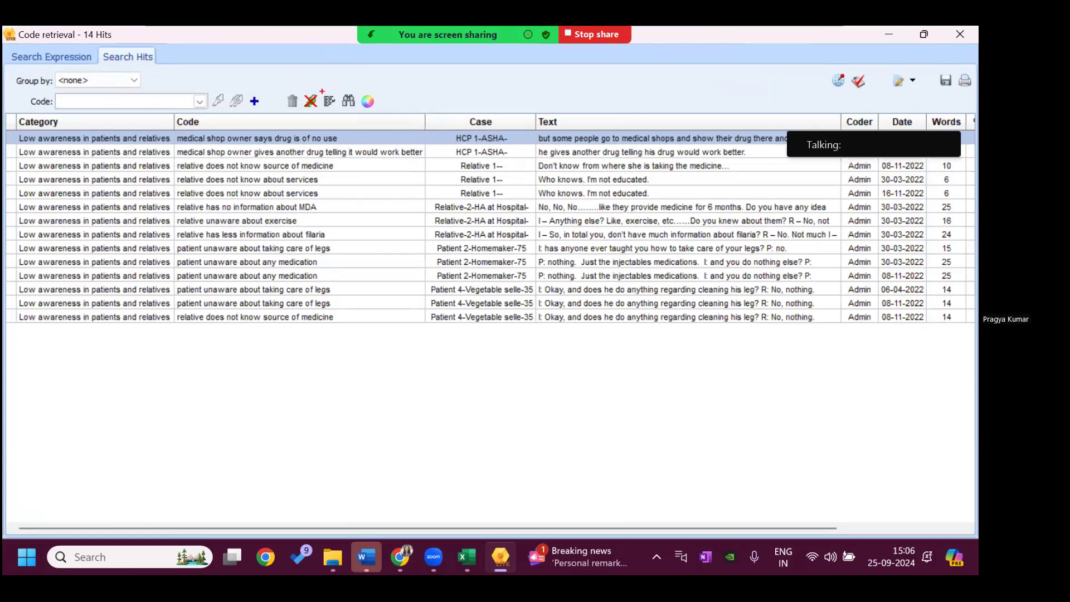
{"action": "key", "text": "ctrl"}
{"action": "key", "text": "Escape"}
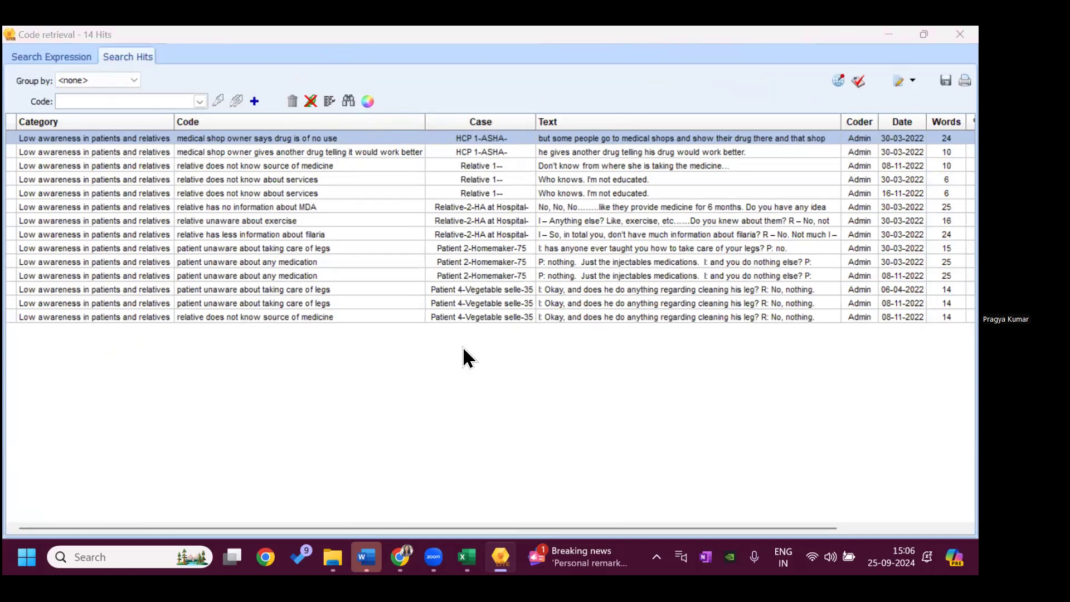
{"action": "left_click", "coordinate": [338, 303]}
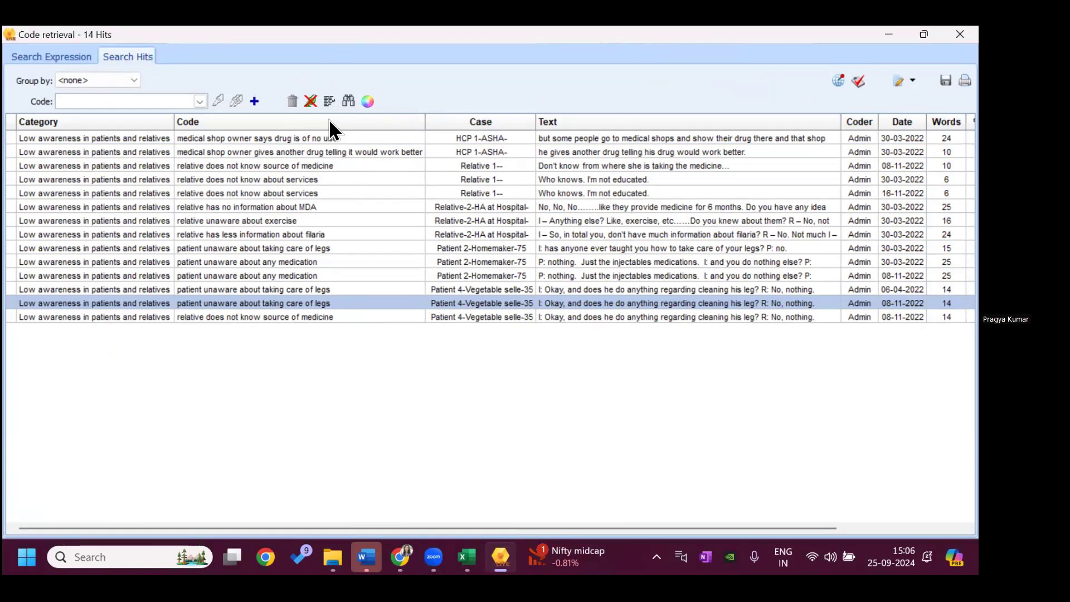
{"action": "left_click", "coordinate": [329, 100]}
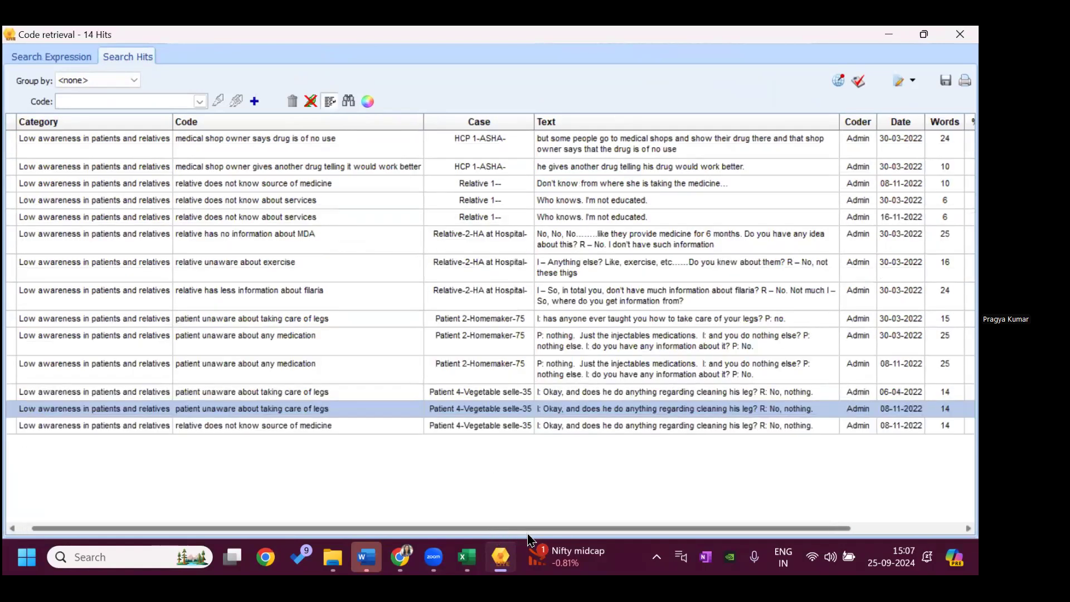
Examine the code, case, text, coder, date, word percentage and variable columns of the retrieved segments, and close the results
{"action": "scroll", "coordinate": [653, 216], "scroll_direction": "right", "scroll_amount": 1}
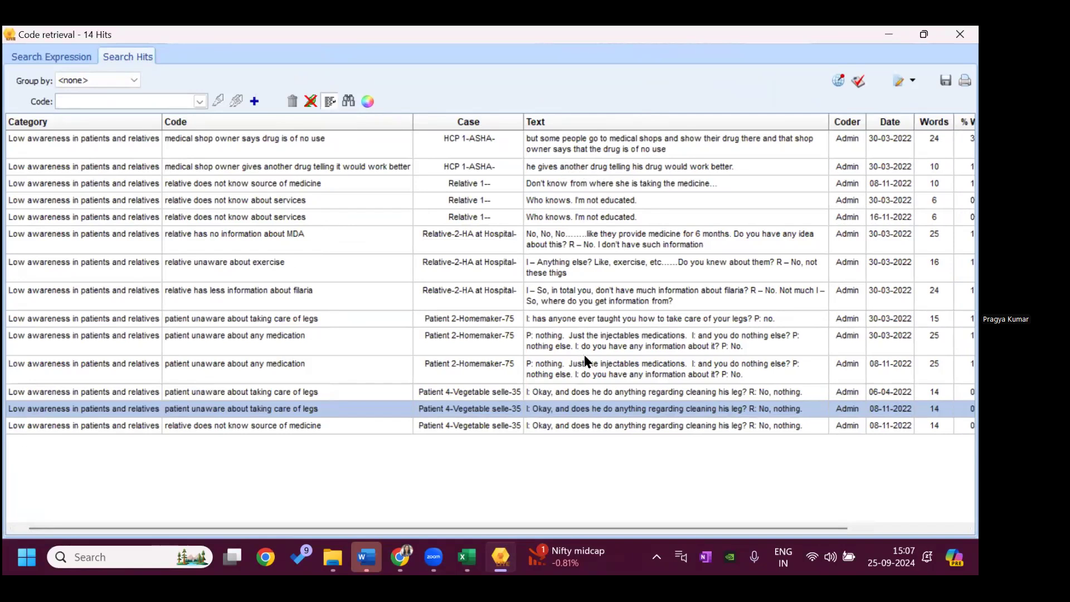
{"action": "left_click_drag", "start_coordinate": [529, 527], "coordinate": [149, 248]}
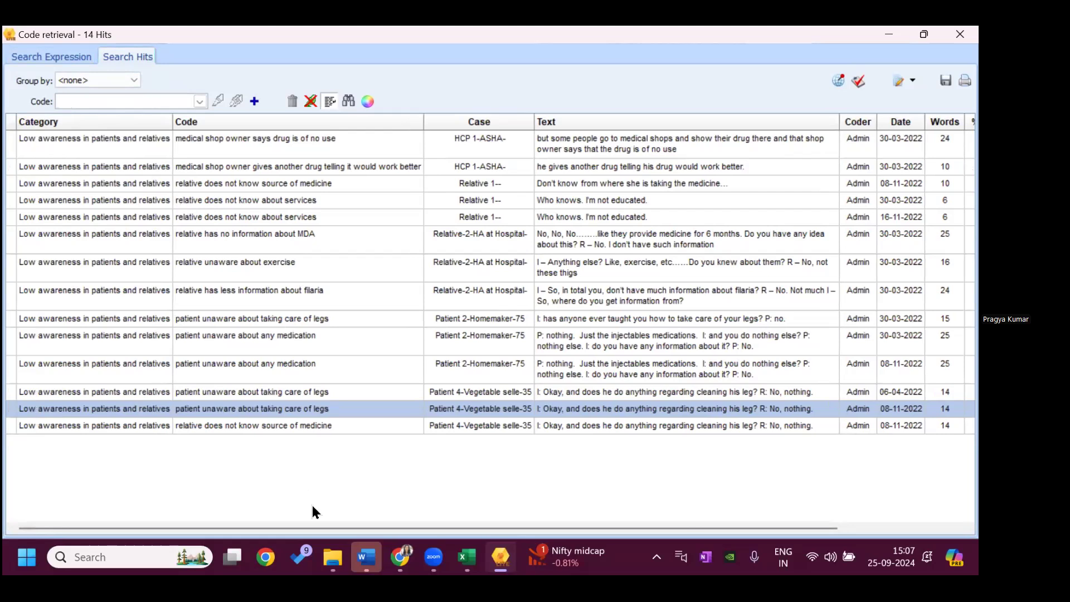
{"action": "scroll", "coordinate": [459, 531], "scroll_direction": "right", "scroll_amount": 2}
{"action": "scroll", "coordinate": [460, 532], "scroll_direction": "right", "scroll_amount": 5}
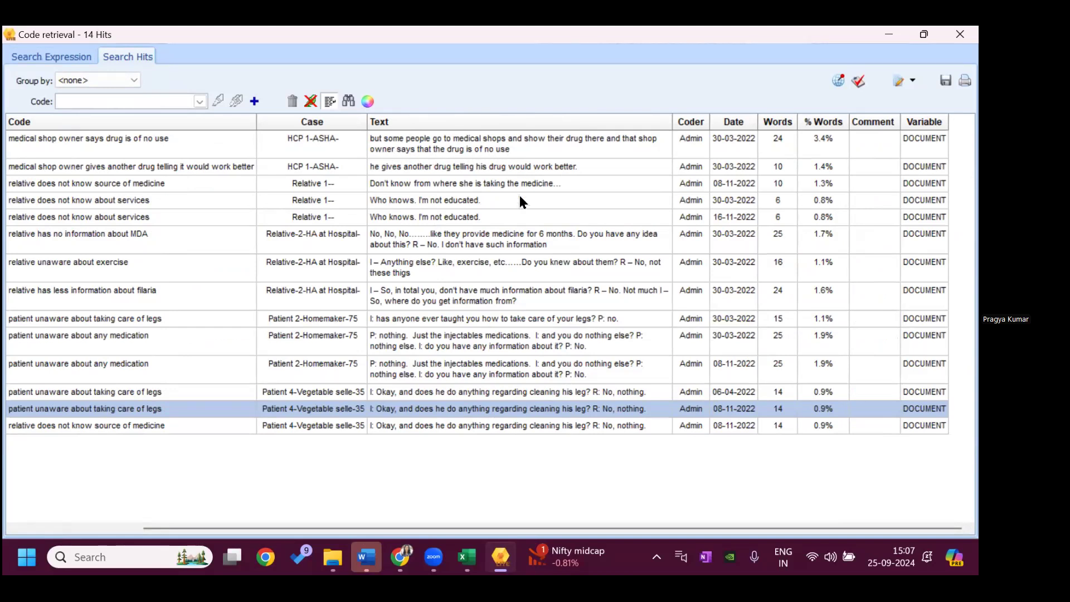
{"action": "left_click", "coordinate": [960, 35]}
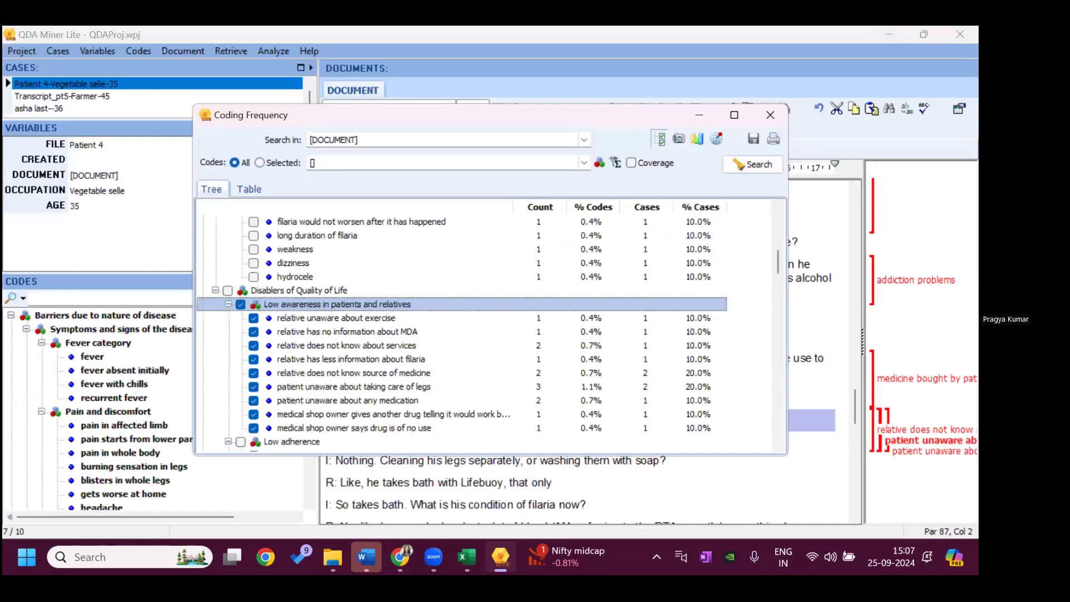
Switch to File Explorer and open the Filariasis Project folder inside QMHR, 5th Workshop
{"action": "mouse_move", "coordinate": [333, 556]}
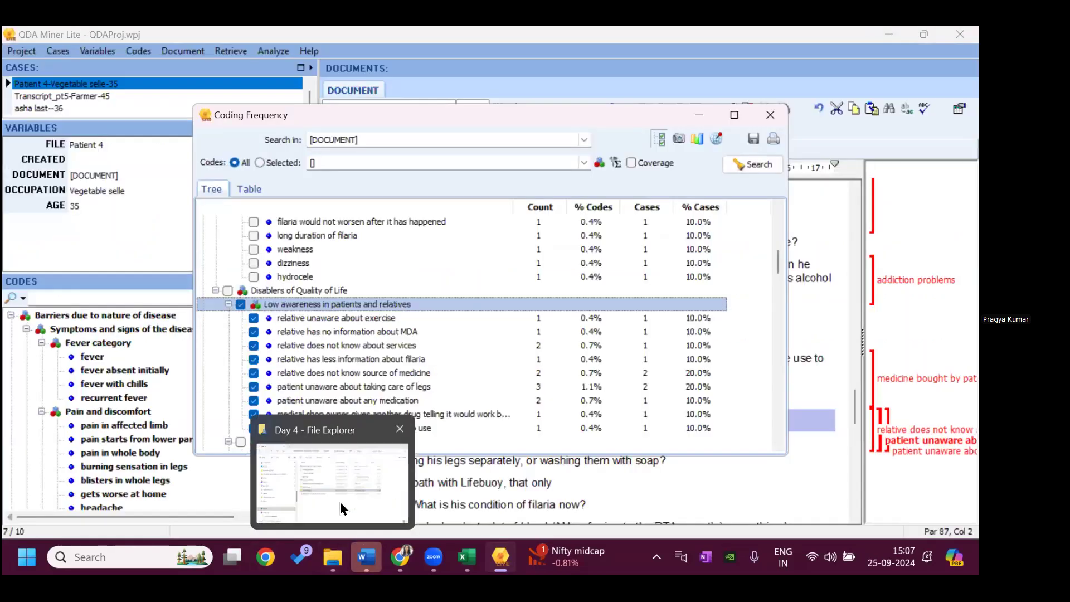
{"action": "left_click", "coordinate": [340, 502]}
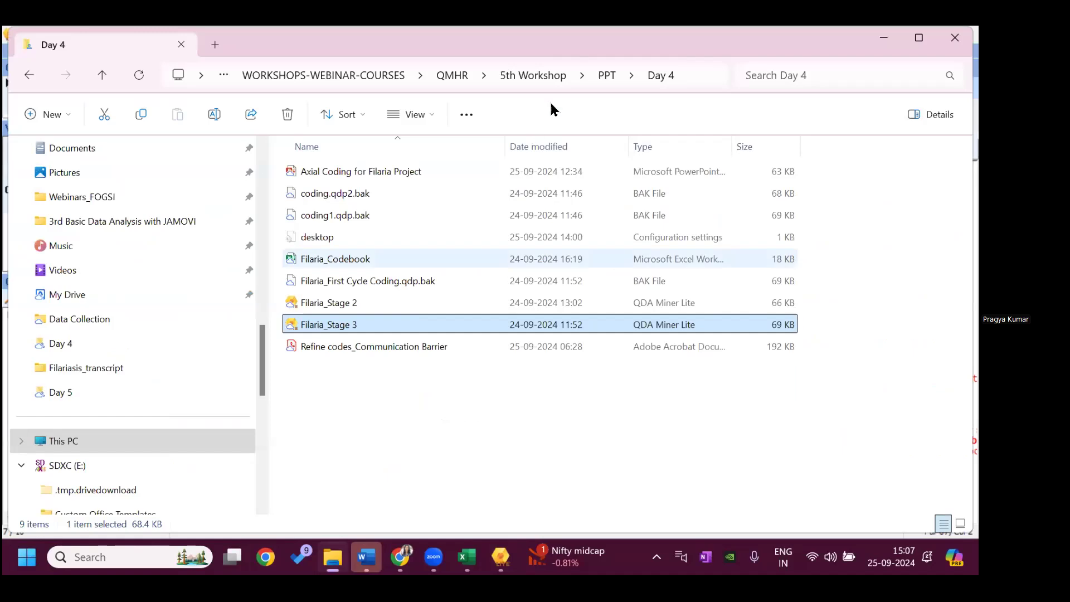
{"action": "left_click", "coordinate": [458, 79]}
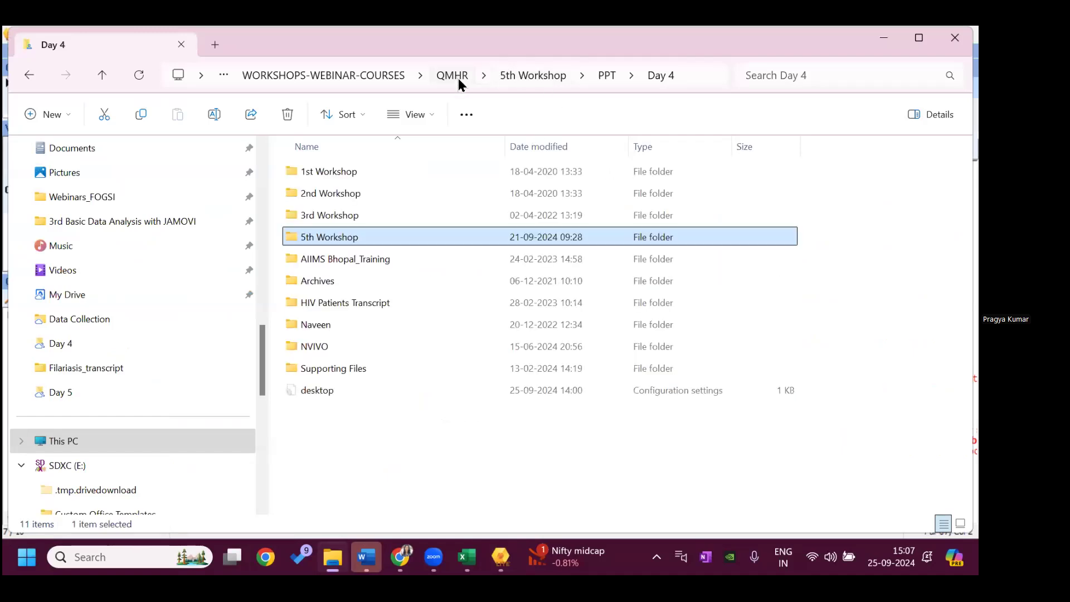
{"action": "double_click", "coordinate": [346, 236]}
{"action": "left_click", "coordinate": [350, 198]}
{"action": "double_click", "coordinate": [350, 195]}
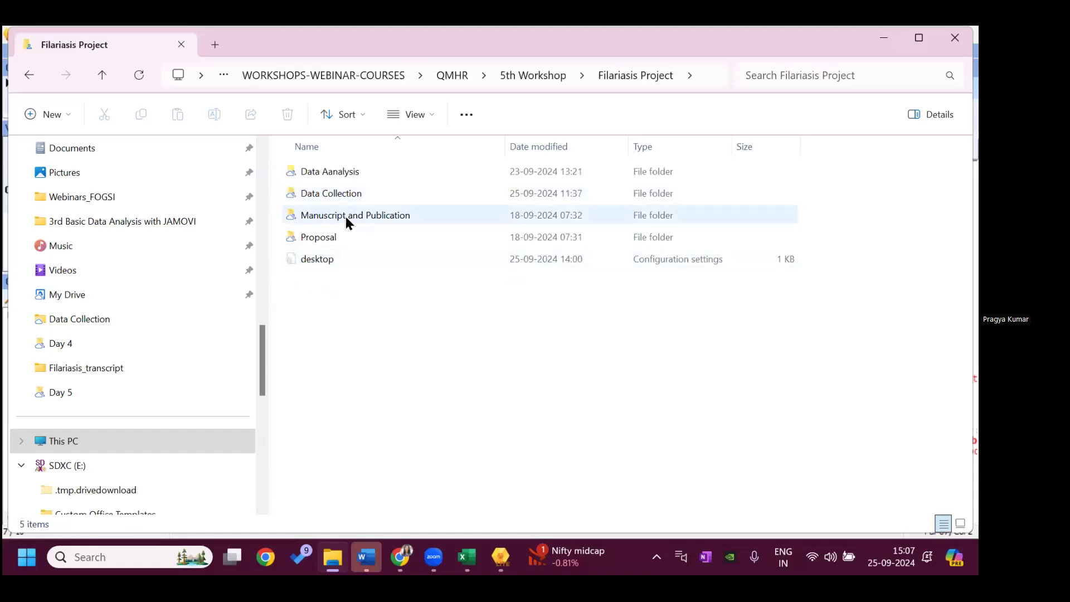
Open the Filariasis Published Article PDF from the Manuscript and Publication folder, maximize it and zoom to 100%
{"action": "double_click", "coordinate": [336, 217]}
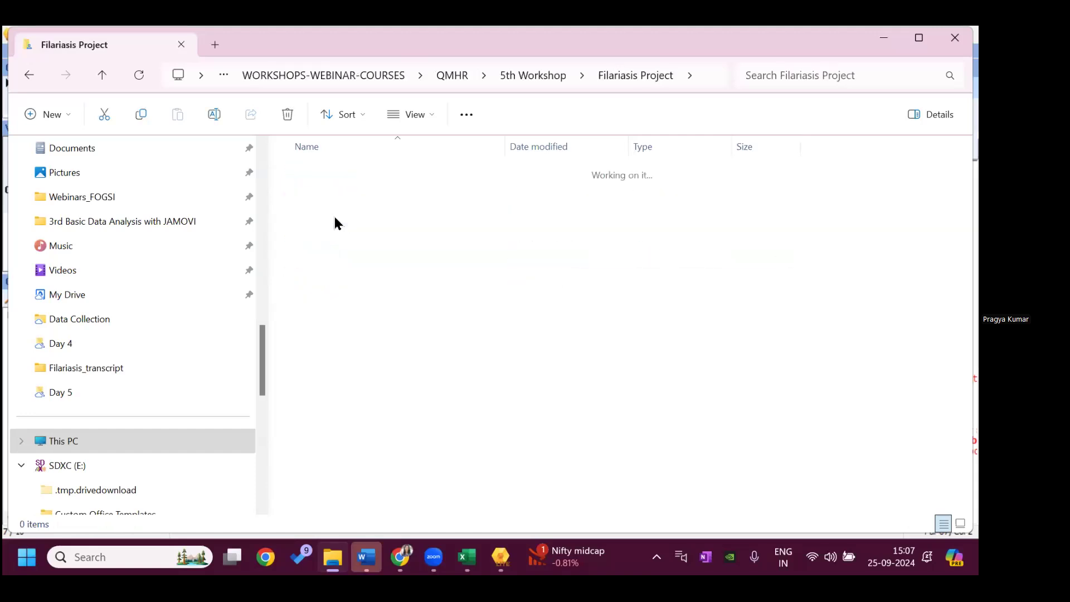
{"action": "left_click", "coordinate": [355, 236]}
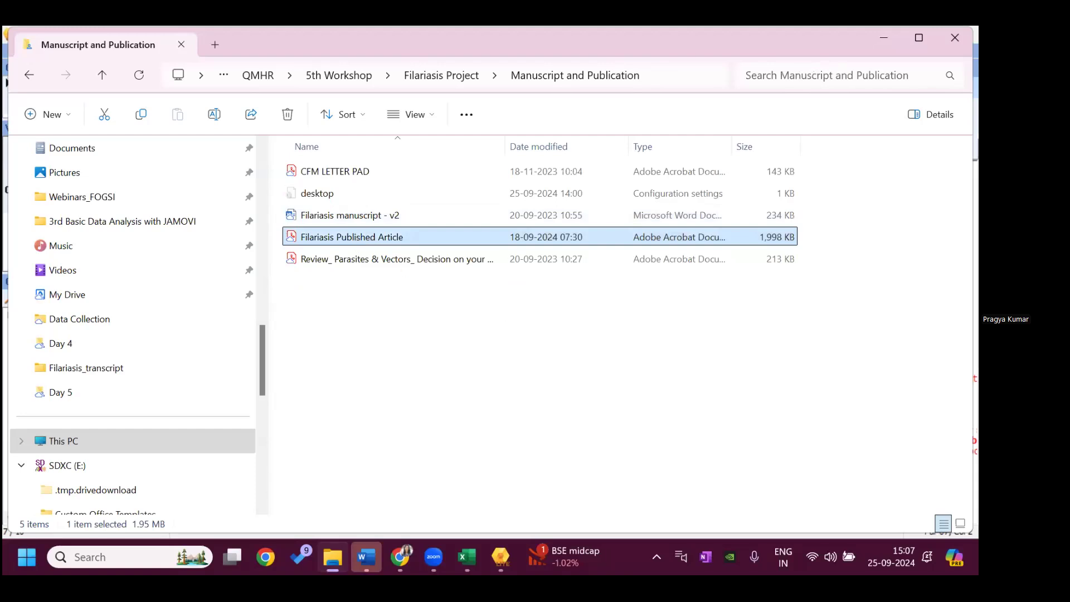
{"action": "key", "text": "Return"}
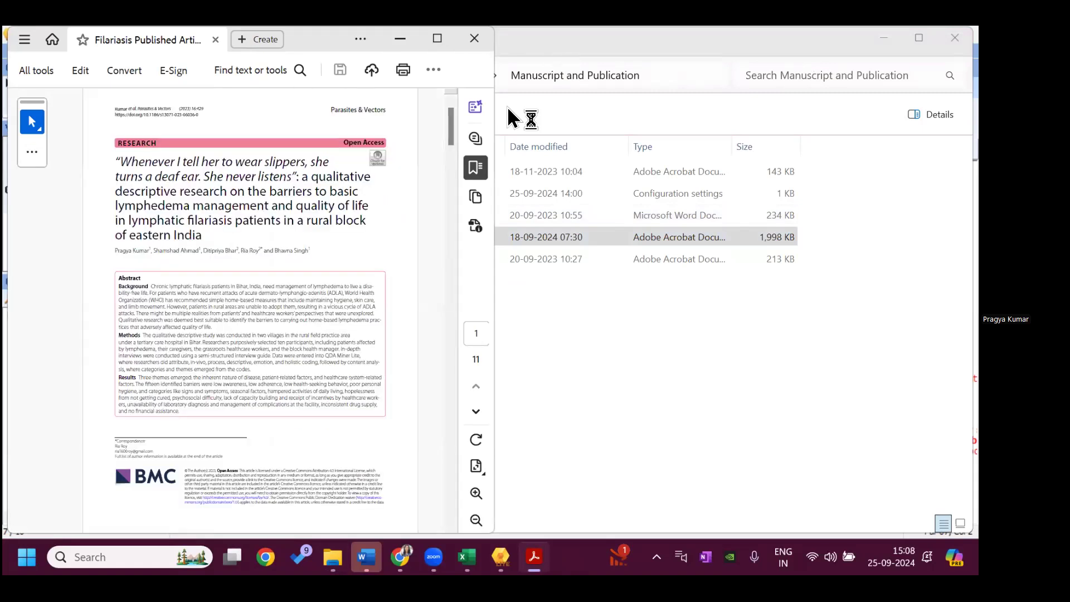
{"action": "left_click", "coordinate": [441, 38]}
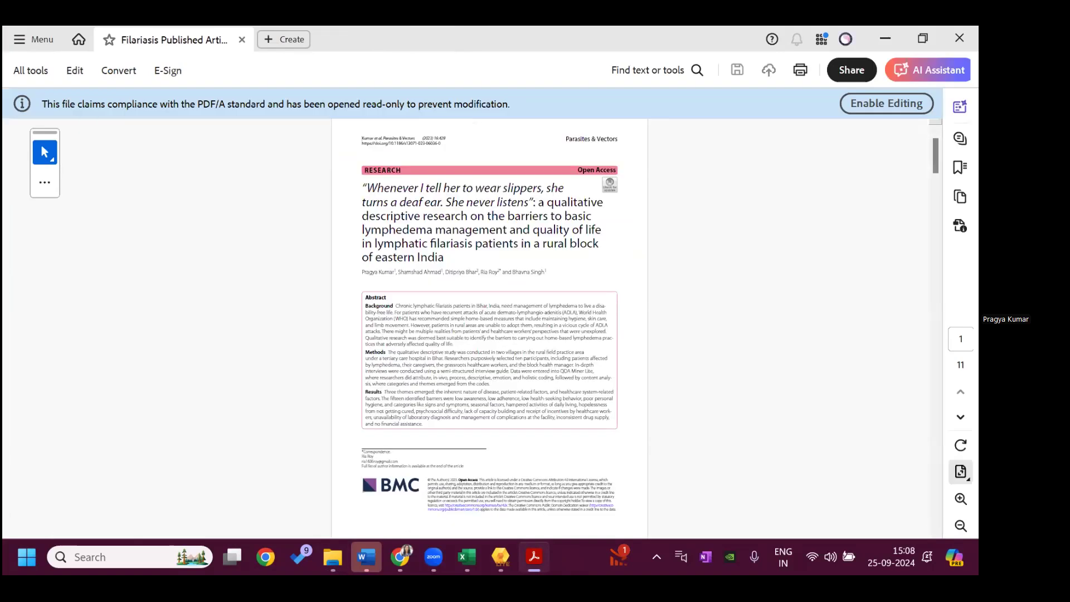
{"action": "left_click", "coordinate": [960, 499]}
{"action": "left_click", "coordinate": [960, 499]}
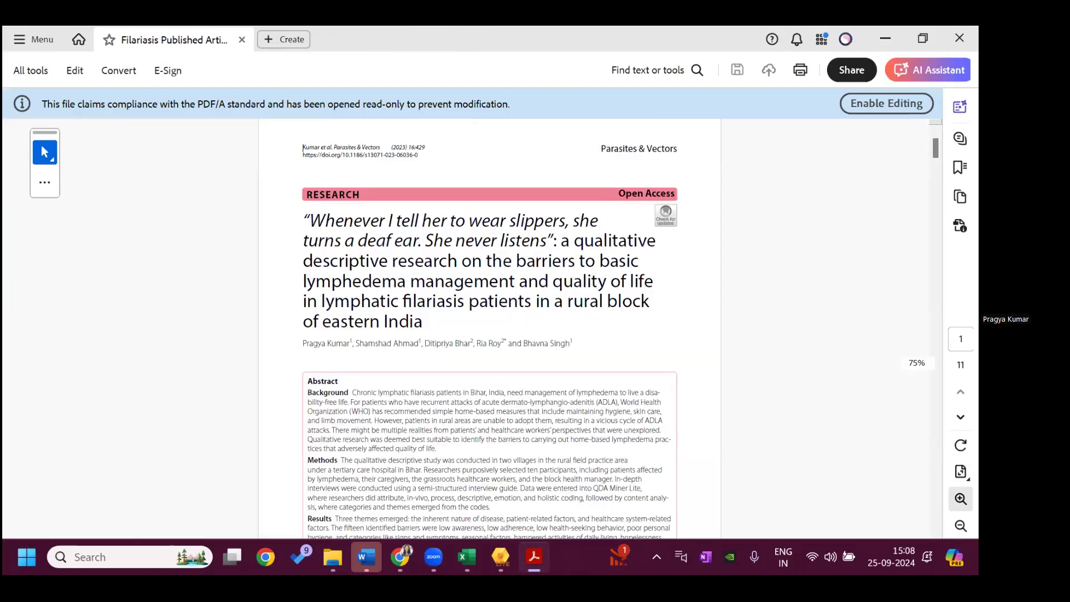
{"action": "left_click", "coordinate": [960, 498]}
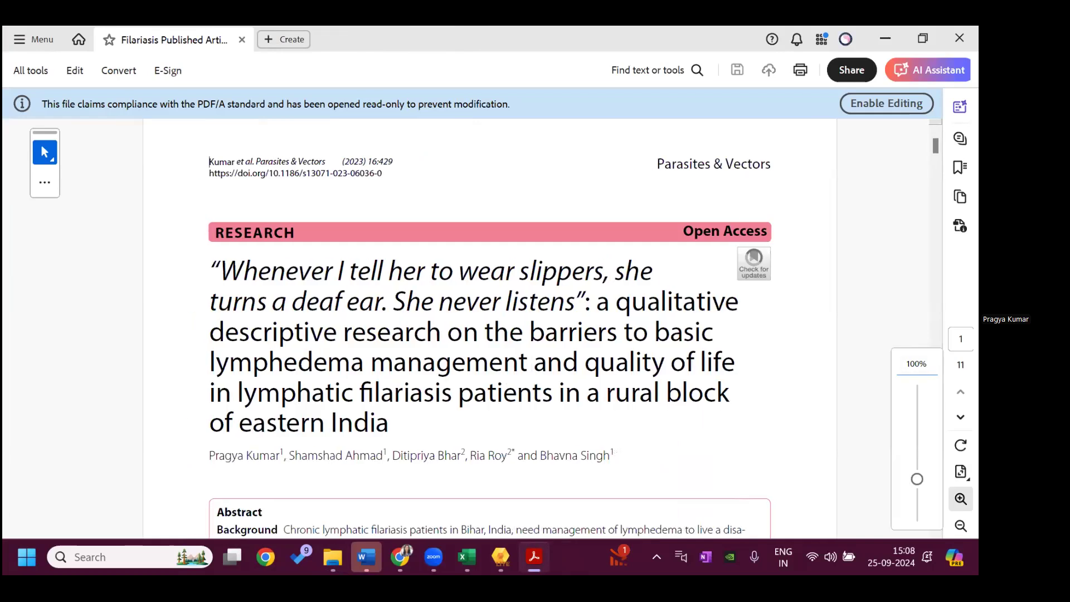
Look through the article from the abstract to Table 1, Content analysis of the categories in the study
{"action": "scroll", "coordinate": [489, 329], "scroll_direction": "down", "scroll_amount": 3}
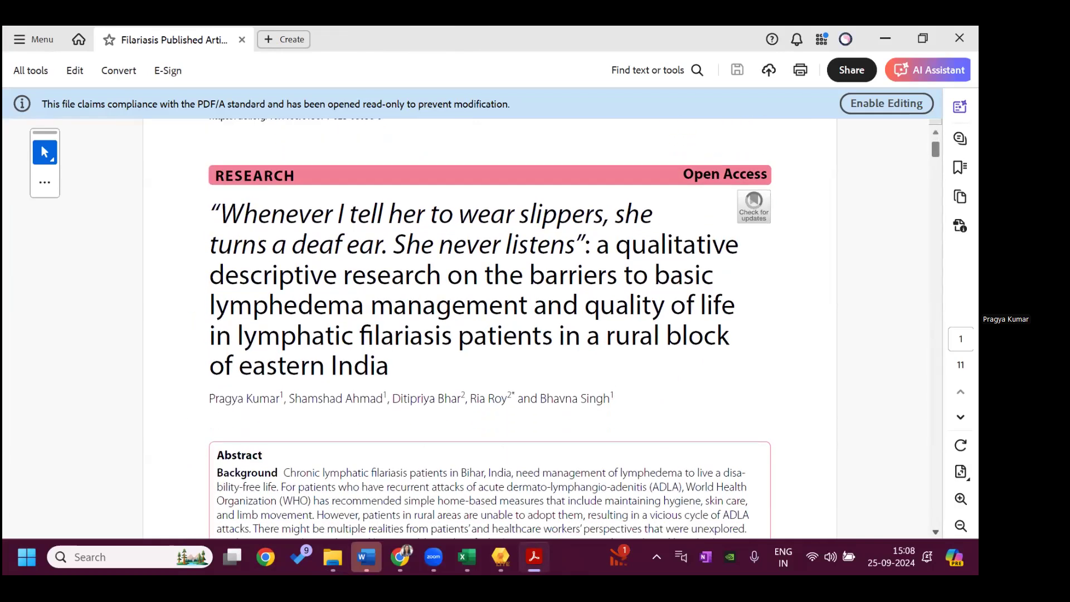
{"action": "scroll", "coordinate": [489, 329], "scroll_direction": "down", "scroll_amount": 3}
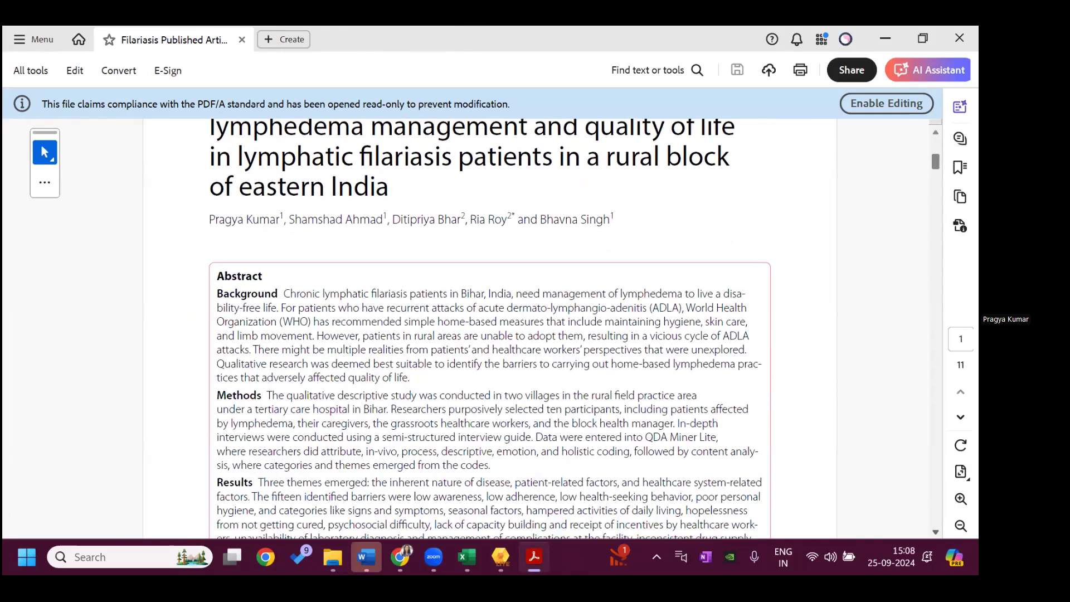
{"action": "scroll", "coordinate": [489, 329], "scroll_direction": "down", "scroll_amount": 5}
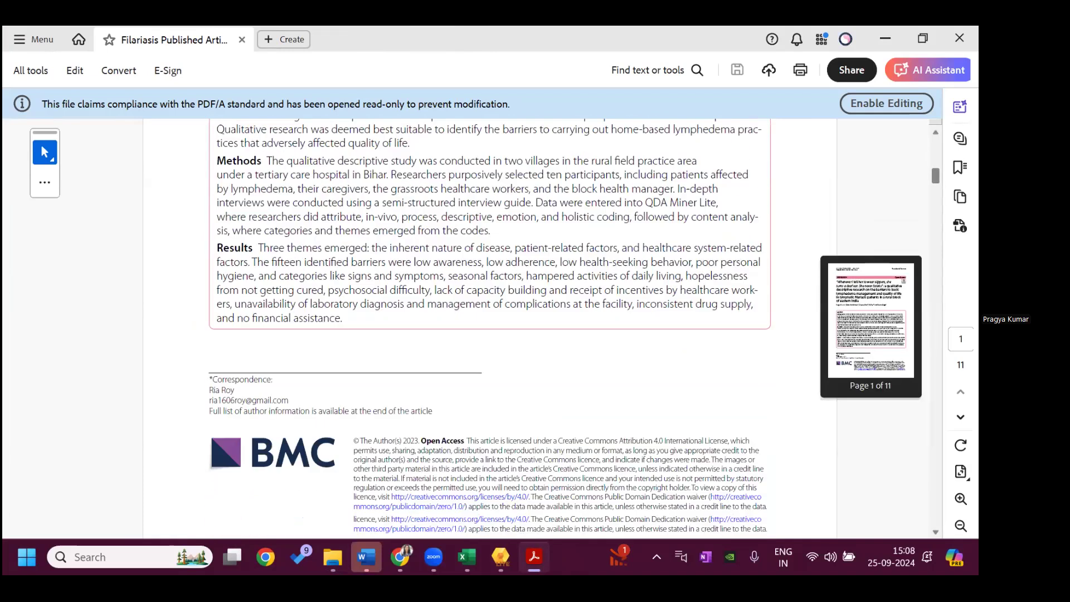
{"action": "scroll", "coordinate": [489, 329], "scroll_direction": "down", "scroll_amount": 10}
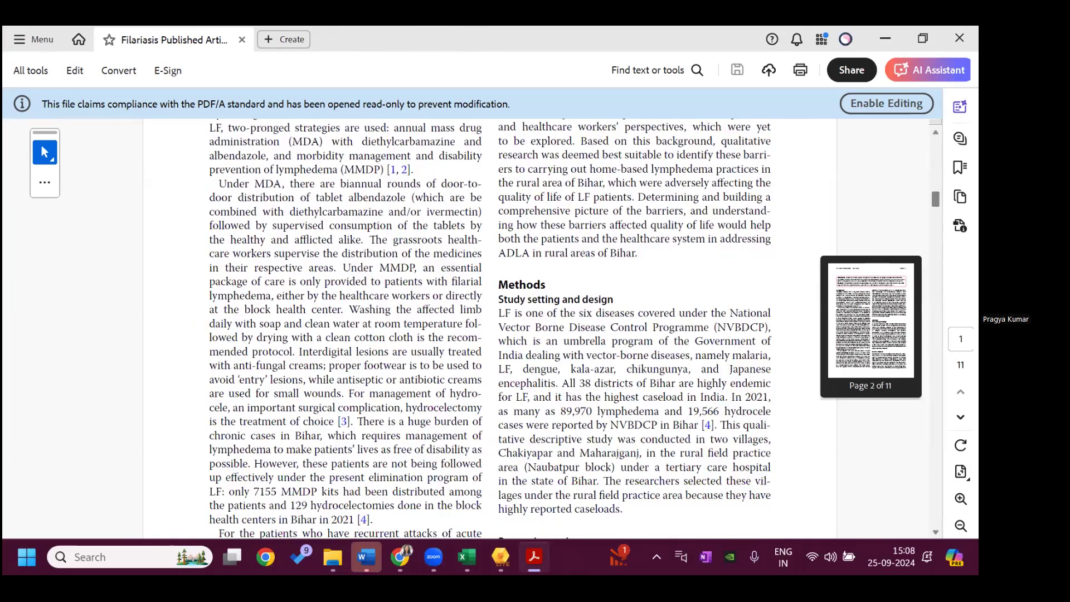
{"action": "scroll", "coordinate": [489, 329], "scroll_direction": "down", "scroll_amount": 20}
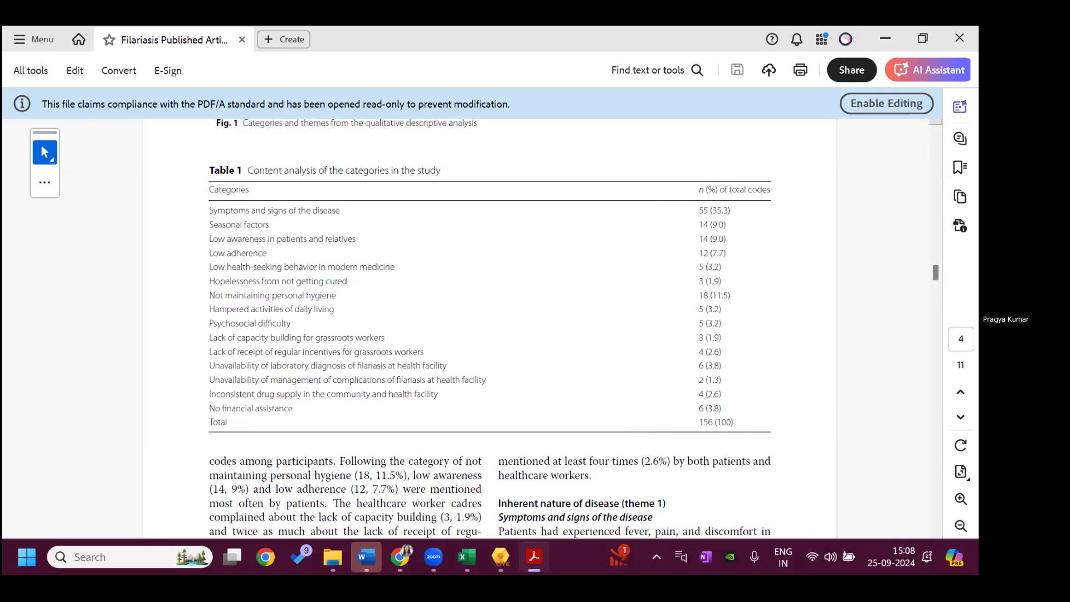
Examine the participant quotations in the article, from the disease symptoms on page 5 to the Low adherence section on page 6
{"action": "scroll", "coordinate": [490, 329], "scroll_direction": "down", "scroll_amount": 15}
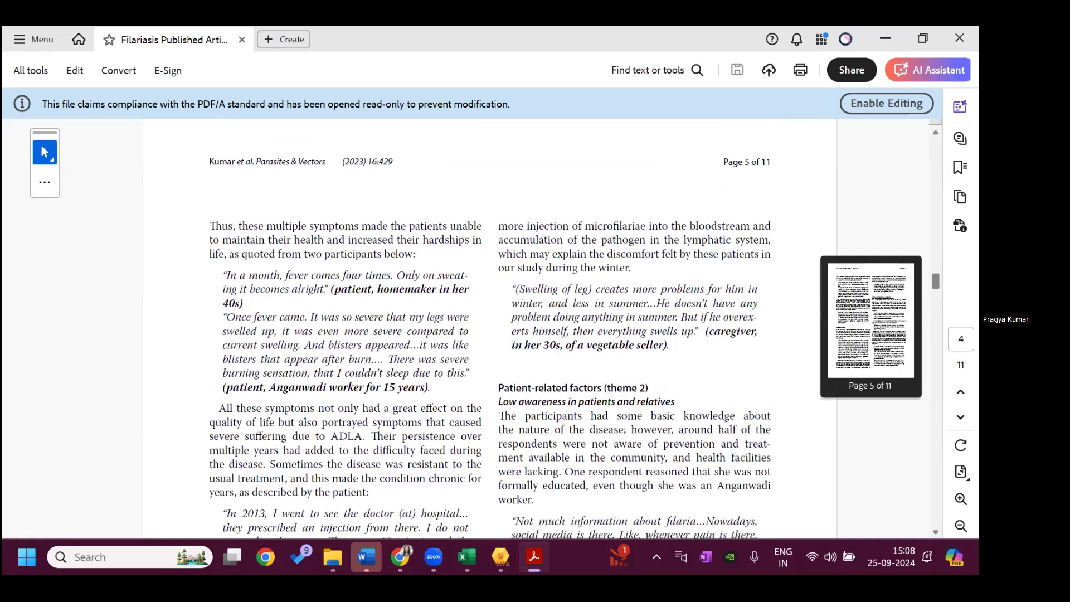
{"action": "scroll", "coordinate": [491, 329], "scroll_direction": "down", "scroll_amount": 1}
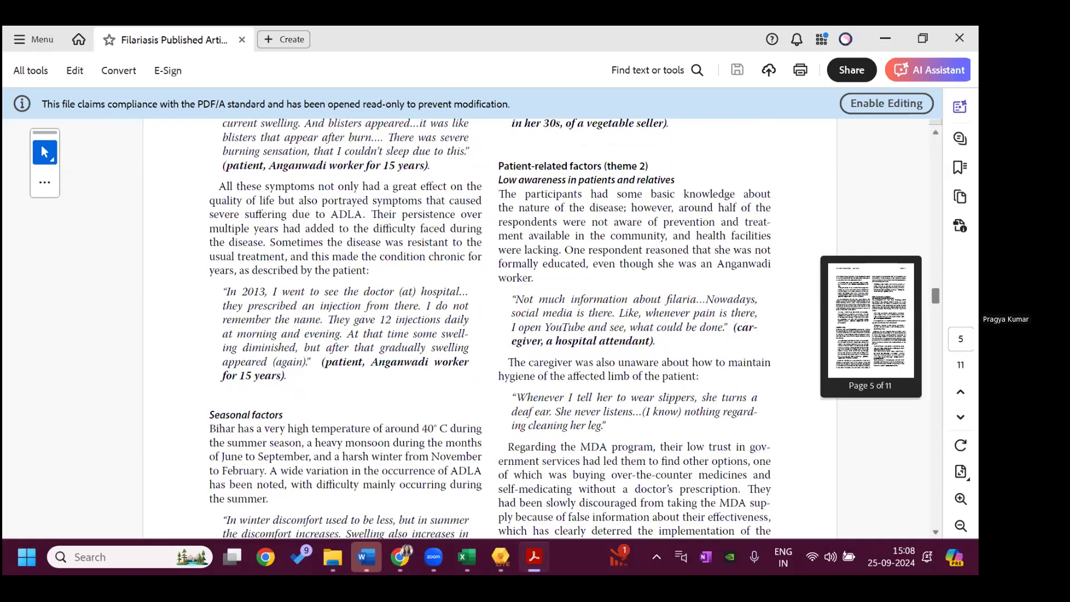
{"action": "scroll", "coordinate": [490, 329], "scroll_direction": "down", "scroll_amount": 2}
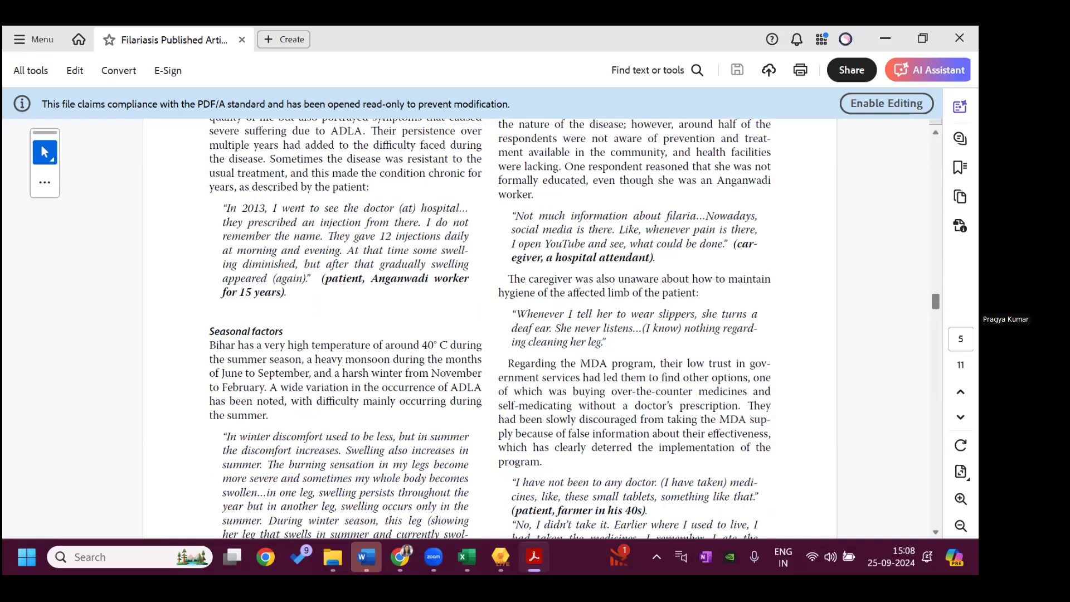
{"action": "scroll", "coordinate": [491, 329], "scroll_direction": "down", "scroll_amount": 5}
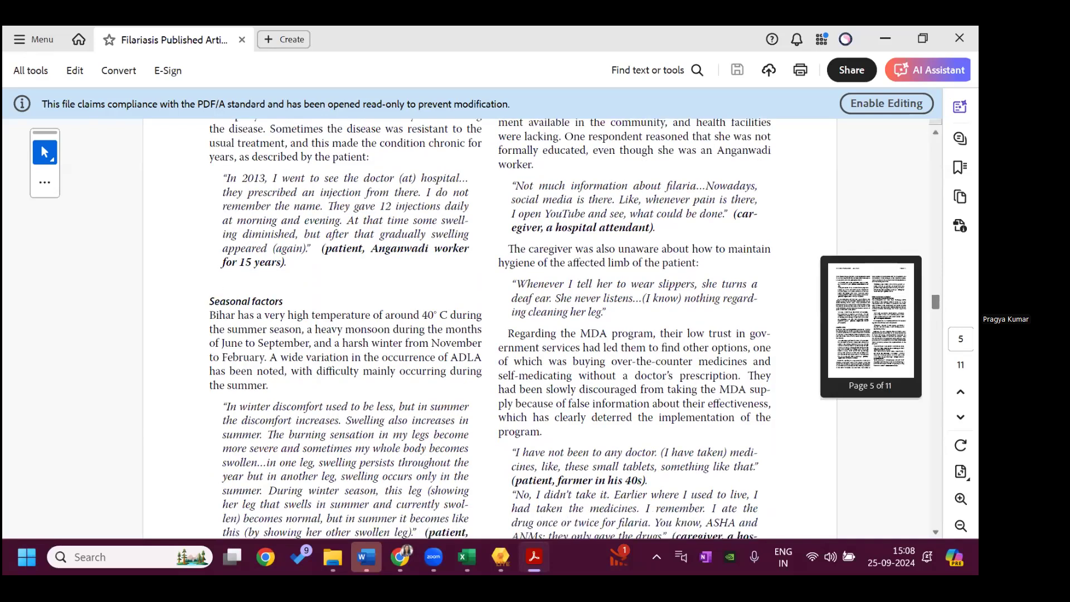
{"action": "scroll", "coordinate": [491, 329], "scroll_direction": "down", "scroll_amount": 10}
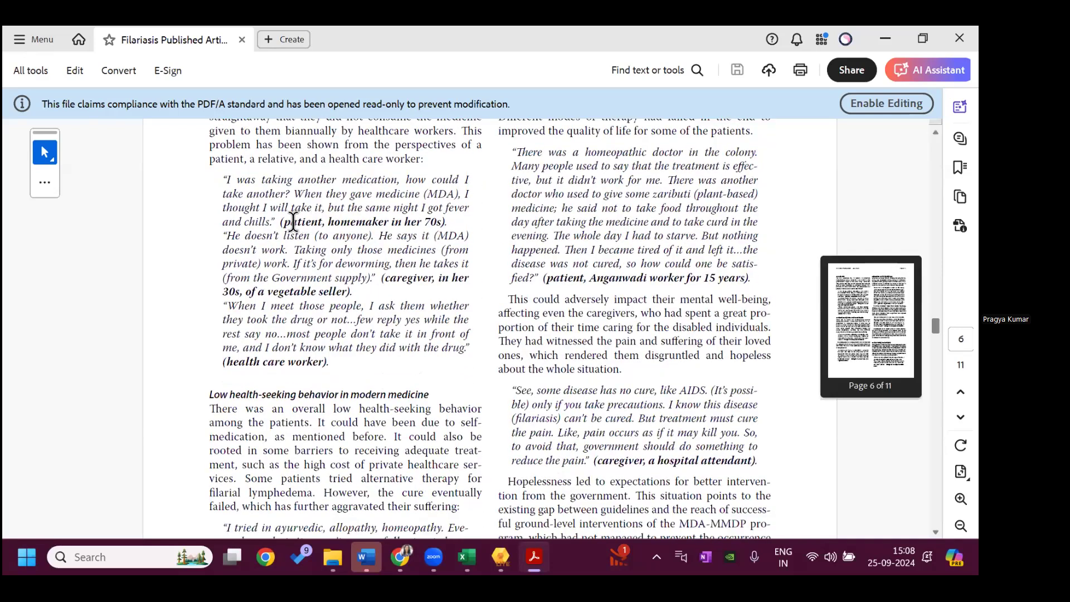
{"action": "scroll", "coordinate": [267, 206], "scroll_direction": "down", "scroll_amount": 1}
{"action": "scroll", "coordinate": [235, 185], "scroll_direction": "up", "scroll_amount": 3}
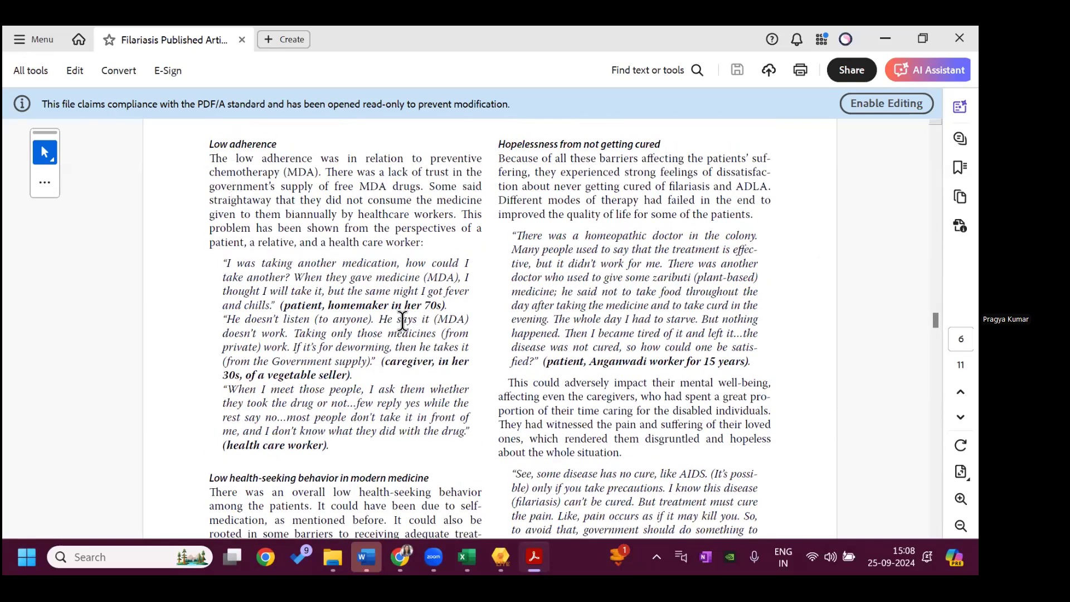
{"action": "mouse_move", "coordinate": [935, 321]}
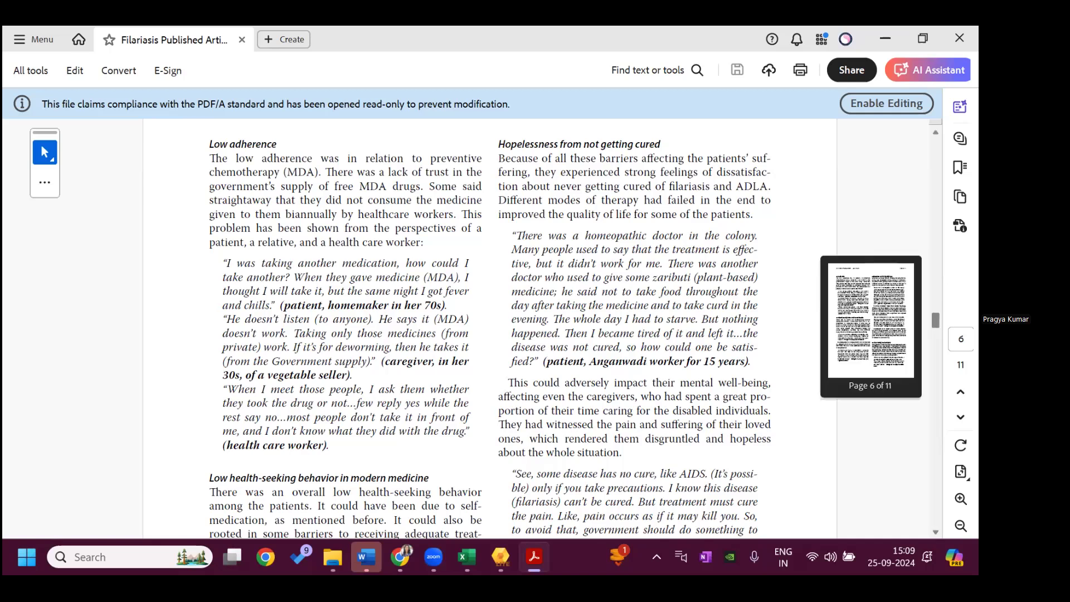
Read through the article's remaining patient-related and healthcare system-related categories up to page 7, and return to the Low adherence section
{"action": "scroll", "coordinate": [936, 321], "scroll_direction": "down", "scroll_amount": 4}
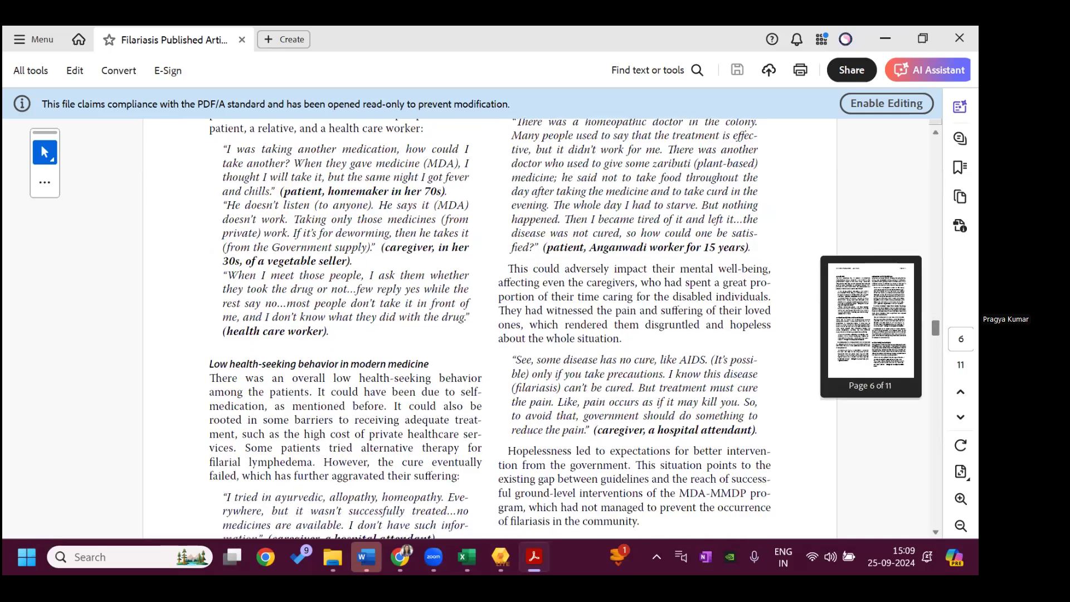
{"action": "scroll", "coordinate": [935, 332], "scroll_direction": "down", "scroll_amount": 5}
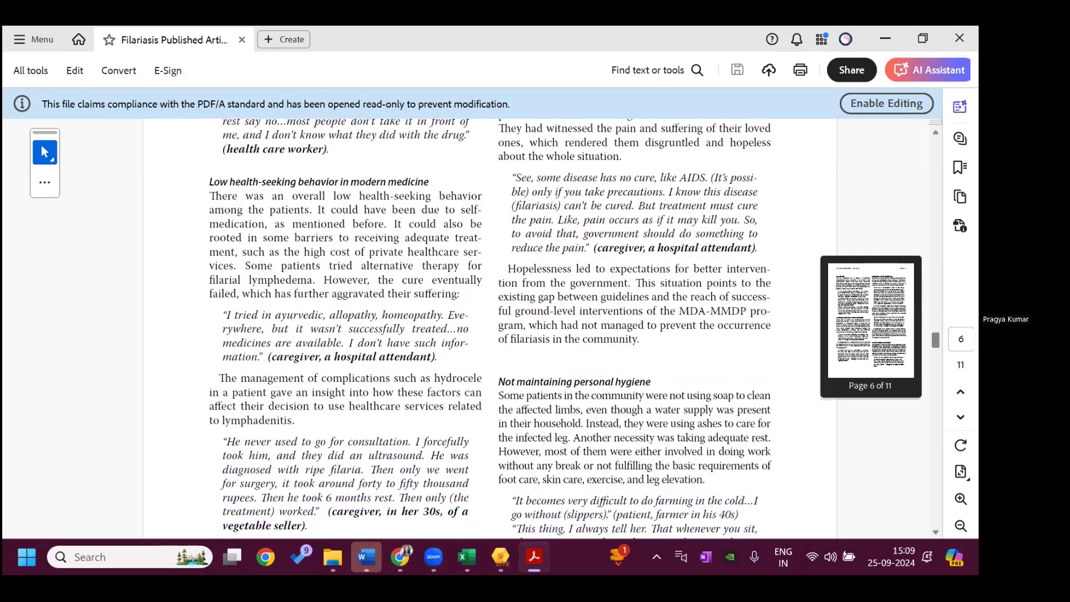
{"action": "scroll", "coordinate": [935, 334], "scroll_direction": "down", "scroll_amount": 6}
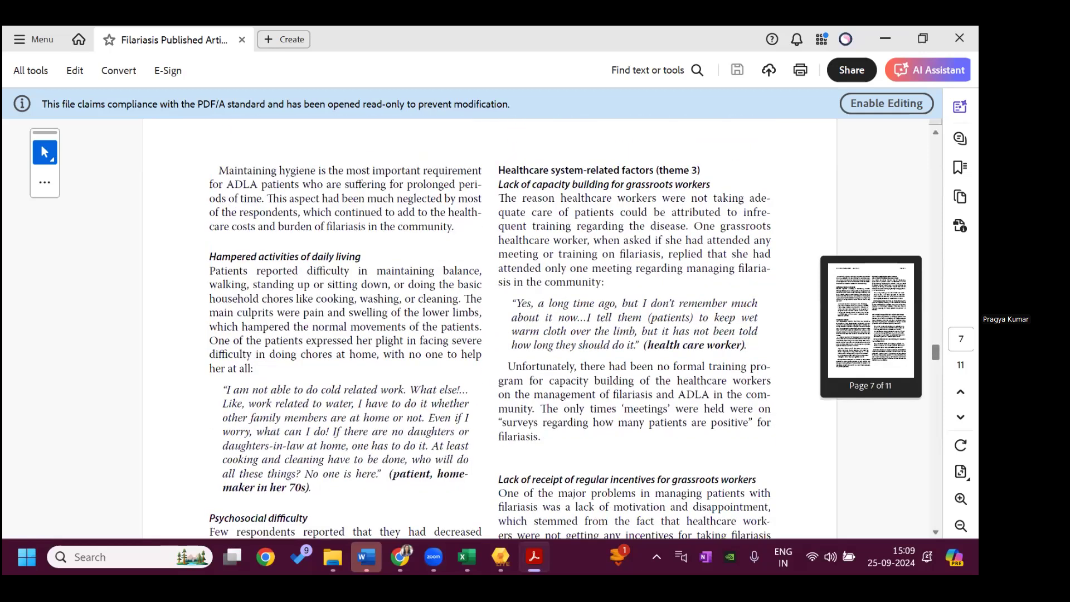
{"action": "scroll", "coordinate": [936, 352], "scroll_direction": "down", "scroll_amount": 3}
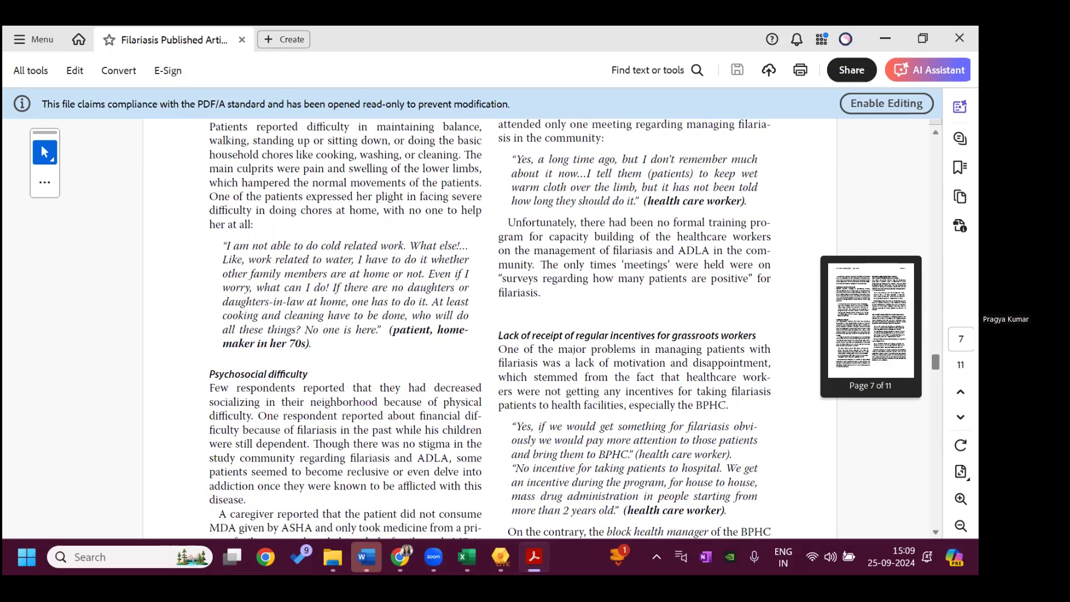
{"action": "scroll", "coordinate": [935, 357], "scroll_direction": "up", "scroll_amount": 8}
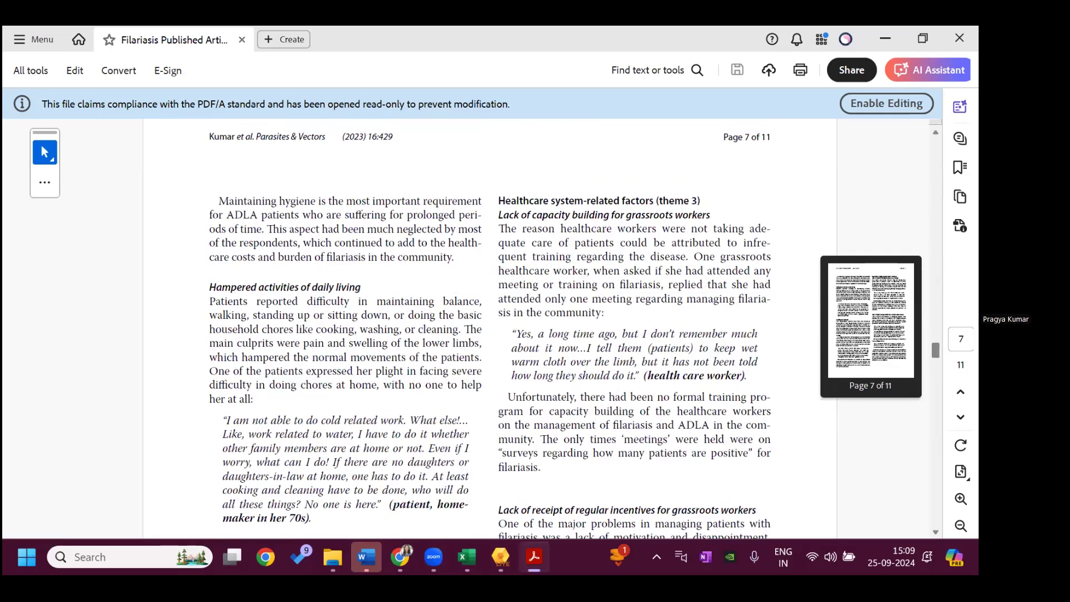
{"action": "scroll", "coordinate": [489, 329], "scroll_direction": "up", "scroll_amount": 5}
{"action": "scroll", "coordinate": [780, 250], "scroll_direction": "up", "scroll_amount": 3}
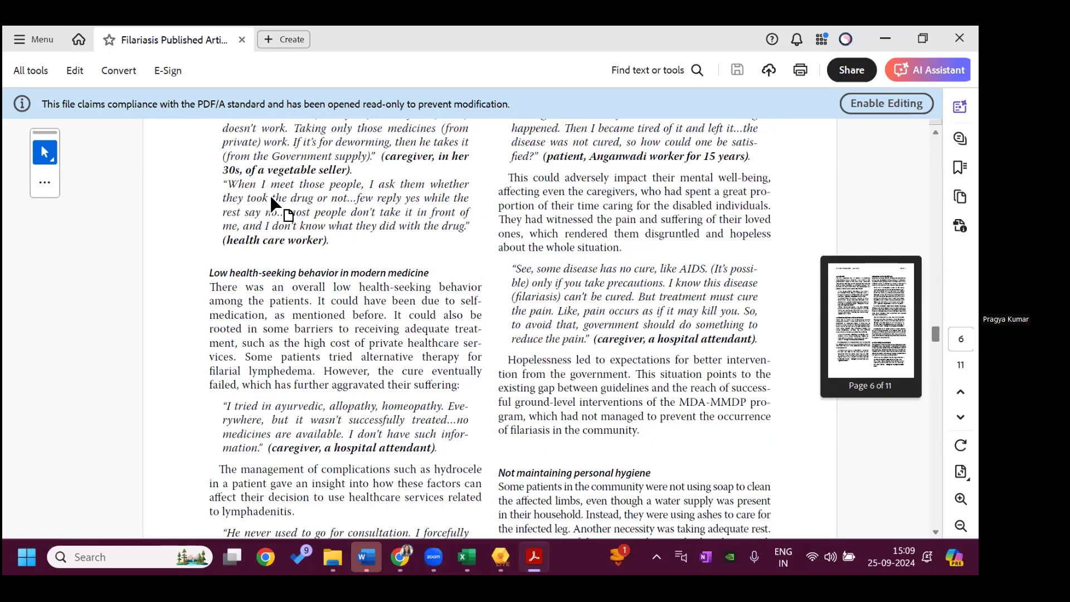
{"action": "scroll", "coordinate": [318, 206], "scroll_direction": "up", "scroll_amount": 5}
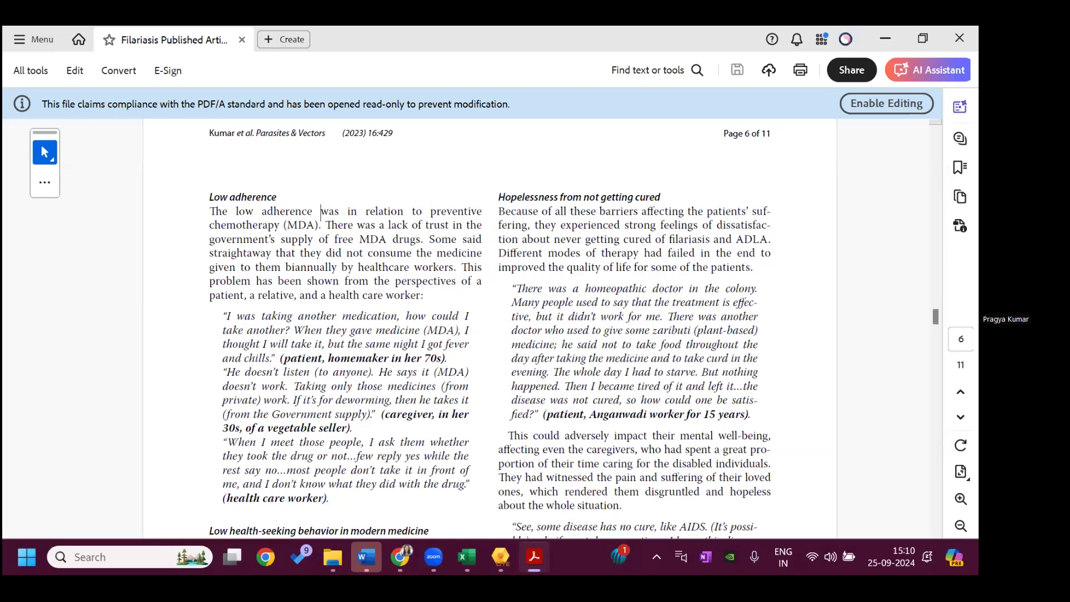
Switch to QDA Miner Lite, maximize the Coding Frequency window and retrieve the segments of the Low awareness in patients and relatives category
{"action": "mouse_move", "coordinate": [500, 556]}
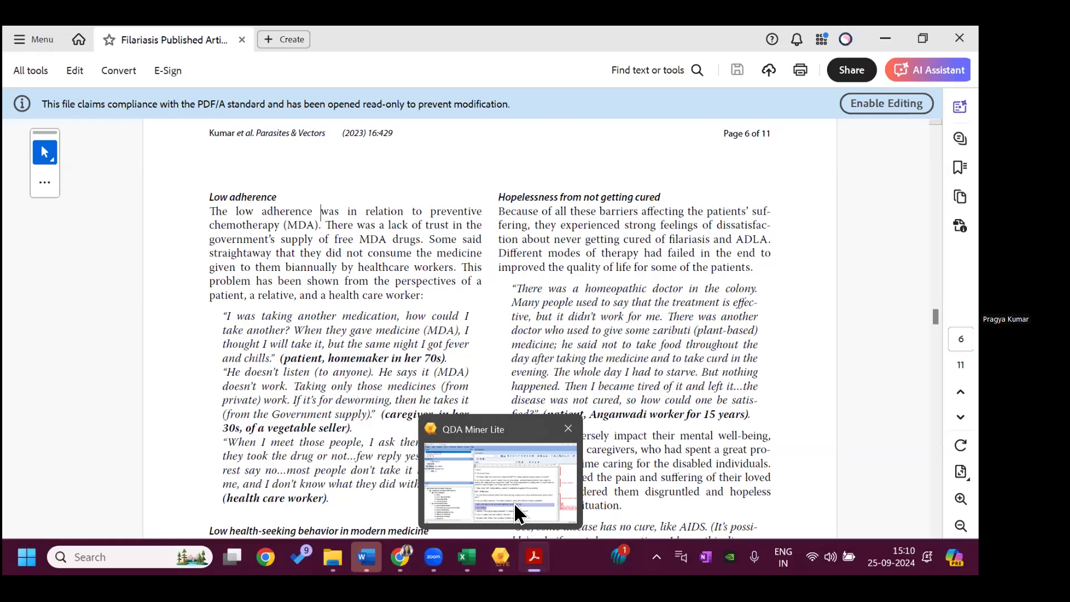
{"action": "left_click", "coordinate": [513, 503]}
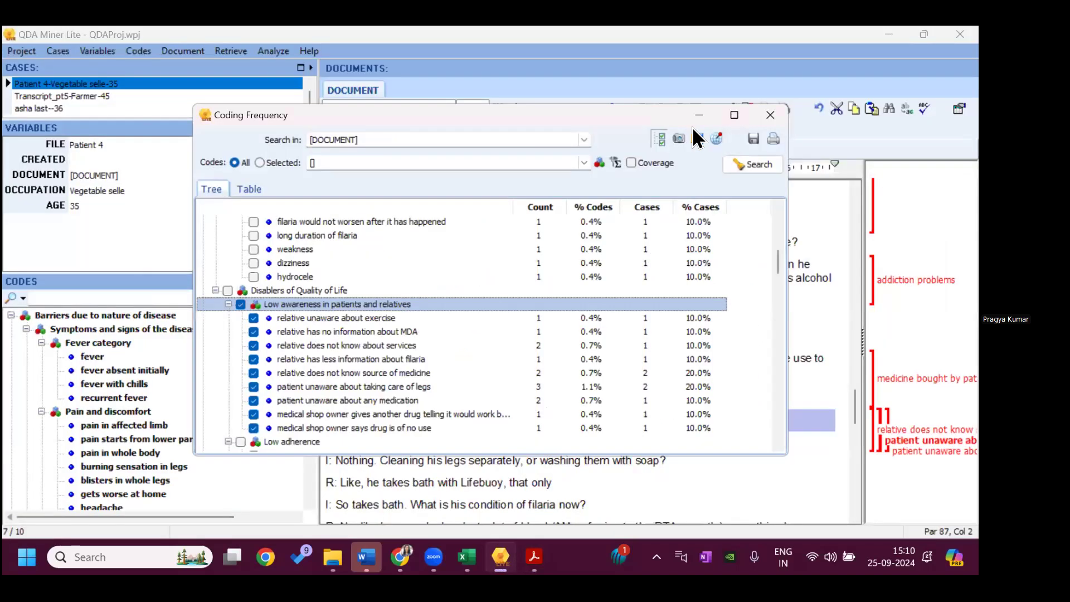
{"action": "left_click", "coordinate": [734, 114]}
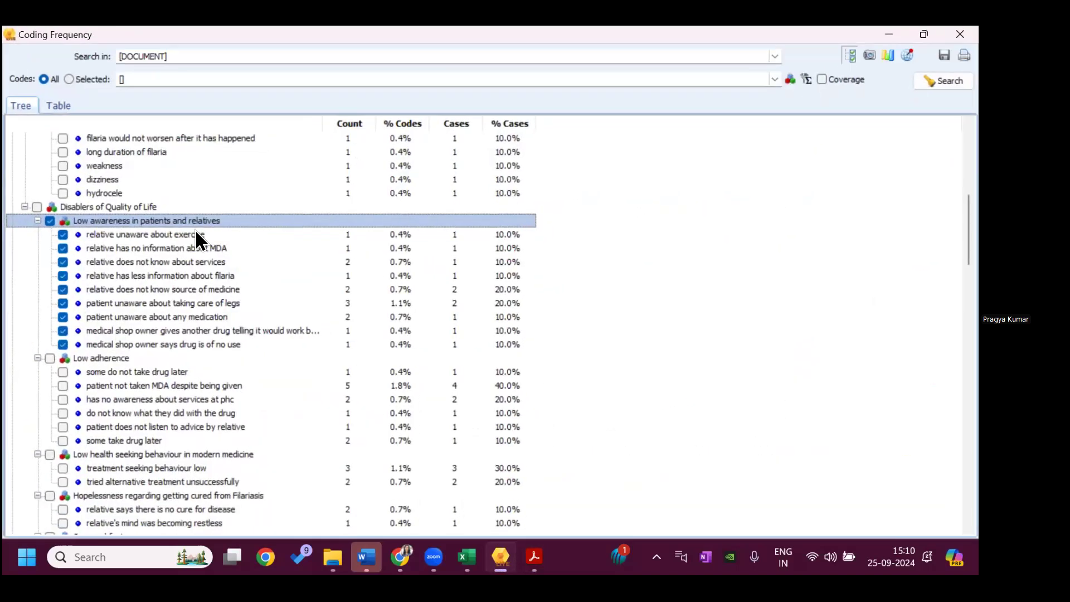
{"action": "right_click", "coordinate": [134, 222]}
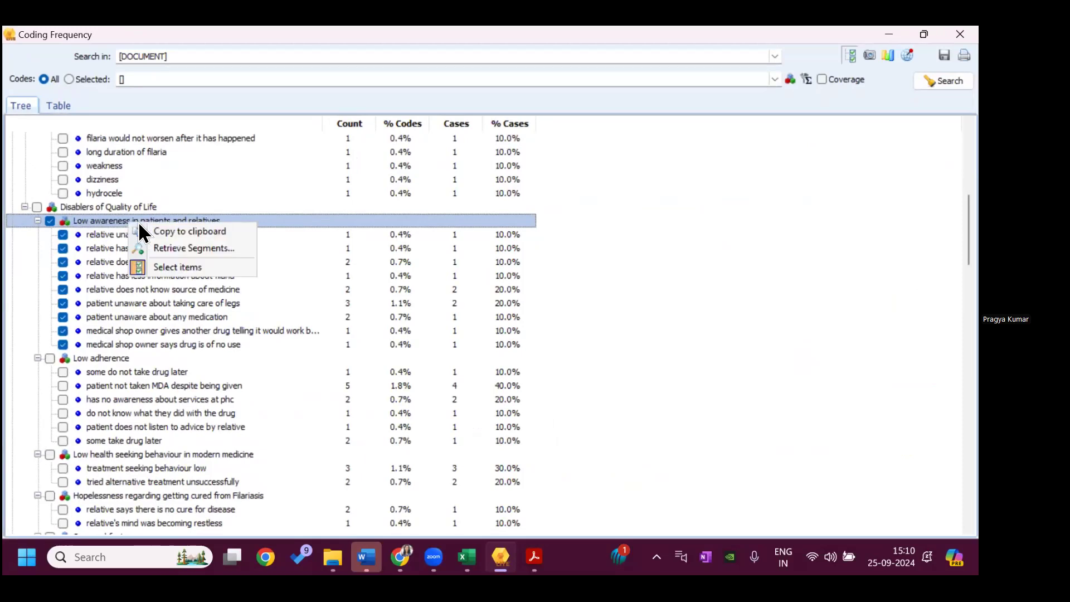
{"action": "left_click", "coordinate": [163, 243]}
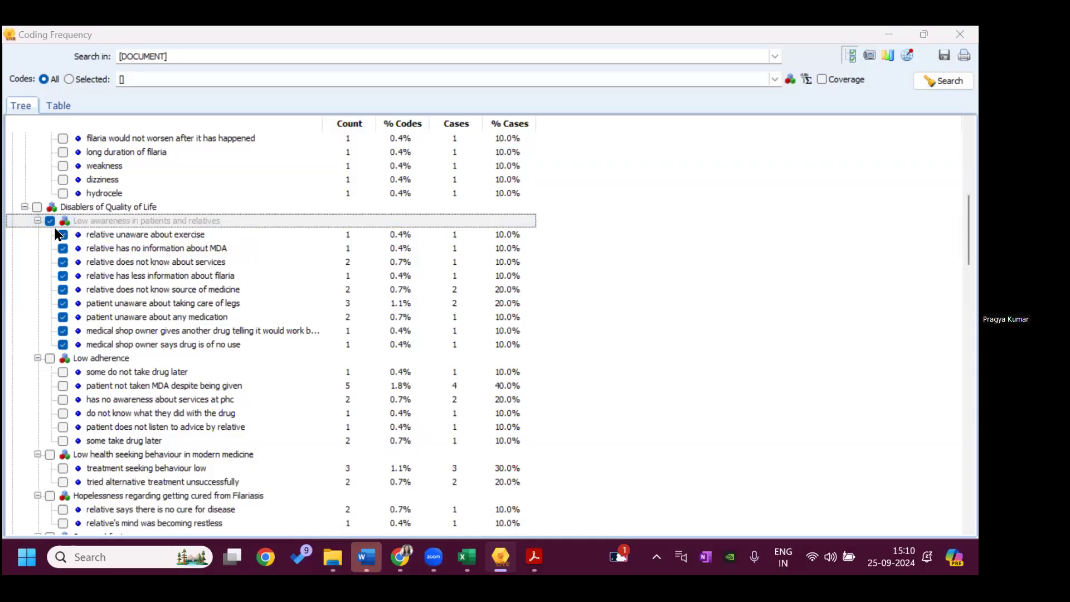
{"action": "left_click", "coordinate": [602, 277]}
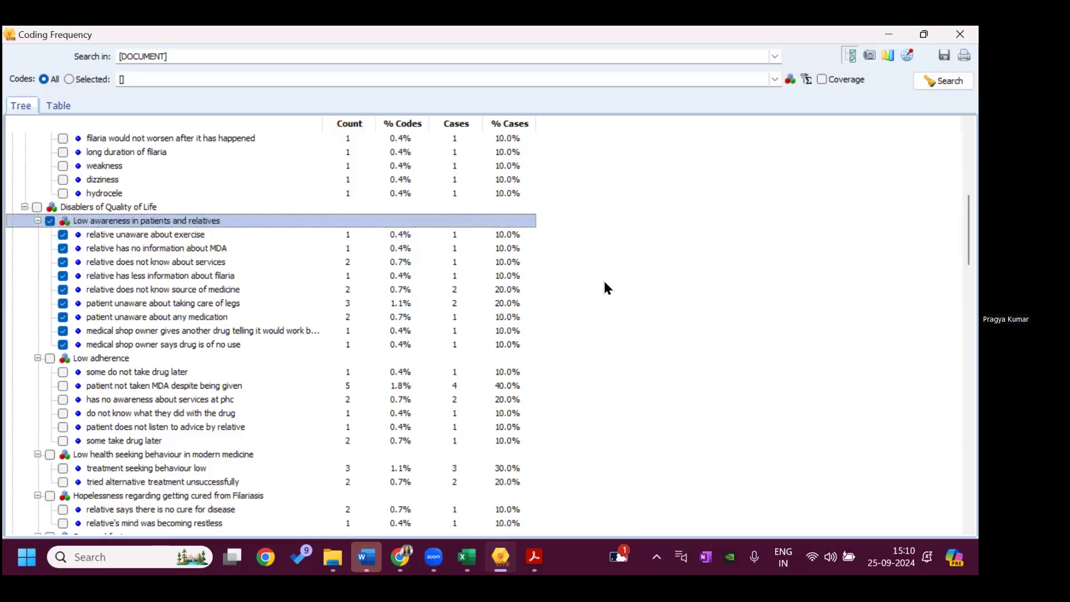
{"action": "right_click", "coordinate": [166, 220]}
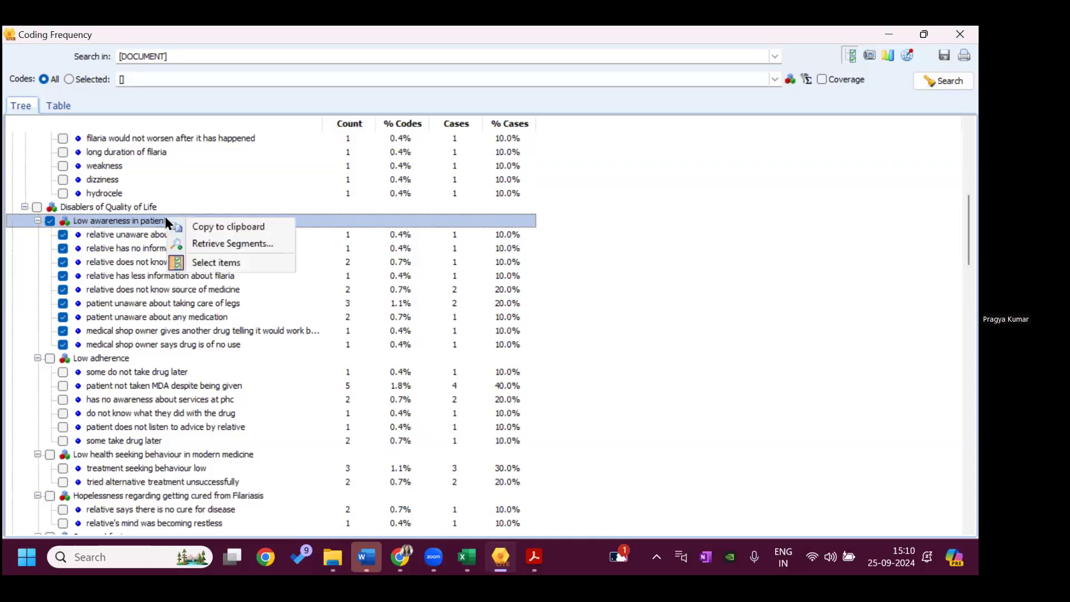
{"action": "left_click", "coordinate": [189, 237]}
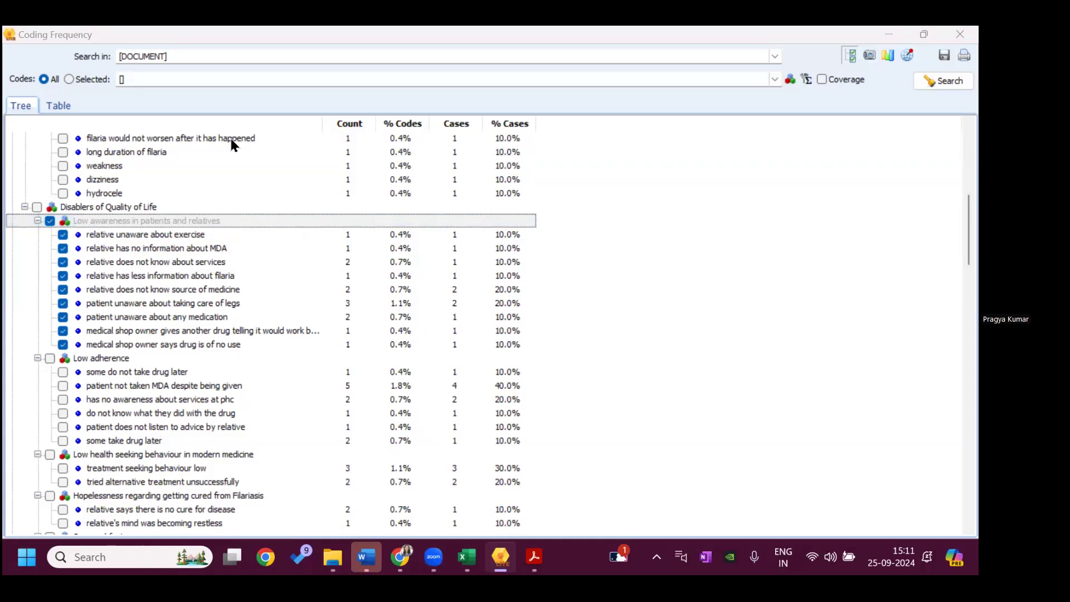
Select only the Low adherence category in place of Low awareness, retrieve its coded segments, and close the Coding Frequency window
{"action": "left_click", "coordinate": [50, 220]}
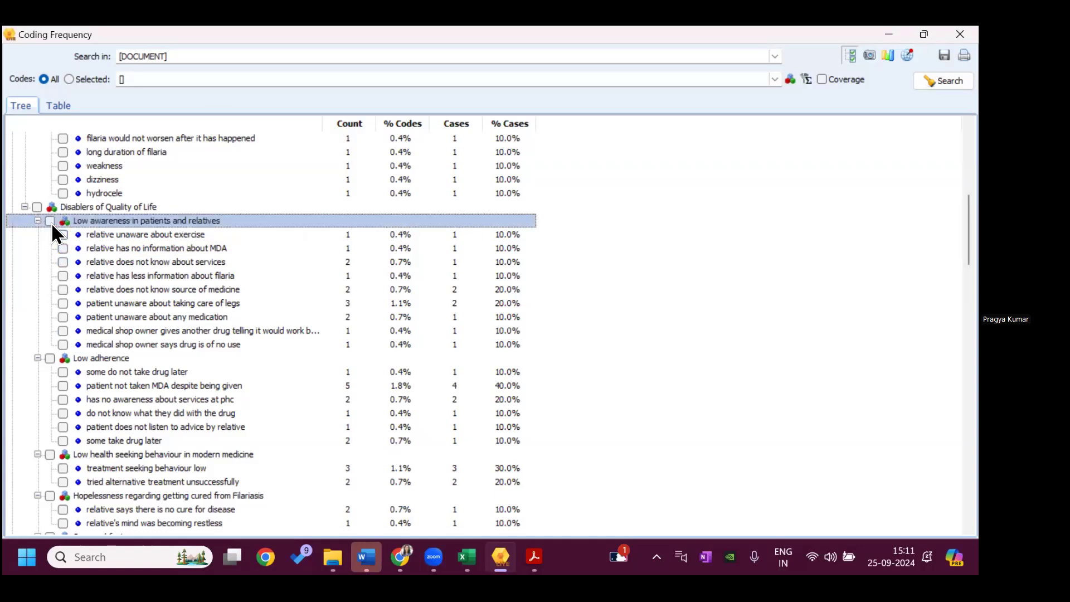
{"action": "left_click", "coordinate": [51, 358]}
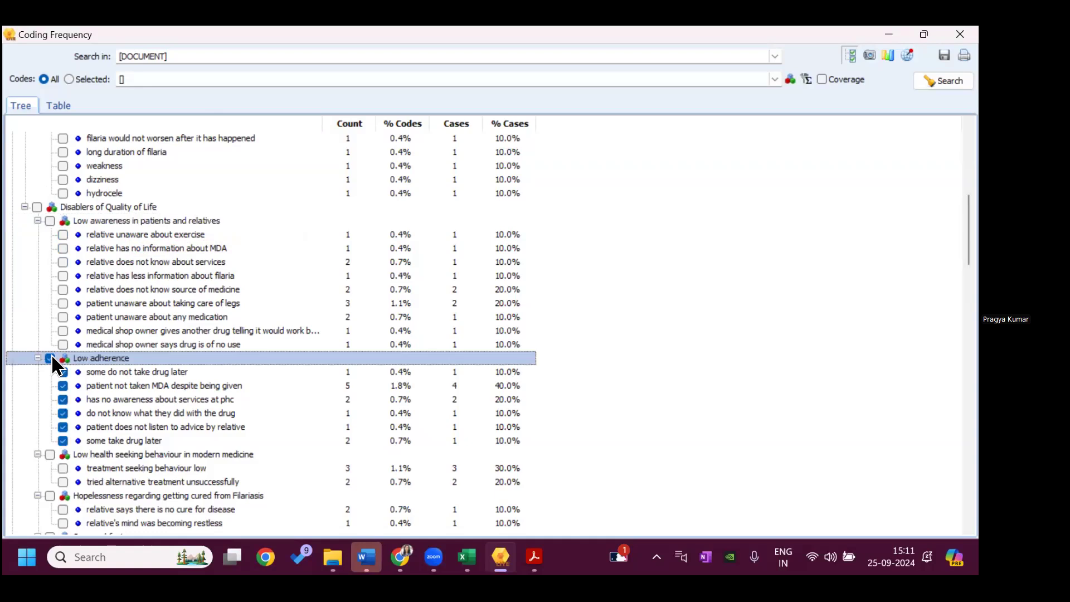
{"action": "right_click", "coordinate": [52, 357]}
{"action": "left_click", "coordinate": [87, 376]}
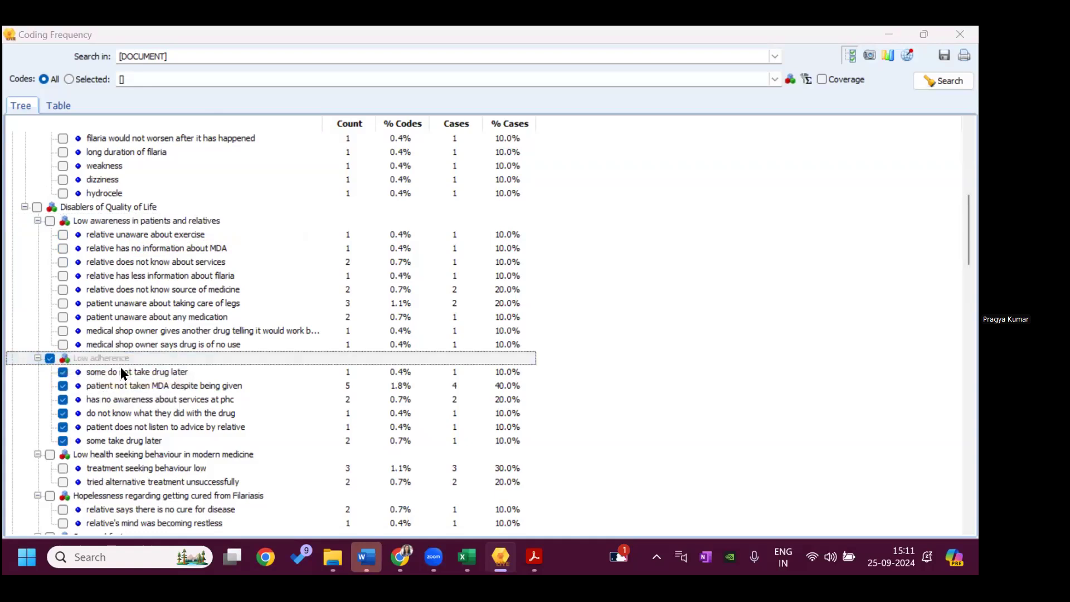
{"action": "mouse_move", "coordinate": [506, 549]}
{"action": "left_click", "coordinate": [959, 34]}
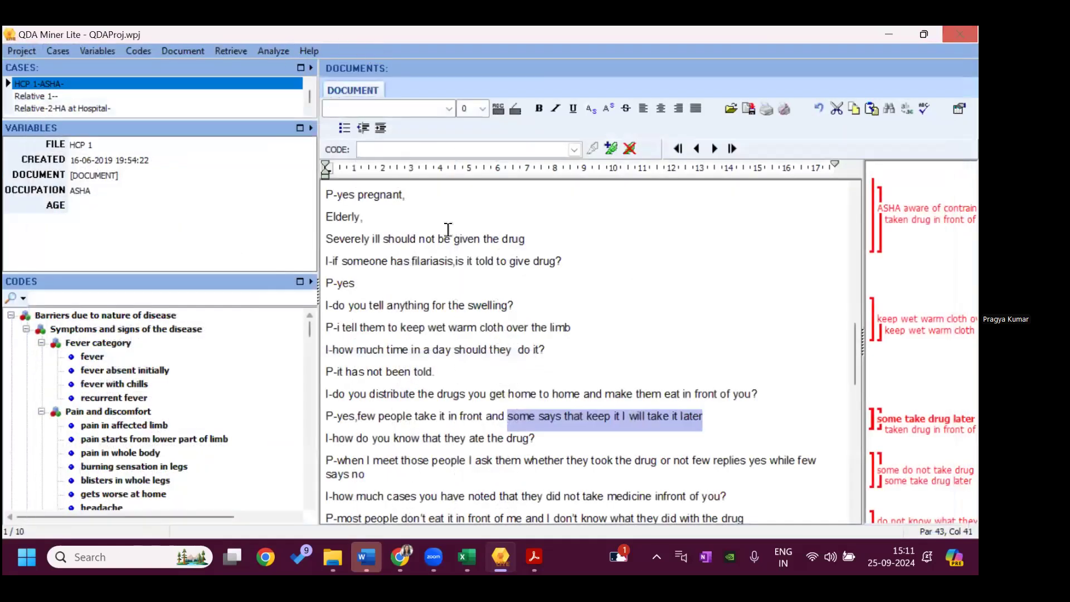
Run a new Coding Frequency analysis on DOCUMENT covering all codes
{"action": "left_click", "coordinate": [568, 279]}
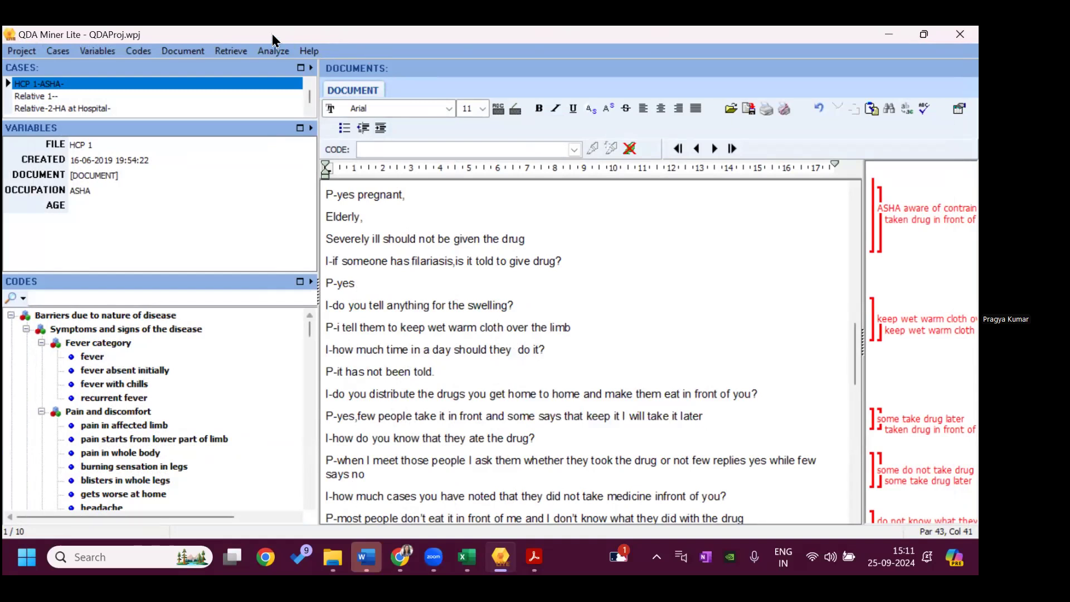
{"action": "left_click", "coordinate": [309, 51]}
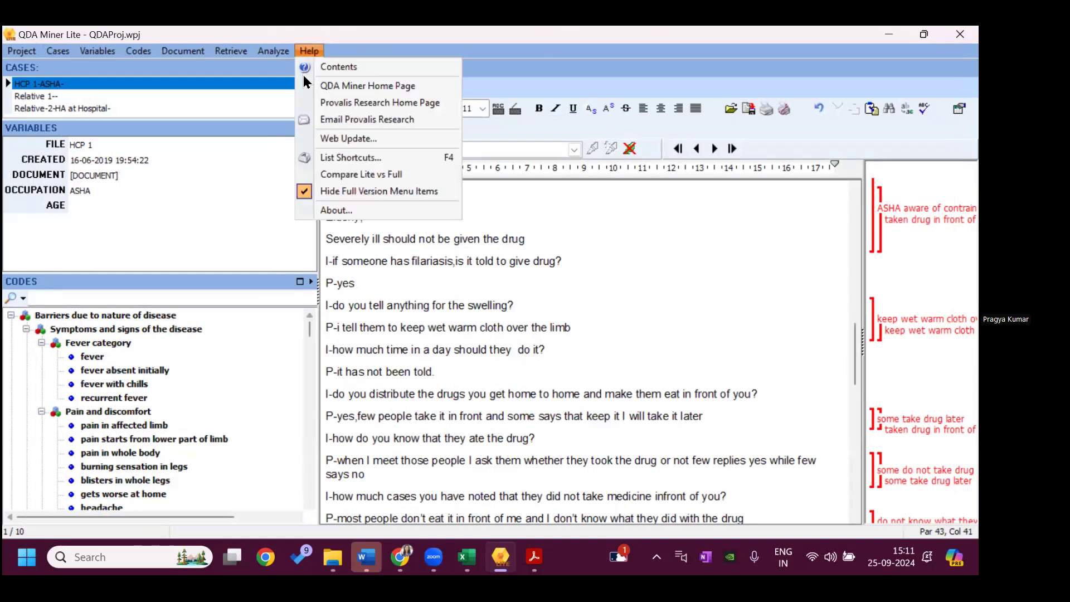
{"action": "left_click", "coordinate": [273, 51]}
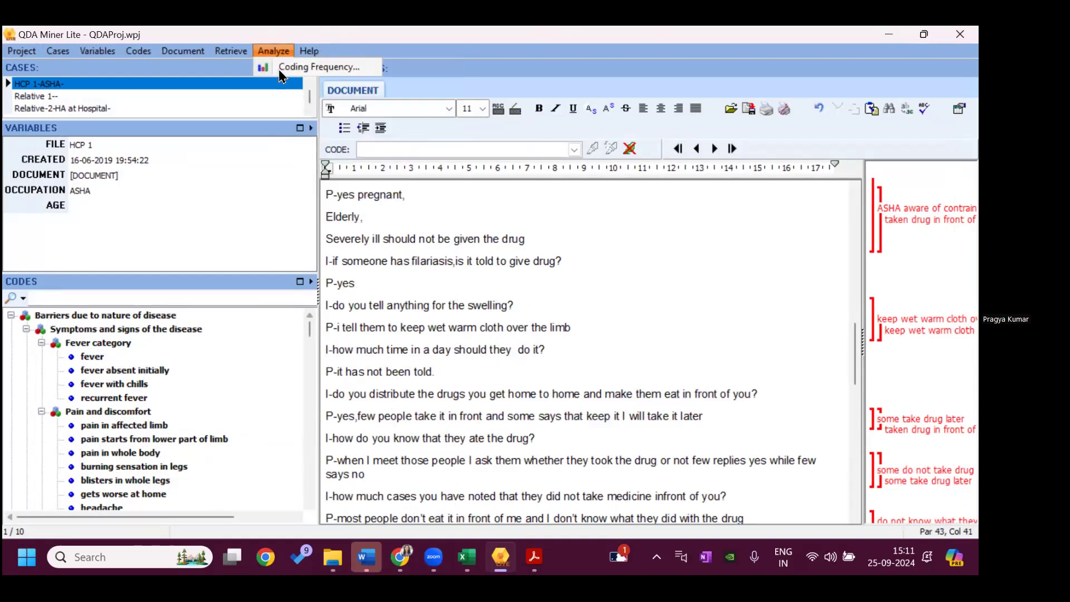
{"action": "left_click", "coordinate": [300, 67]}
{"action": "left_click", "coordinate": [752, 163]}
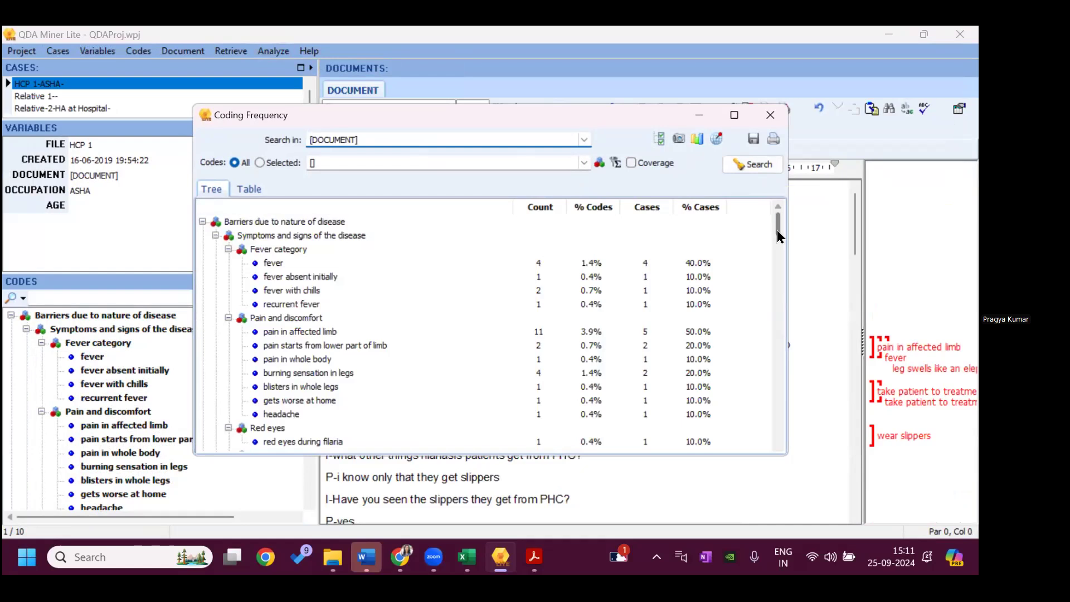
Select the Low awareness in patients and relatives category in the frequency tree, retrieve its segments, and close the Coding Frequency window
{"action": "left_click_drag", "start_coordinate": [777, 230], "coordinate": [773, 264]}
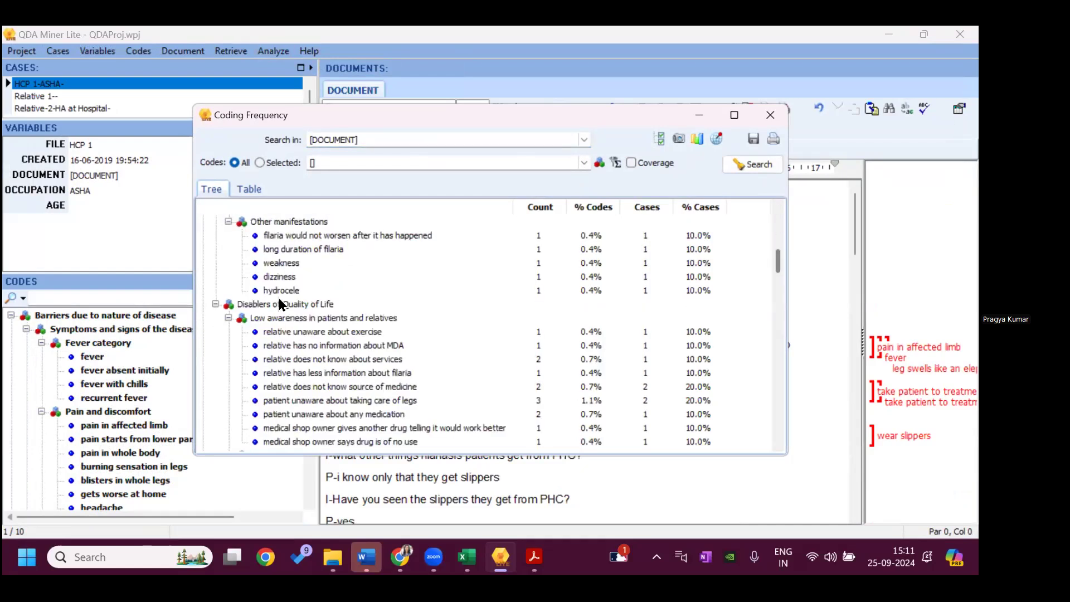
{"action": "right_click", "coordinate": [231, 322]}
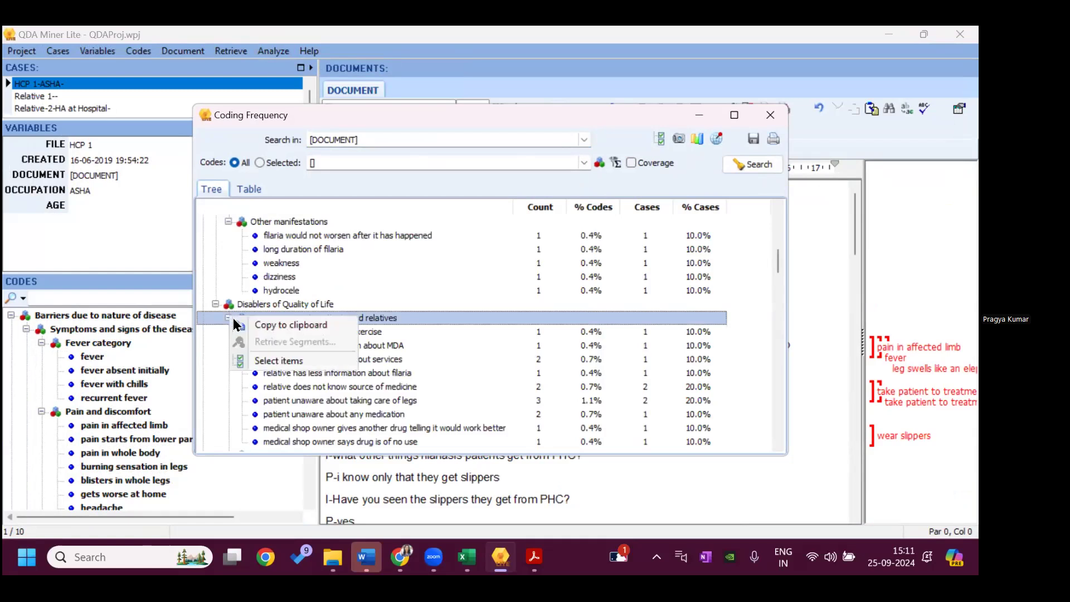
{"action": "left_click", "coordinate": [259, 362]}
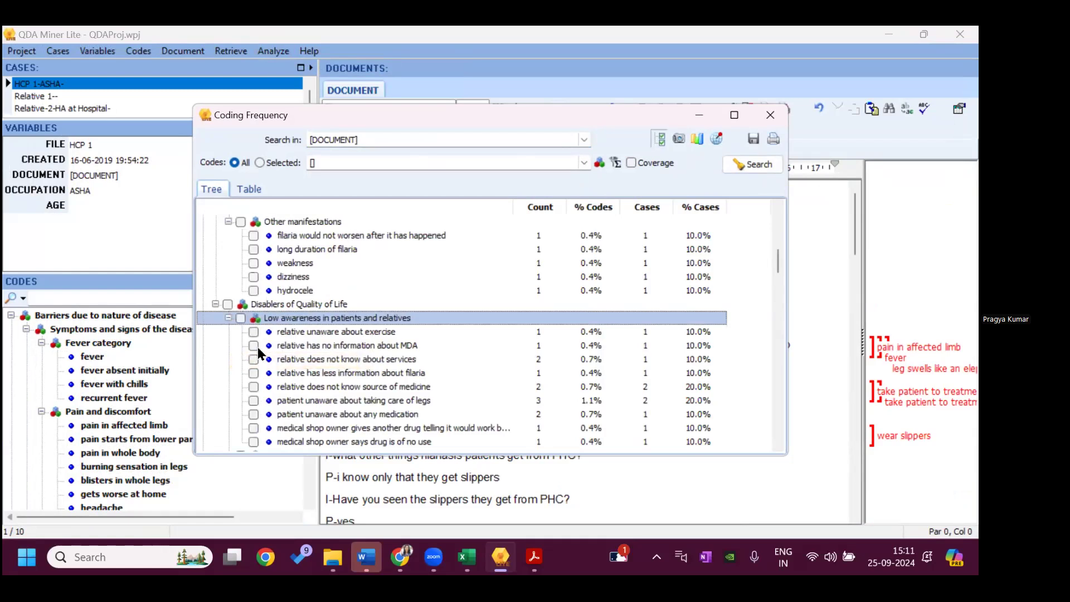
{"action": "left_click", "coordinate": [241, 317]}
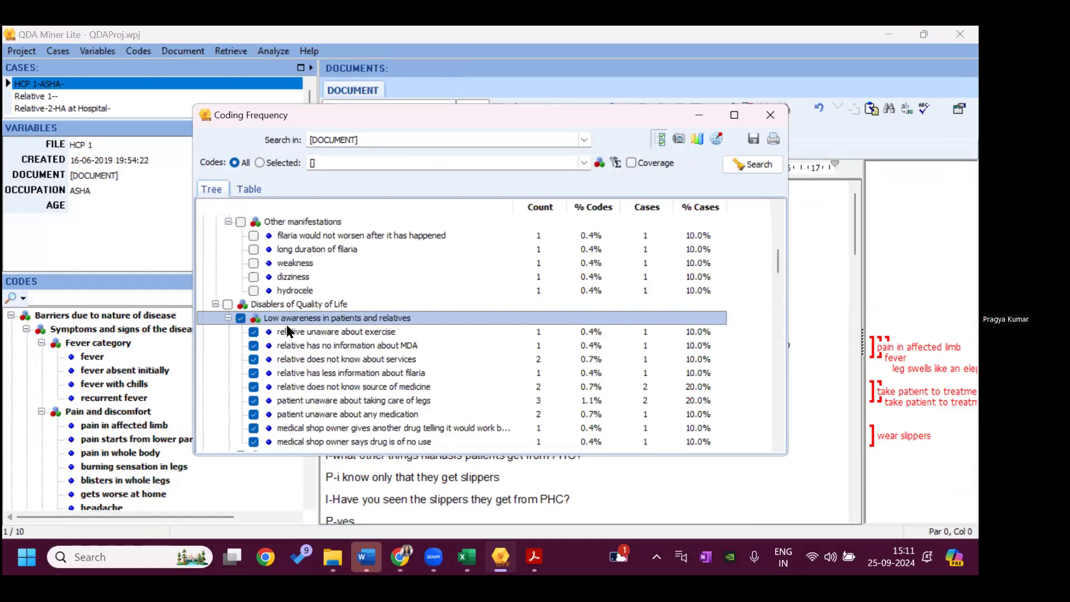
{"action": "right_click", "coordinate": [294, 319]}
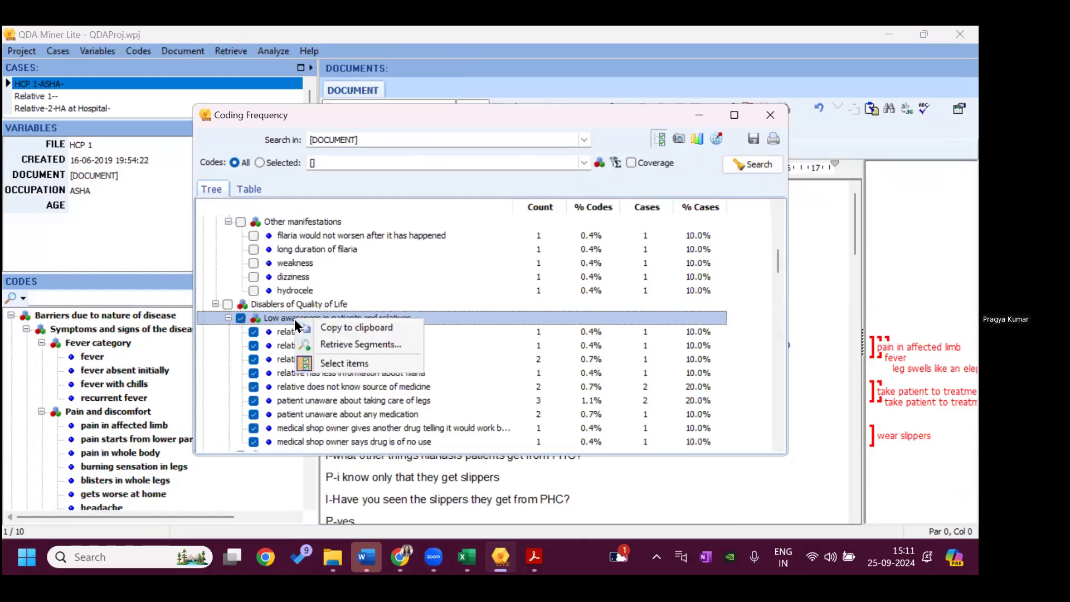
{"action": "left_click", "coordinate": [317, 340]}
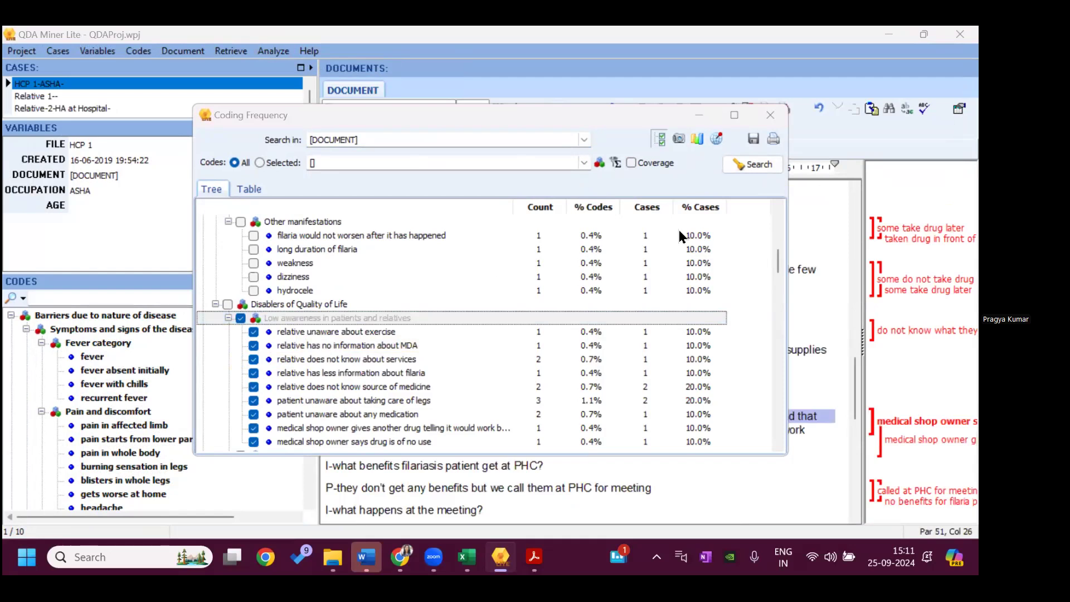
{"action": "left_click", "coordinate": [768, 116]}
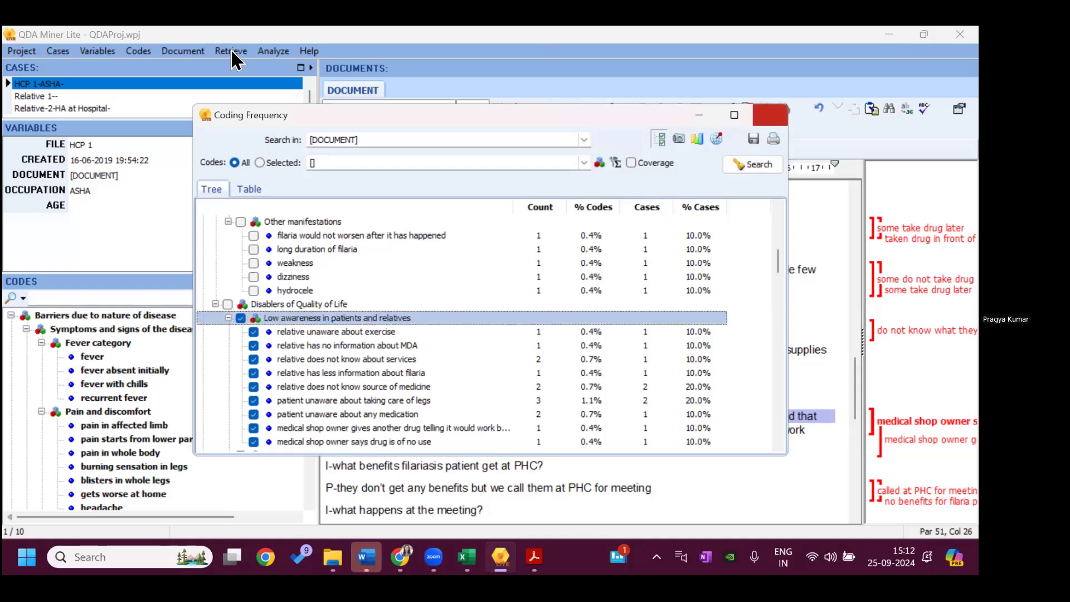
Run a Coding Retrieval on DOCUMENT for the Low awareness in patients and relatives codes and maximize the results window
{"action": "left_click", "coordinate": [231, 50]}
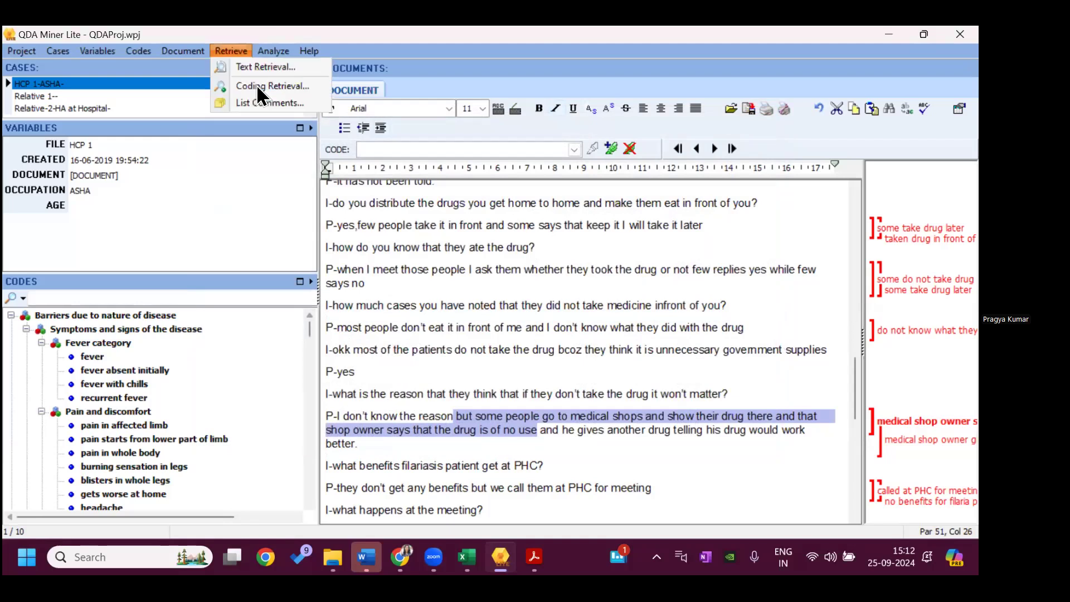
{"action": "left_click", "coordinate": [257, 86]}
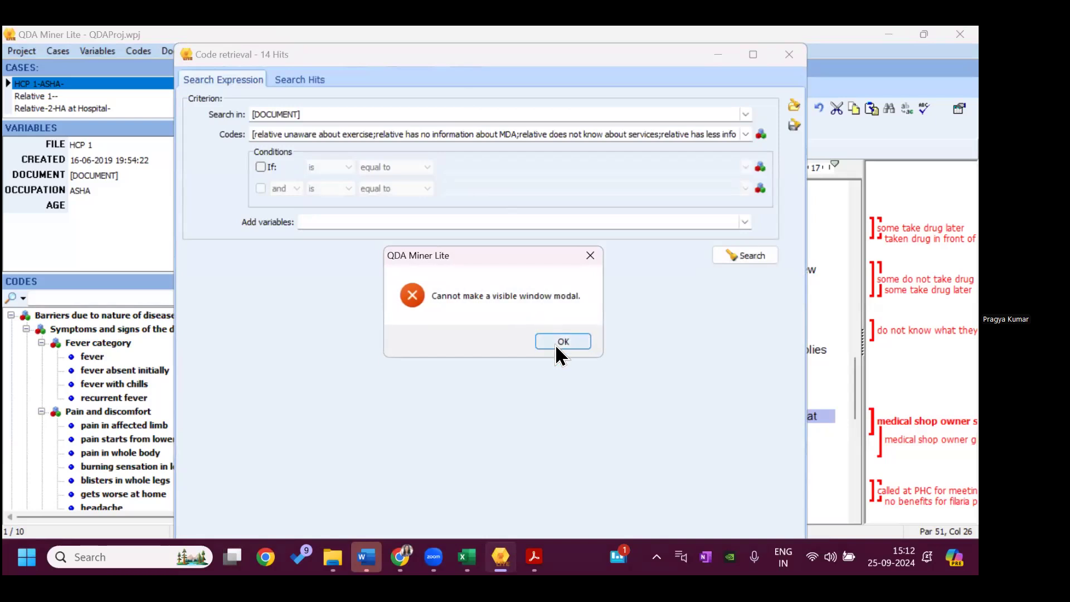
{"action": "left_click", "coordinate": [560, 343]}
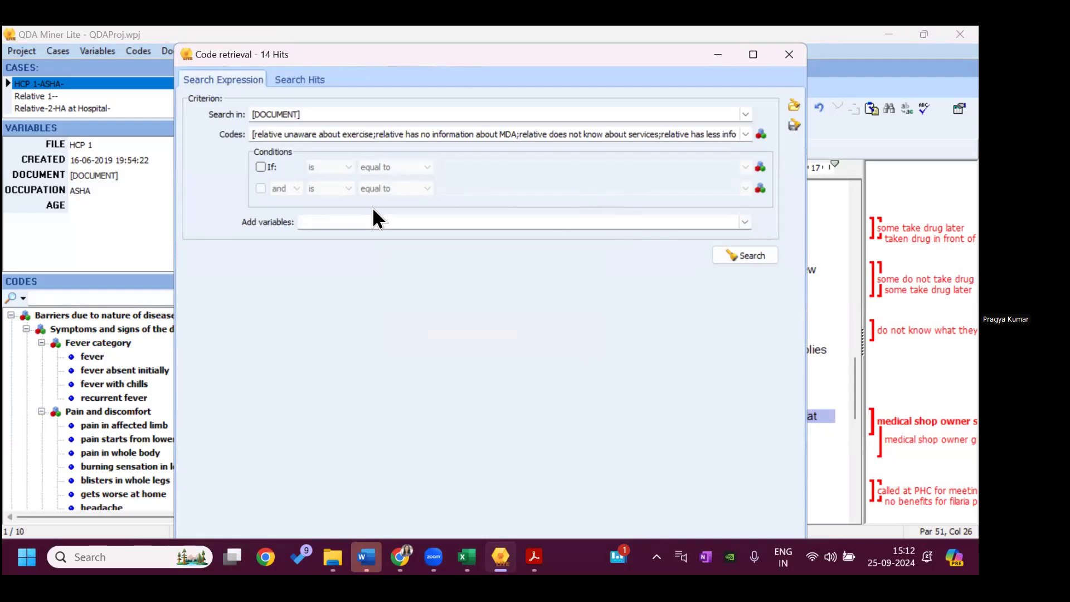
{"action": "left_click", "coordinate": [317, 113]}
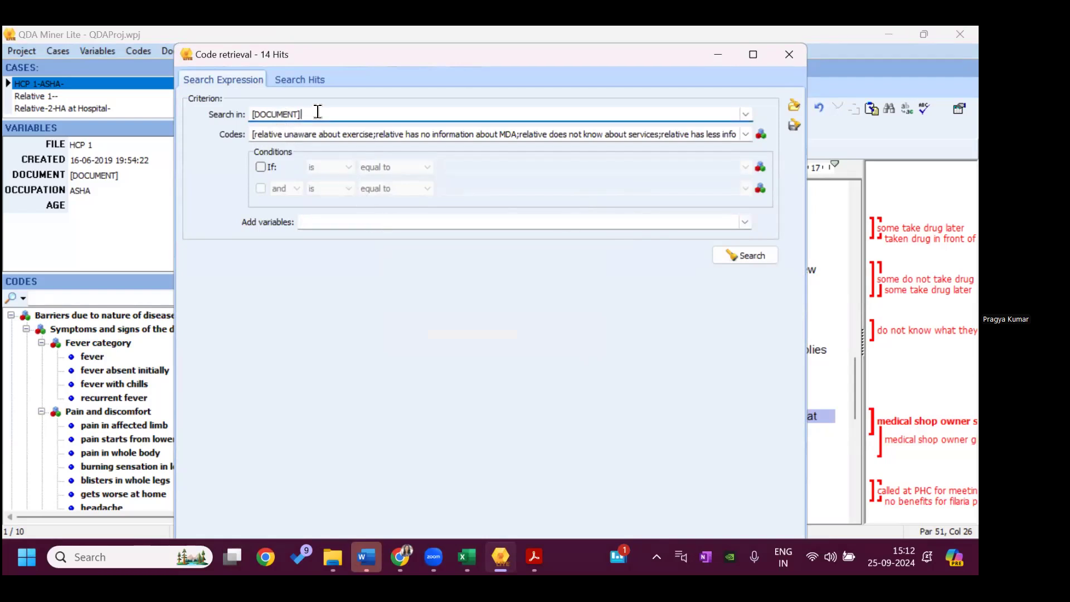
{"action": "left_click", "coordinate": [752, 254]}
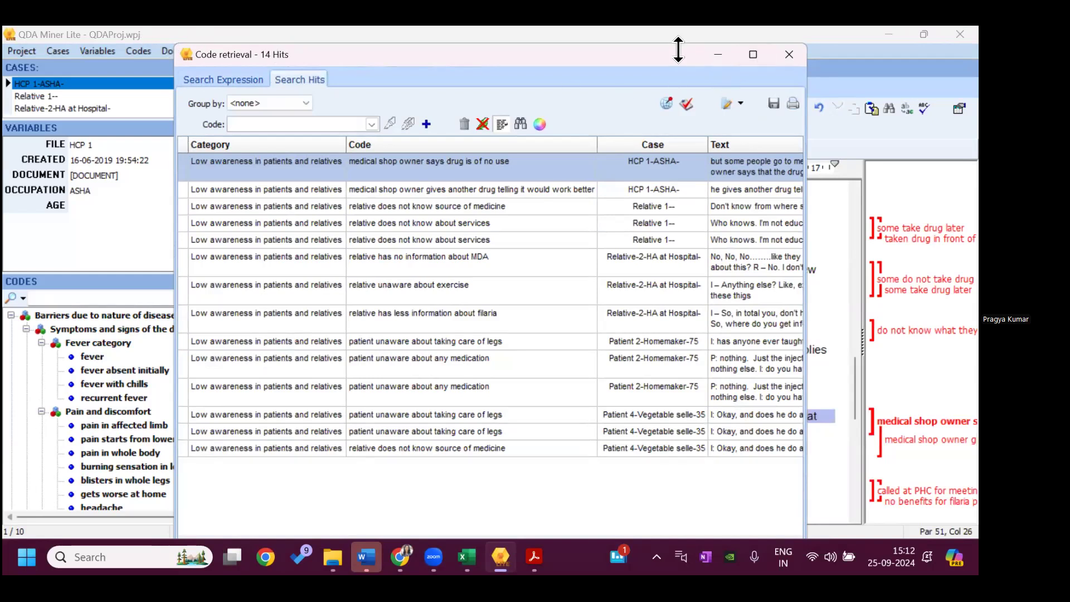
{"action": "left_click", "coordinate": [756, 59]}
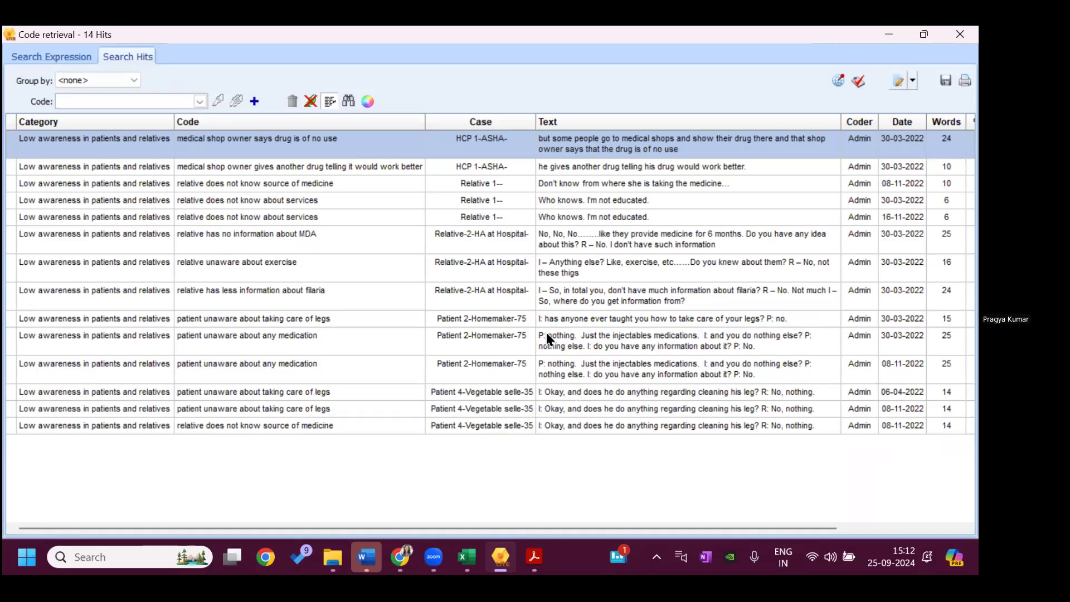
{"action": "left_click", "coordinate": [699, 205]}
{"action": "left_click", "coordinate": [619, 149]}
{"action": "right_click", "coordinate": [722, 139]}
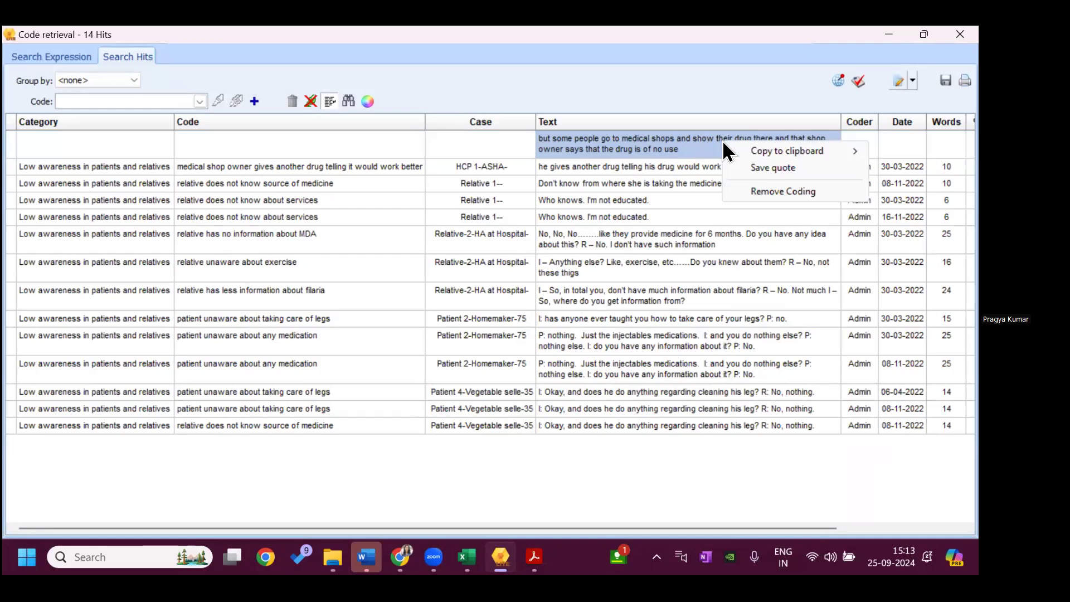
{"action": "mouse_move", "coordinate": [750, 155]}
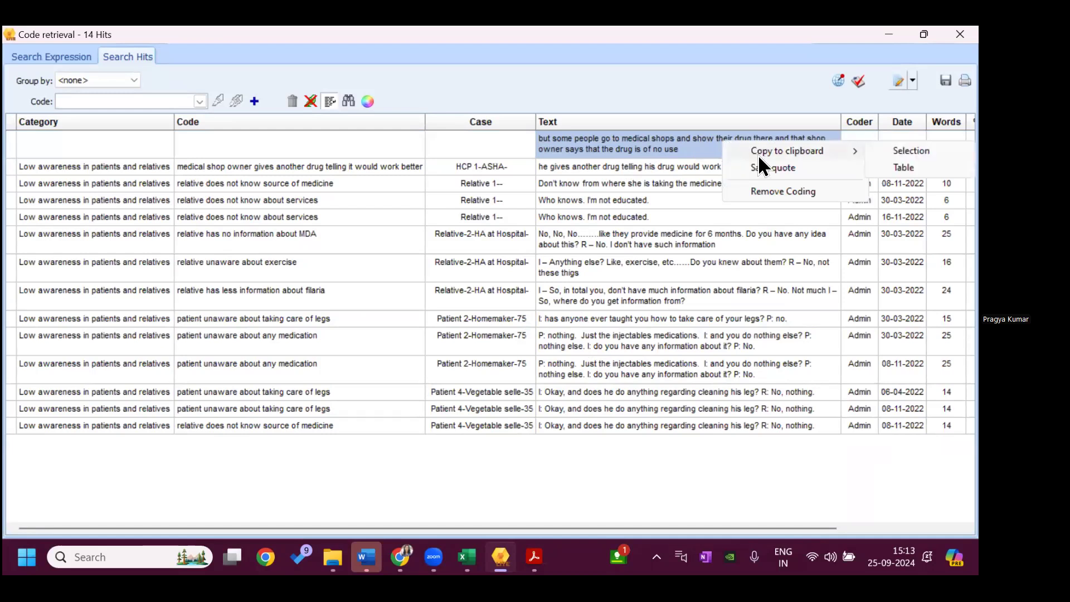
{"action": "right_click", "coordinate": [681, 144]}
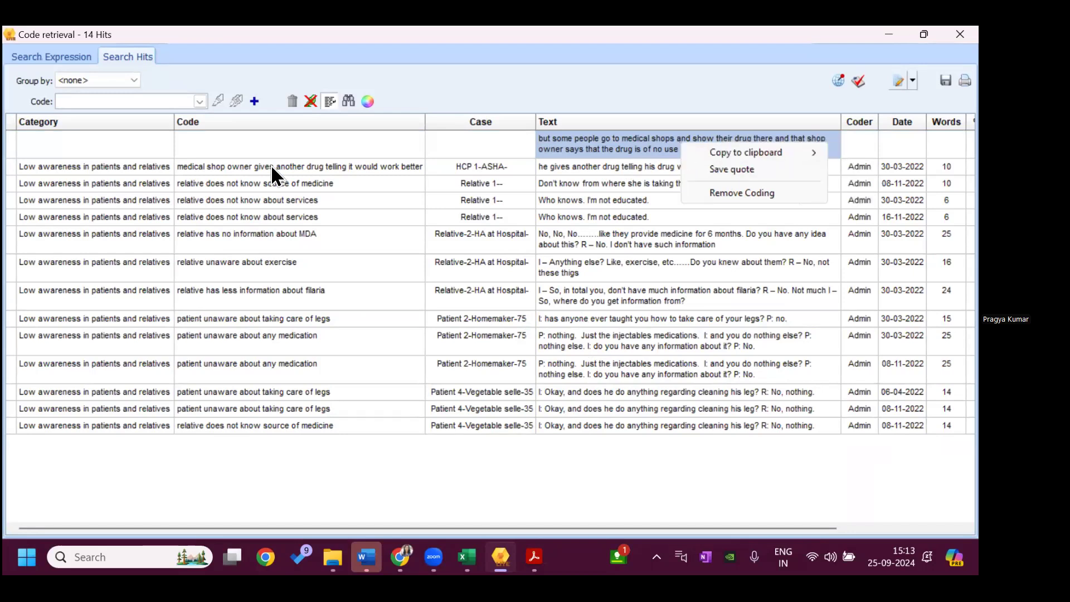
{"action": "left_click", "coordinate": [296, 146]}
{"action": "right_click", "coordinate": [296, 147]}
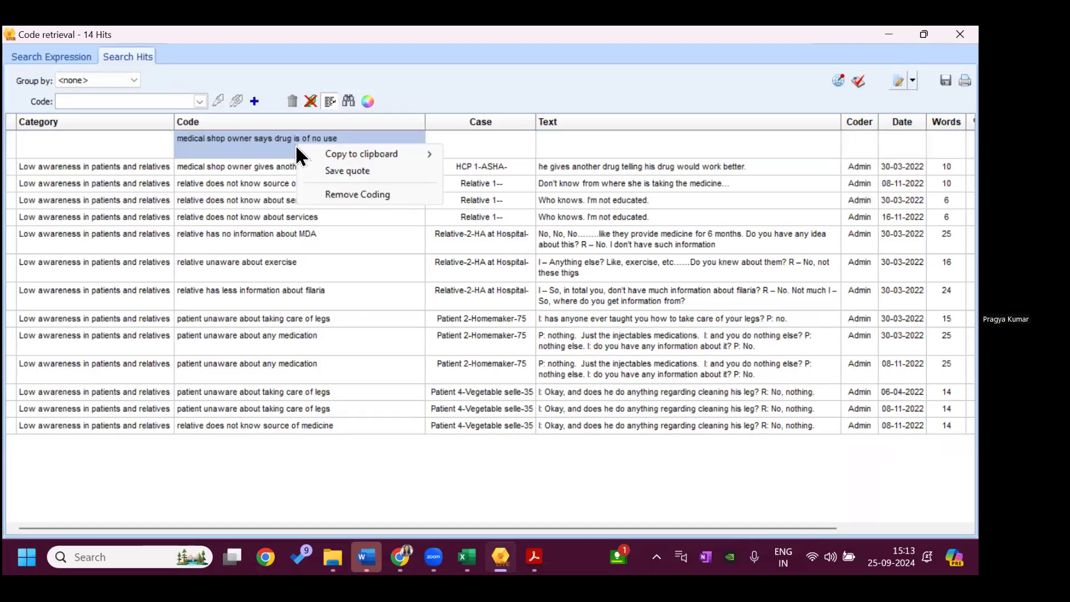
Copy the text of the "medical shop owner says drug is of no use" segment to the clipboard
{"action": "left_click", "coordinate": [597, 146]}
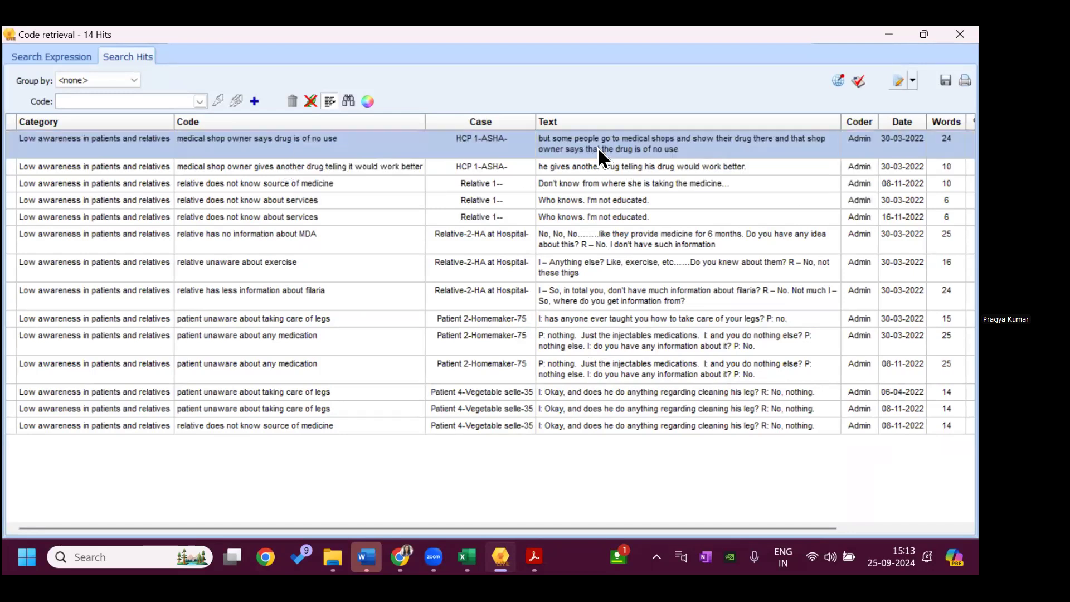
{"action": "right_click", "coordinate": [602, 147]}
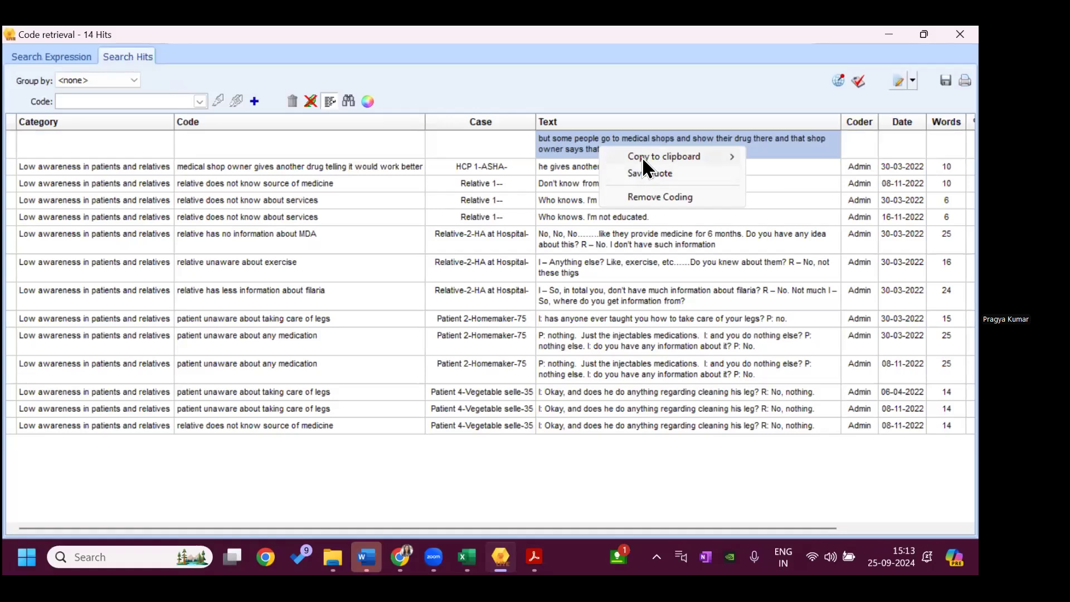
{"action": "mouse_move", "coordinate": [642, 156]}
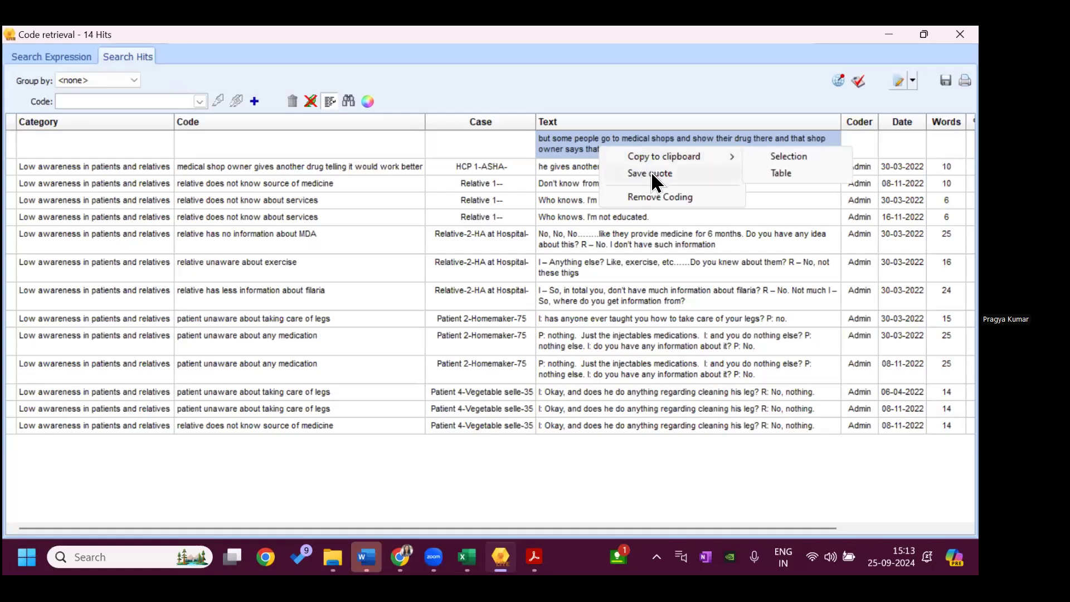
{"action": "mouse_move", "coordinate": [735, 156]}
{"action": "left_click", "coordinate": [778, 155]}
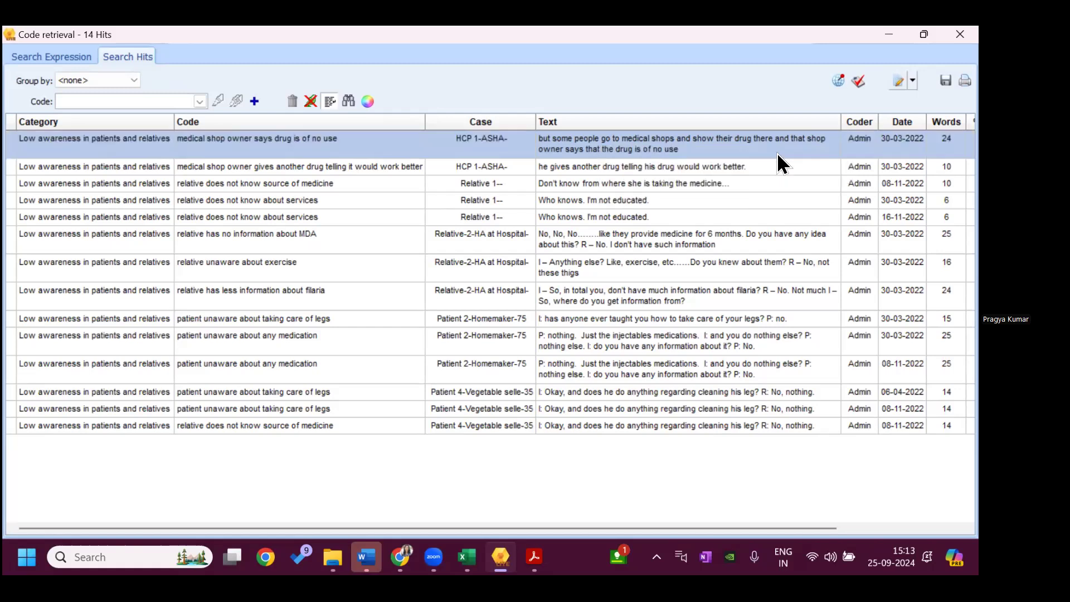
{"action": "right_click", "coordinate": [664, 136]}
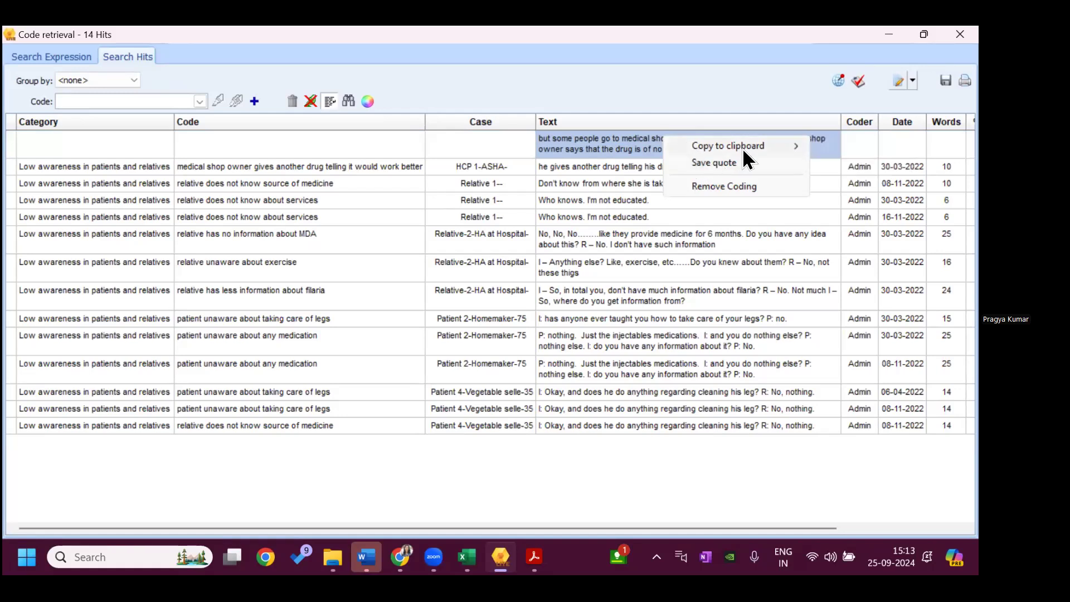
{"action": "left_click", "coordinate": [515, 484]}
Switch to the Word document, paste the copied segment, enclose it in quotation marks and add empty parentheses after it
{"action": "mouse_move", "coordinate": [366, 556]}
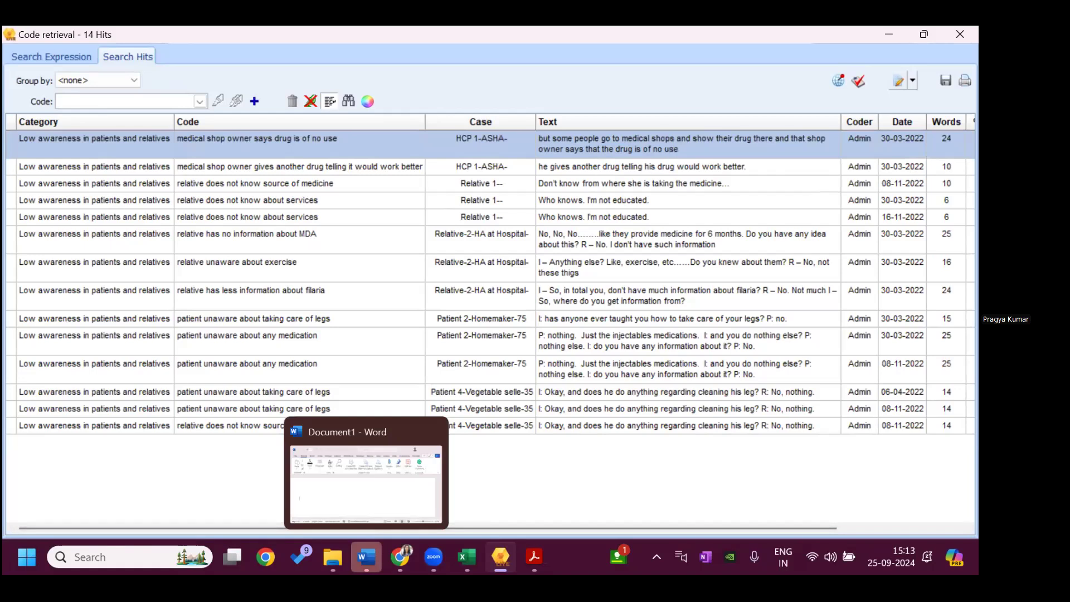
{"action": "left_click", "coordinate": [389, 501]}
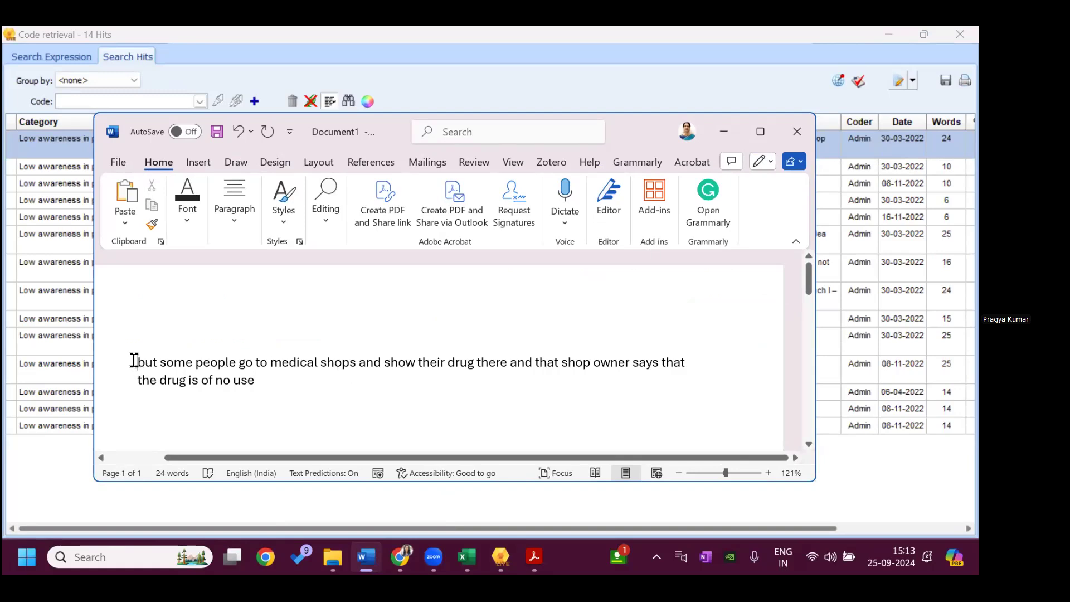
{"action": "left_click", "coordinate": [134, 361]}
{"action": "type", "text": "“"}
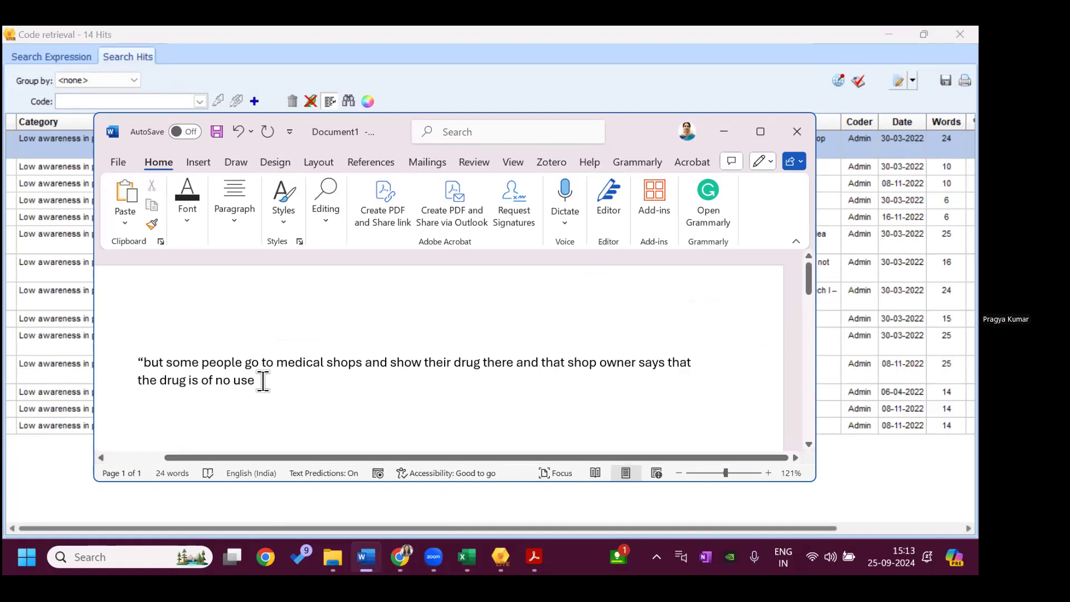
{"action": "left_click", "coordinate": [262, 382]}
{"action": "type", "text": "”()"}
{"action": "key", "text": "Left"}
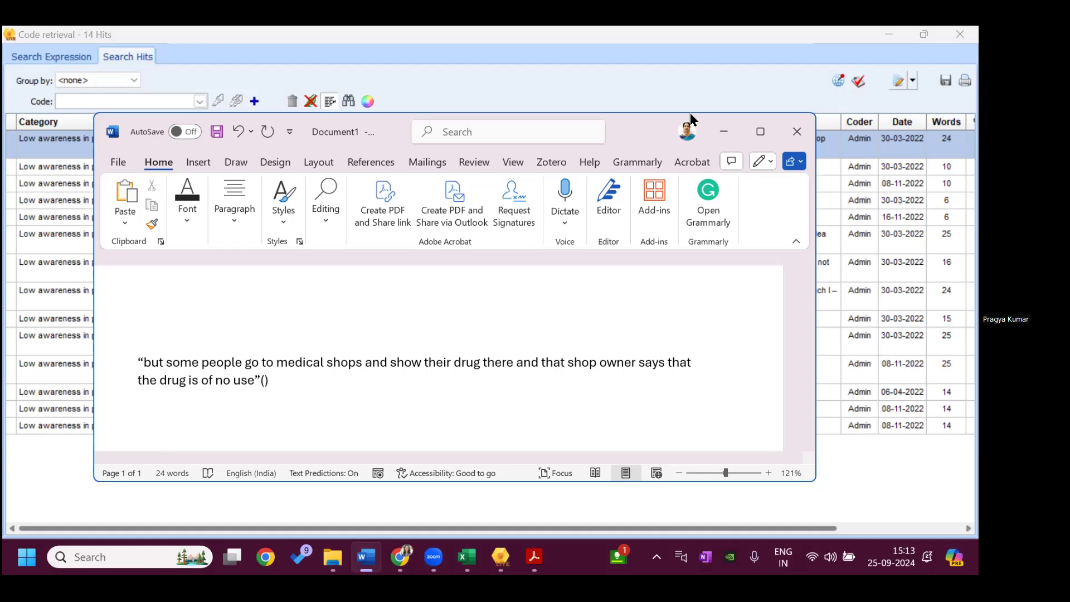
Check the segment's case in the retrieval results and enter HCP 1 as the source in the quote's parentheses in Word
{"action": "mouse_move", "coordinate": [760, 116]}
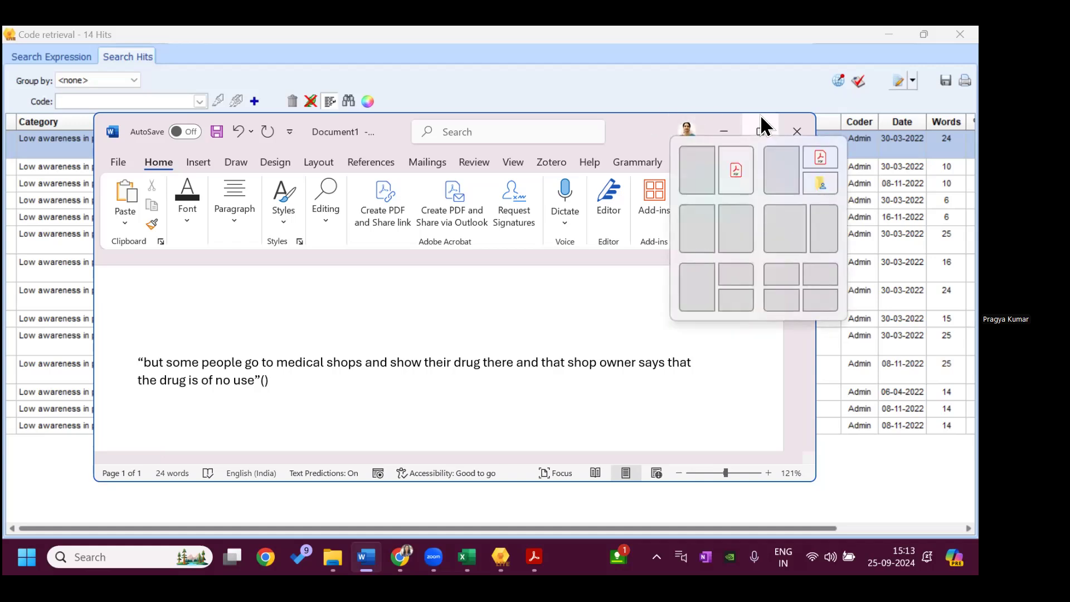
{"action": "left_click", "coordinate": [723, 131]}
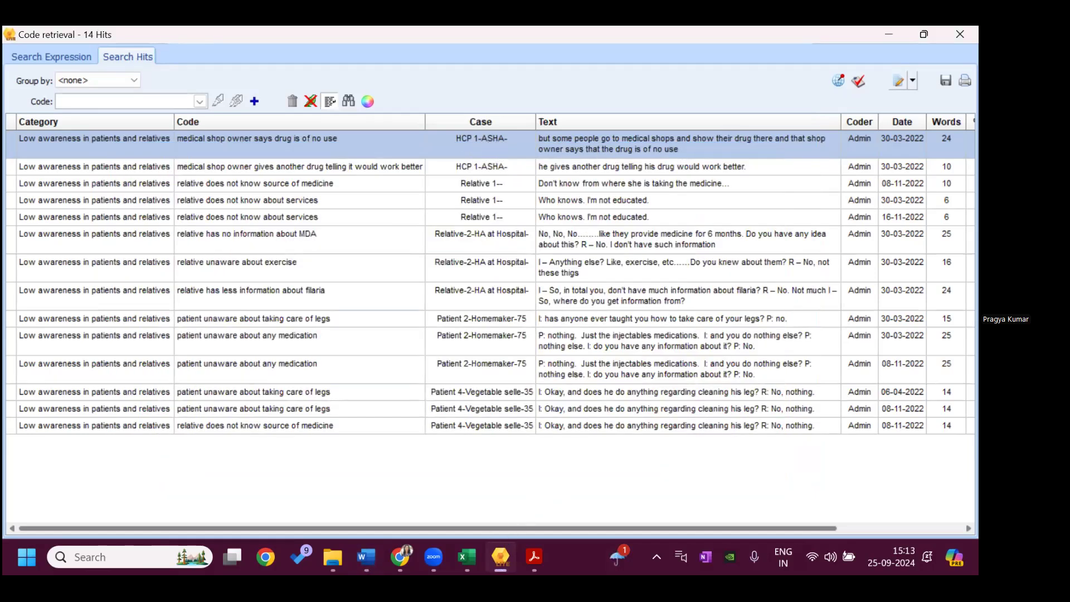
{"action": "mouse_move", "coordinate": [434, 556]}
{"action": "left_click", "coordinate": [386, 513]}
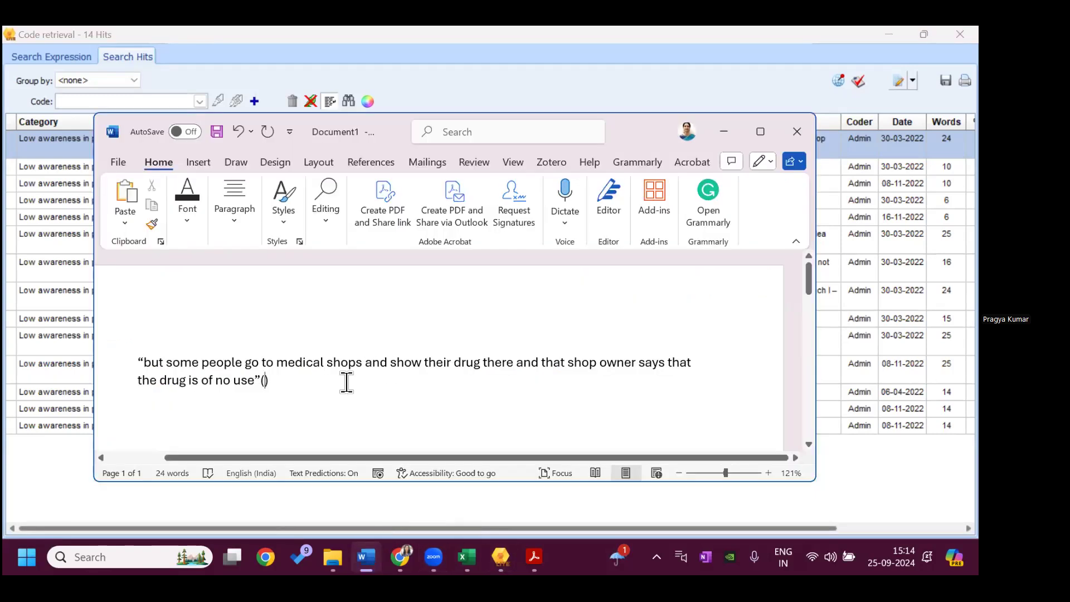
{"action": "type", "text": "HCP, "}
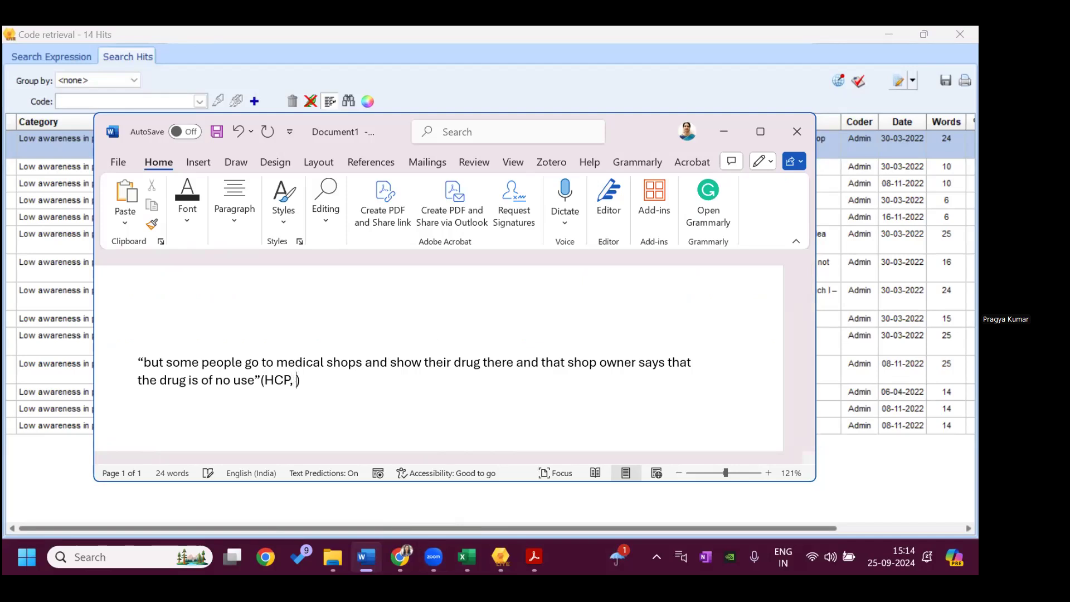
{"action": "type", "text": "ASHA"}
{"action": "key", "text": "BackSpace"}
{"action": "key", "text": "BackSpace"}
{"action": "key", "text": "BackSpace"}
{"action": "key", "text": "BackSpace"}
{"action": "key", "text": "BackSpace"}
{"action": "key", "text": "BackSpace"}
{"action": "type", "text": "1"}
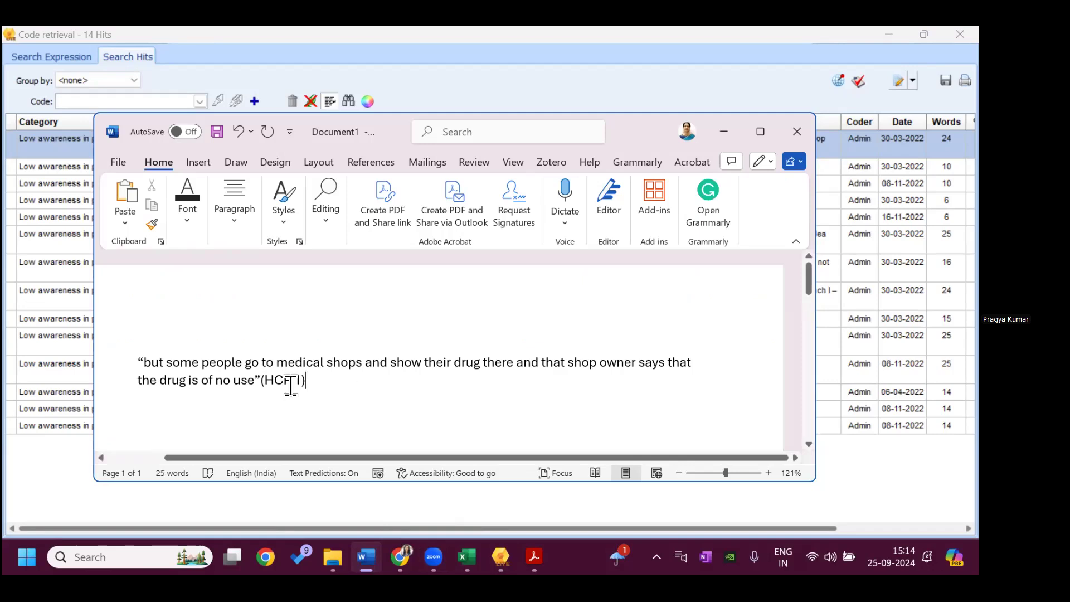
Expand the quote's source to Health Care Provider 1, minimize Word and close the Code retrieval window in QDA Miner Lite
{"action": "left_click", "coordinate": [276, 381]}
{"action": "type", "text": "ealth"}
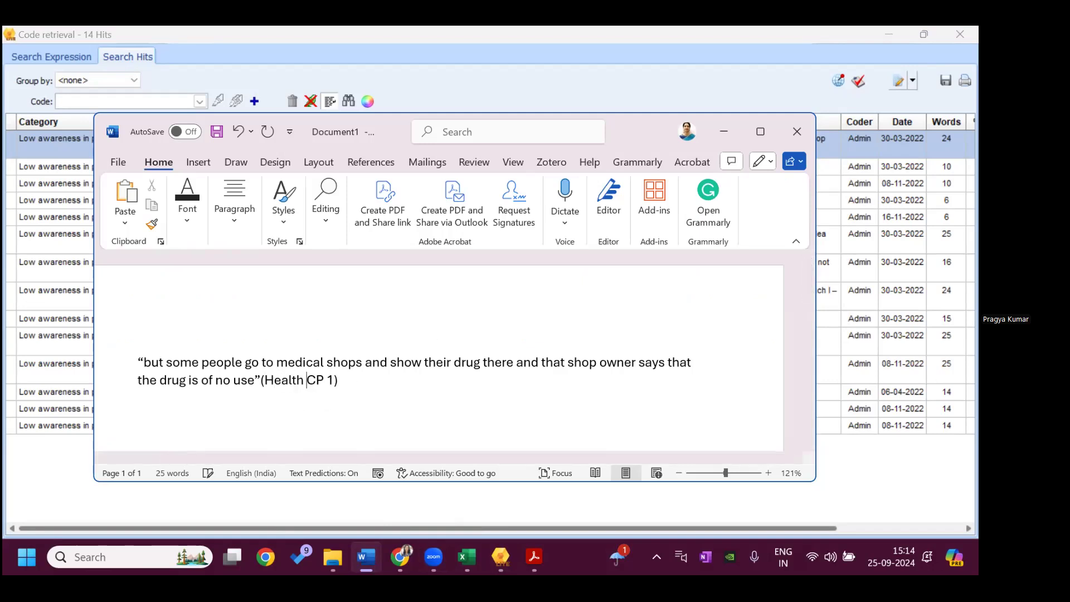
{"action": "key", "text": "Right"}
{"action": "type", "text": "are Provider"}
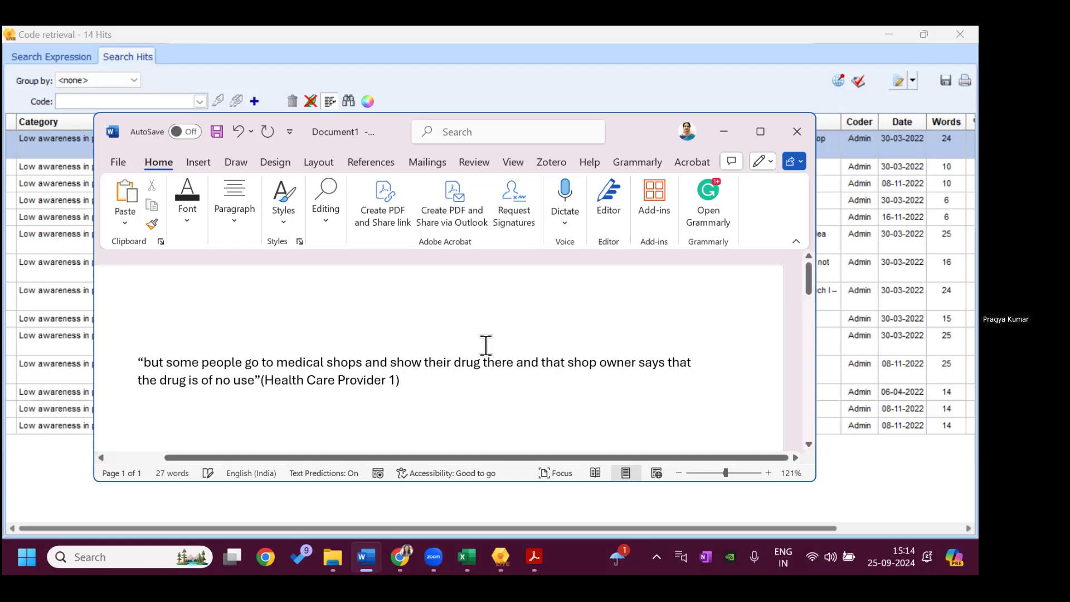
{"action": "left_click", "coordinate": [724, 131]}
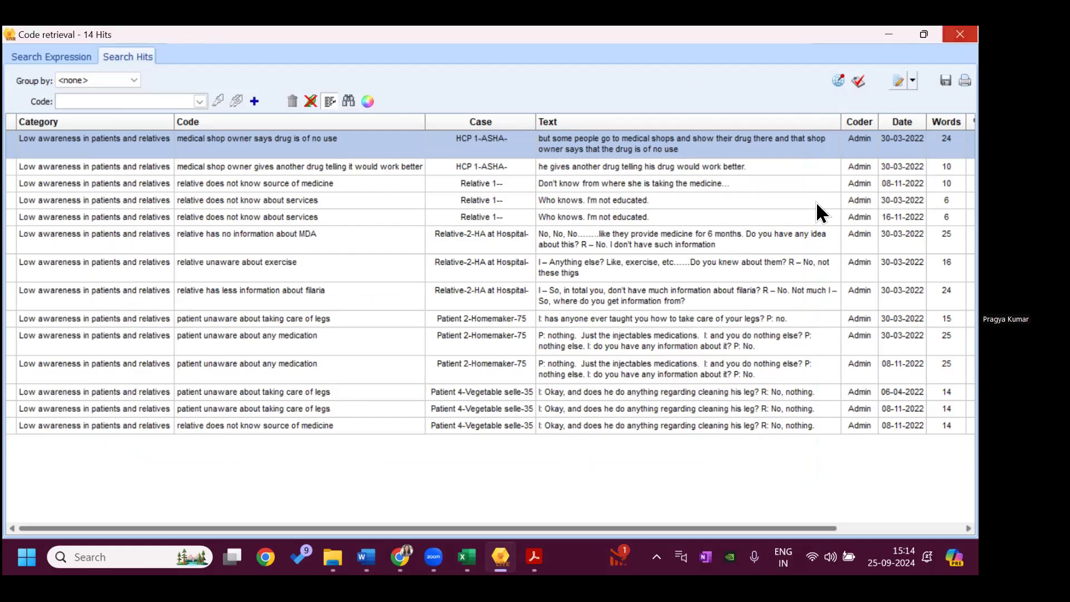
{"action": "key", "text": "Escape"}
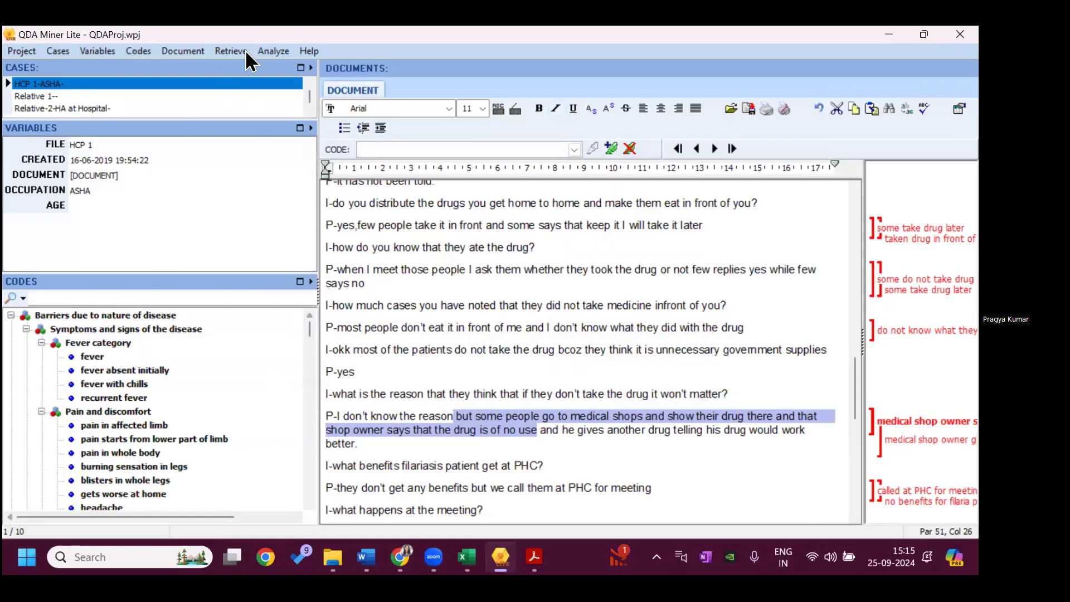
Run a Coding Frequency analysis of all codes across the DOCUMENT variable
{"action": "left_click", "coordinate": [267, 50]}
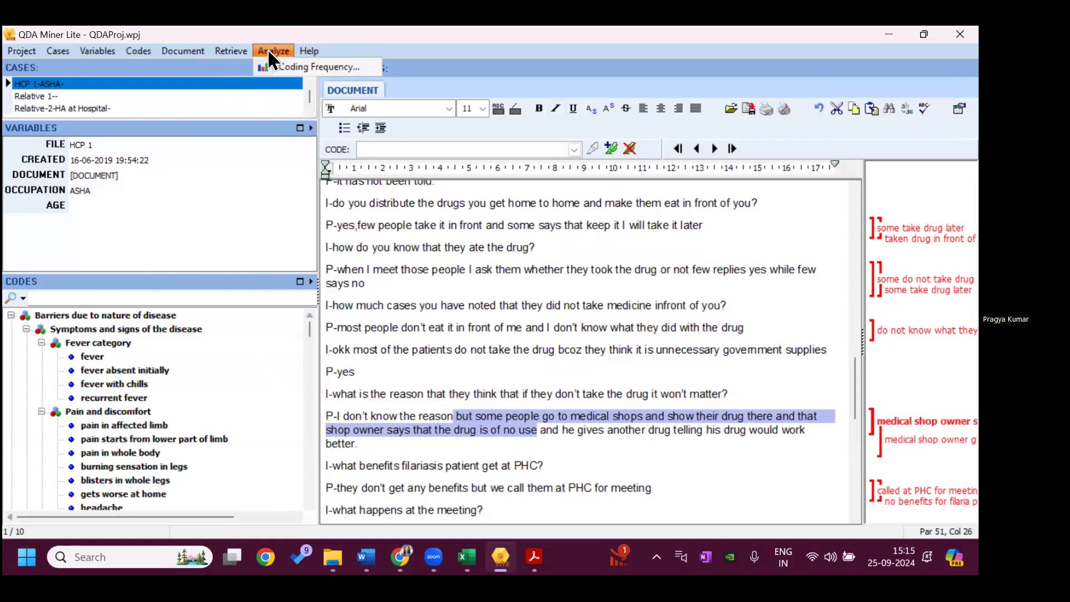
{"action": "left_click", "coordinate": [291, 70]}
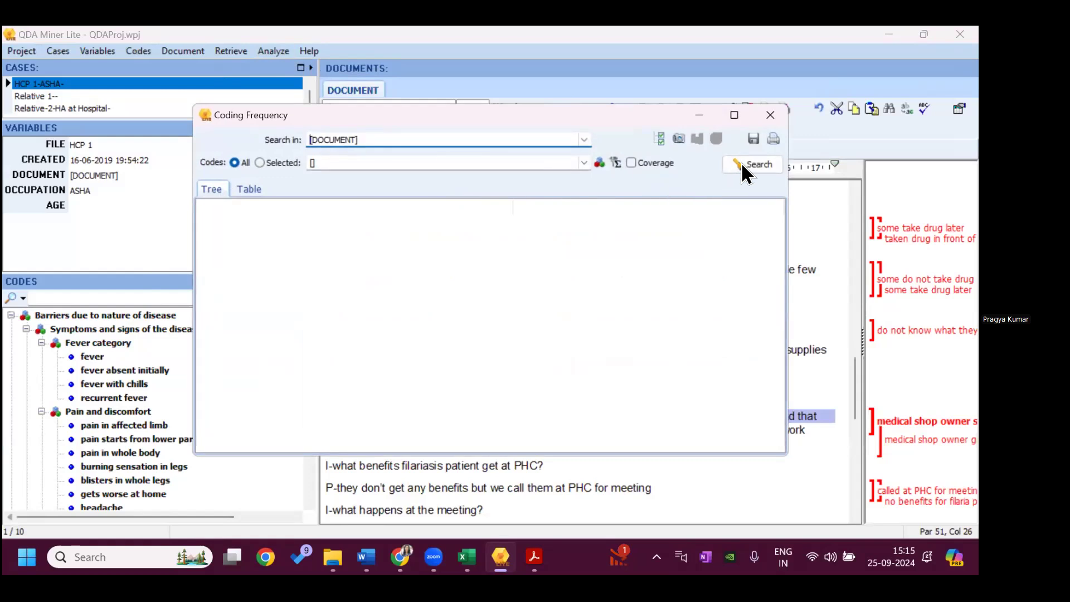
{"action": "left_click", "coordinate": [749, 167]}
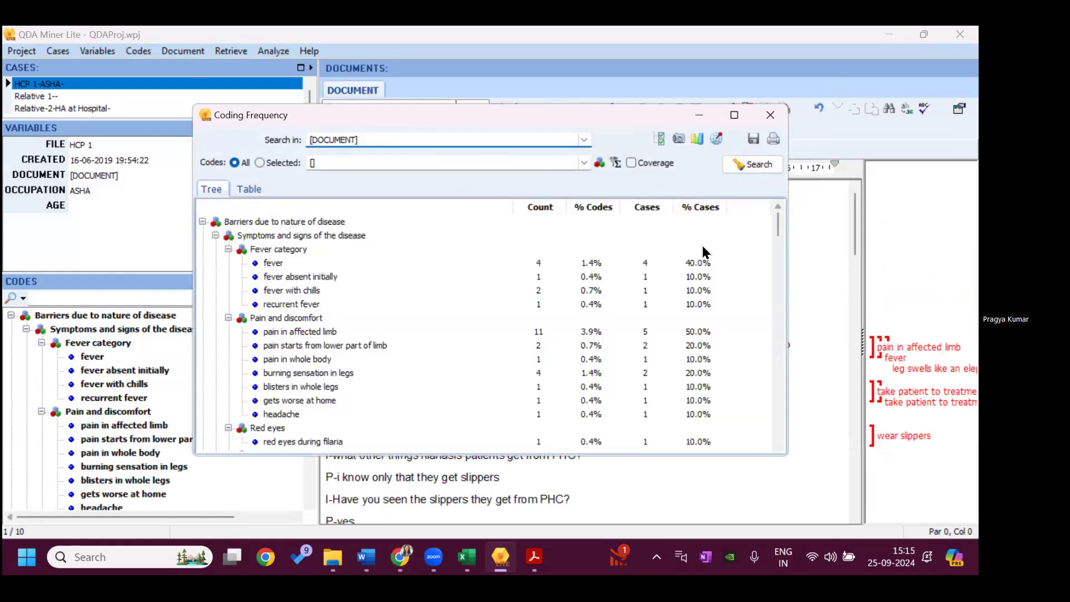
{"action": "mouse_move", "coordinate": [779, 228]}
{"action": "left_mouse_down"}
{"action": "mouse_move", "coordinate": [780, 299]}
{"action": "mouse_move", "coordinate": [789, 197]}
{"action": "left_mouse_up"}
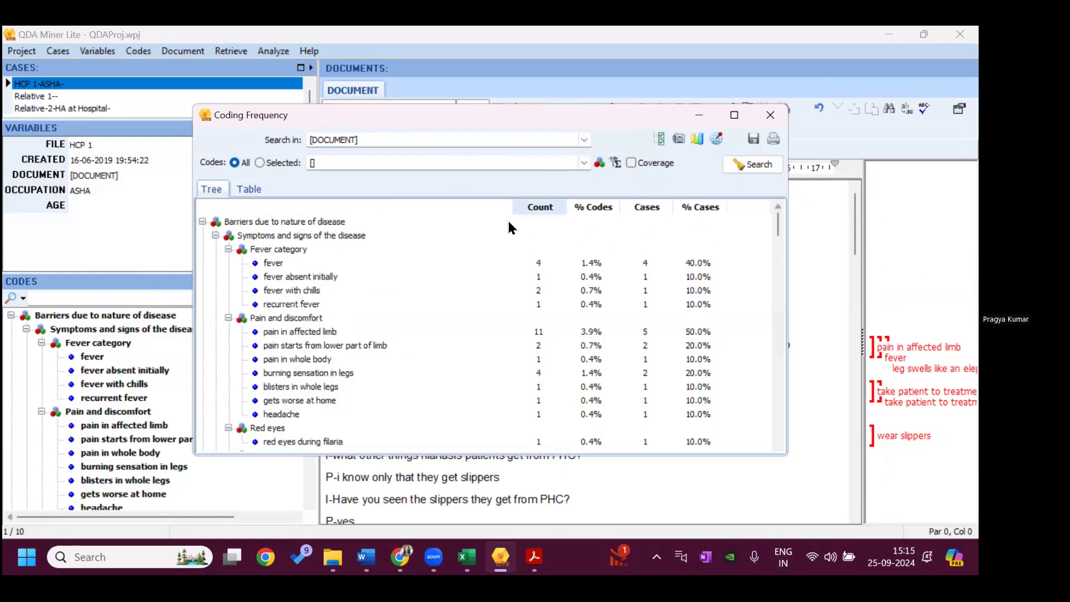
Enable item selection in the frequency tree, select all codes under Symptoms and signs of the disease, and review their retrieved segments
{"action": "right_click", "coordinate": [214, 234]}
{"action": "left_click", "coordinate": [245, 278]}
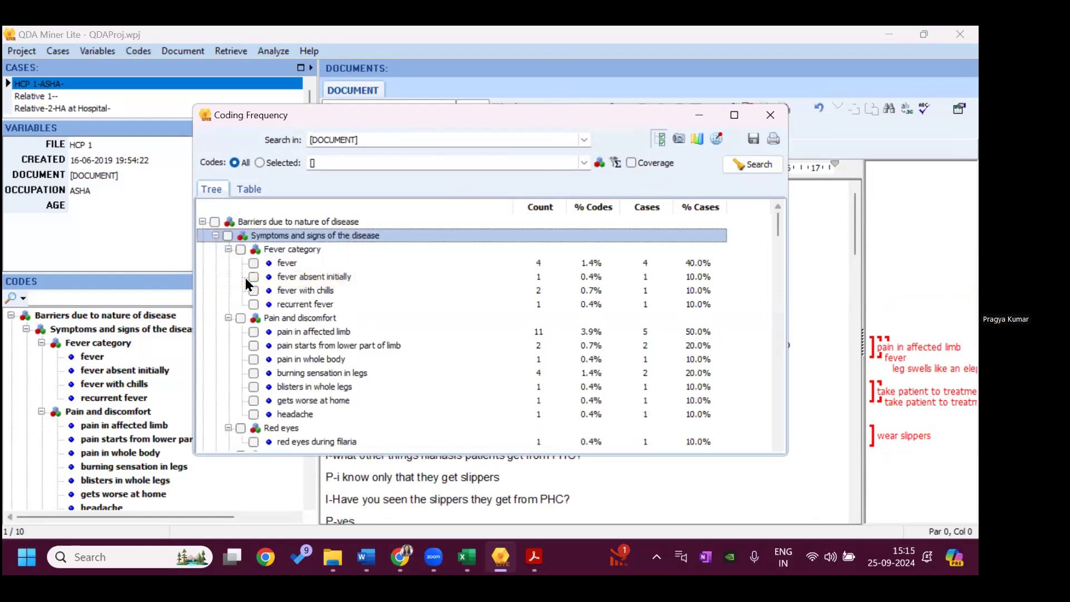
{"action": "left_click", "coordinate": [229, 235]}
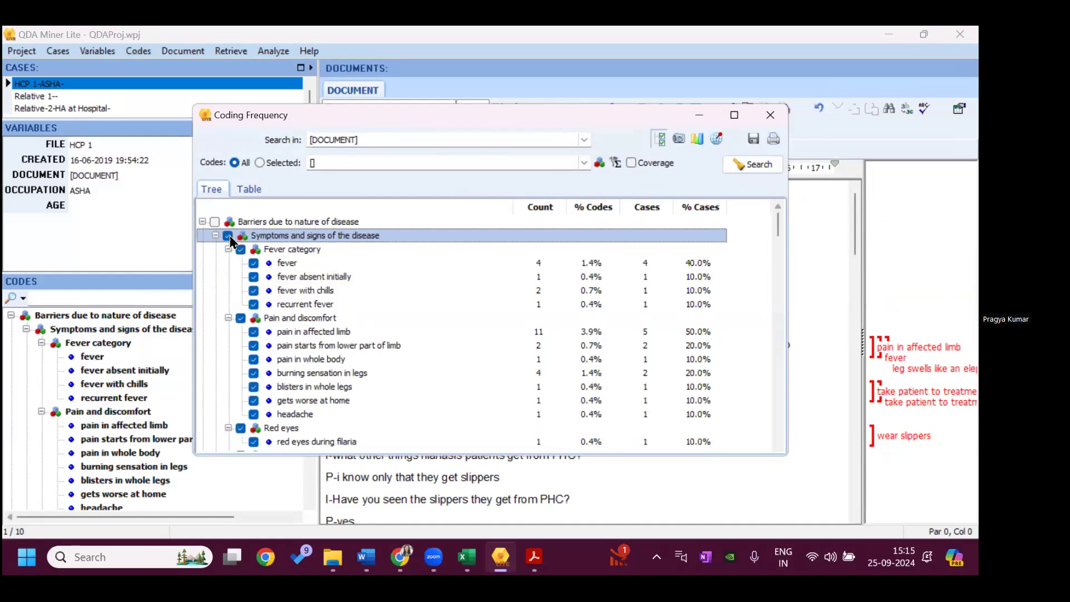
{"action": "right_click", "coordinate": [229, 235]}
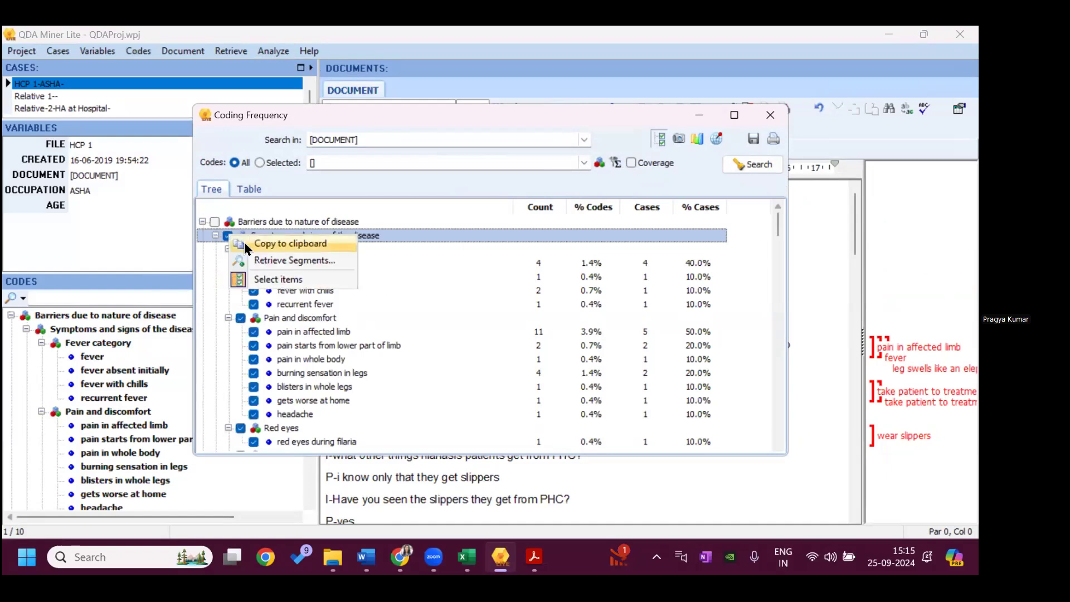
{"action": "left_click", "coordinate": [257, 260]}
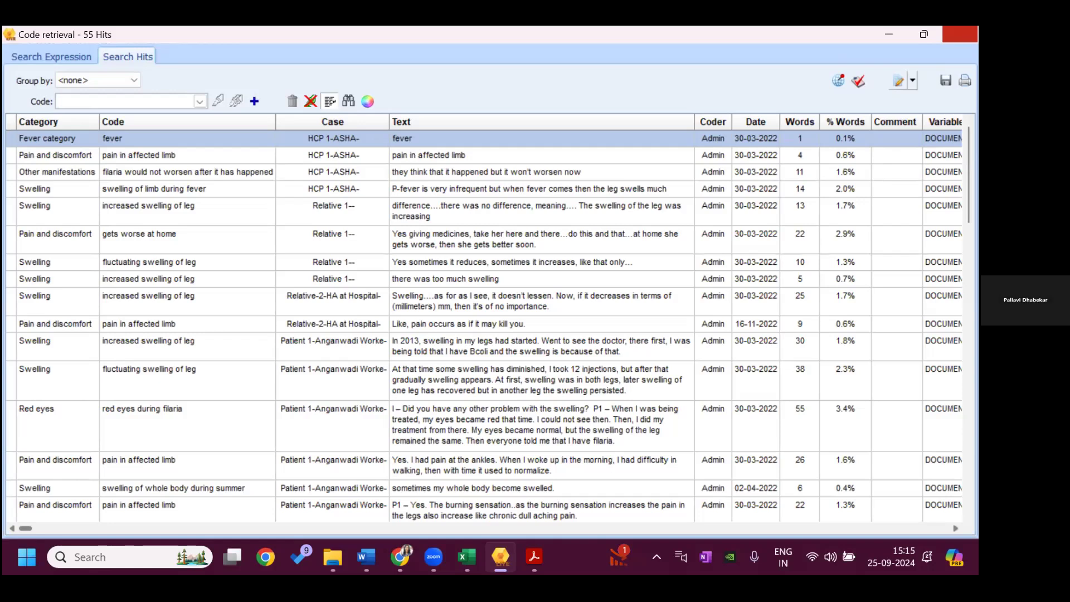
{"action": "left_click", "coordinate": [959, 34]}
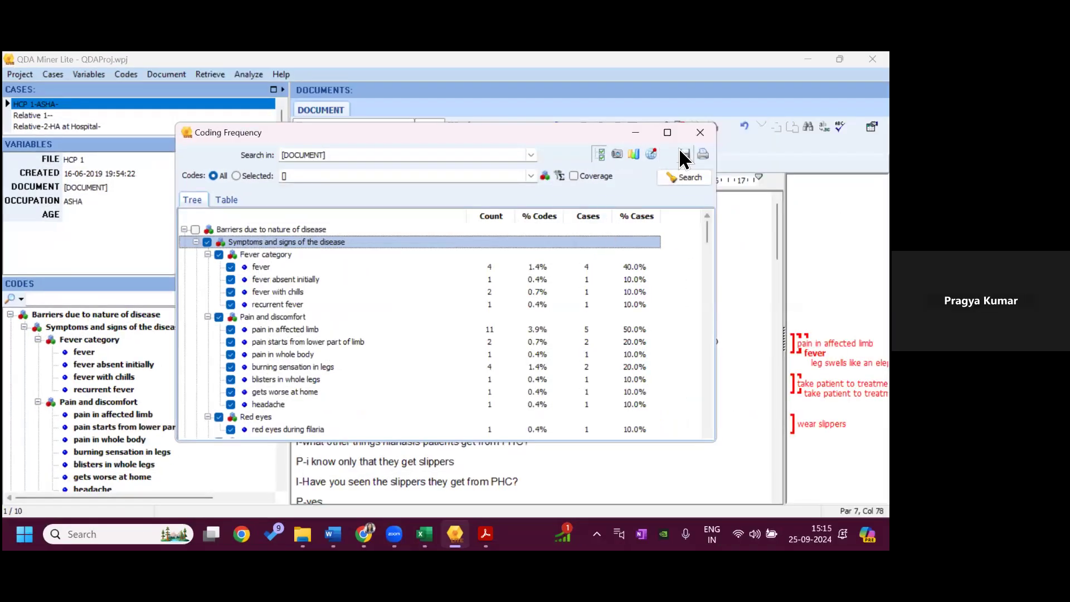
Chart the selected symptom codes by frequency, view them as a bar chart and a word cloud, and close the chart
{"action": "left_click", "coordinate": [638, 153]}
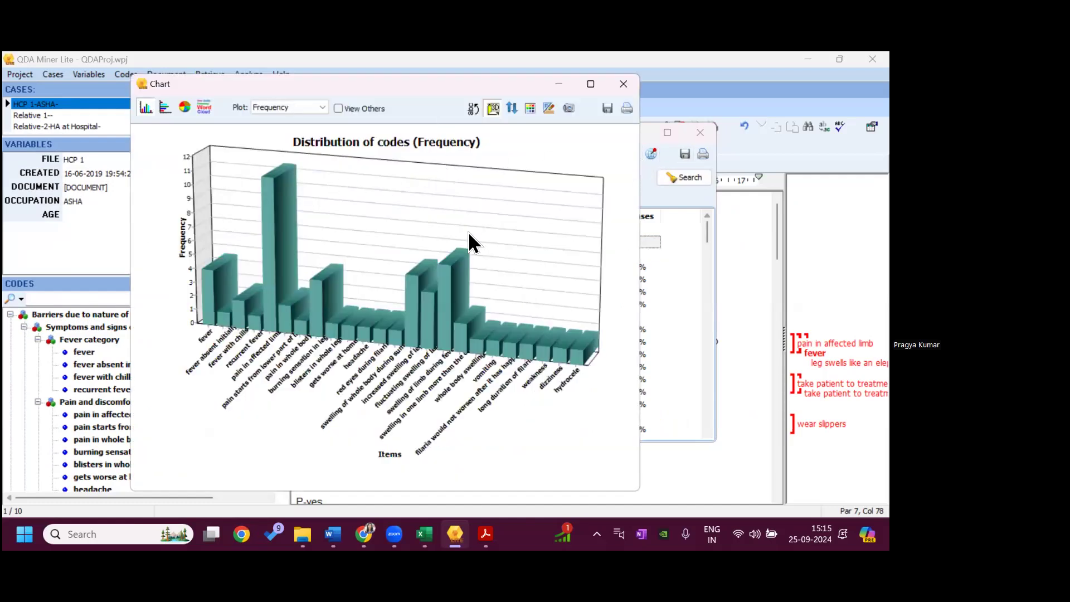
{"action": "left_click", "coordinate": [624, 83]}
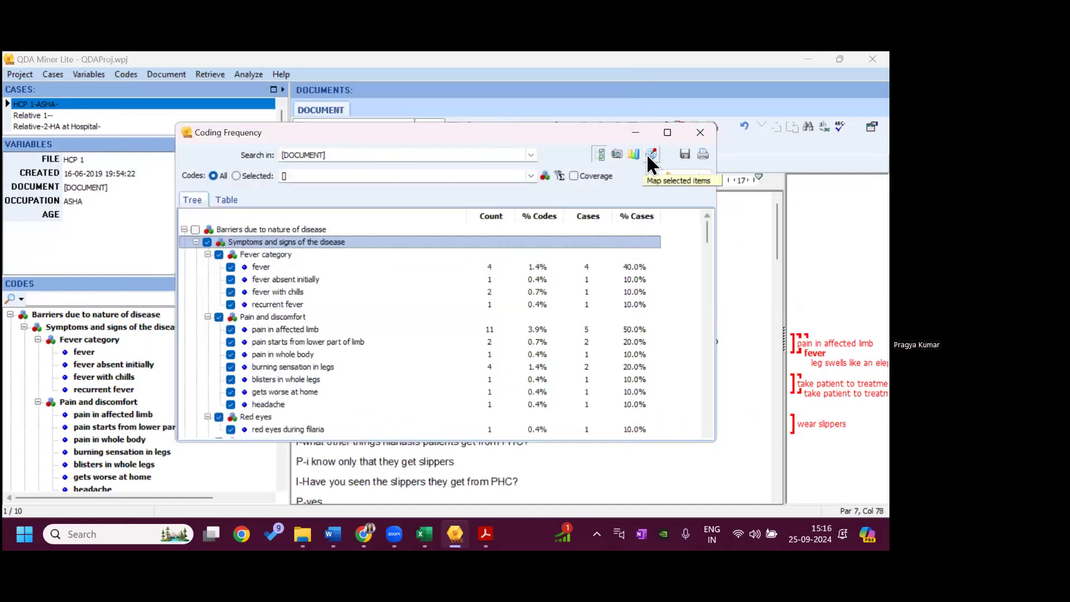
{"action": "left_click", "coordinate": [634, 154]}
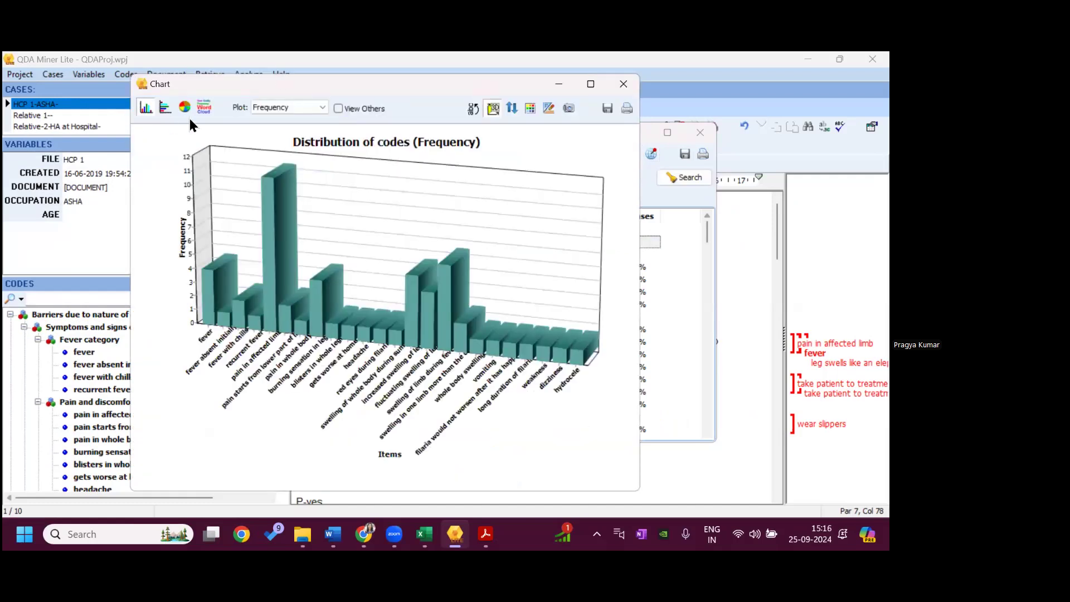
{"action": "left_click", "coordinate": [204, 107]}
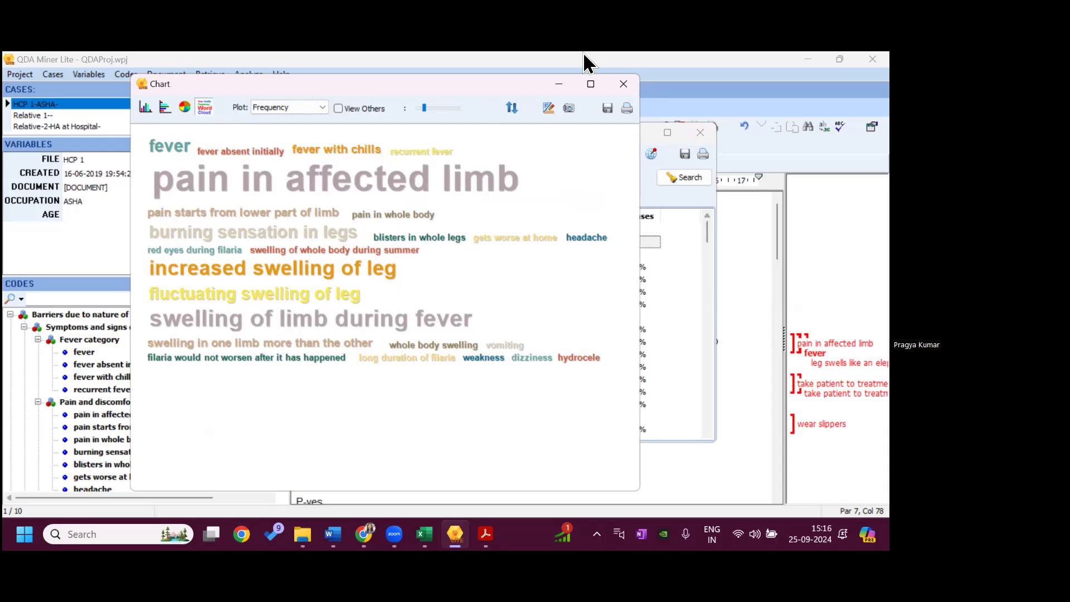
{"action": "left_click", "coordinate": [622, 84]}
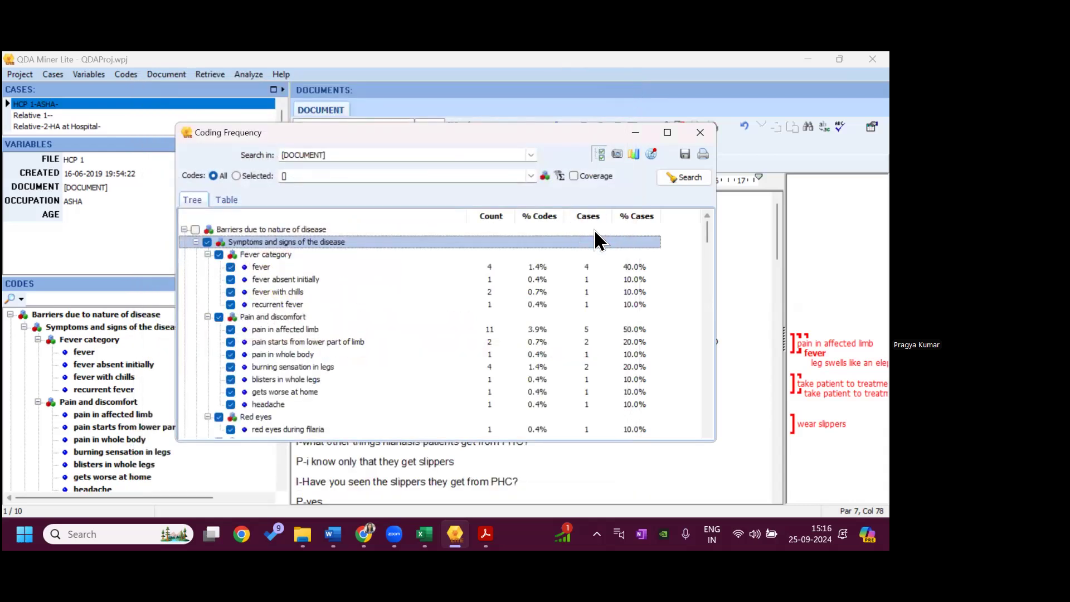
Select the whole Barriers due to nature of disease category, view its word cloud, and close the chart and the Coding Frequency window
{"action": "left_click", "coordinate": [195, 229]}
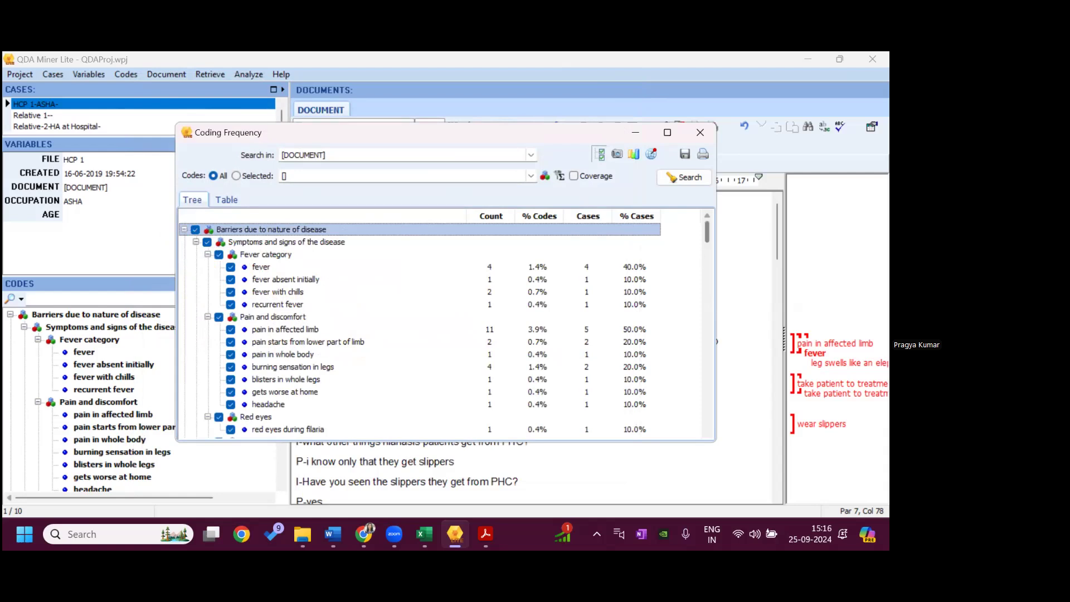
{"action": "scroll", "coordinate": [641, 264], "scroll_direction": "down", "scroll_amount": 20}
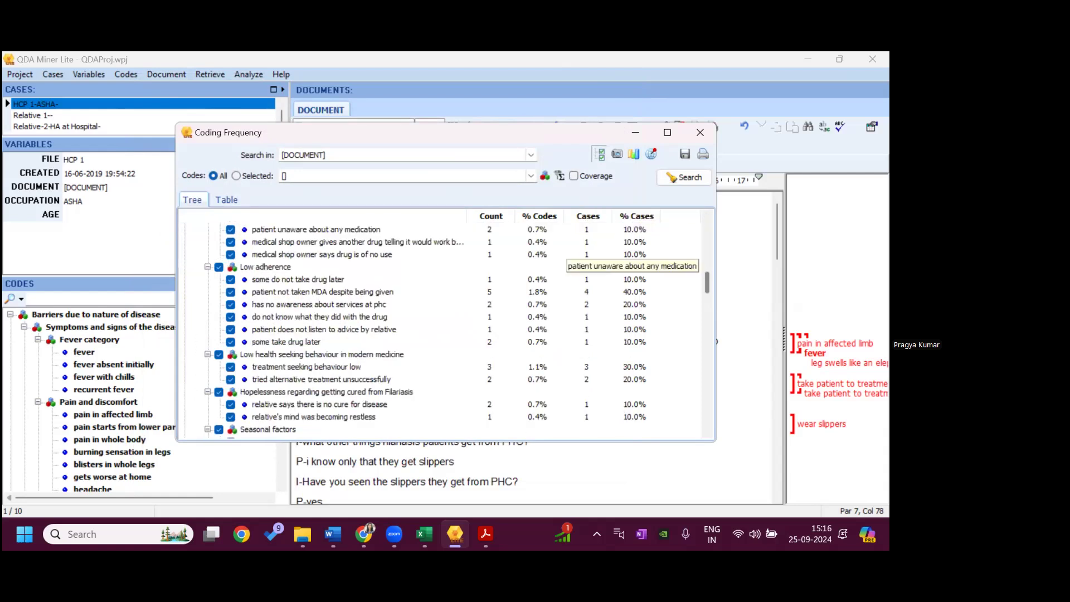
{"action": "scroll", "coordinate": [613, 301], "scroll_direction": "down", "scroll_amount": 6}
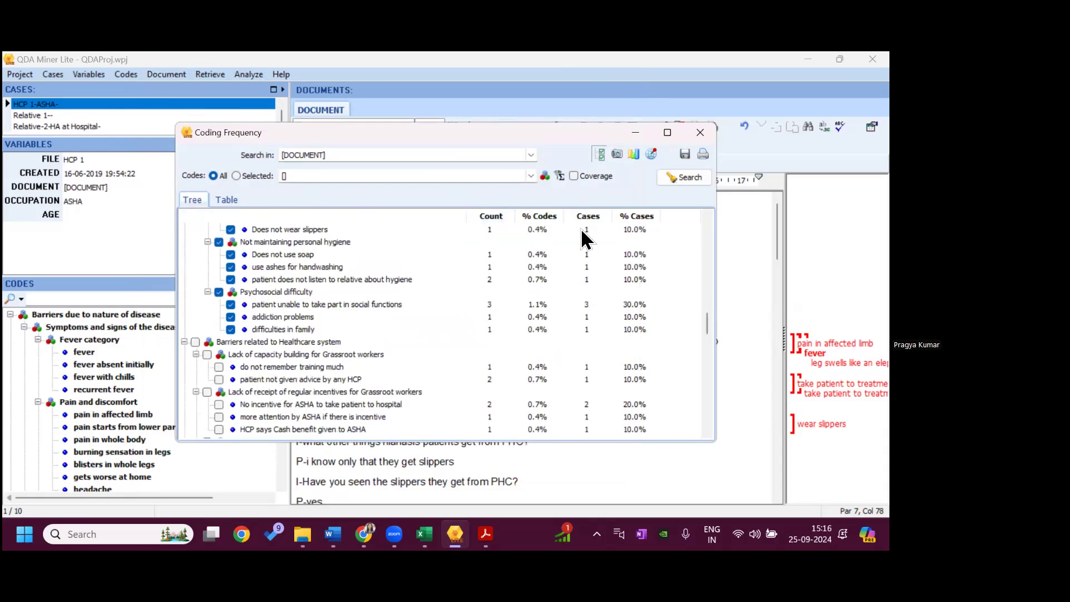
{"action": "left_click", "coordinate": [638, 155]}
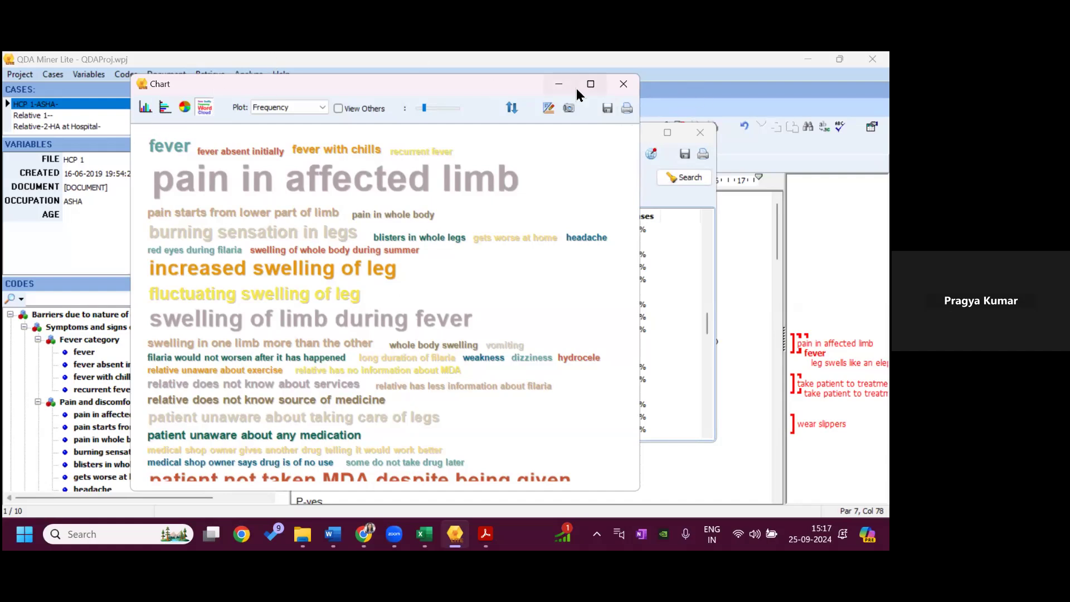
{"action": "left_click", "coordinate": [625, 86]}
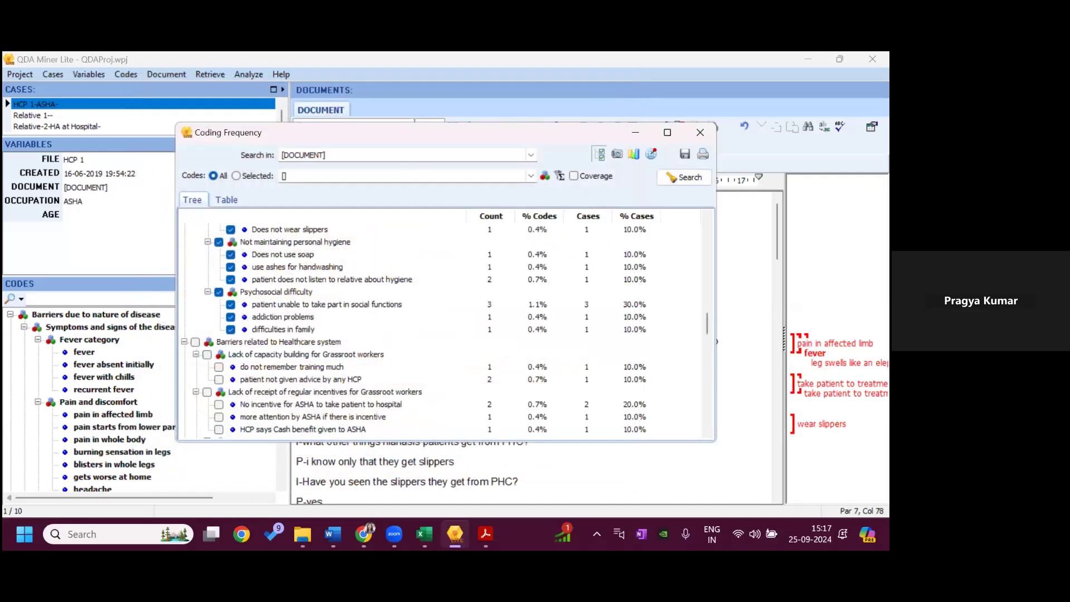
{"action": "left_click", "coordinate": [706, 224]}
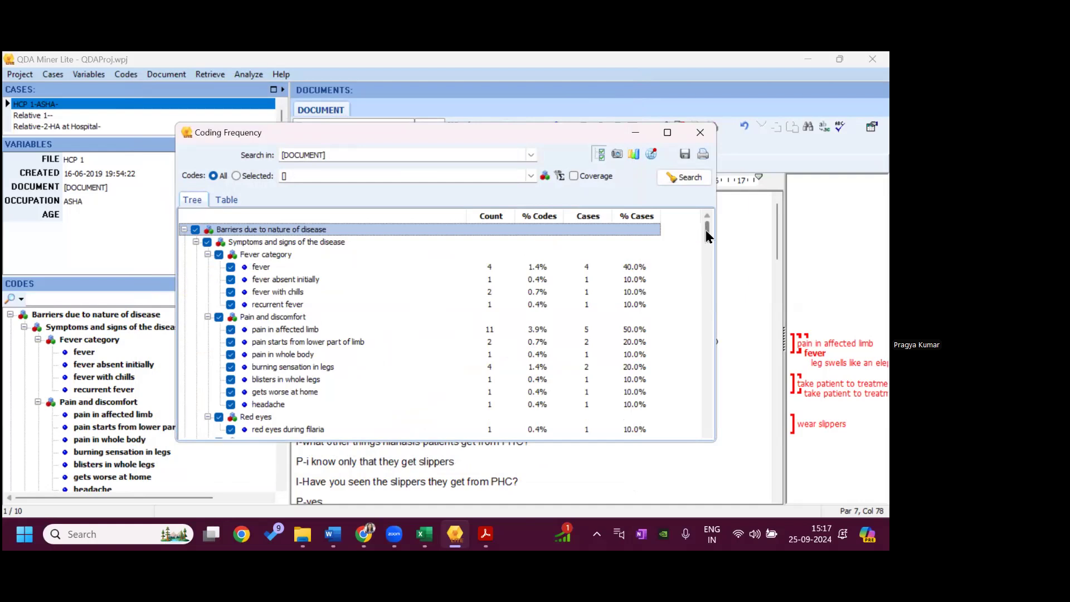
{"action": "left_click", "coordinate": [701, 134]}
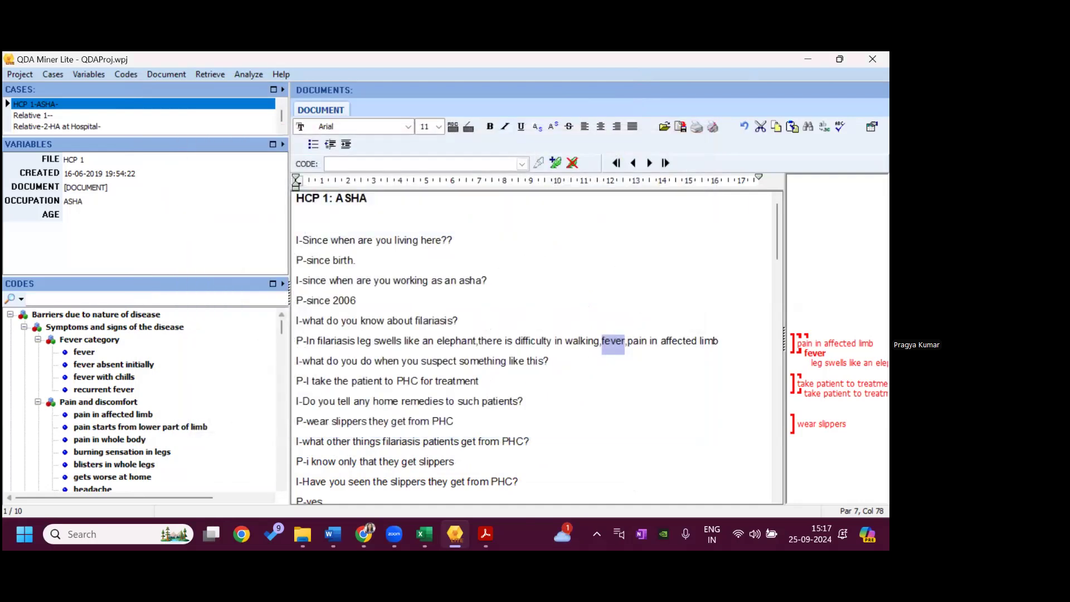